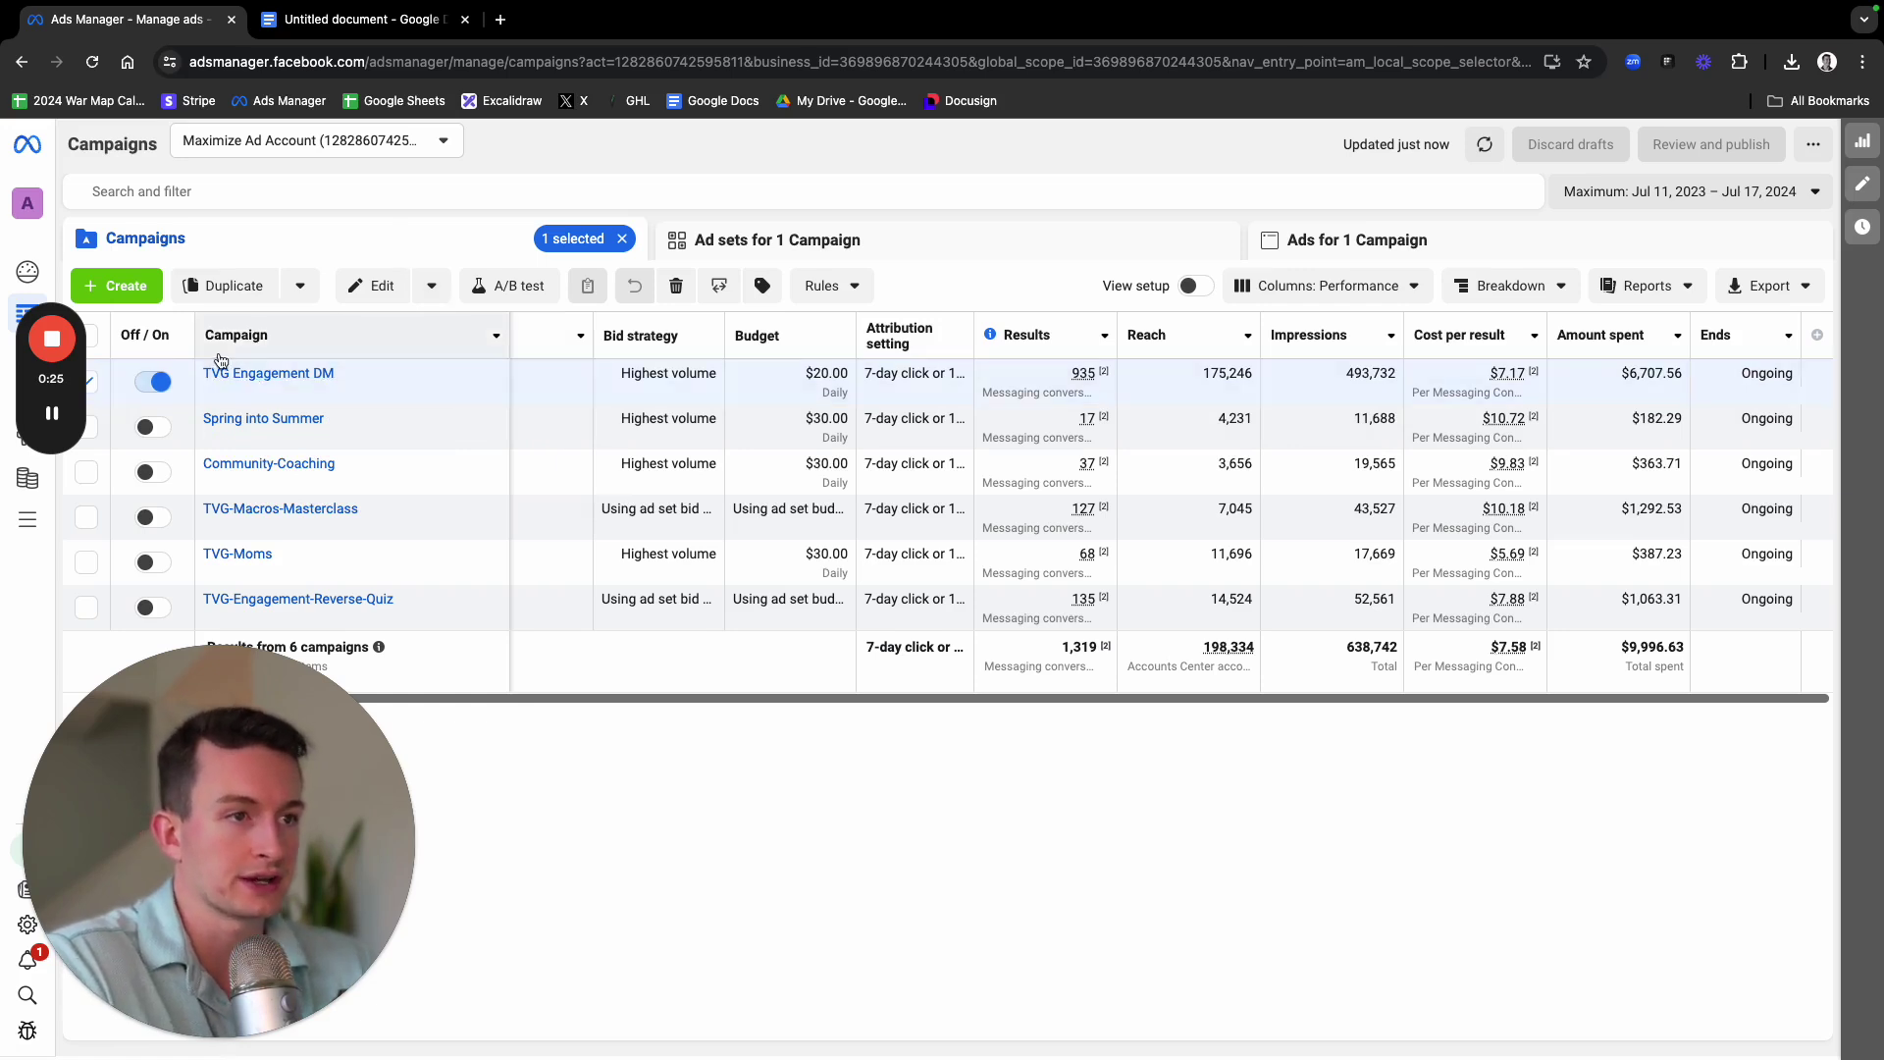
Open the new-campaign dialog, close it, then reopen it to show the Auction objectives list
{"action": "scroll", "coordinate": [1243, 709], "scroll_direction": "left", "scroll_amount": 3}
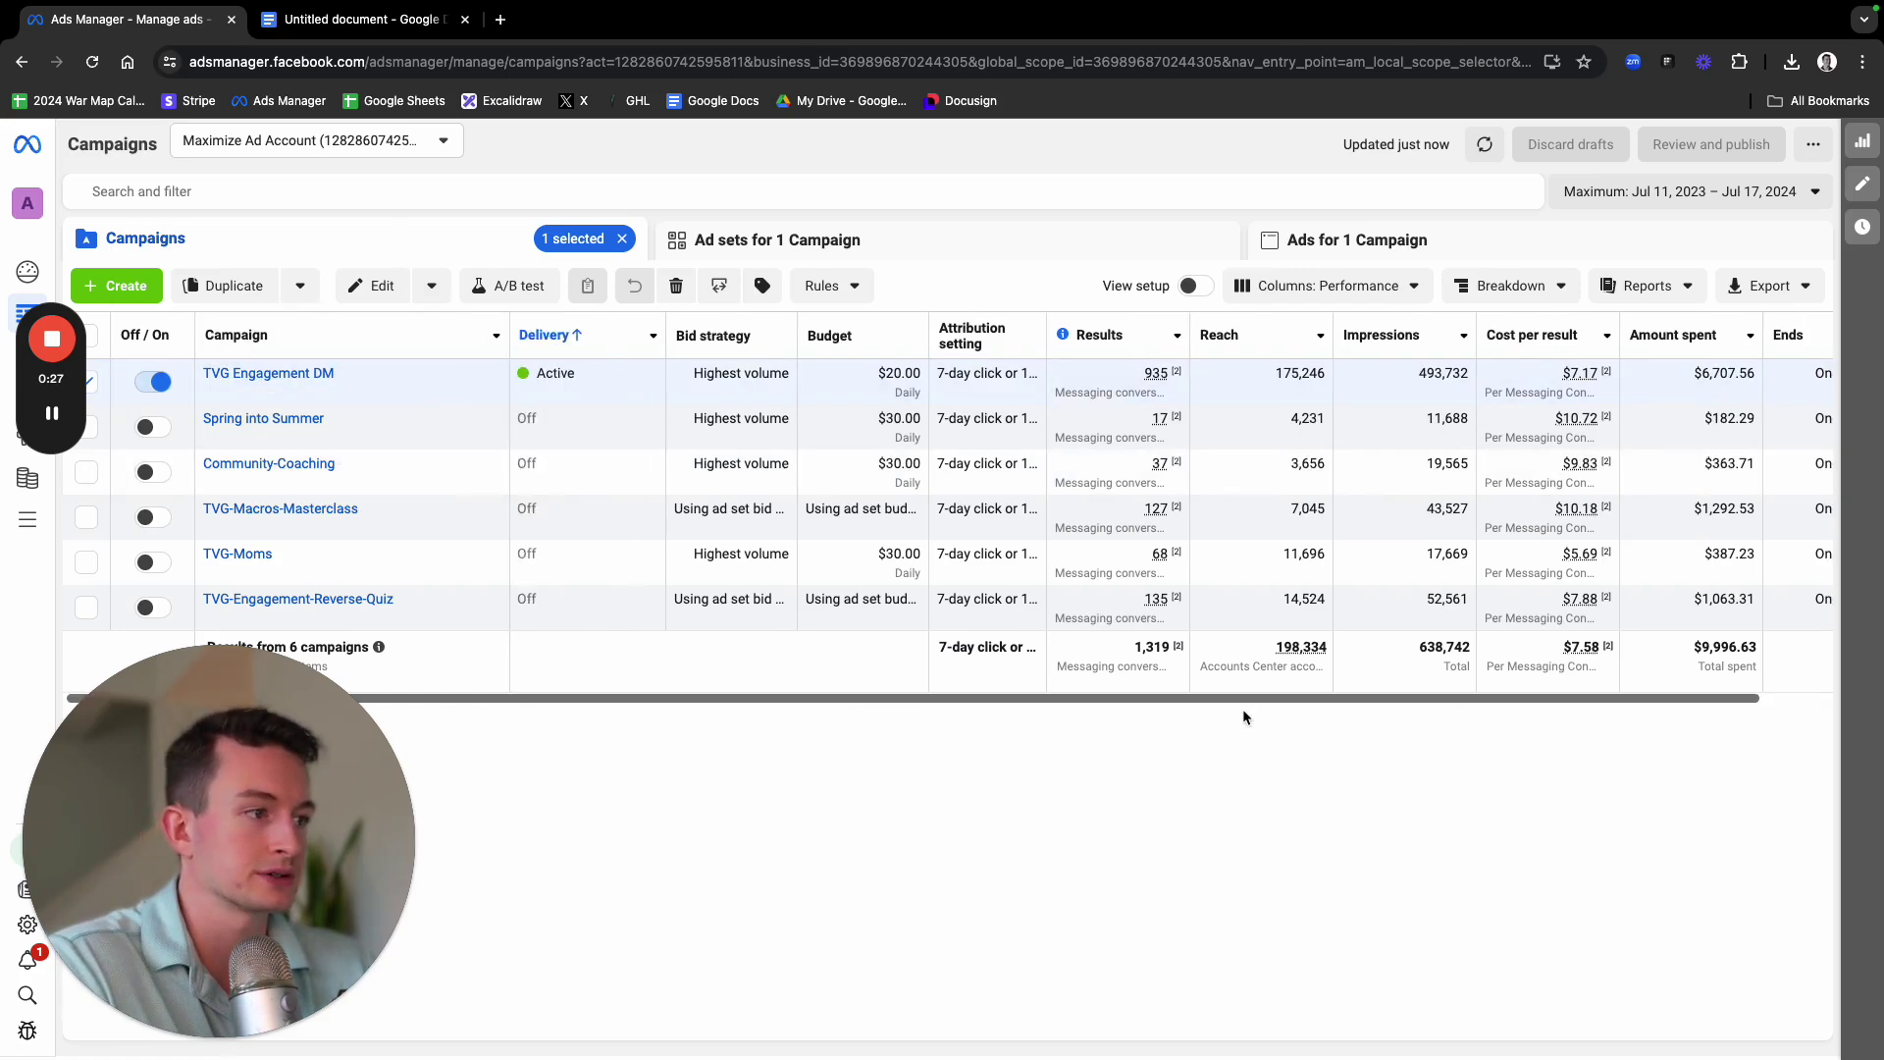
{"action": "scroll", "coordinate": [1242, 709], "scroll_direction": "right", "scroll_amount": 3}
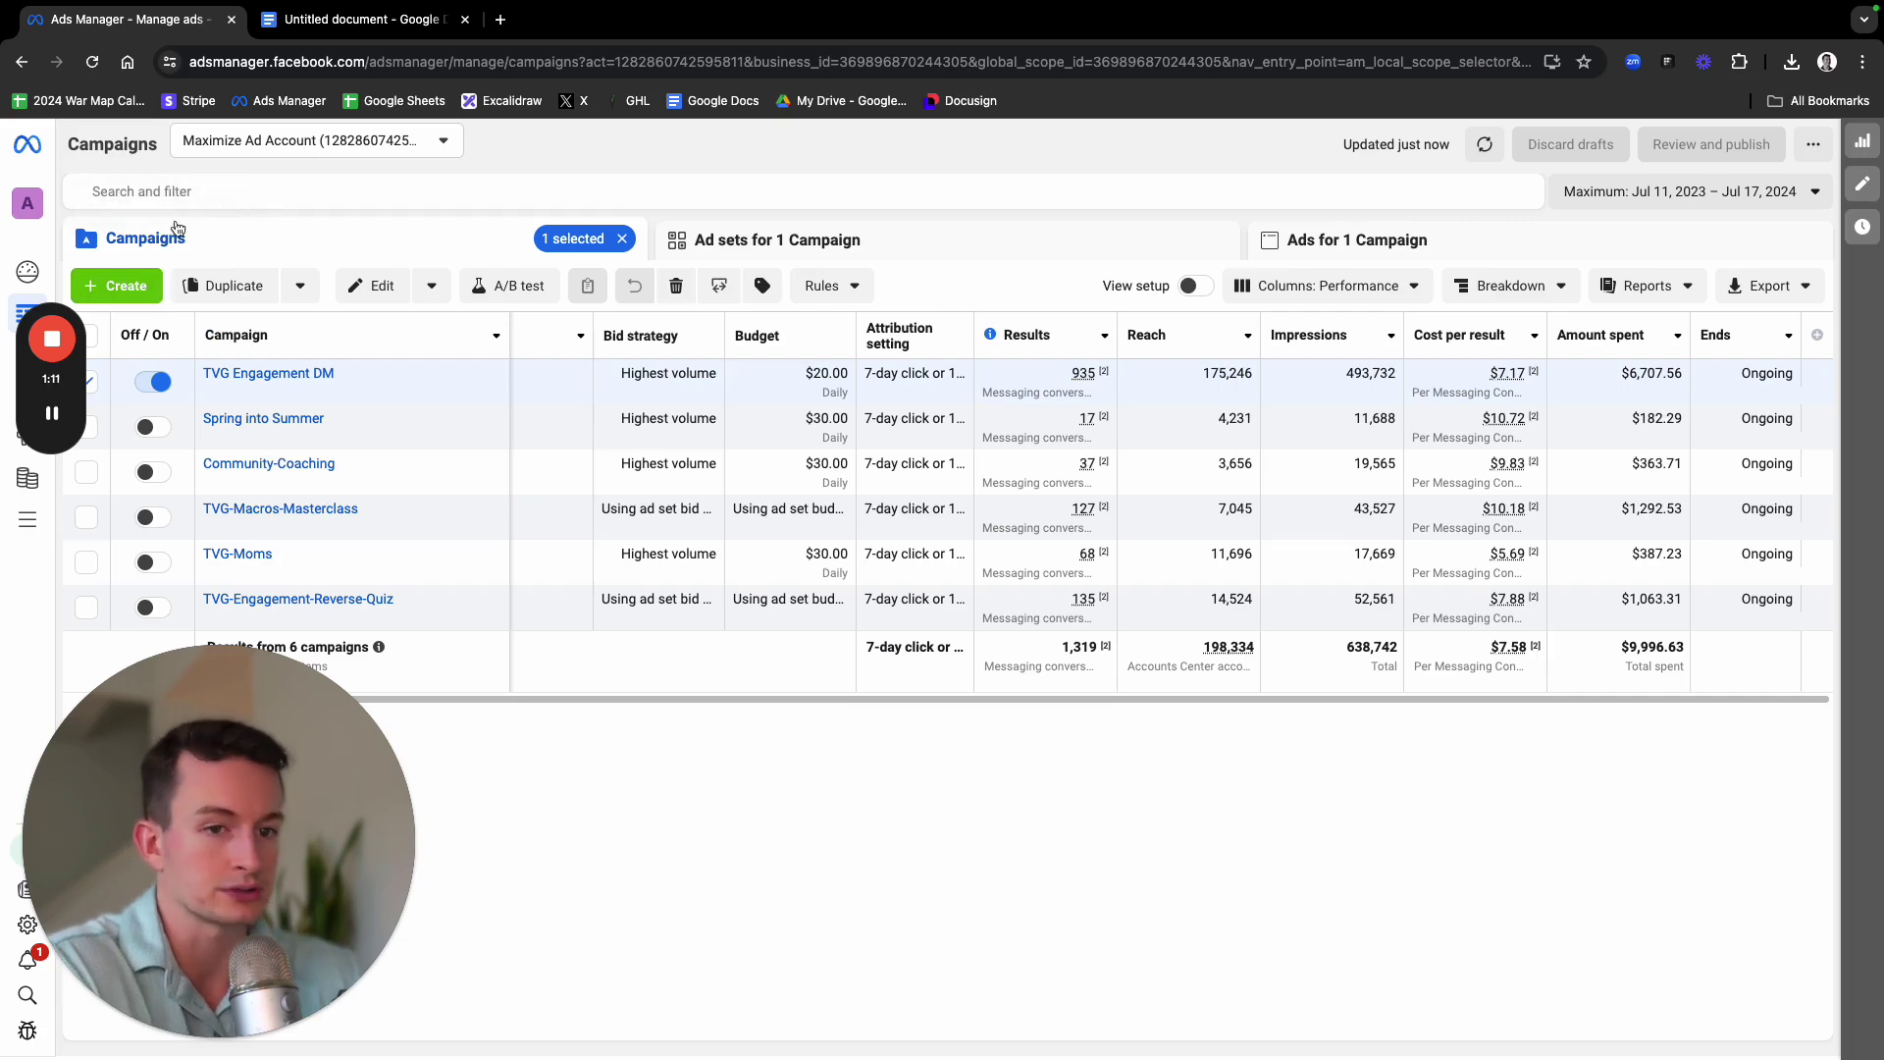
{"action": "left_click", "coordinate": [132, 287]}
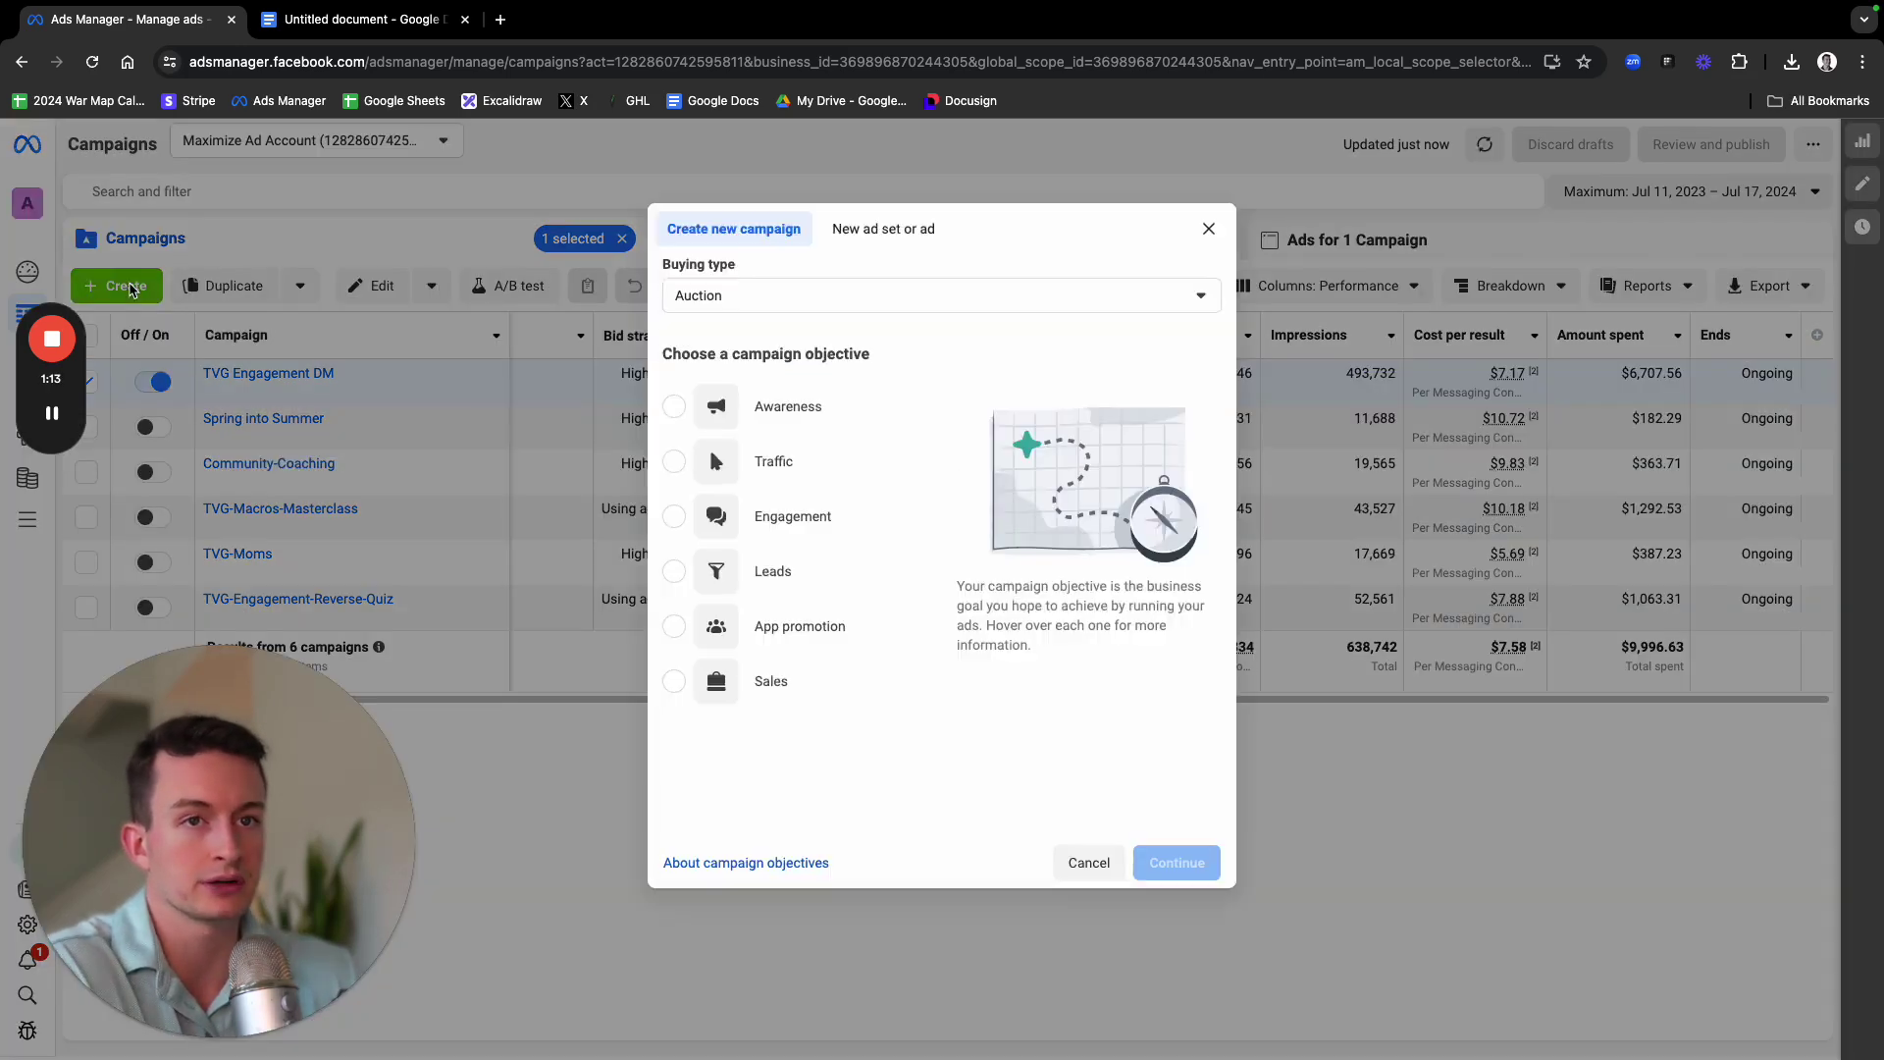
{"action": "left_click", "coordinate": [1209, 228]}
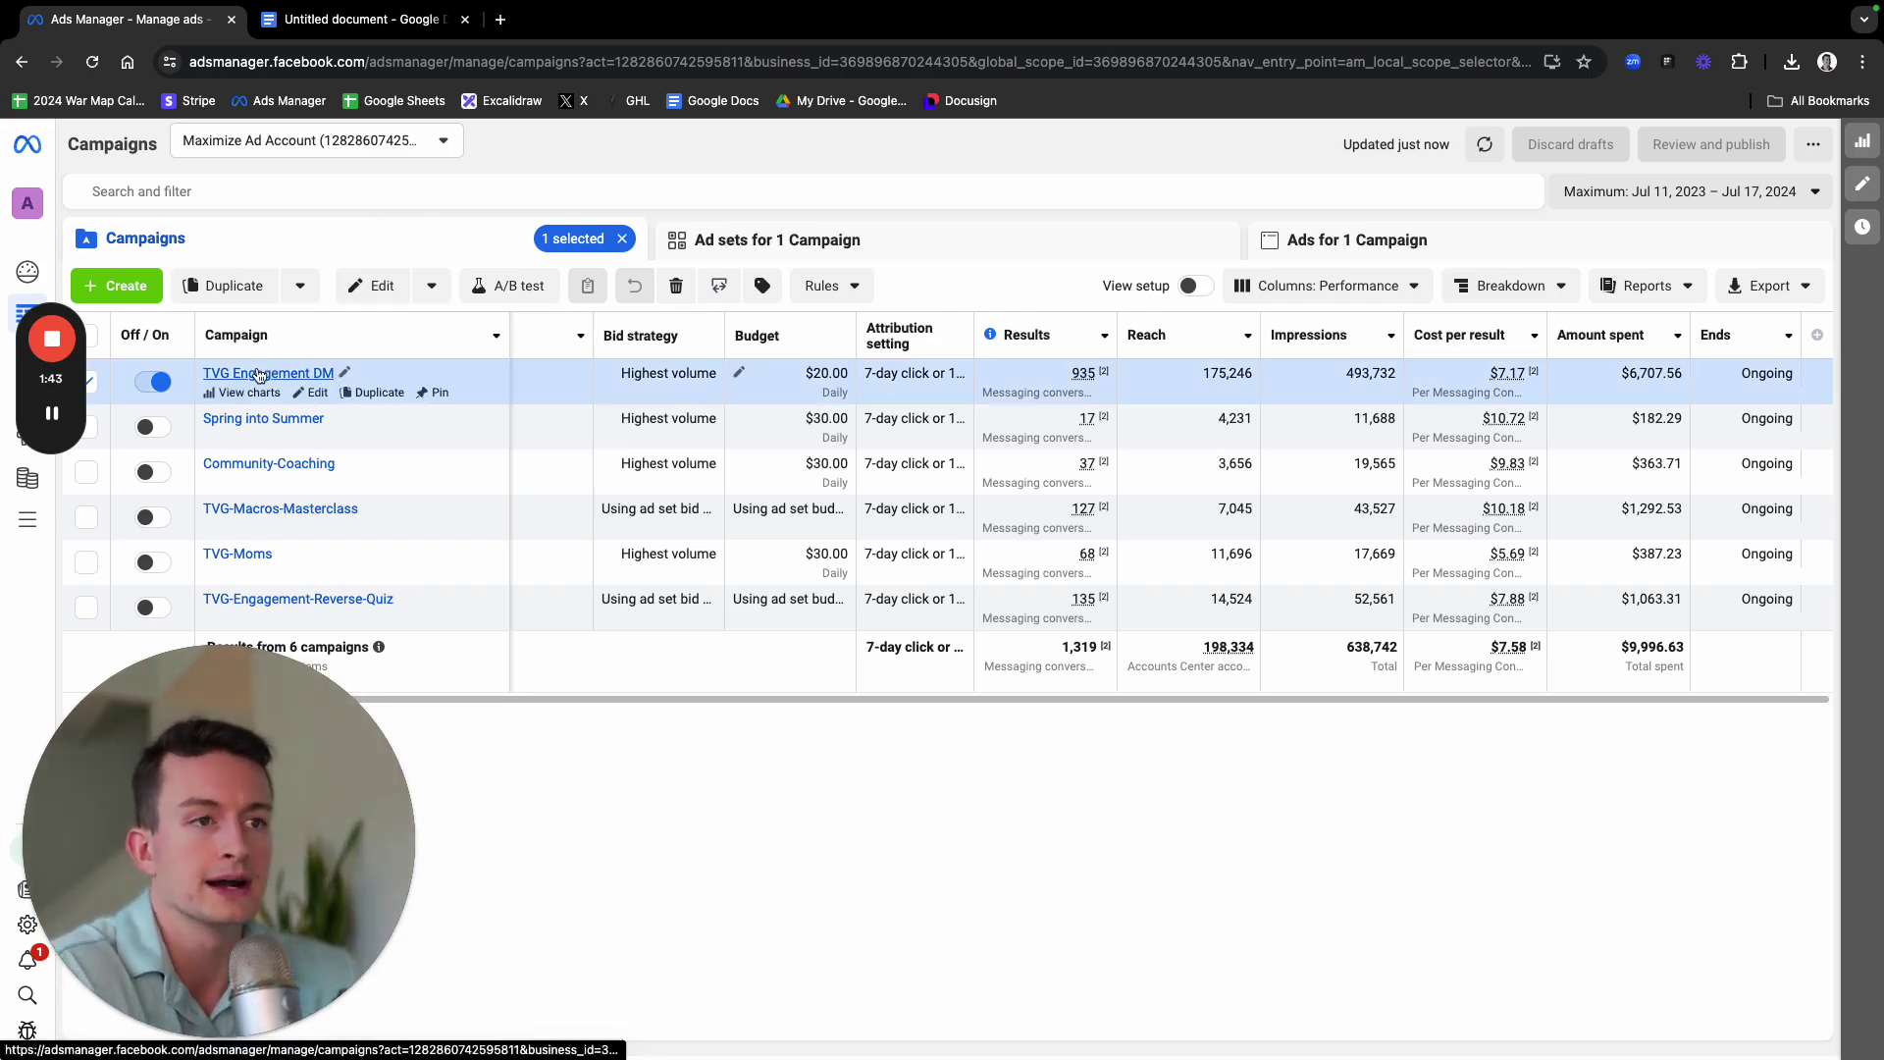
{"action": "left_click", "coordinate": [118, 285]}
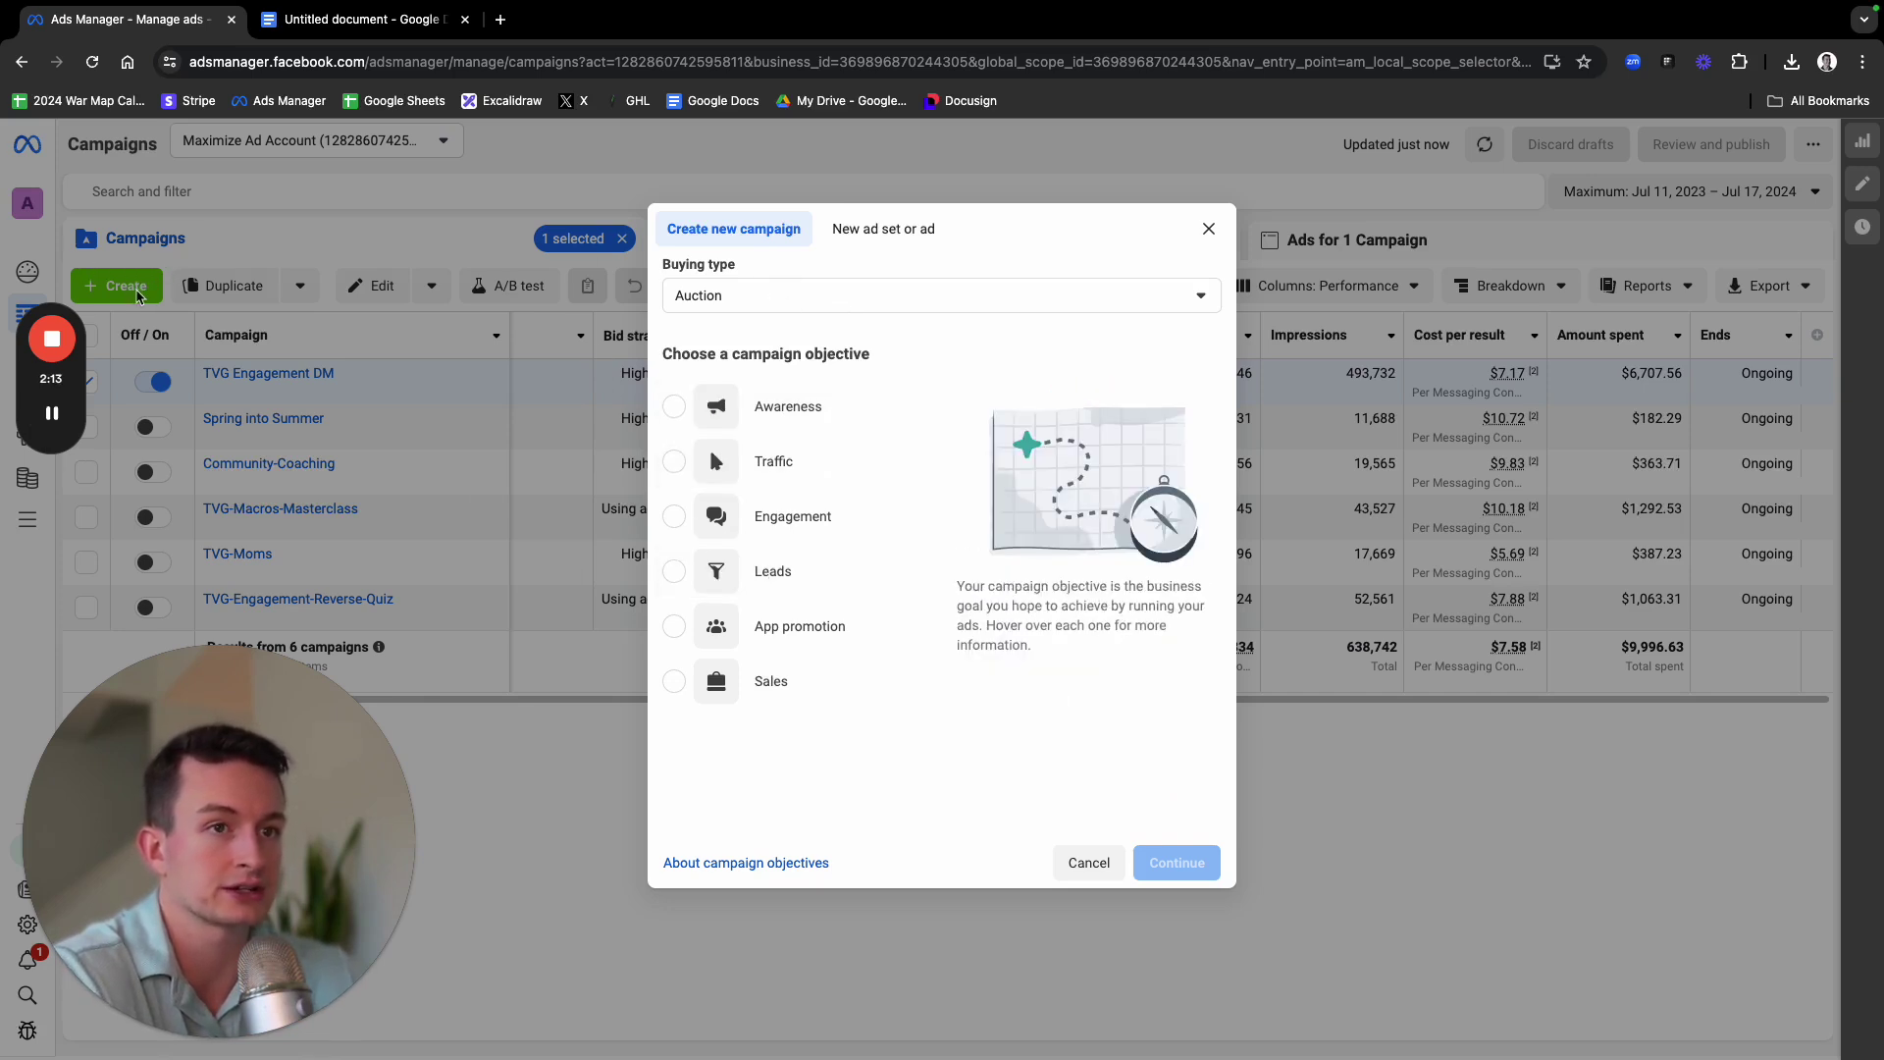
Choose the Engagement objective with manual setup to create the draft 'New Engagement Campaign'
{"action": "left_click", "coordinate": [775, 517]}
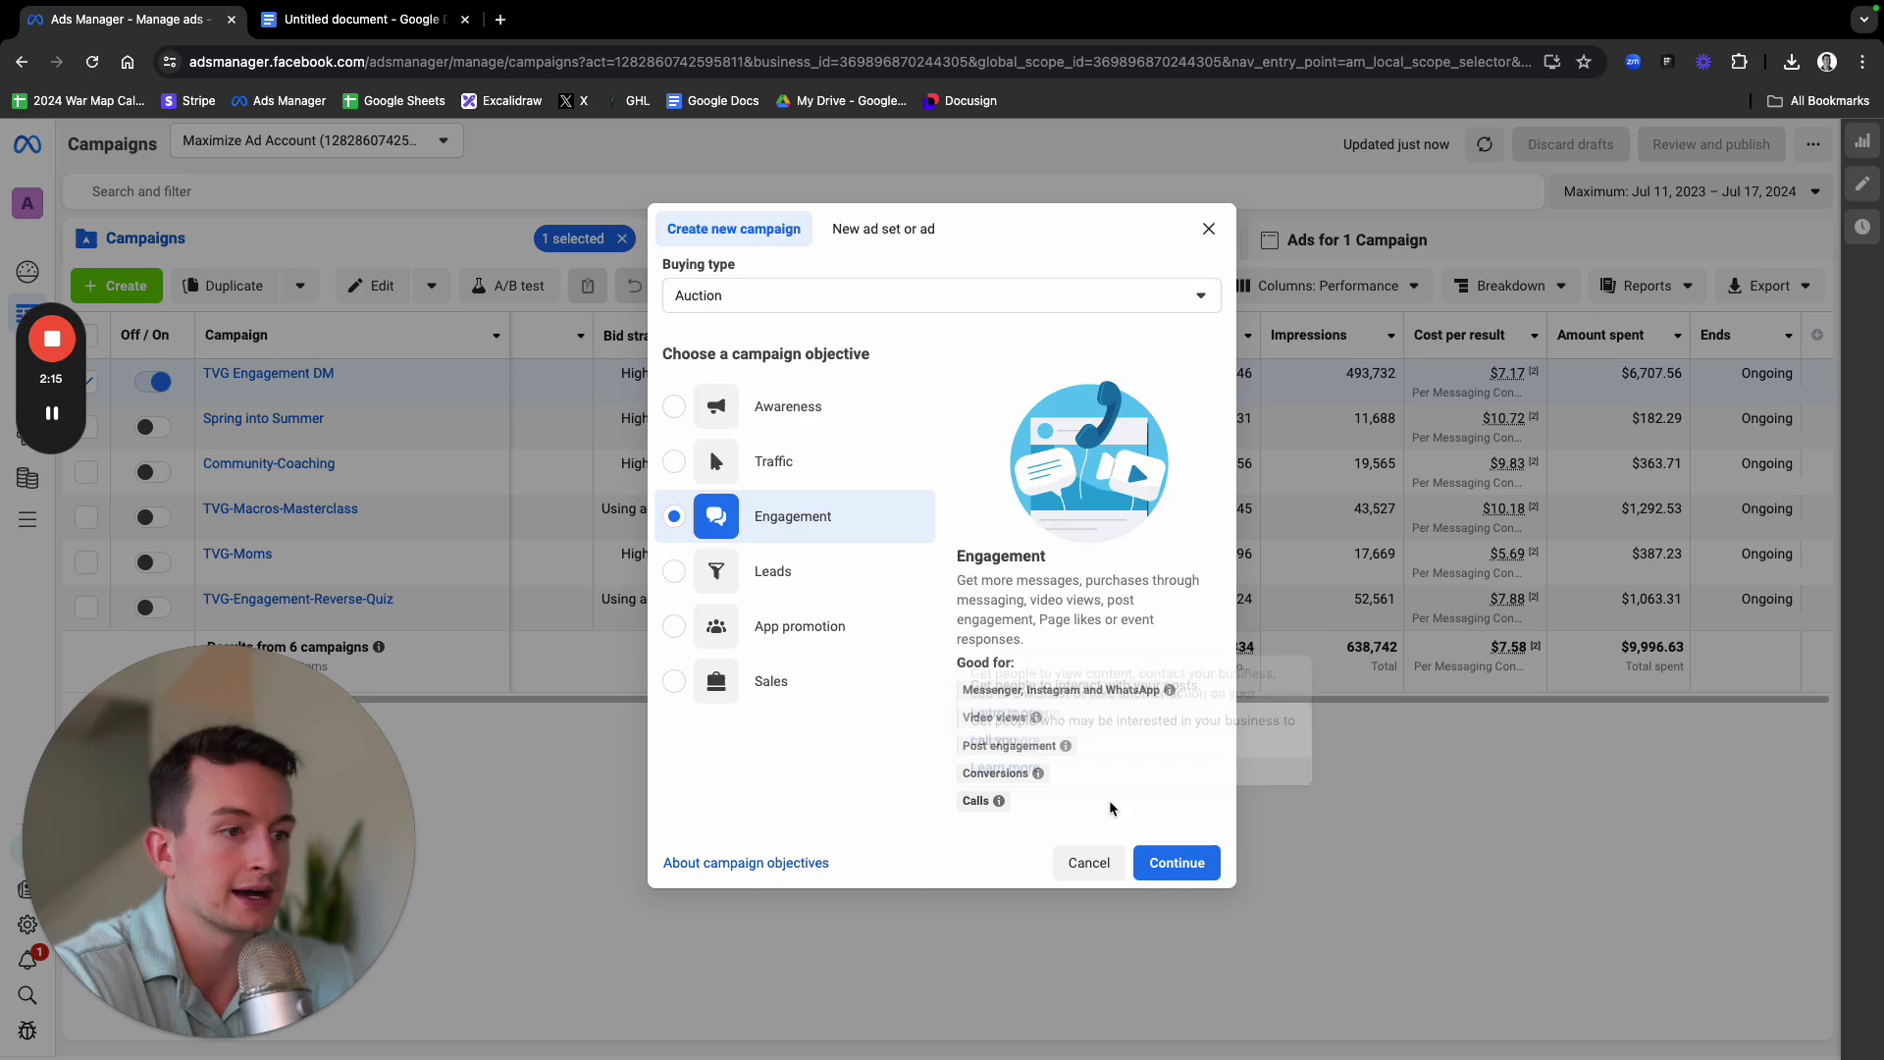
{"action": "left_click_drag", "start_coordinate": [978, 690], "coordinate": [1106, 705]}
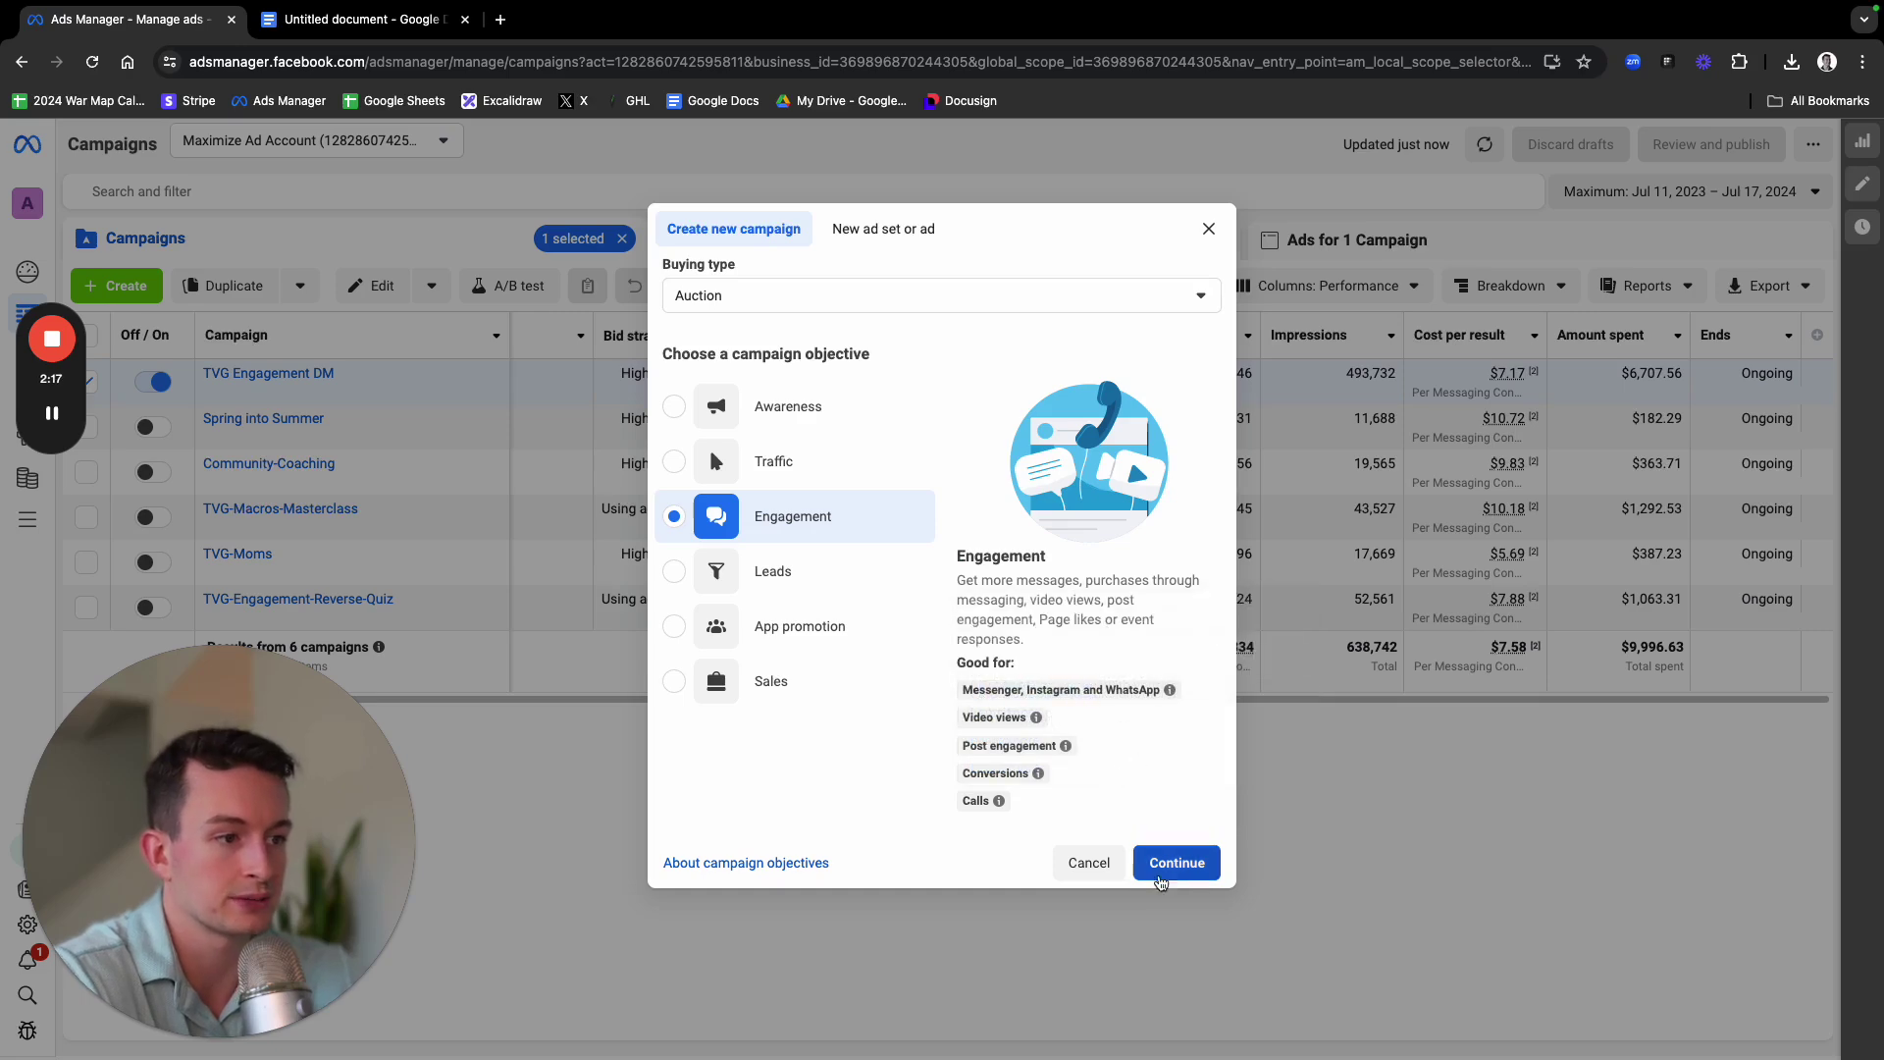
{"action": "left_click", "coordinate": [1166, 873]}
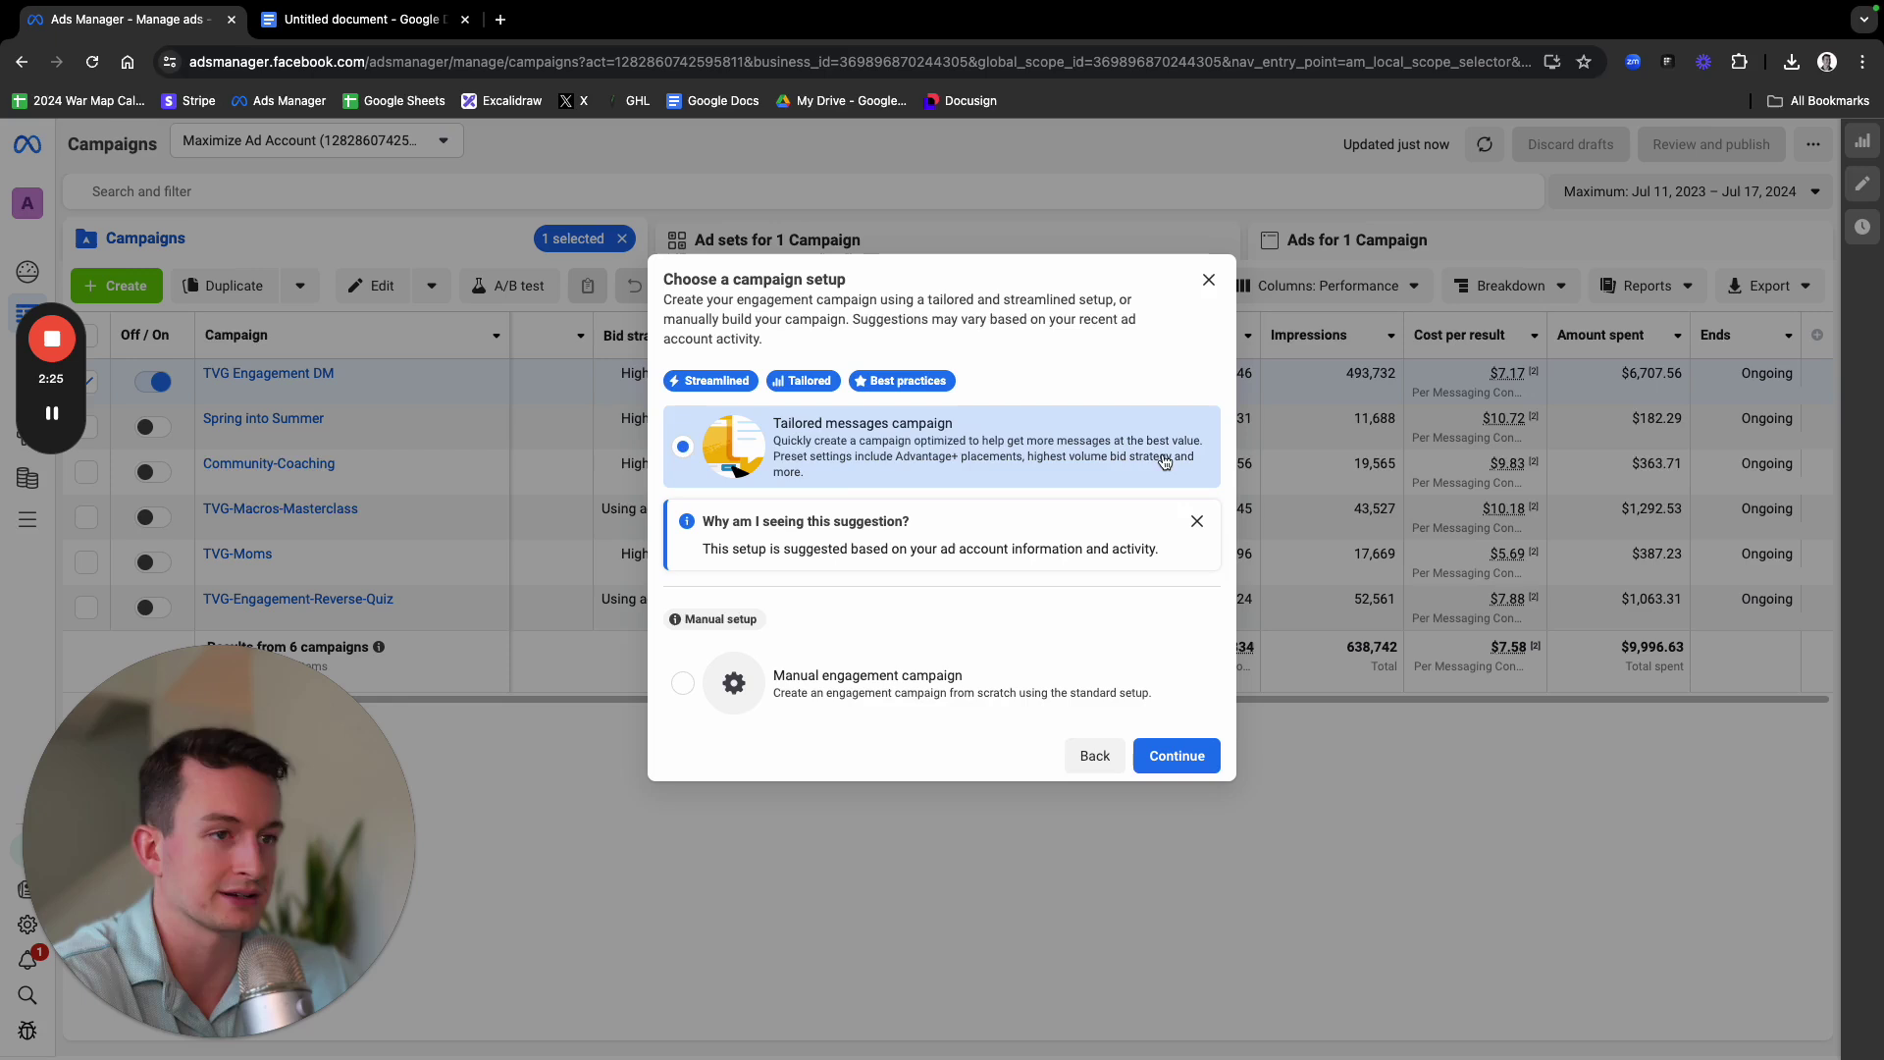
{"action": "left_click", "coordinate": [1128, 704]}
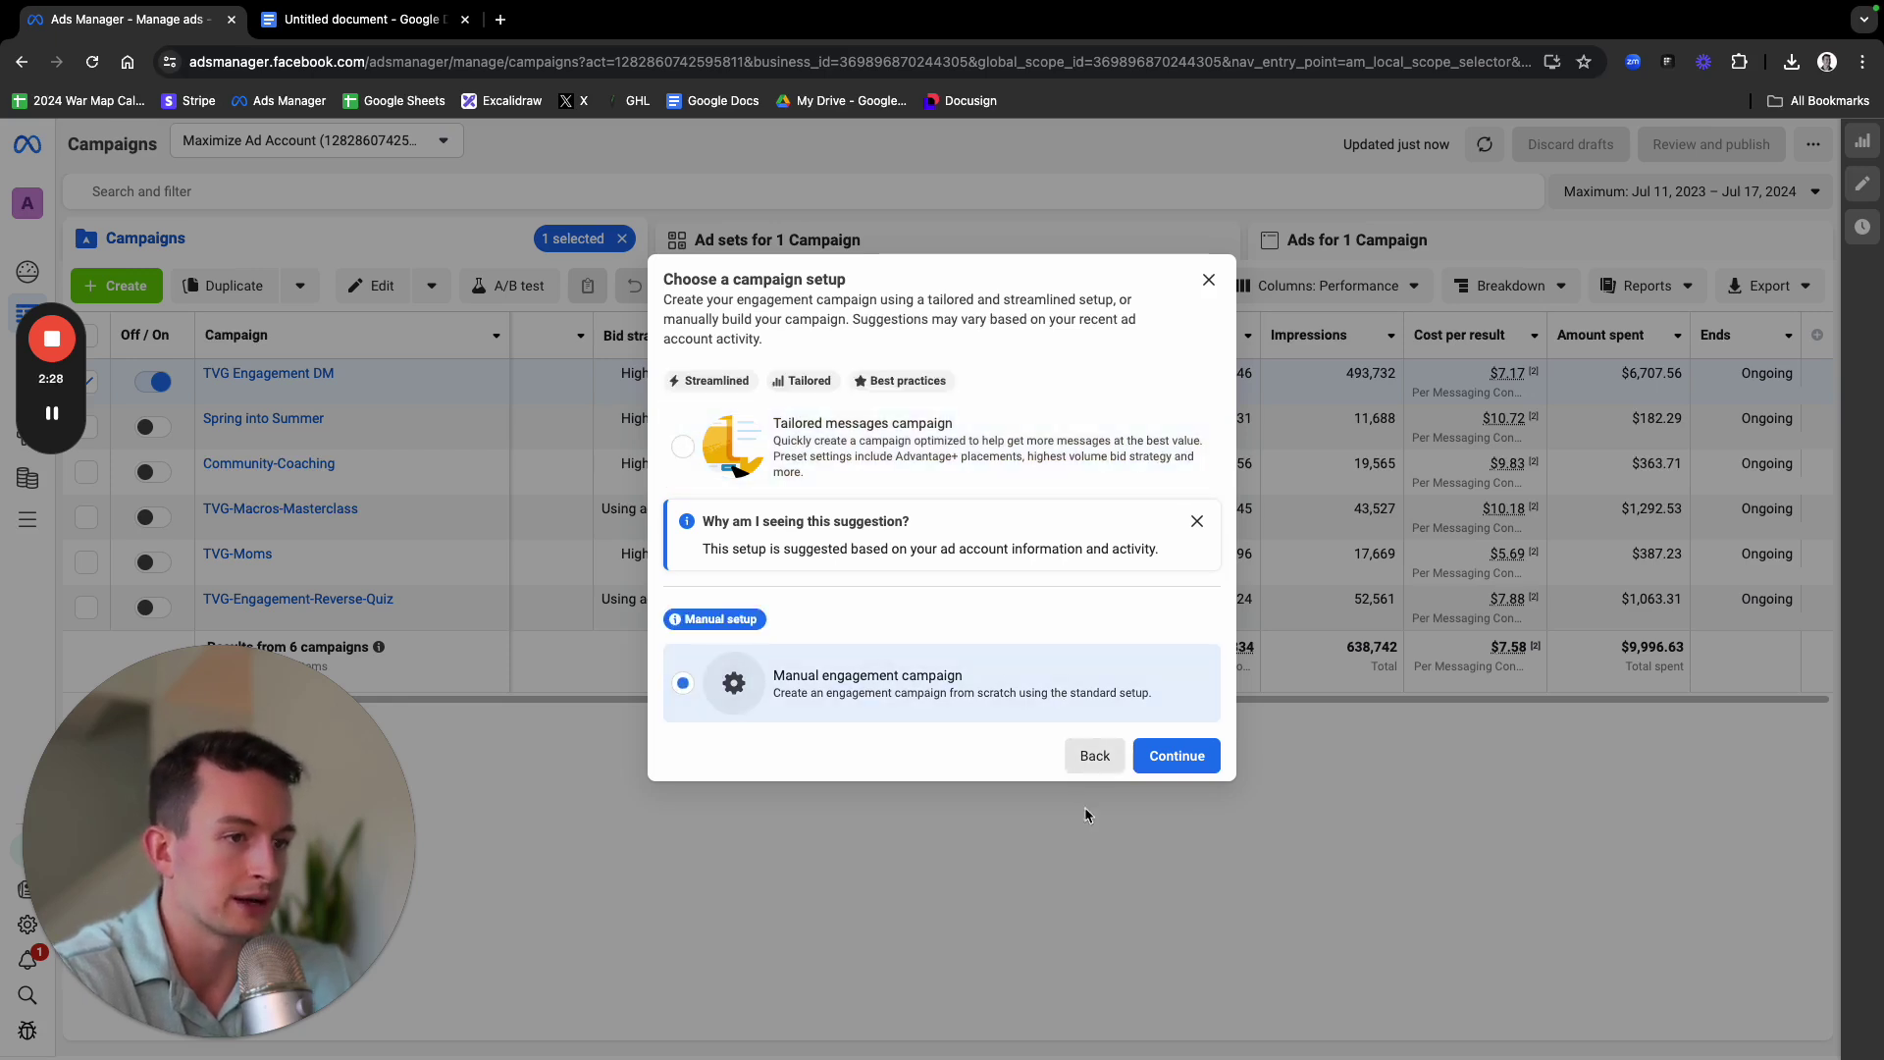
{"action": "left_click", "coordinate": [1181, 757]}
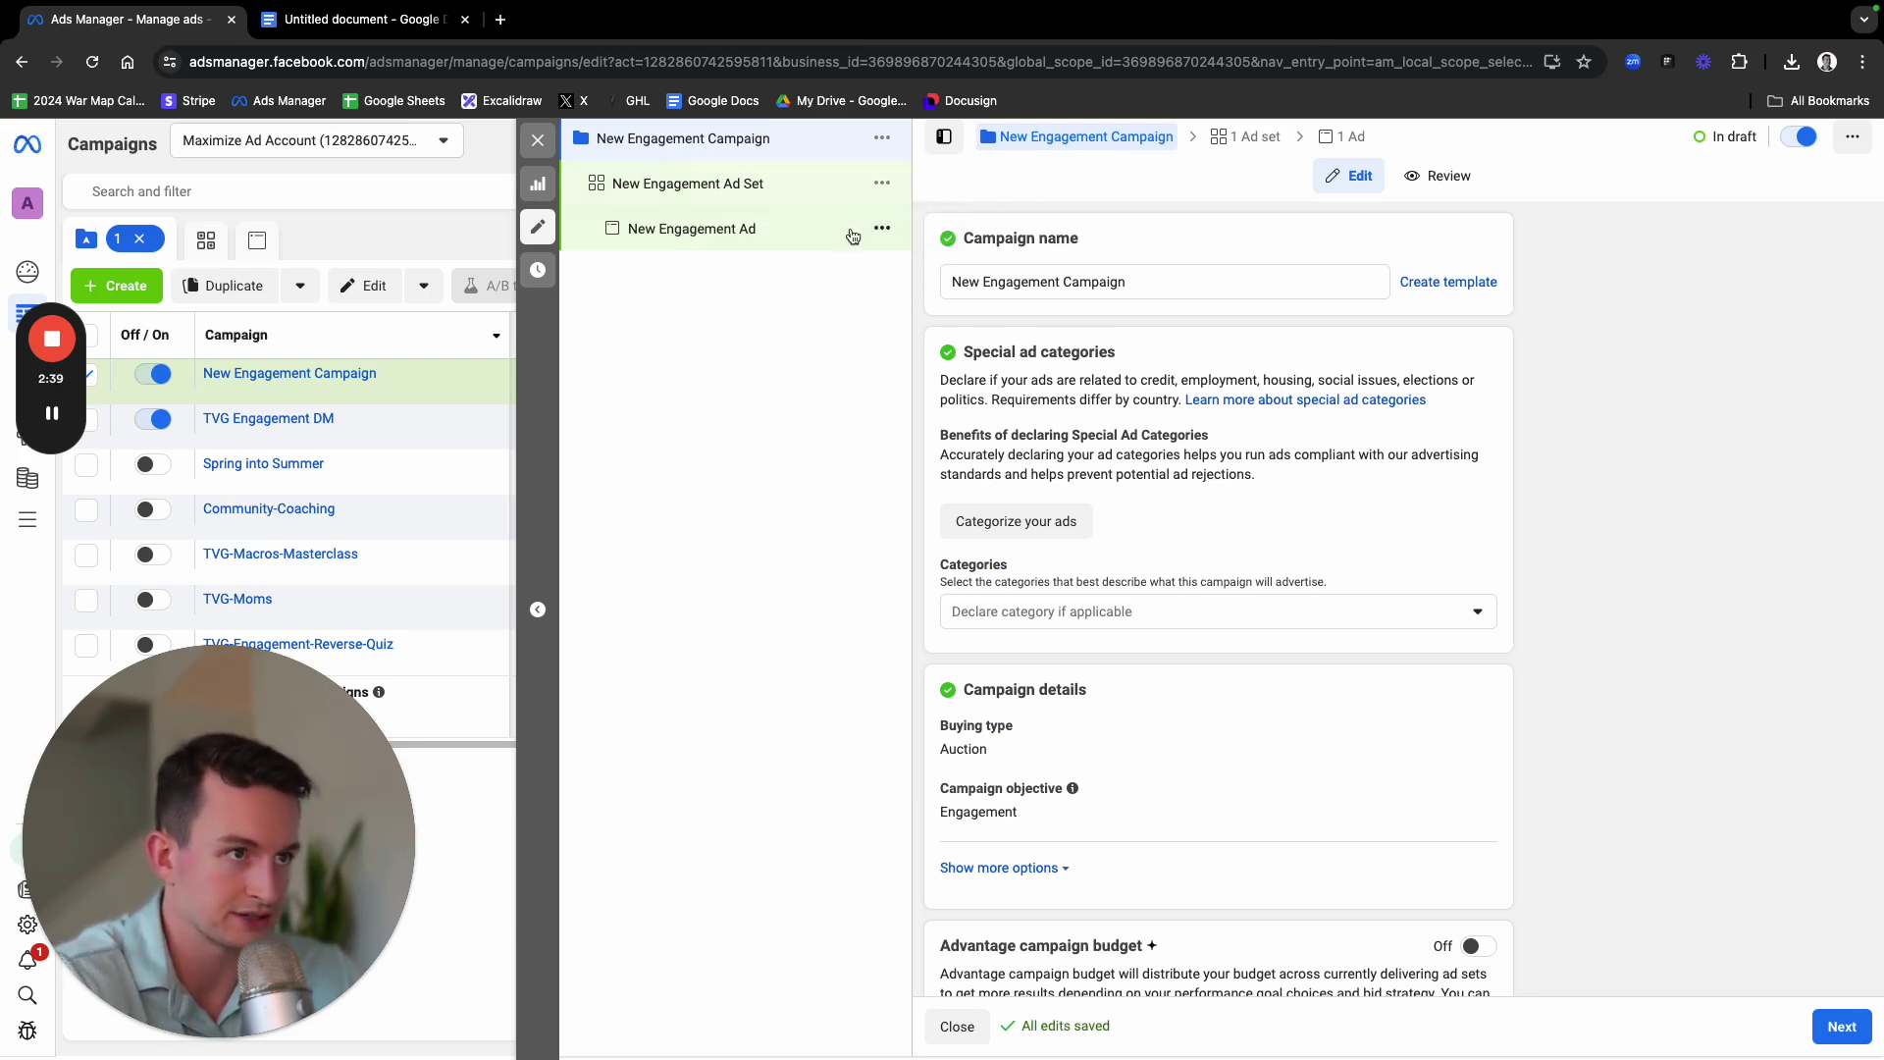
Turn on Advantage campaign budget and check the $20.00 daily budget with Highest volume bidding
{"action": "scroll", "coordinate": [1016, 324], "scroll_direction": "down", "scroll_amount": 3}
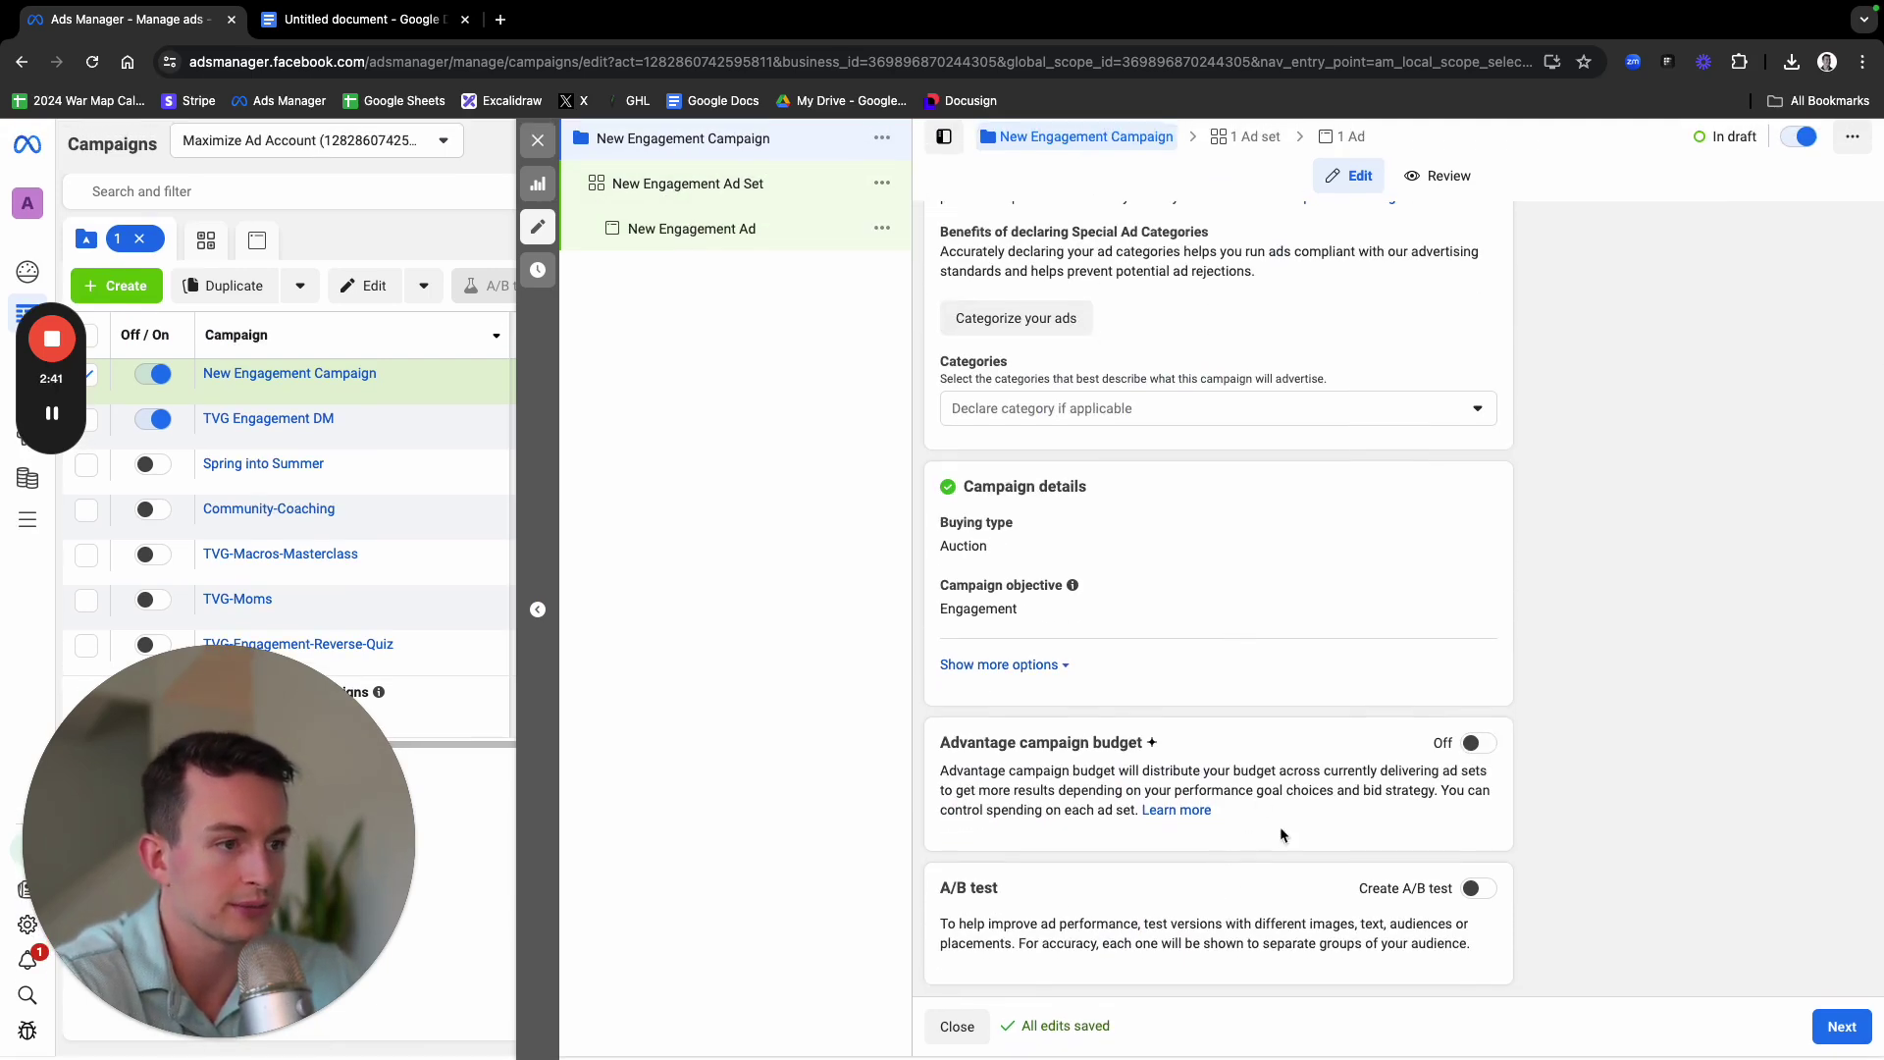
{"action": "left_click", "coordinate": [1477, 742]}
{"action": "scroll", "coordinate": [1197, 741], "scroll_direction": "down", "scroll_amount": 3}
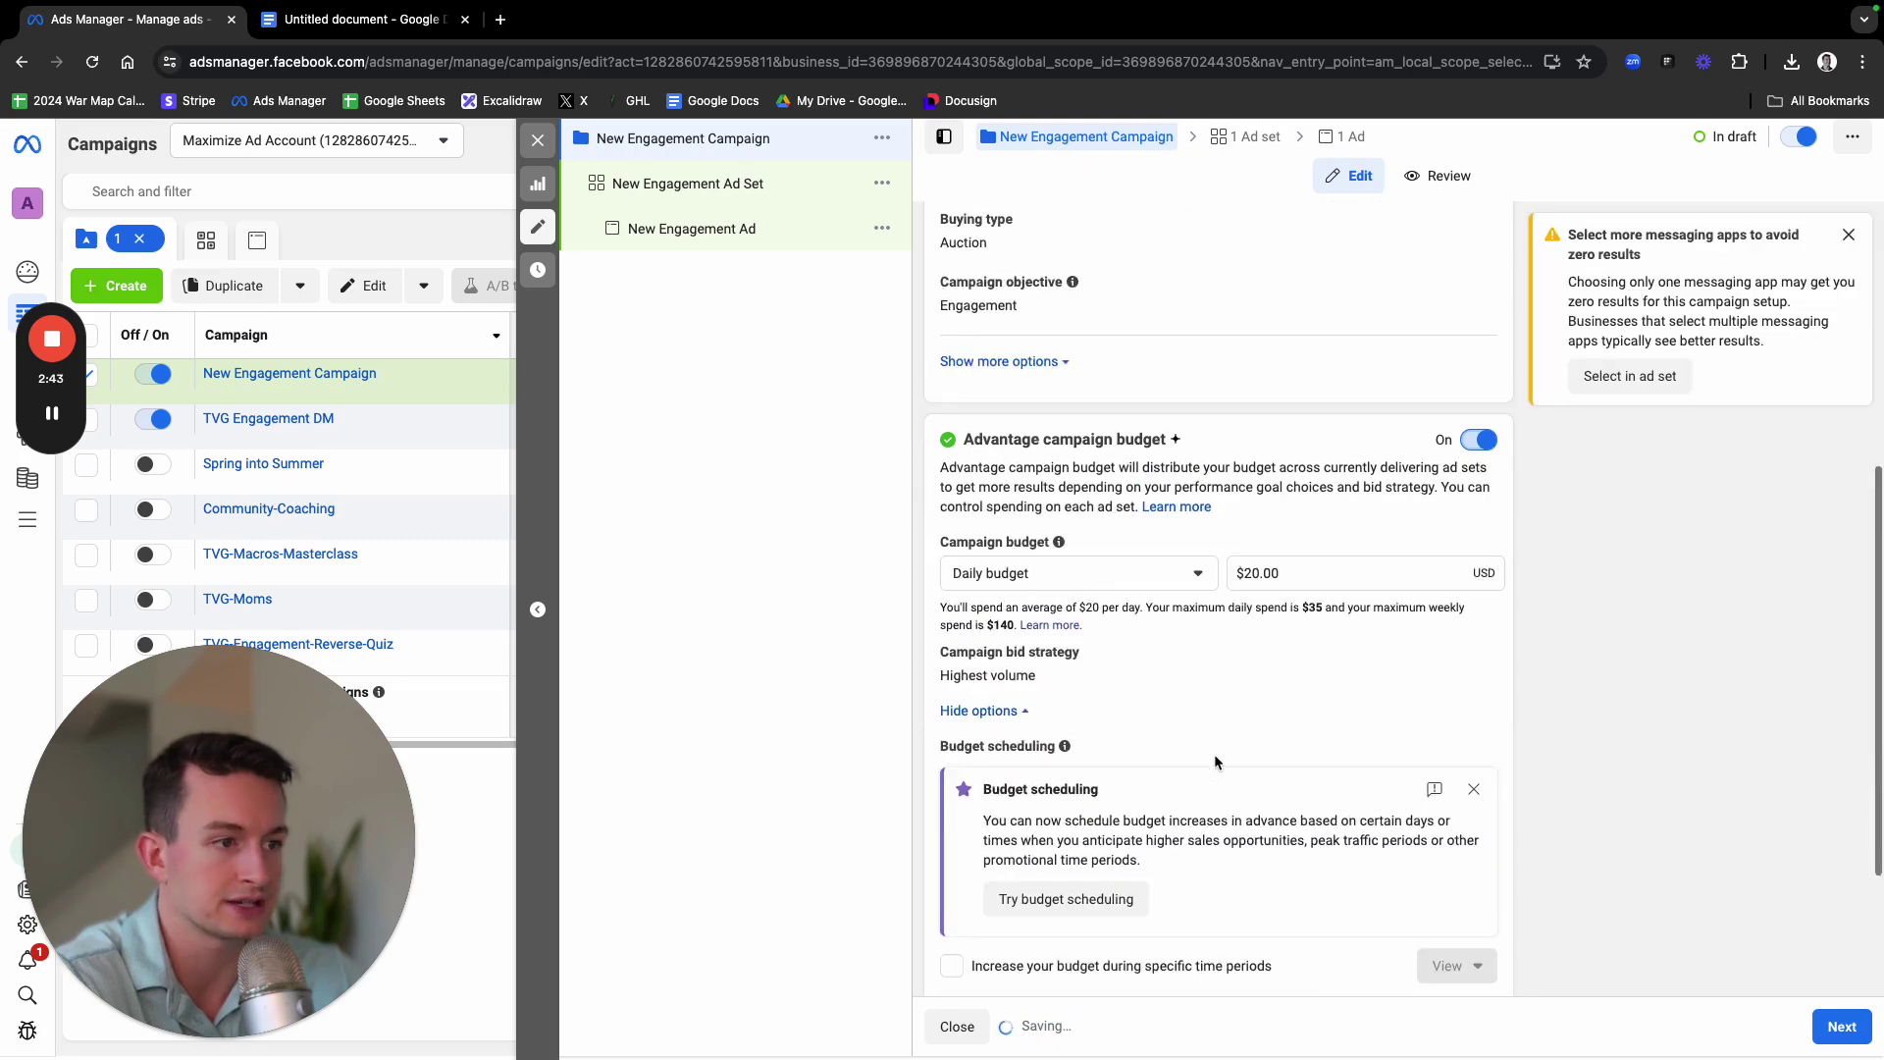
{"action": "scroll", "coordinate": [1223, 673], "scroll_direction": "up", "scroll_amount": 3}
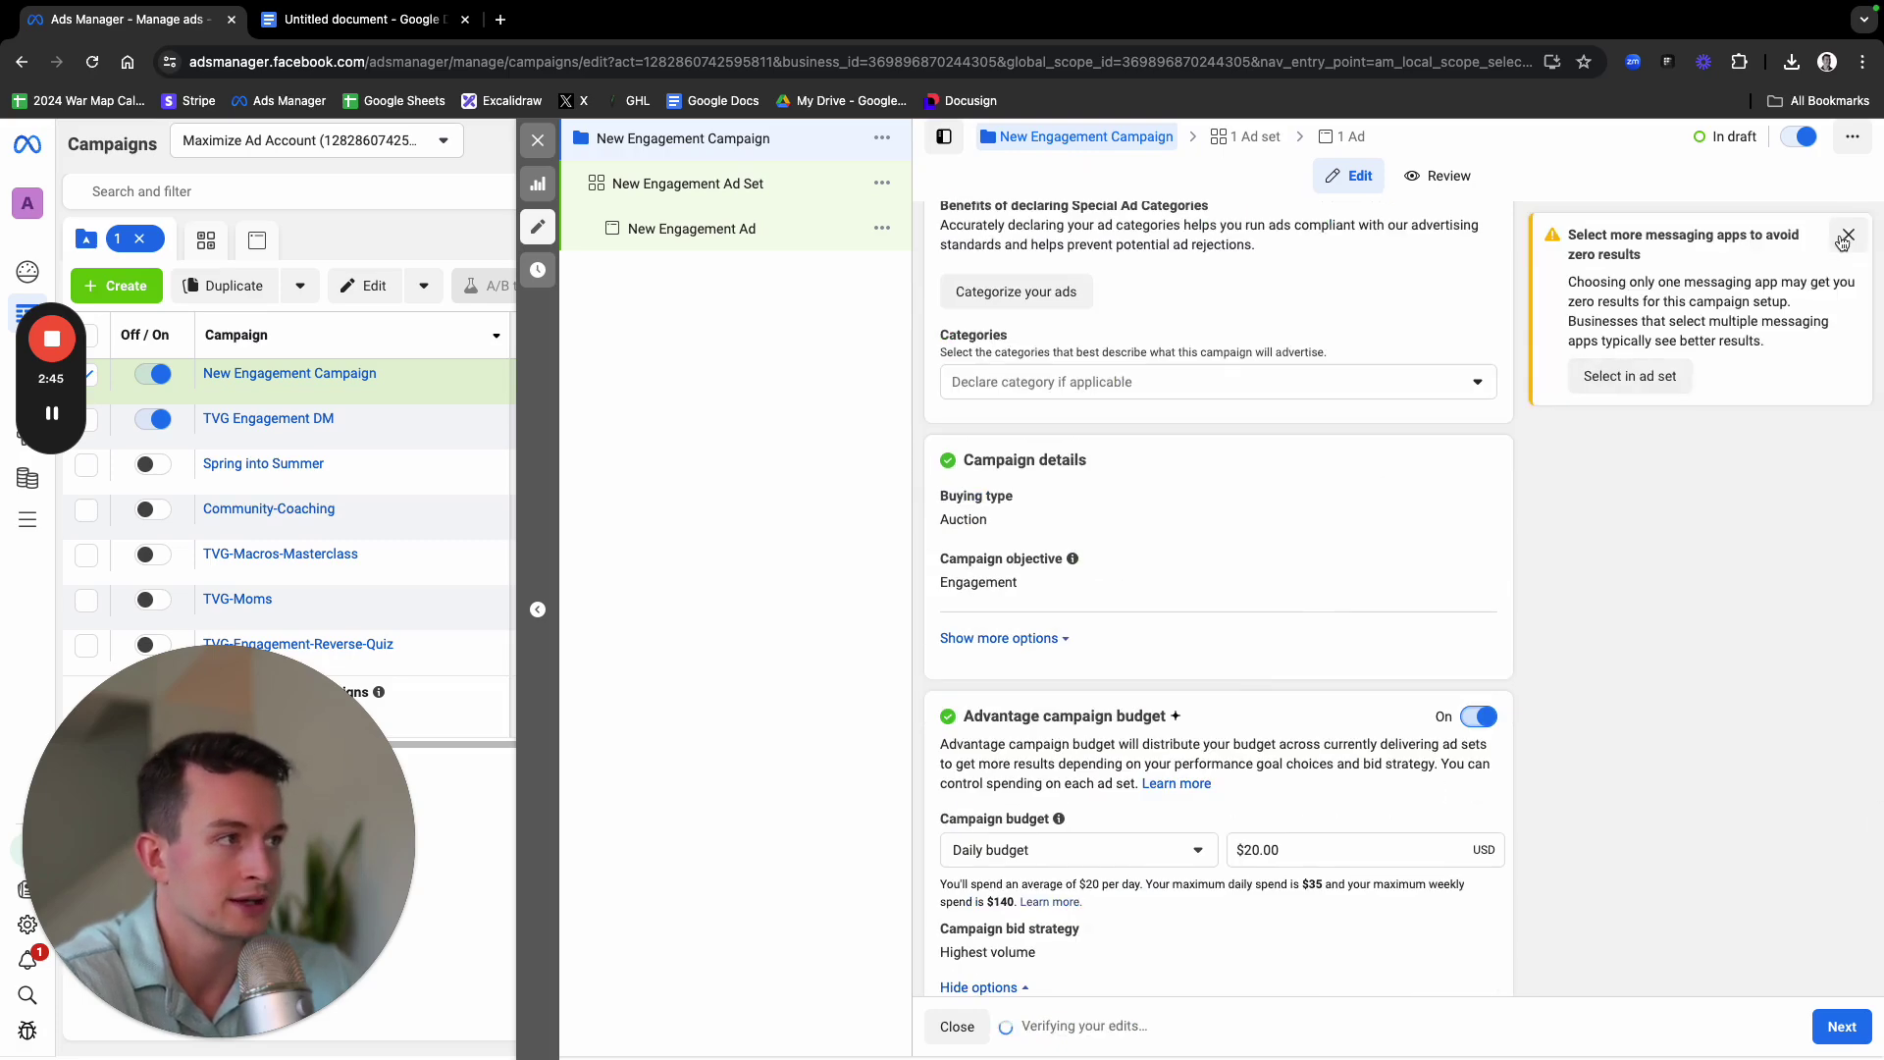
{"action": "scroll", "coordinate": [1341, 648], "scroll_direction": "down", "scroll_amount": 1}
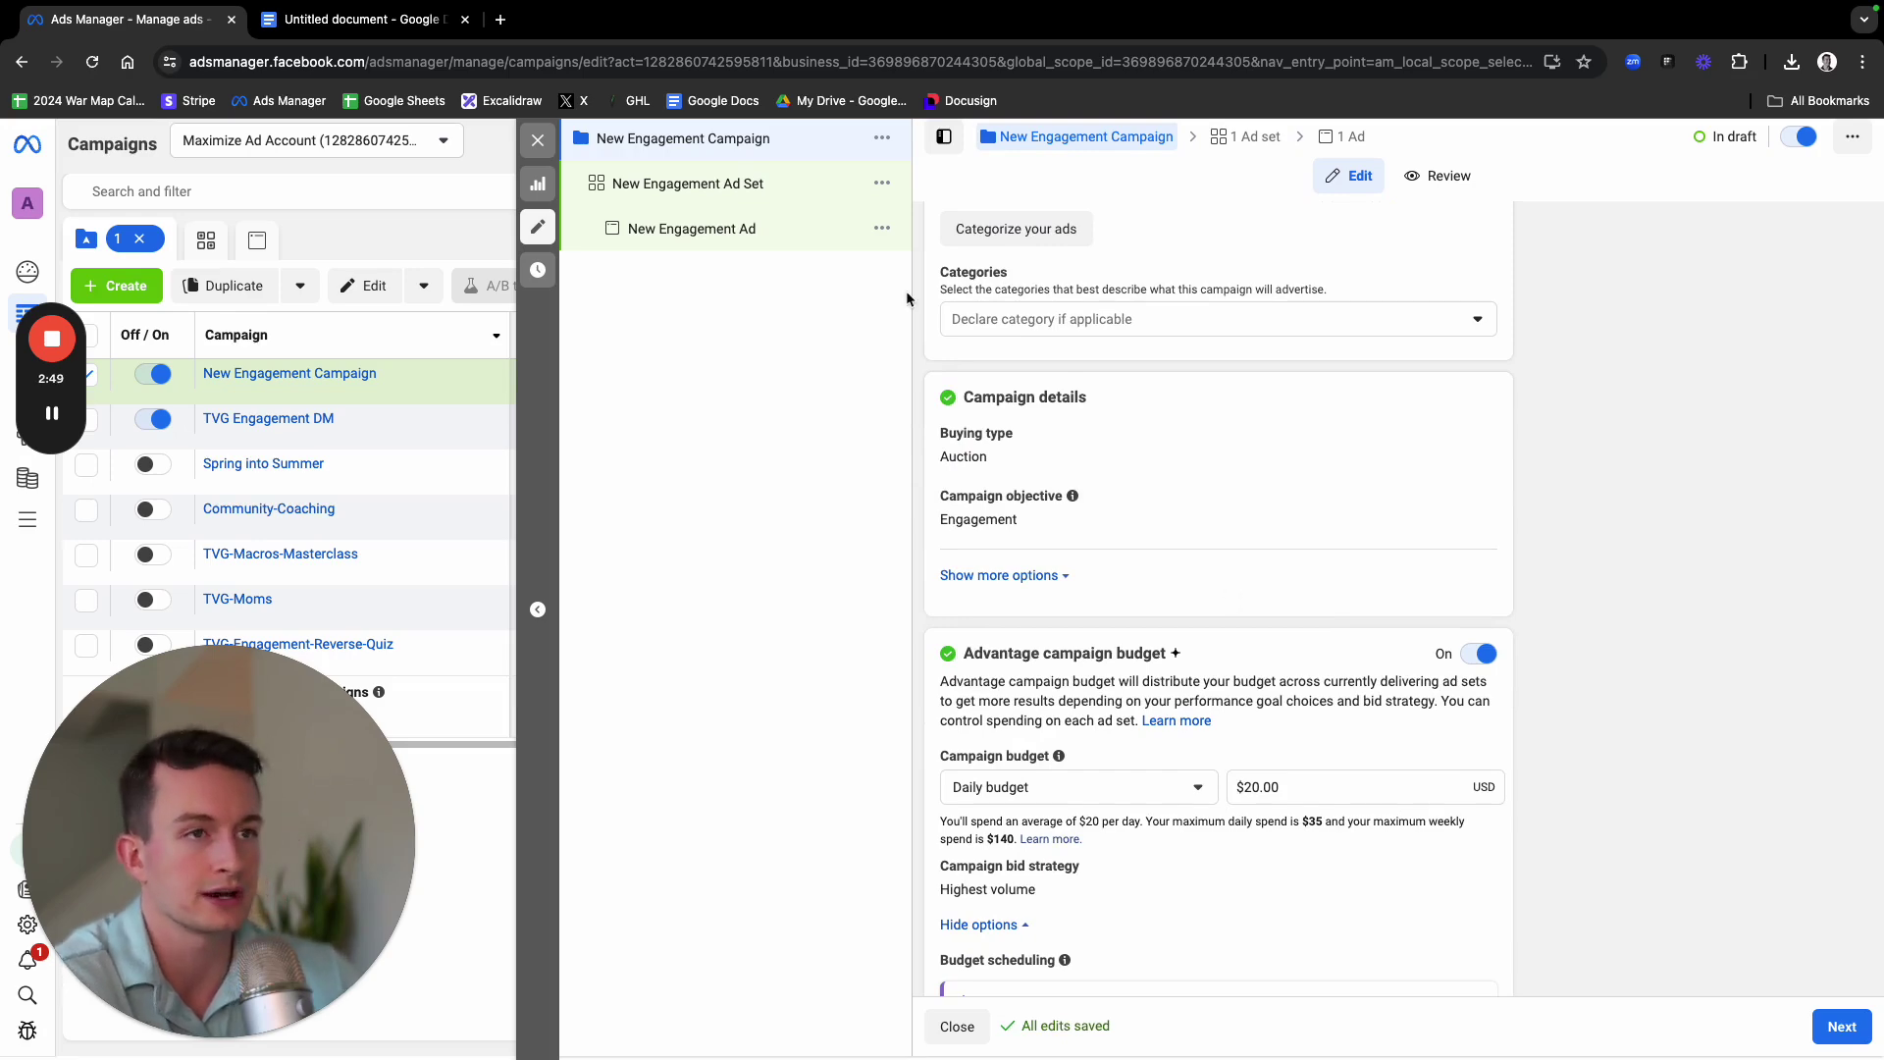
{"action": "scroll", "coordinate": [1068, 503], "scroll_direction": "down", "scroll_amount": 3}
{"action": "scroll", "coordinate": [1247, 940], "scroll_direction": "up", "scroll_amount": 4}
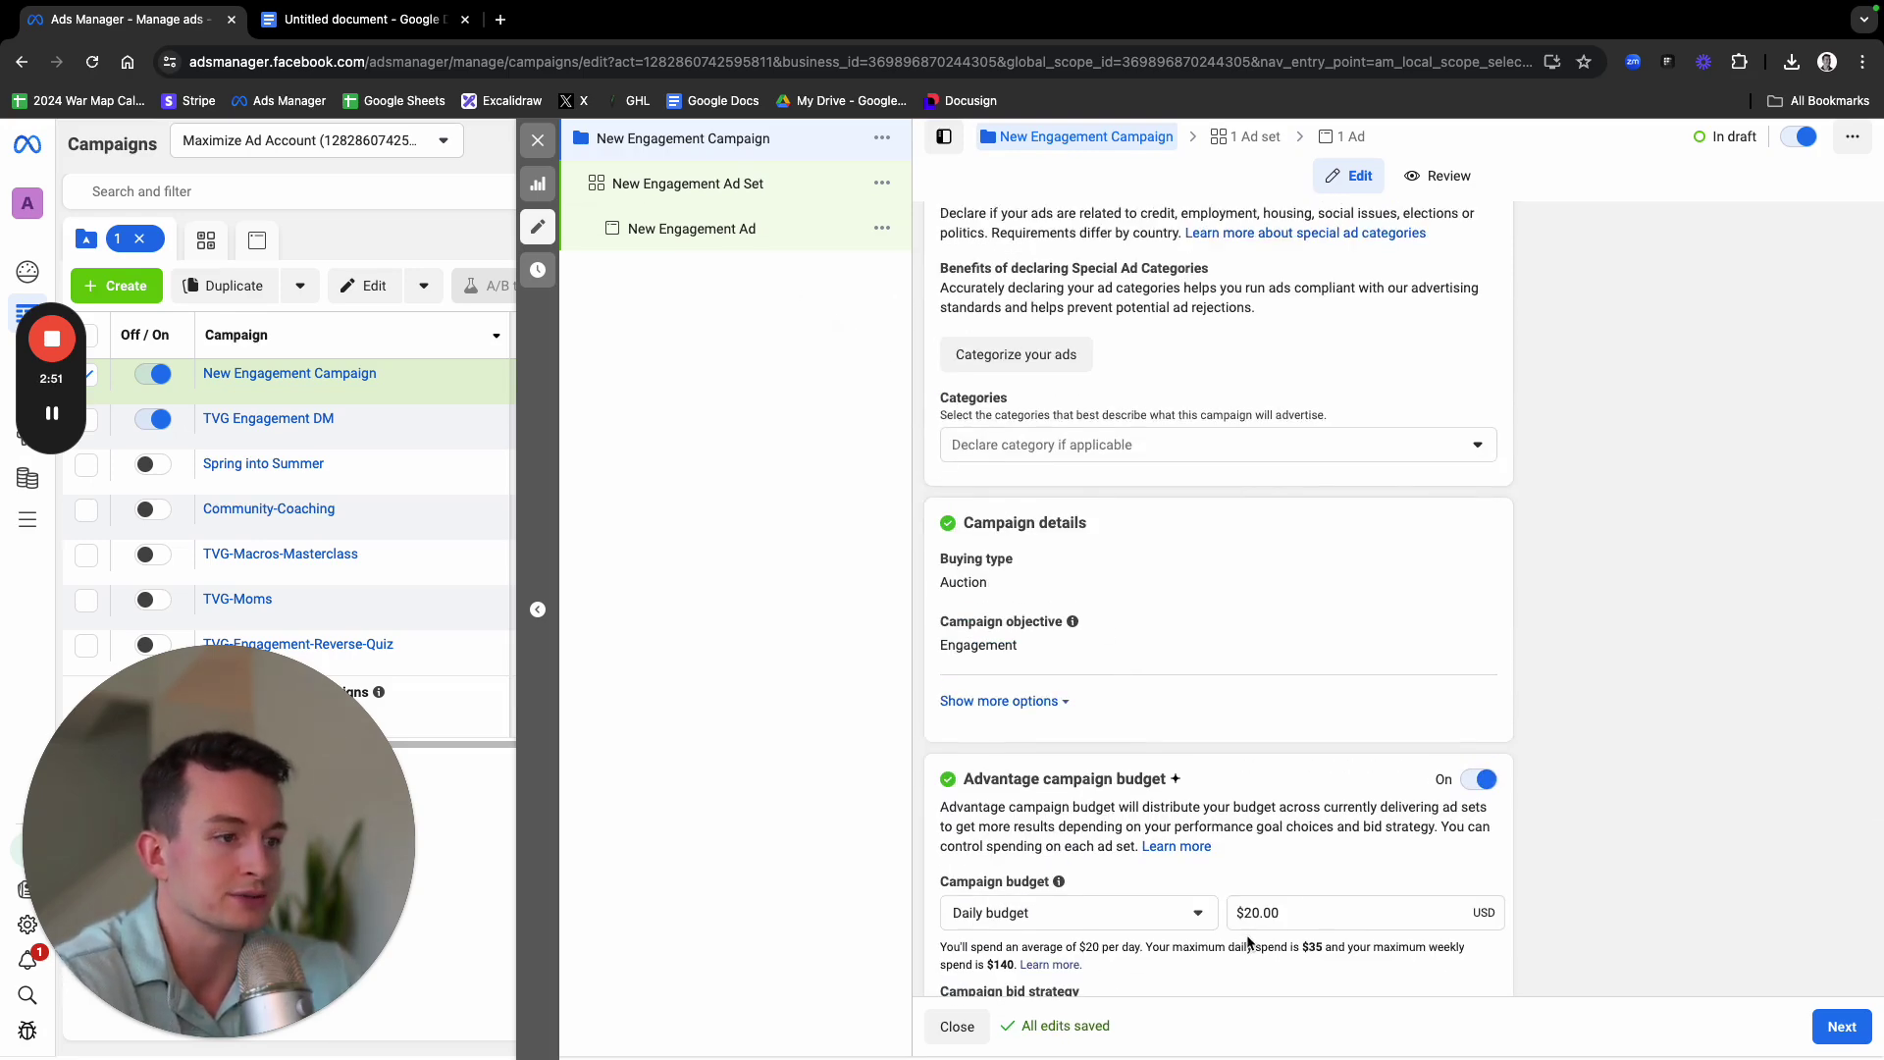
{"action": "scroll", "coordinate": [1248, 940], "scroll_direction": "down", "scroll_amount": 2}
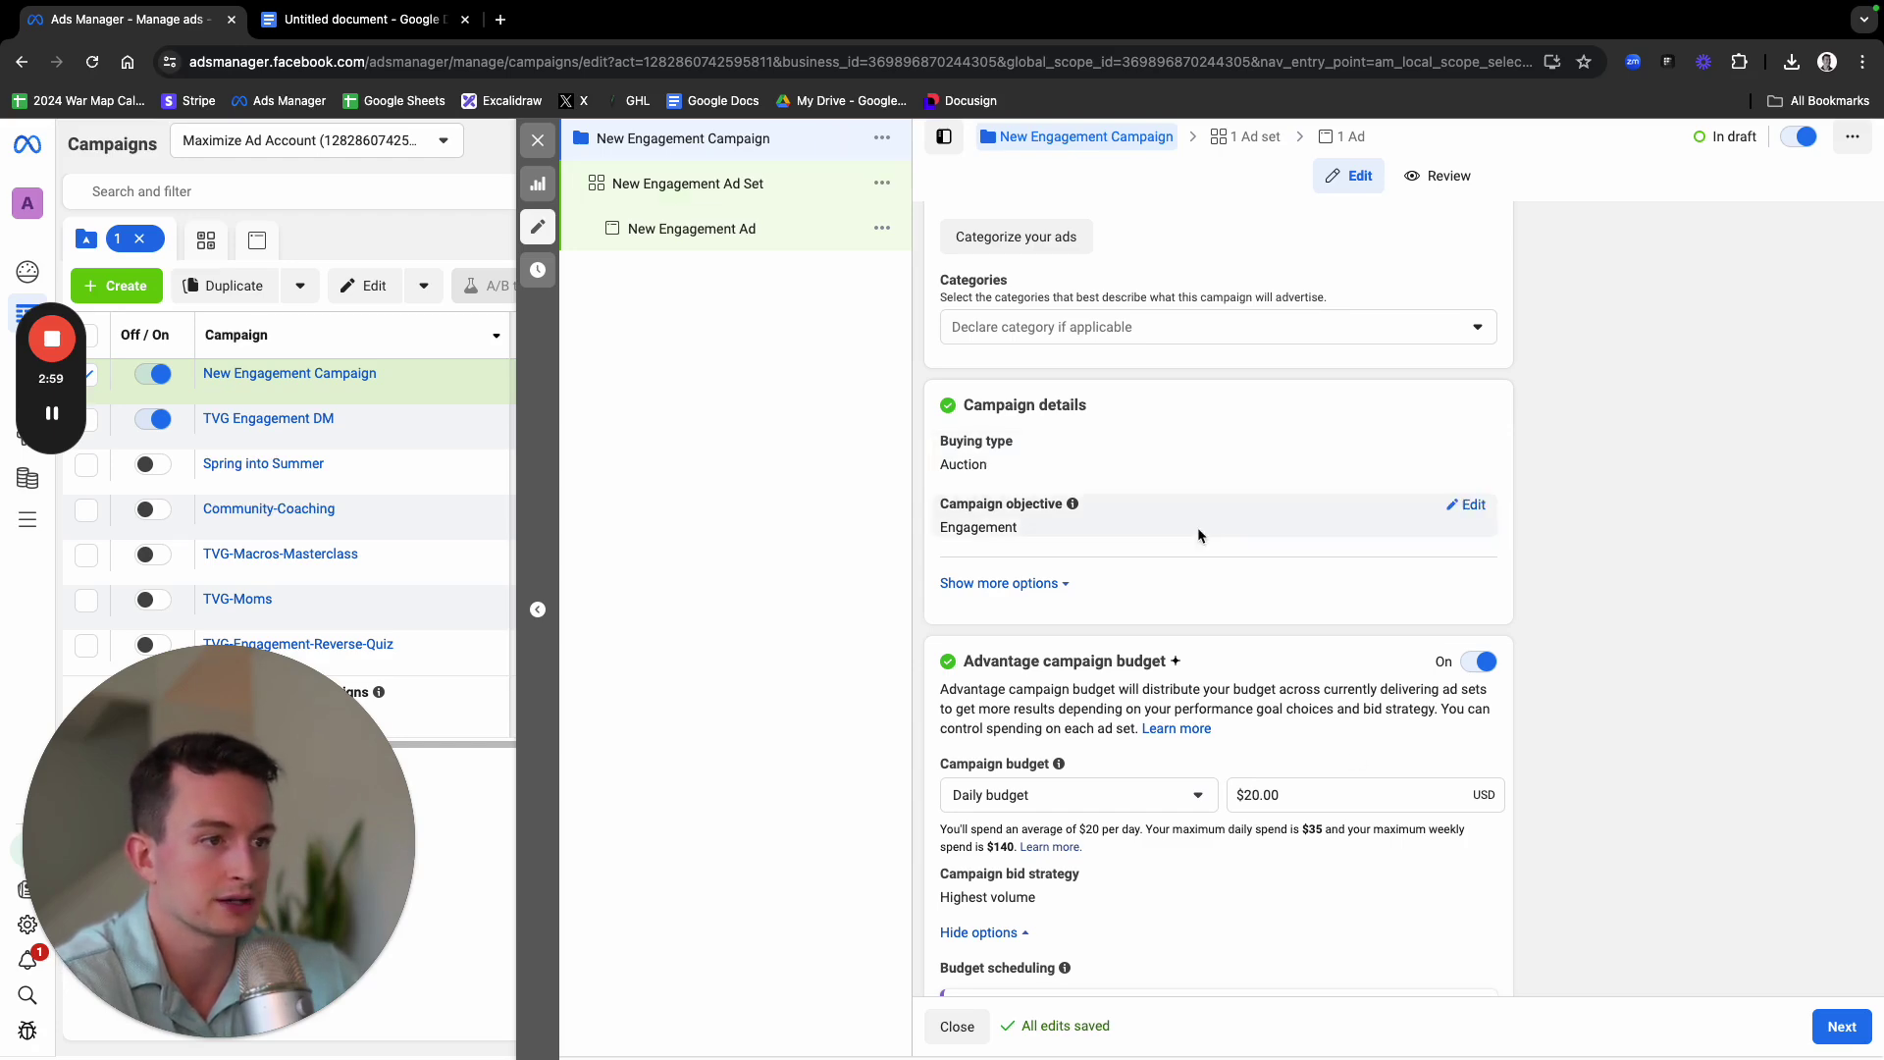
{"action": "scroll", "coordinate": [1198, 528], "scroll_direction": "up", "scroll_amount": 3}
{"action": "scroll", "coordinate": [1201, 538], "scroll_direction": "down", "scroll_amount": 6}
{"action": "scroll", "coordinate": [1219, 693], "scroll_direction": "up", "scroll_amount": 3}
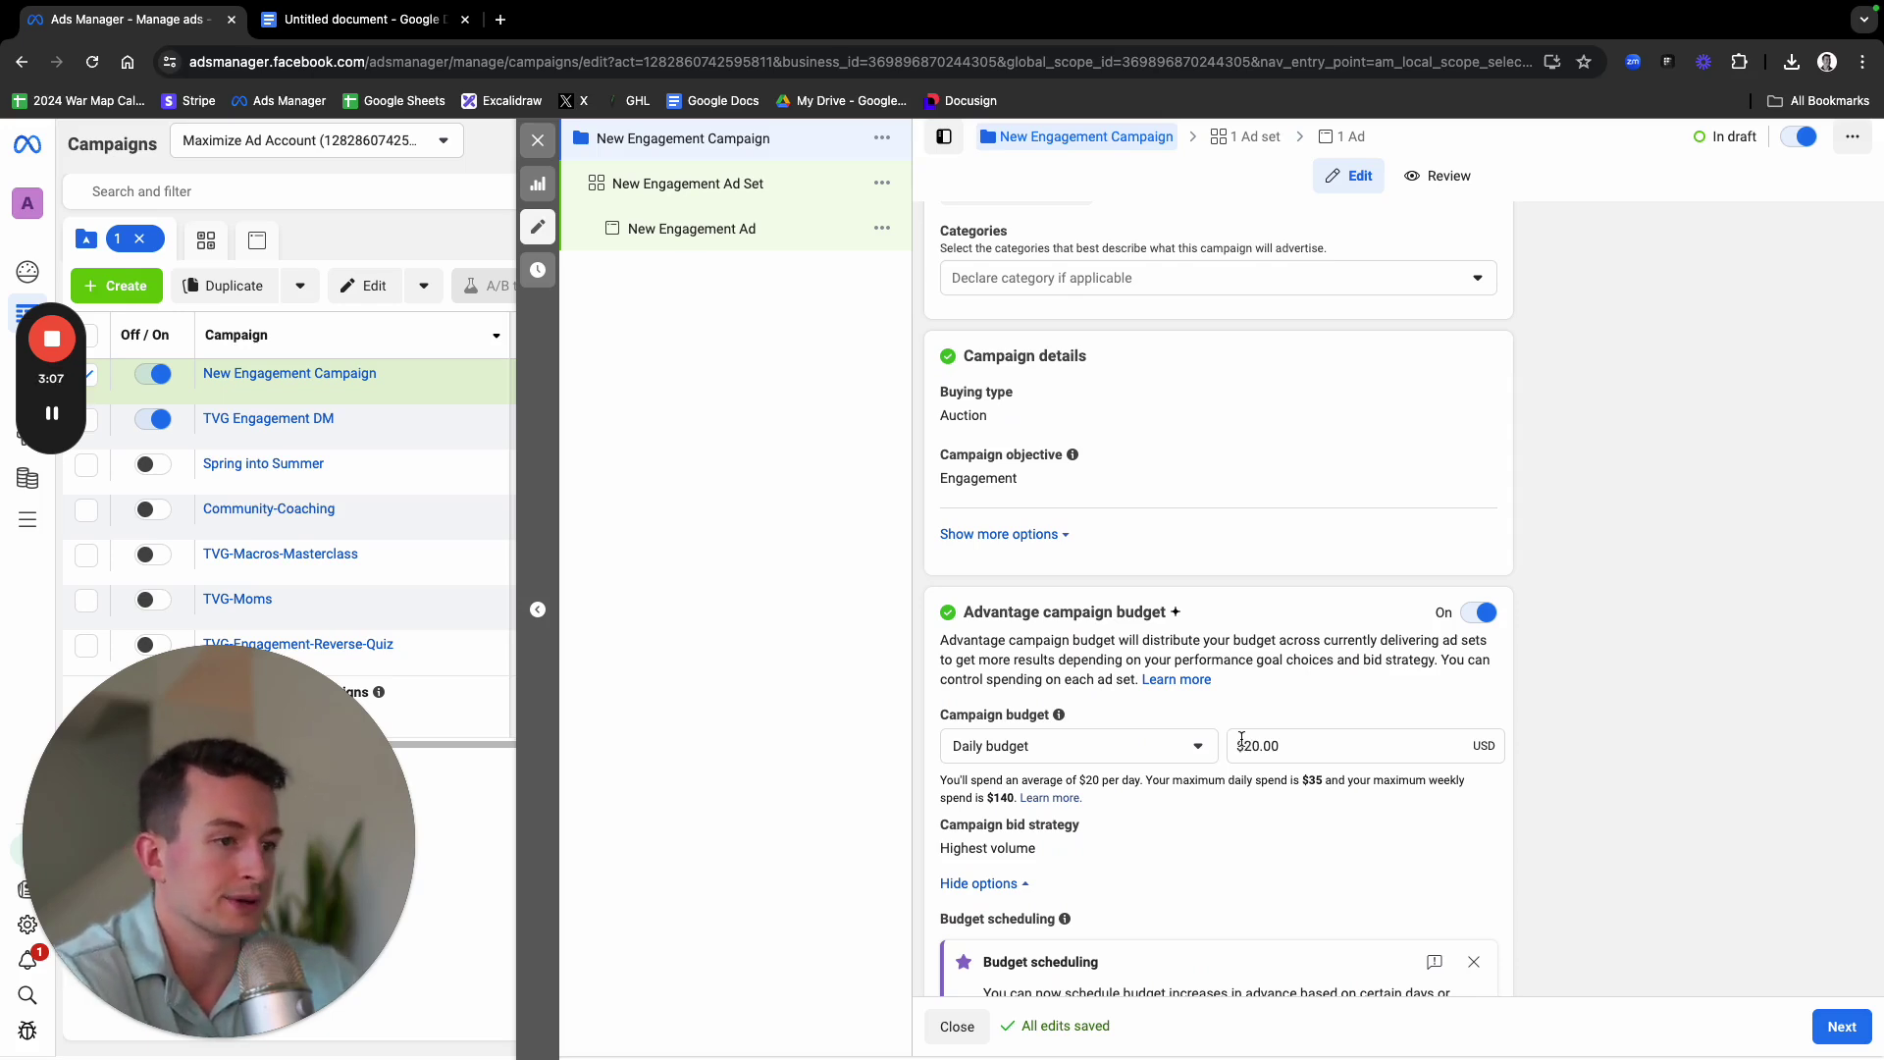
{"action": "left_click", "coordinate": [769, 186]}
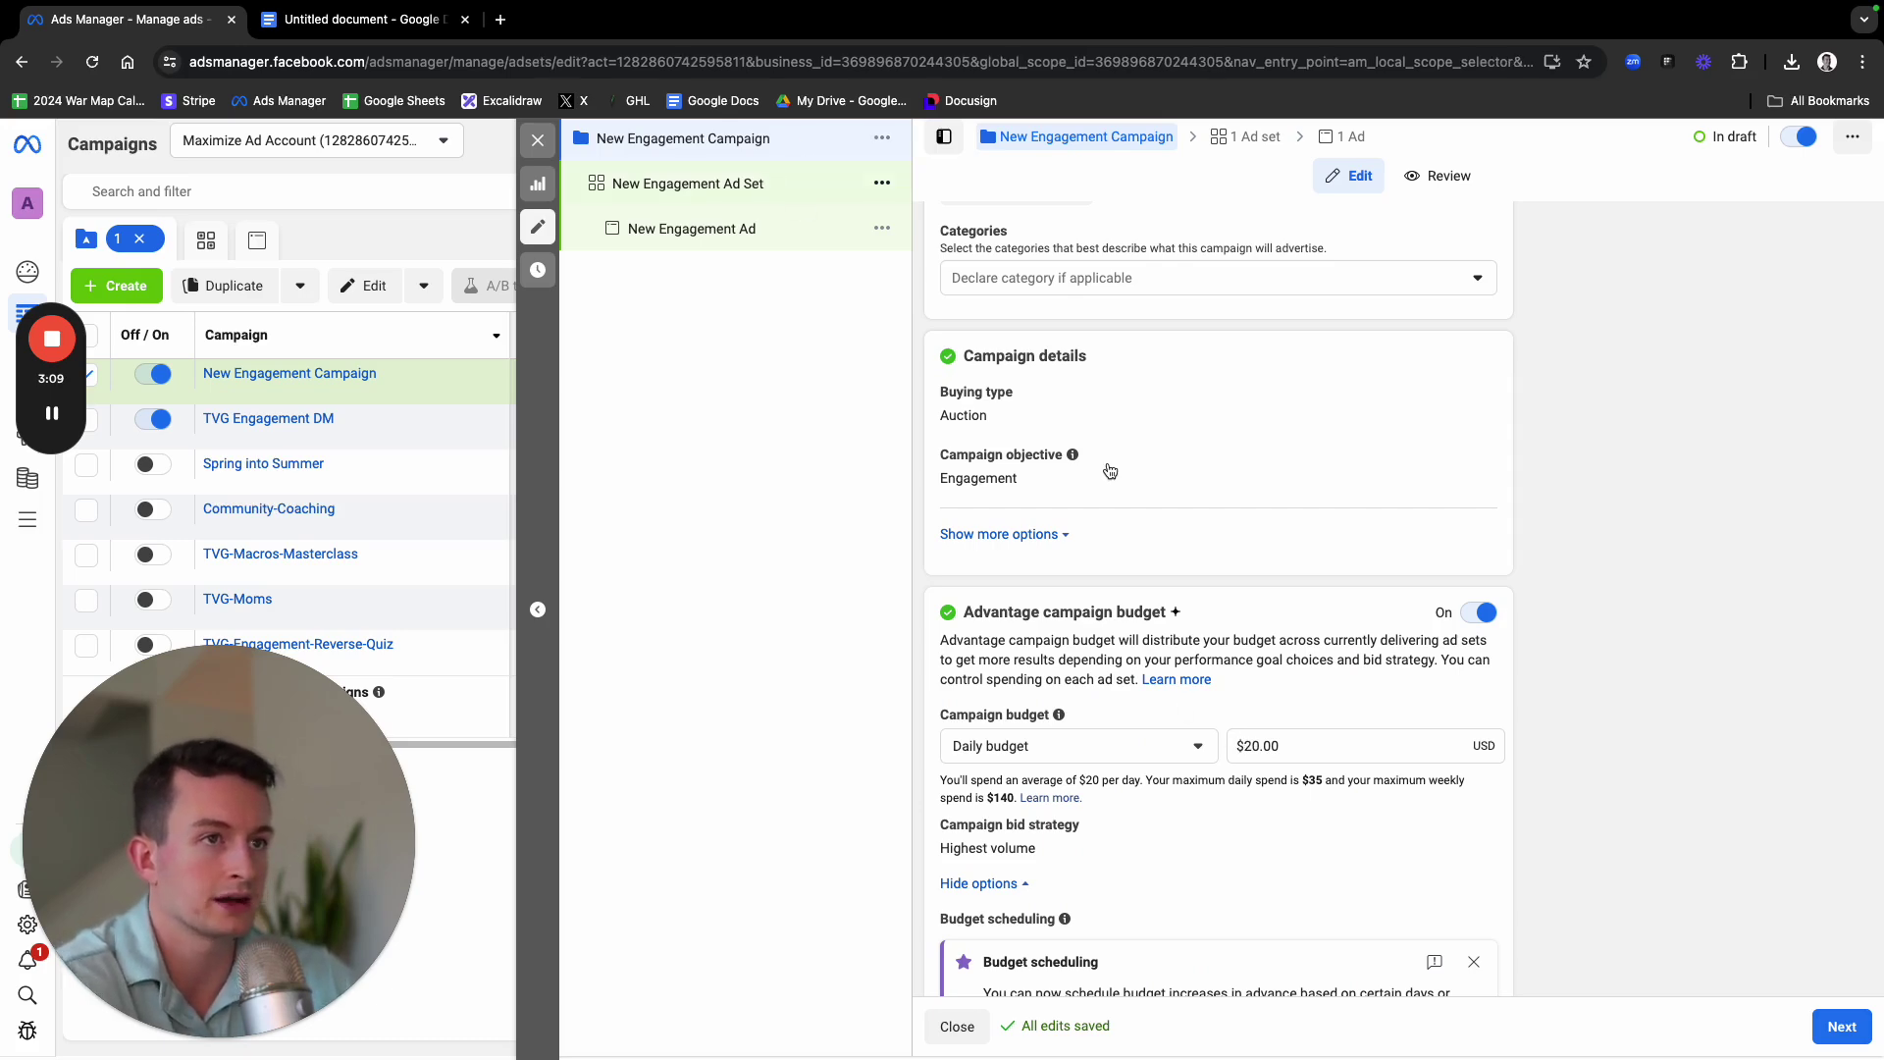
{"action": "scroll", "coordinate": [1097, 477], "scroll_direction": "down", "scroll_amount": 1}
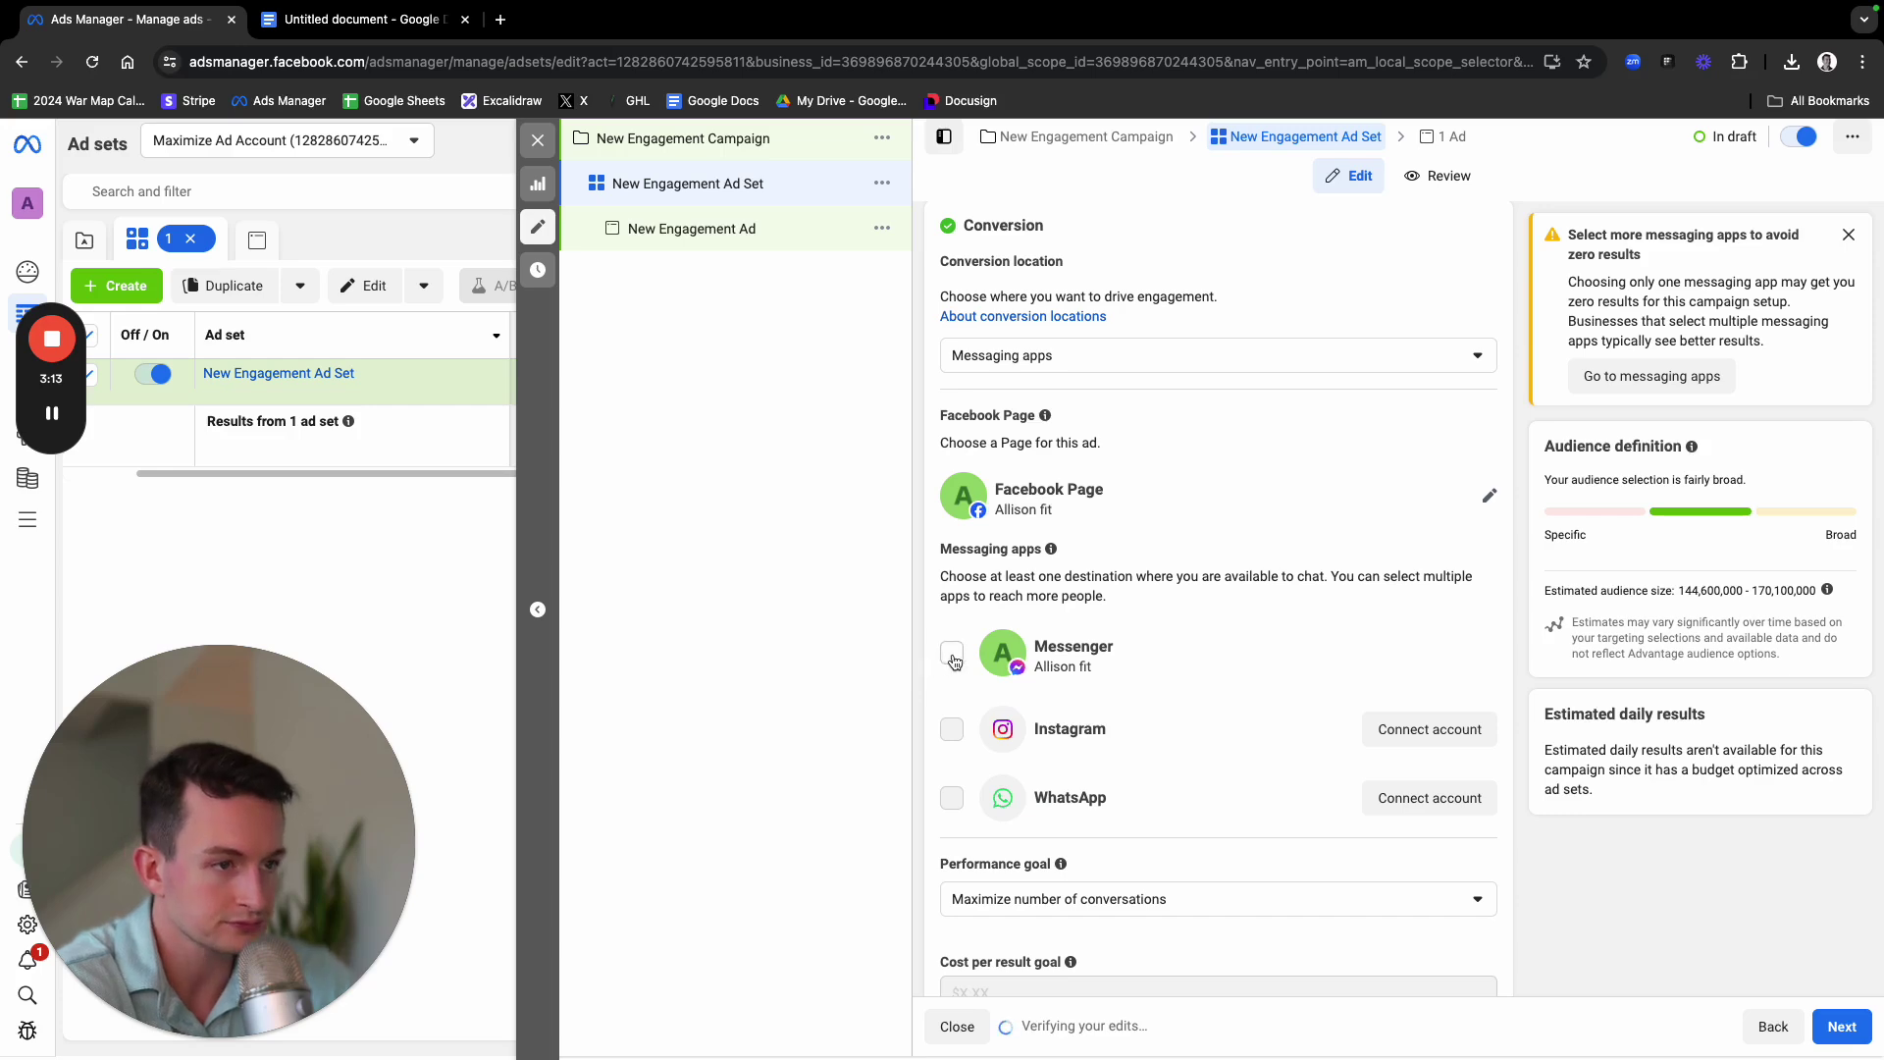
{"action": "scroll", "coordinate": [1007, 757], "scroll_direction": "down", "scroll_amount": 10}
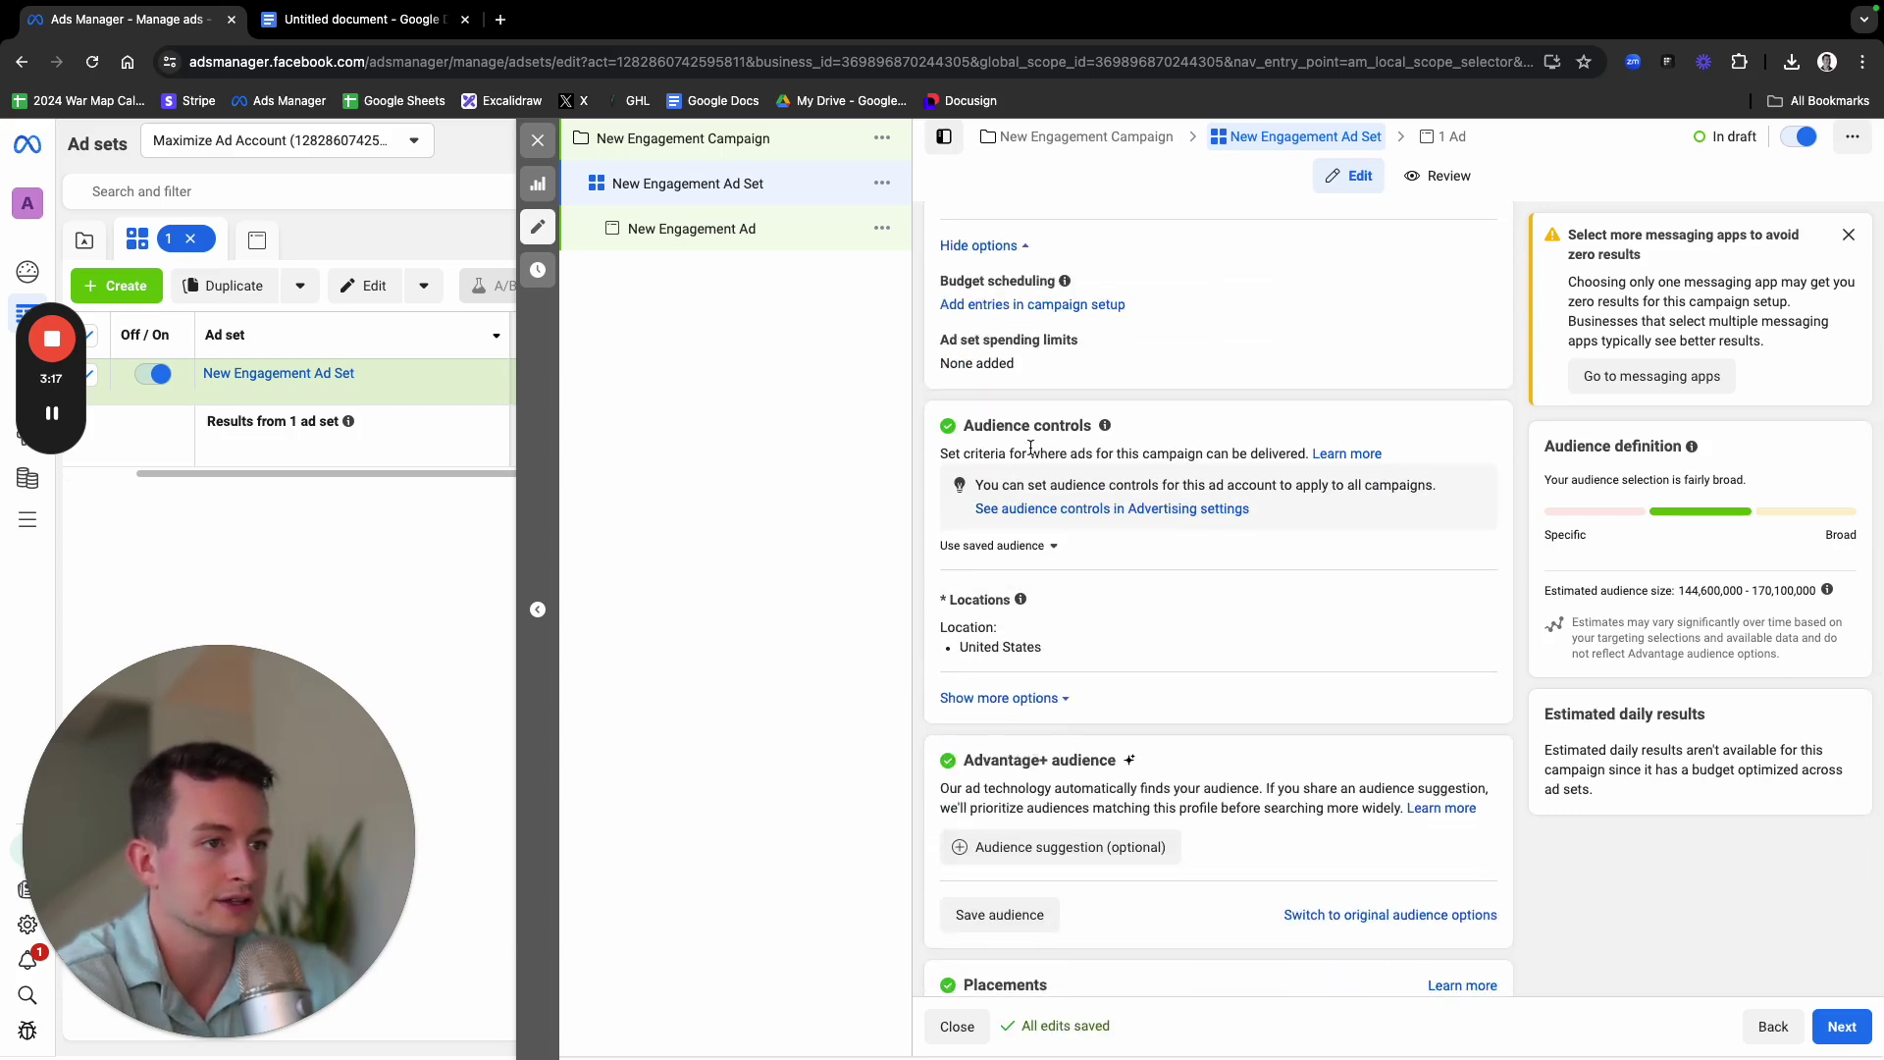
{"action": "scroll", "coordinate": [1044, 632], "scroll_direction": "up", "scroll_amount": 1}
{"action": "scroll", "coordinate": [1142, 952], "scroll_direction": "down", "scroll_amount": 1}
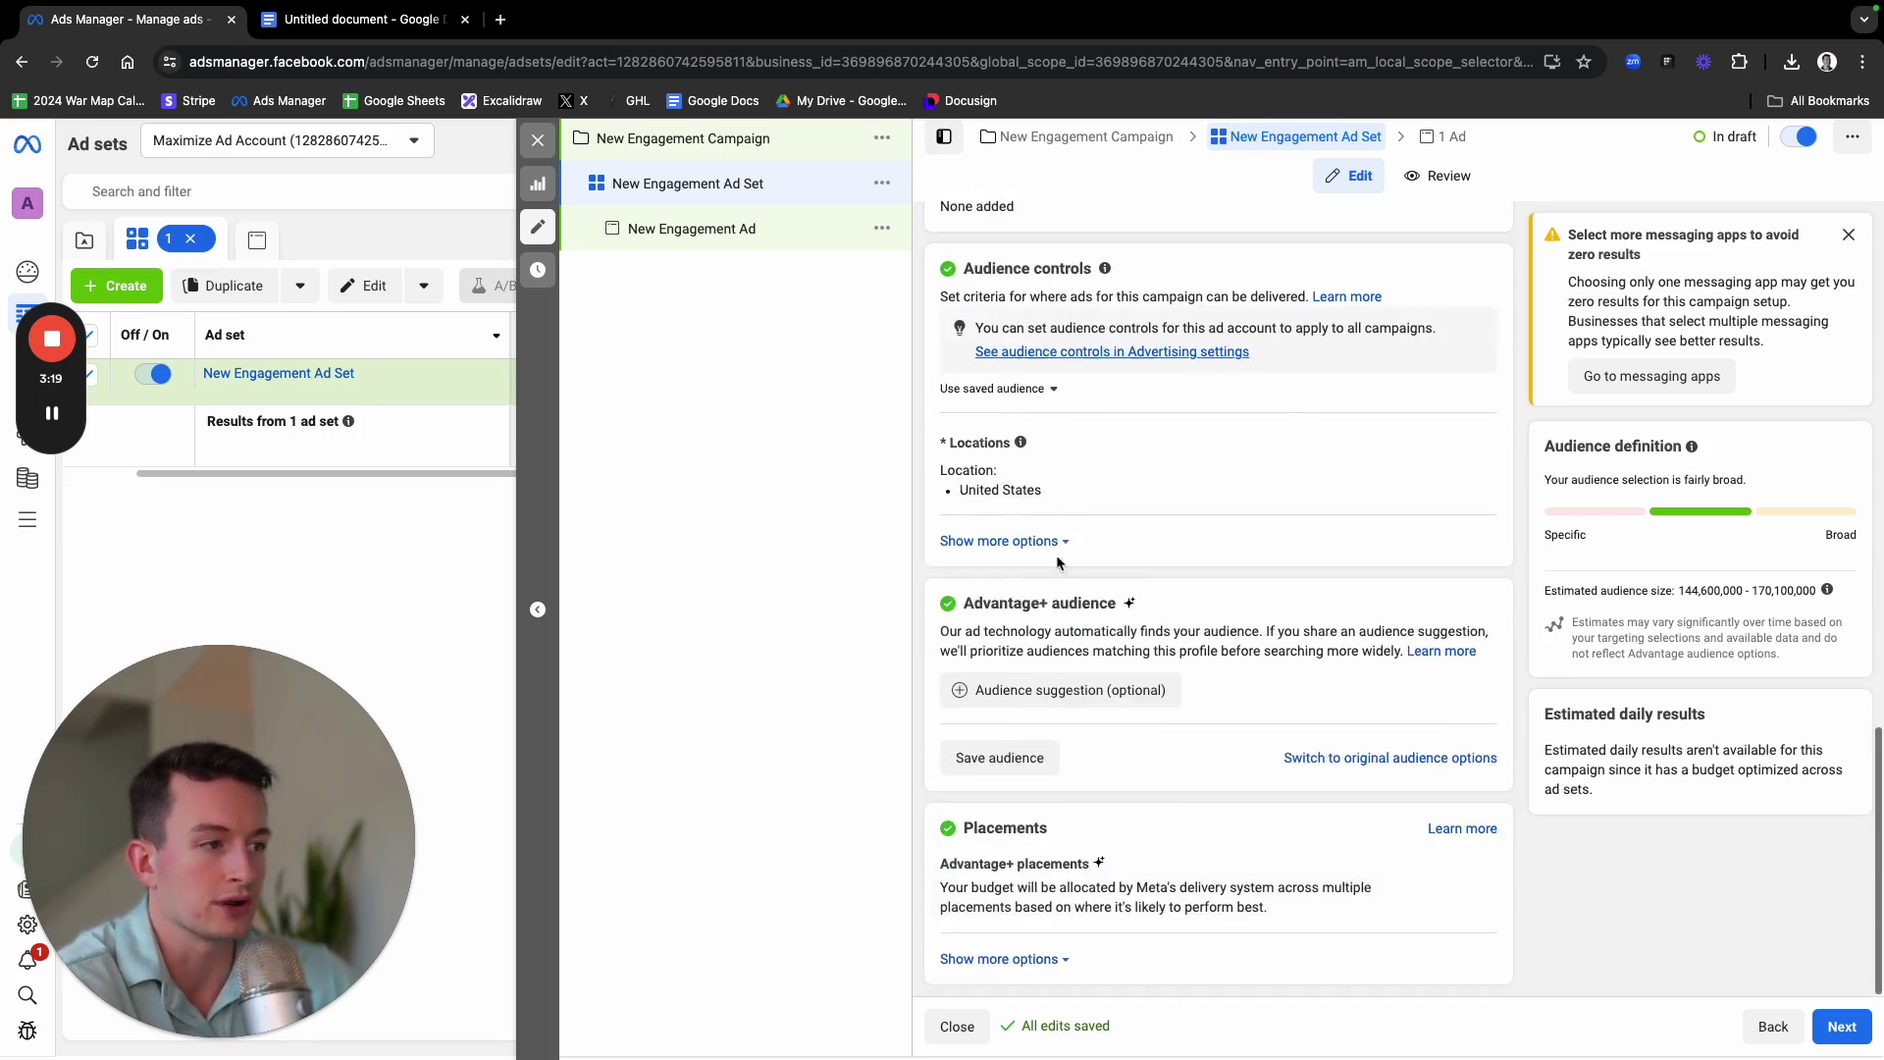
{"action": "scroll", "coordinate": [1145, 355], "scroll_direction": "up", "scroll_amount": 4}
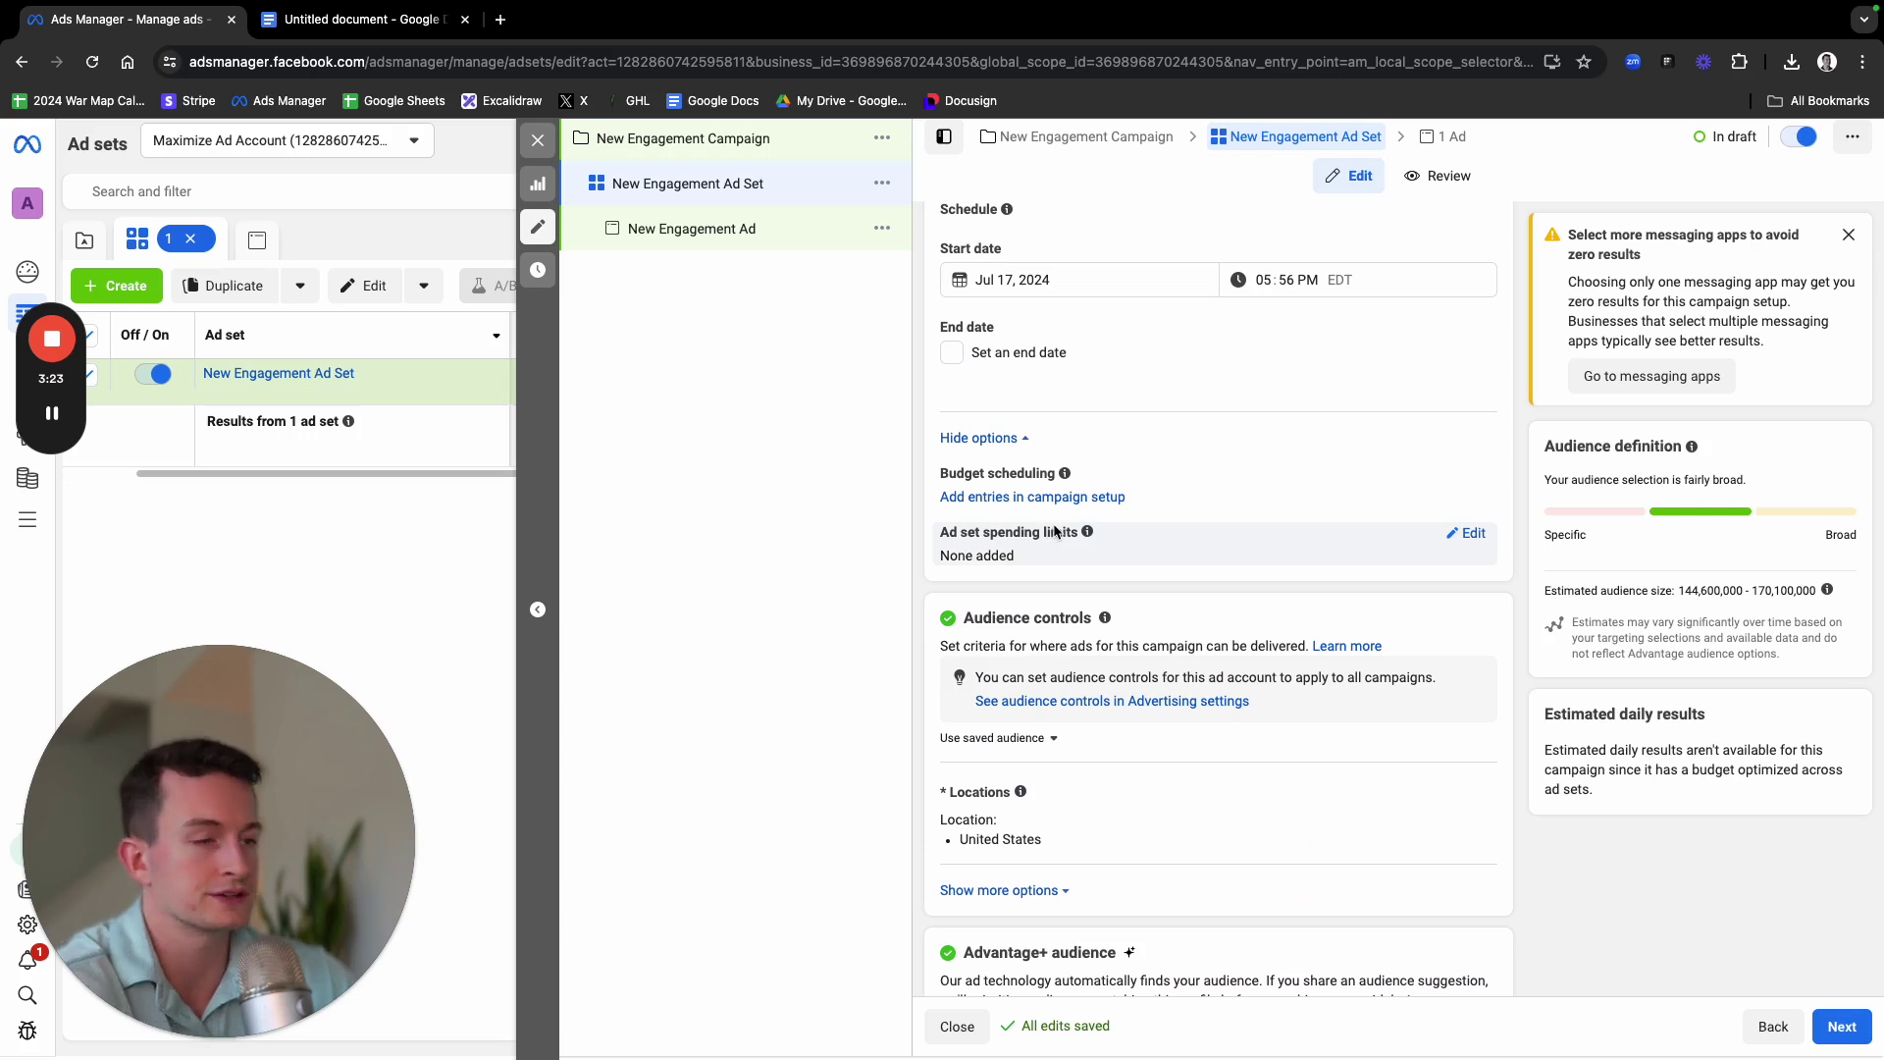
{"action": "scroll", "coordinate": [1055, 531], "scroll_direction": "down", "scroll_amount": 2}
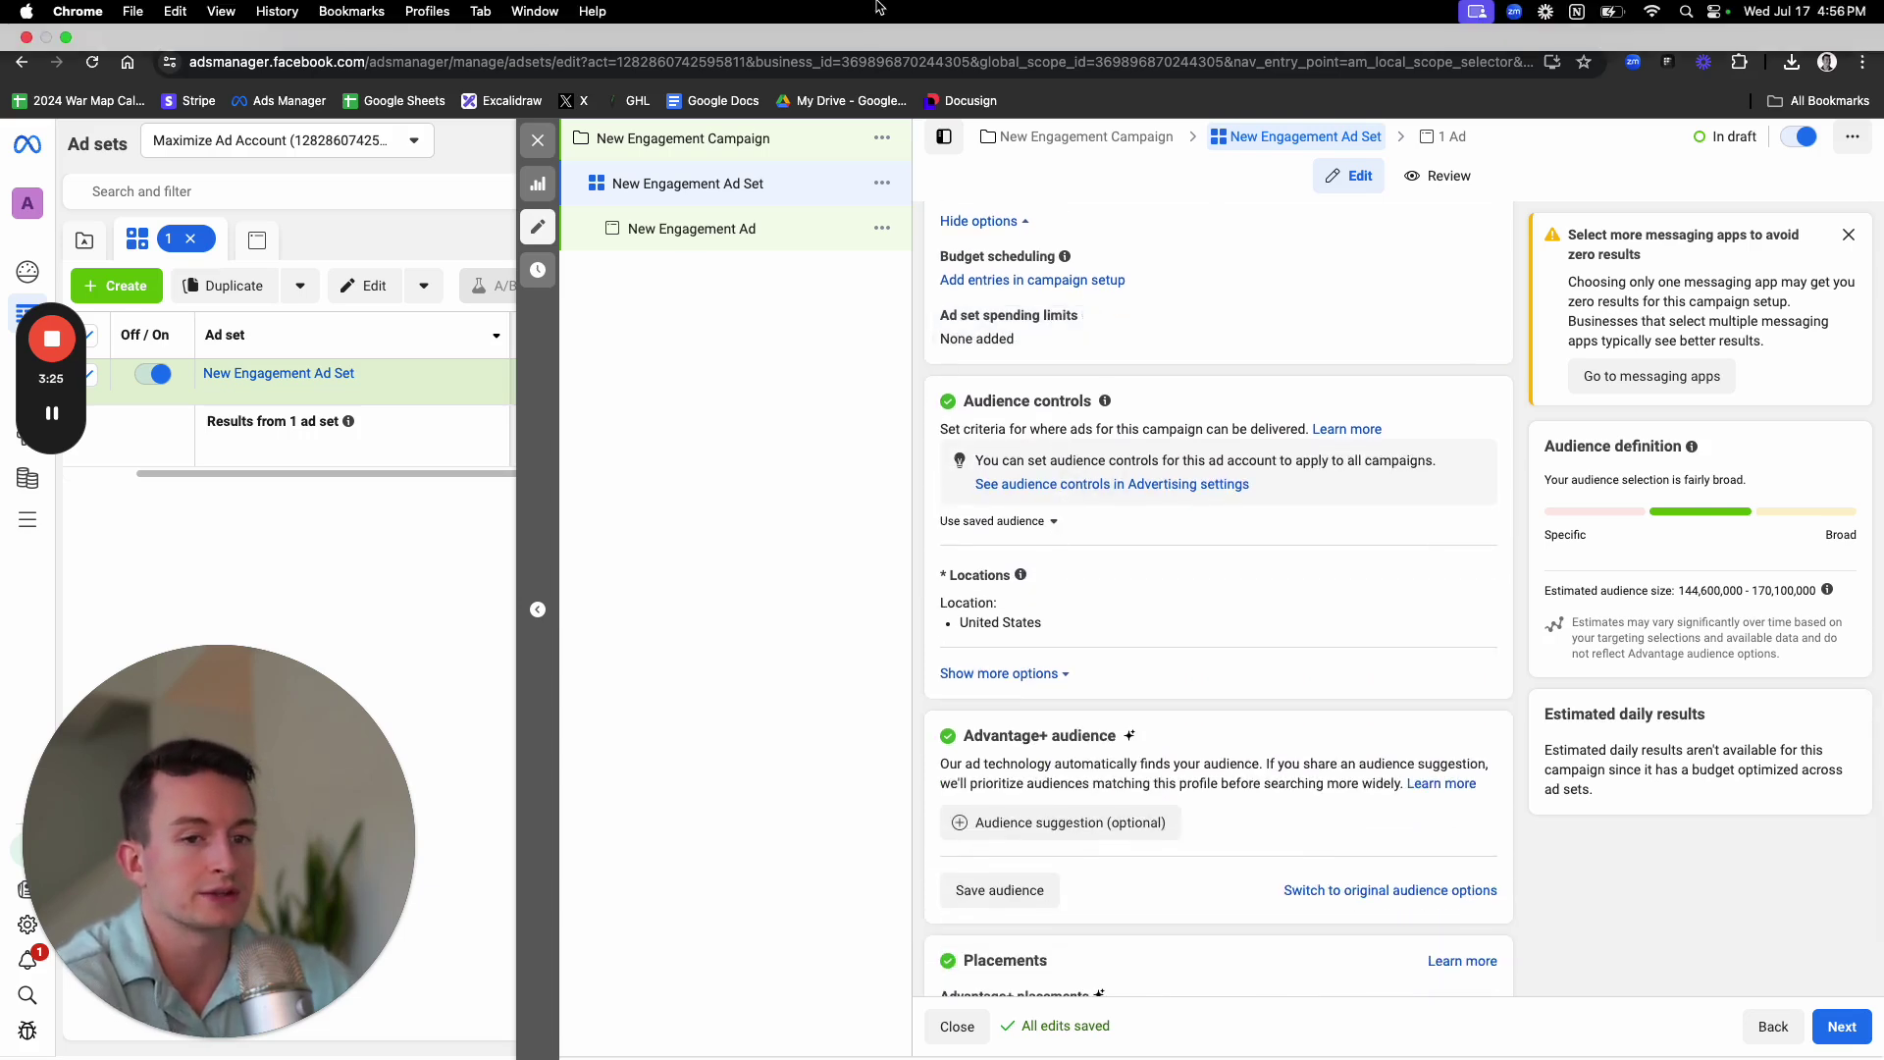
{"action": "scroll", "coordinate": [1180, 638], "scroll_direction": "down", "scroll_amount": 1}
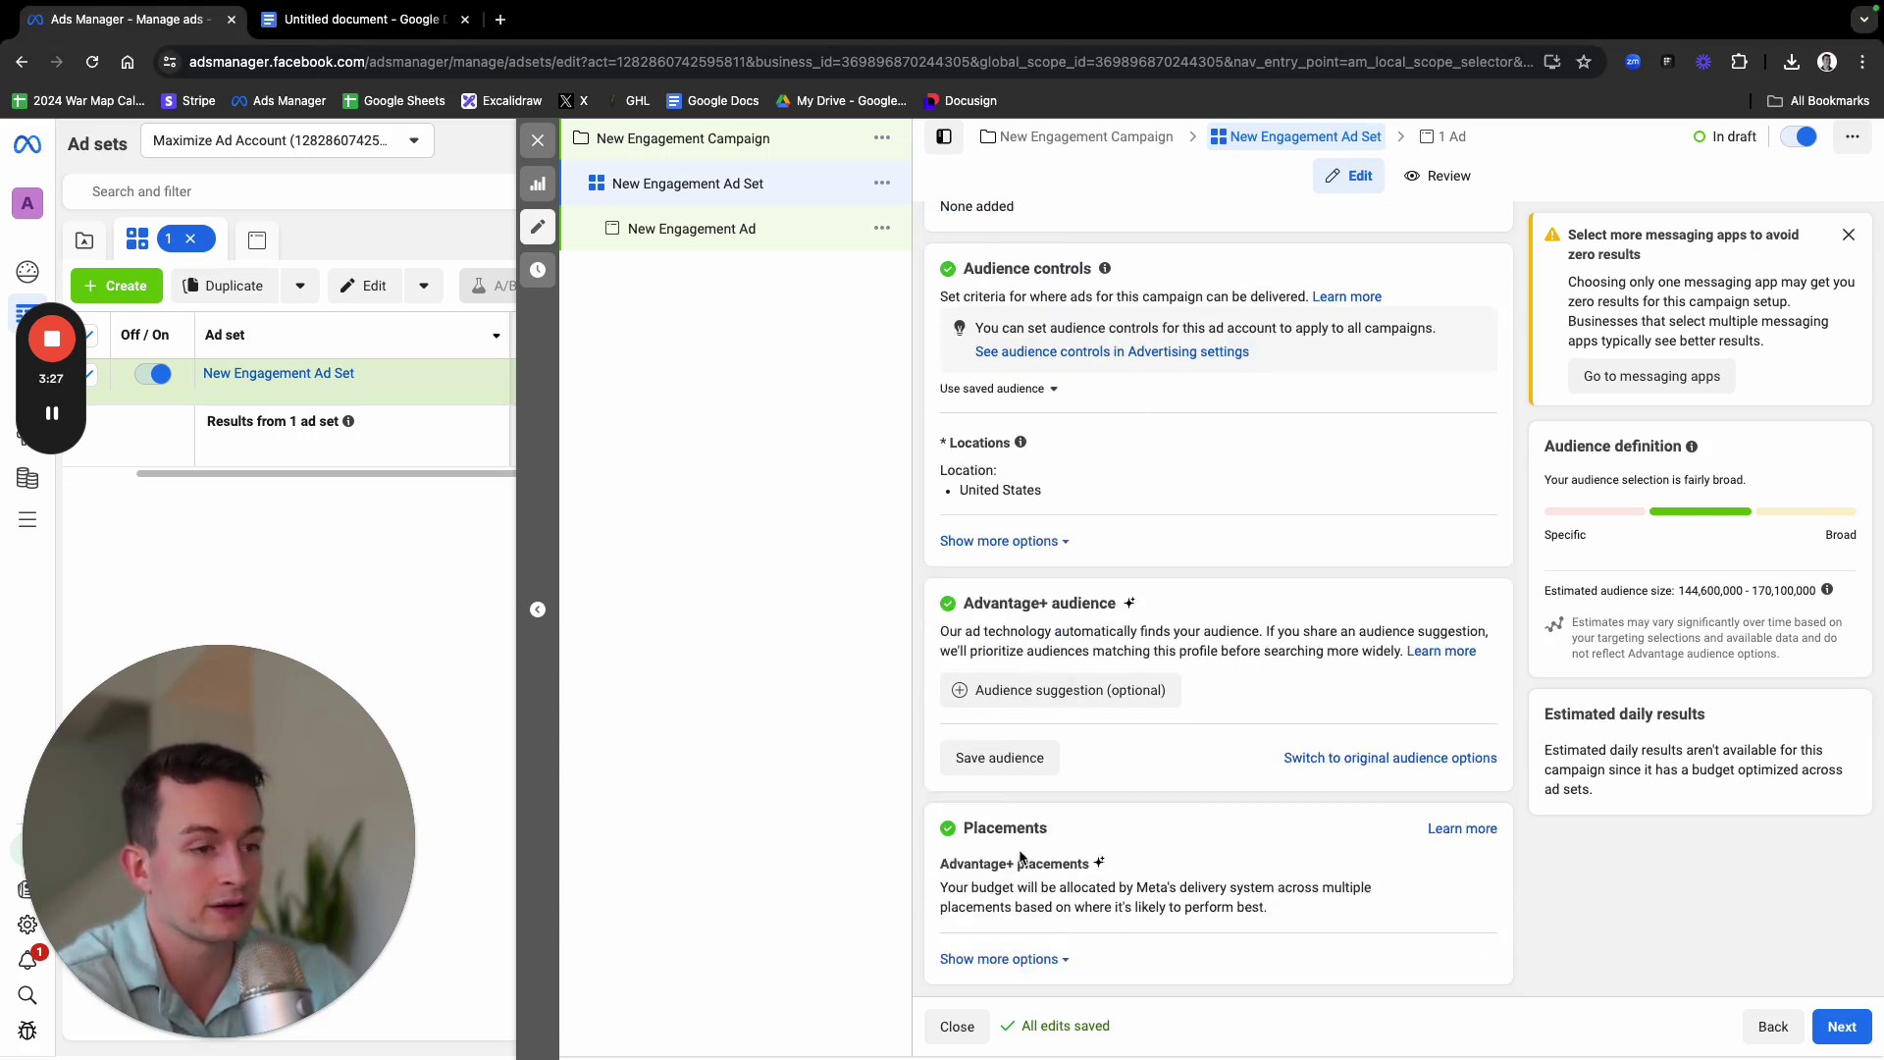
{"action": "scroll", "coordinate": [1026, 856], "scroll_direction": "up", "scroll_amount": 2}
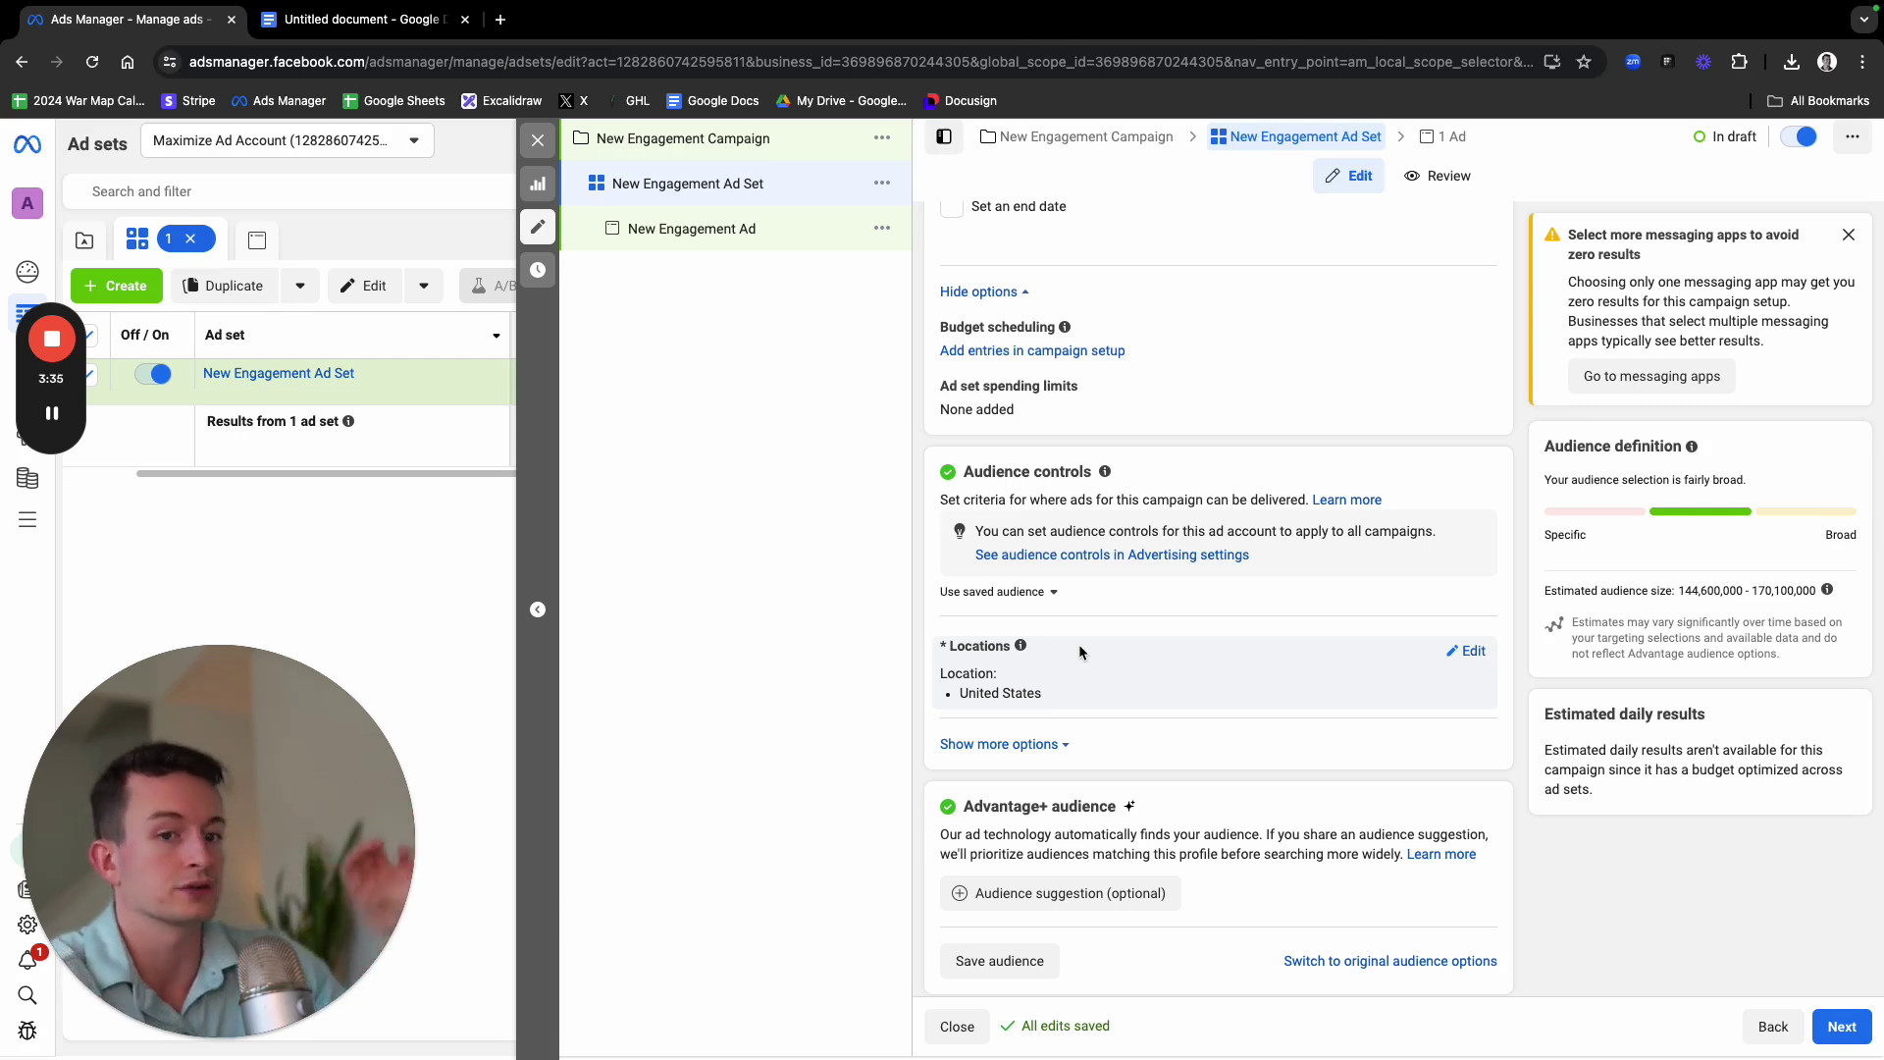
{"action": "scroll", "coordinate": [1055, 608], "scroll_direction": "down", "scroll_amount": 2}
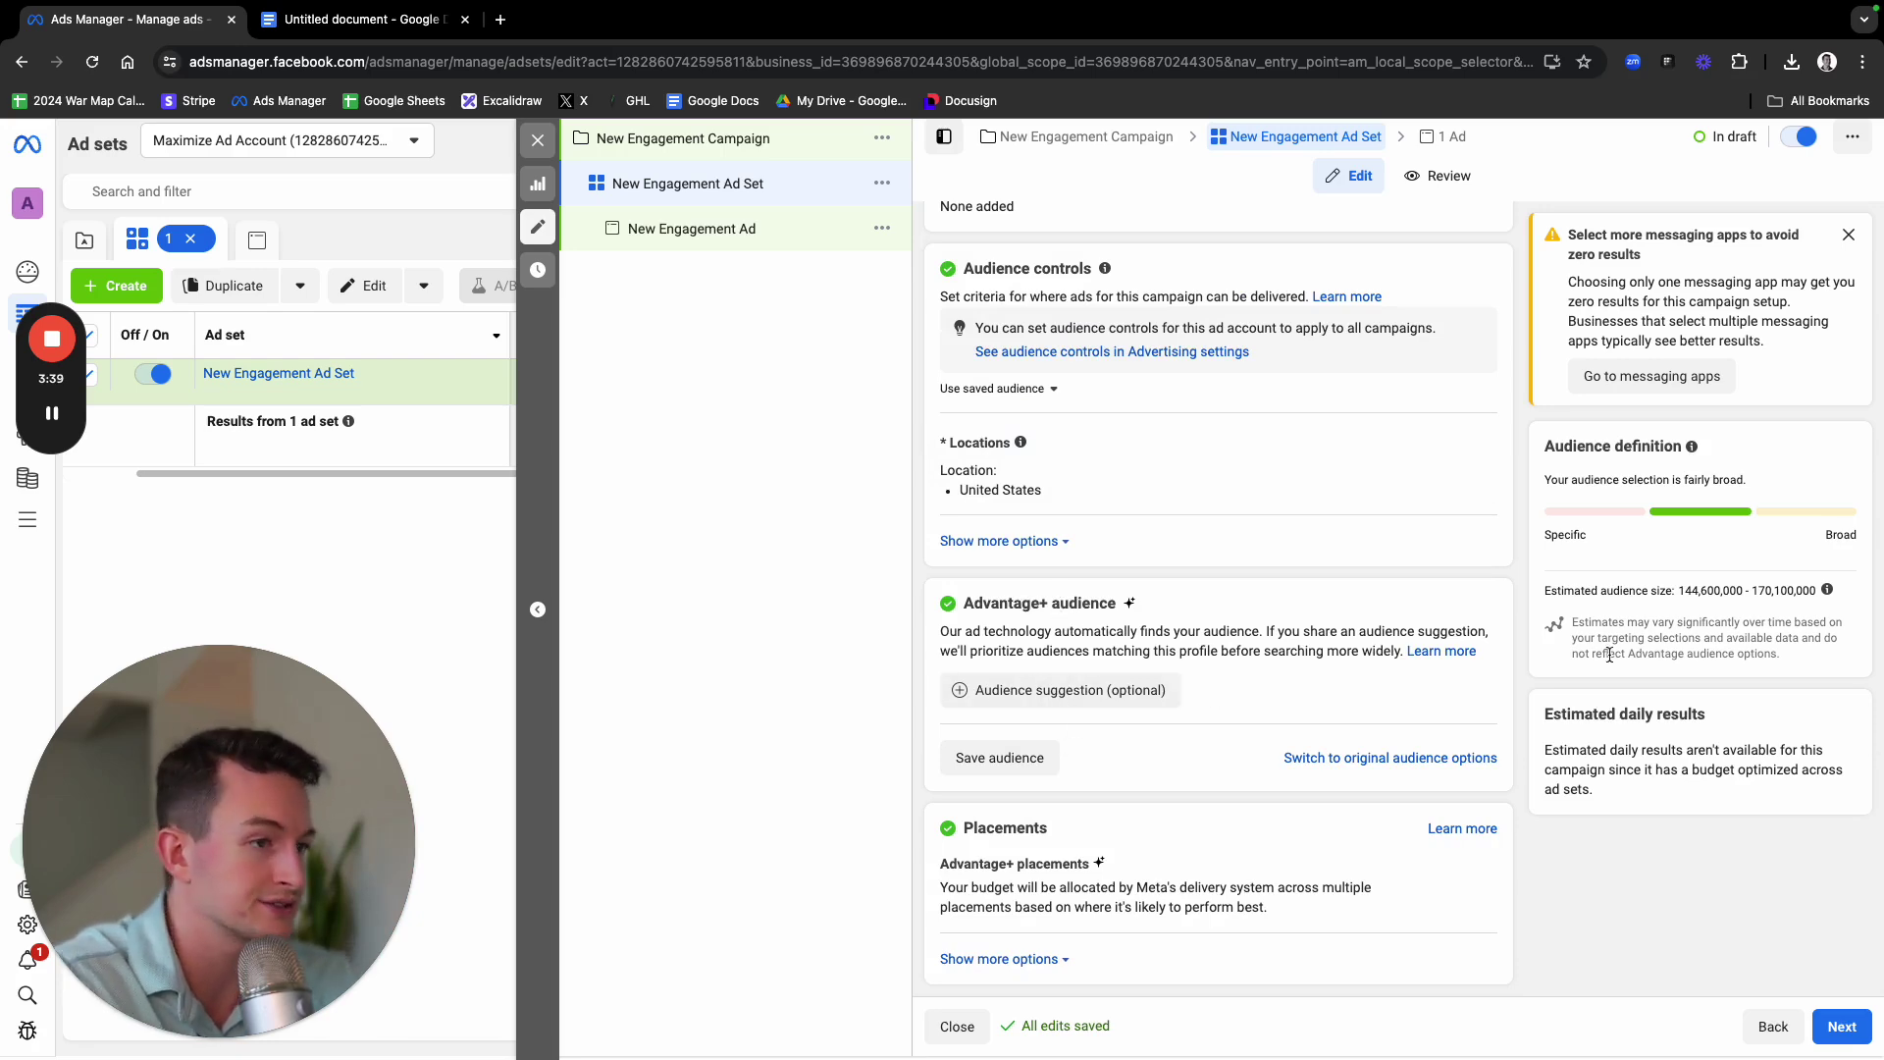
{"action": "scroll", "coordinate": [971, 724], "scroll_direction": "up", "scroll_amount": 2}
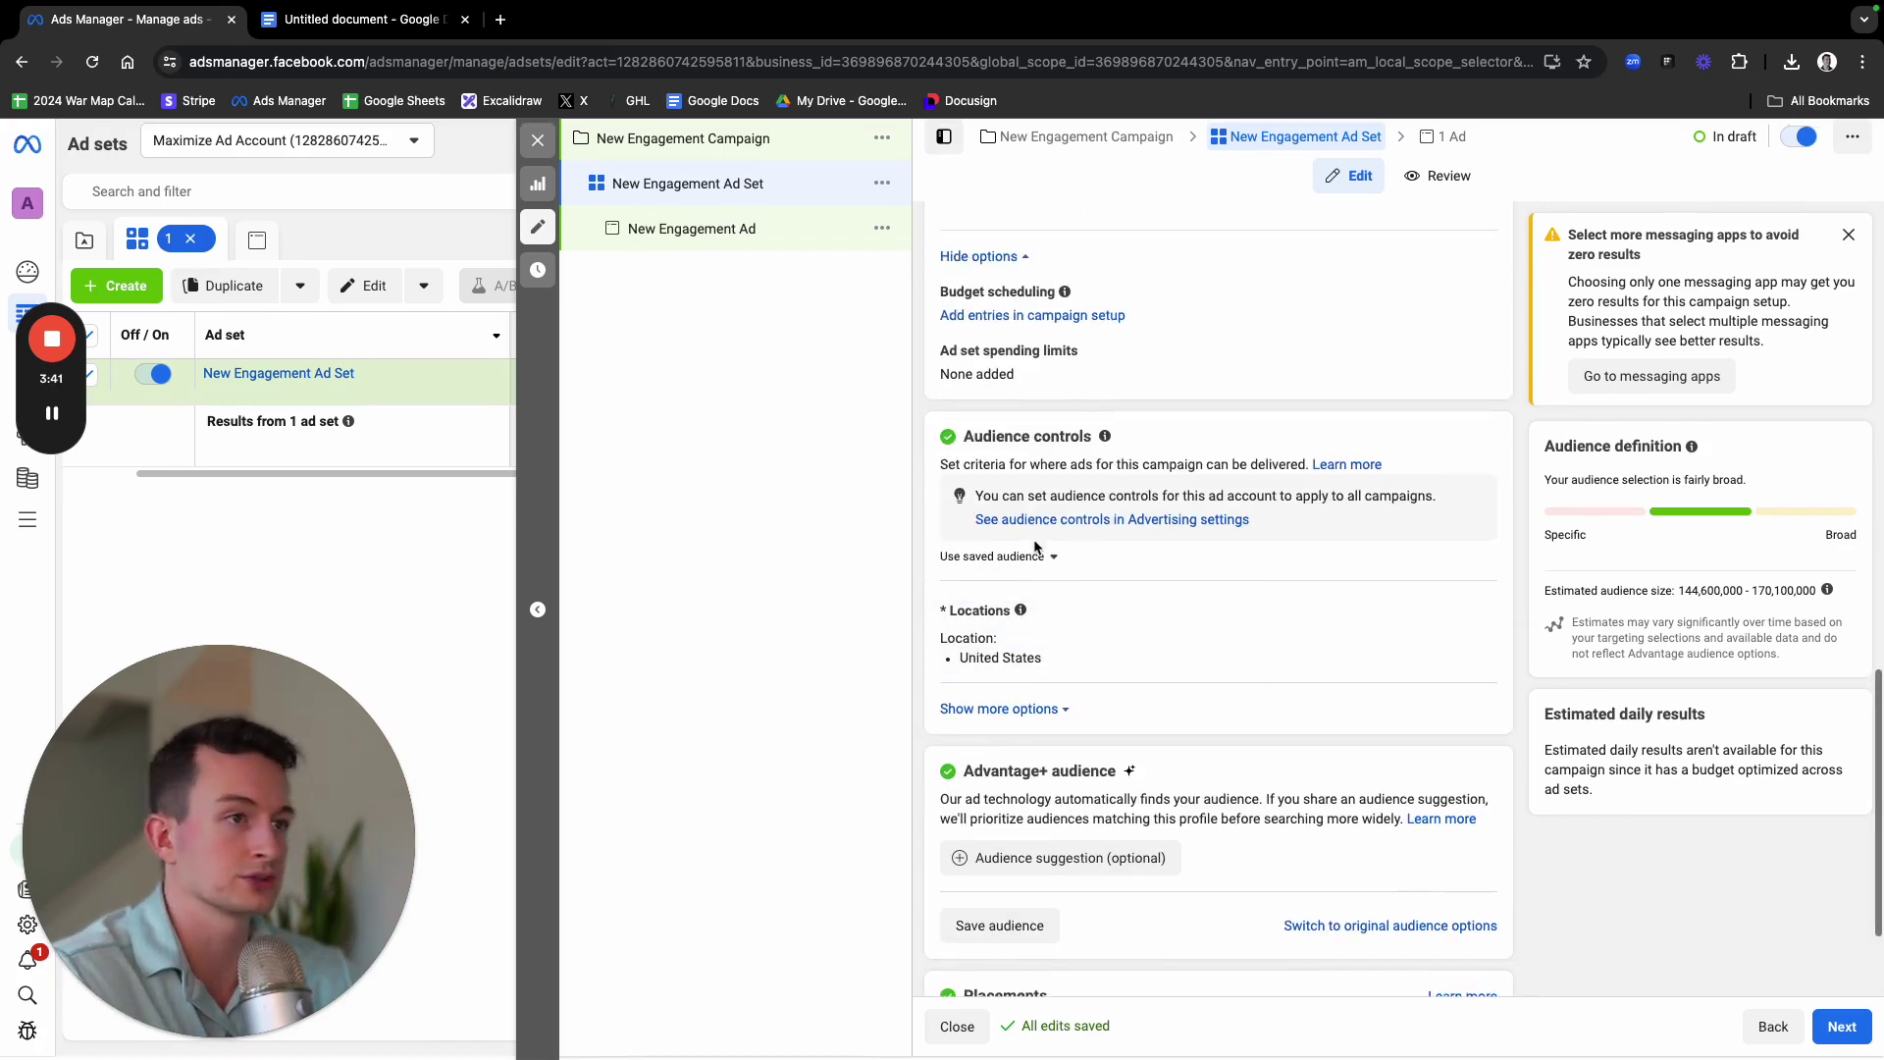
{"action": "scroll", "coordinate": [1048, 771], "scroll_direction": "up", "scroll_amount": 8}
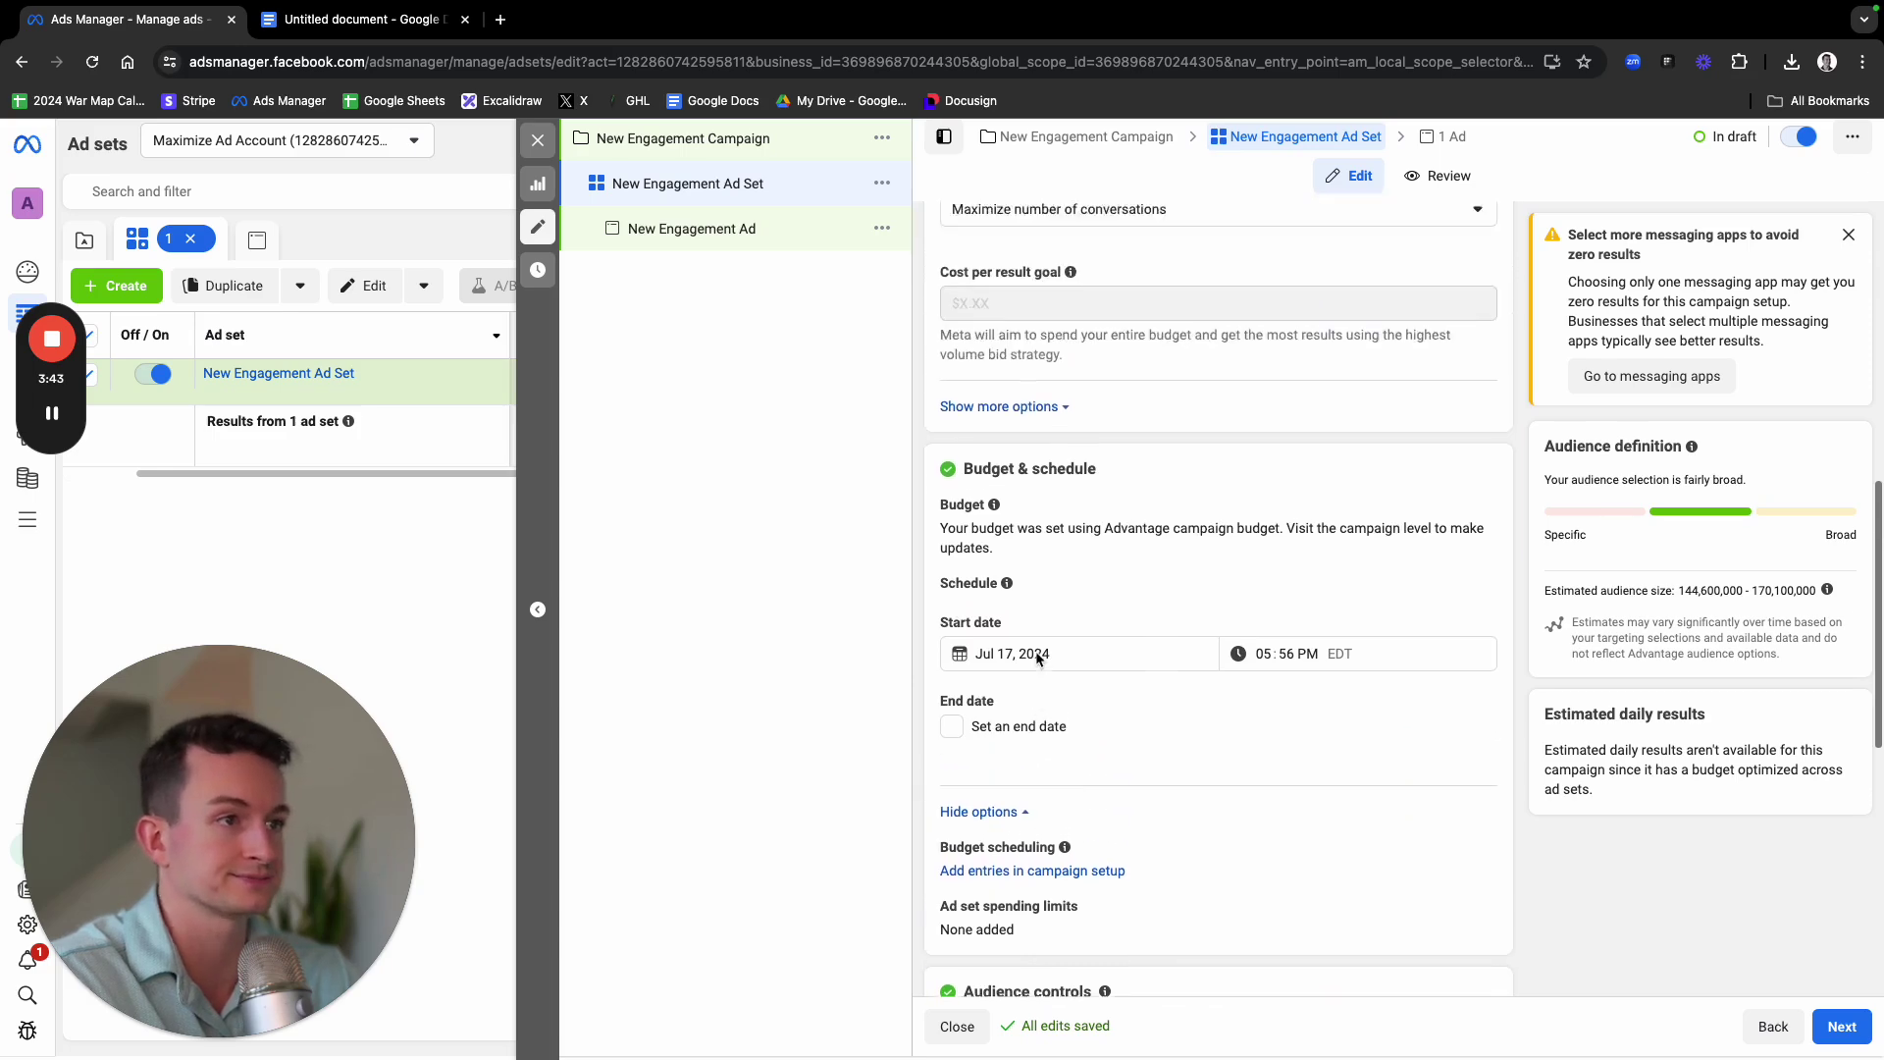
{"action": "scroll", "coordinate": [1023, 603], "scroll_direction": "up", "scroll_amount": 3}
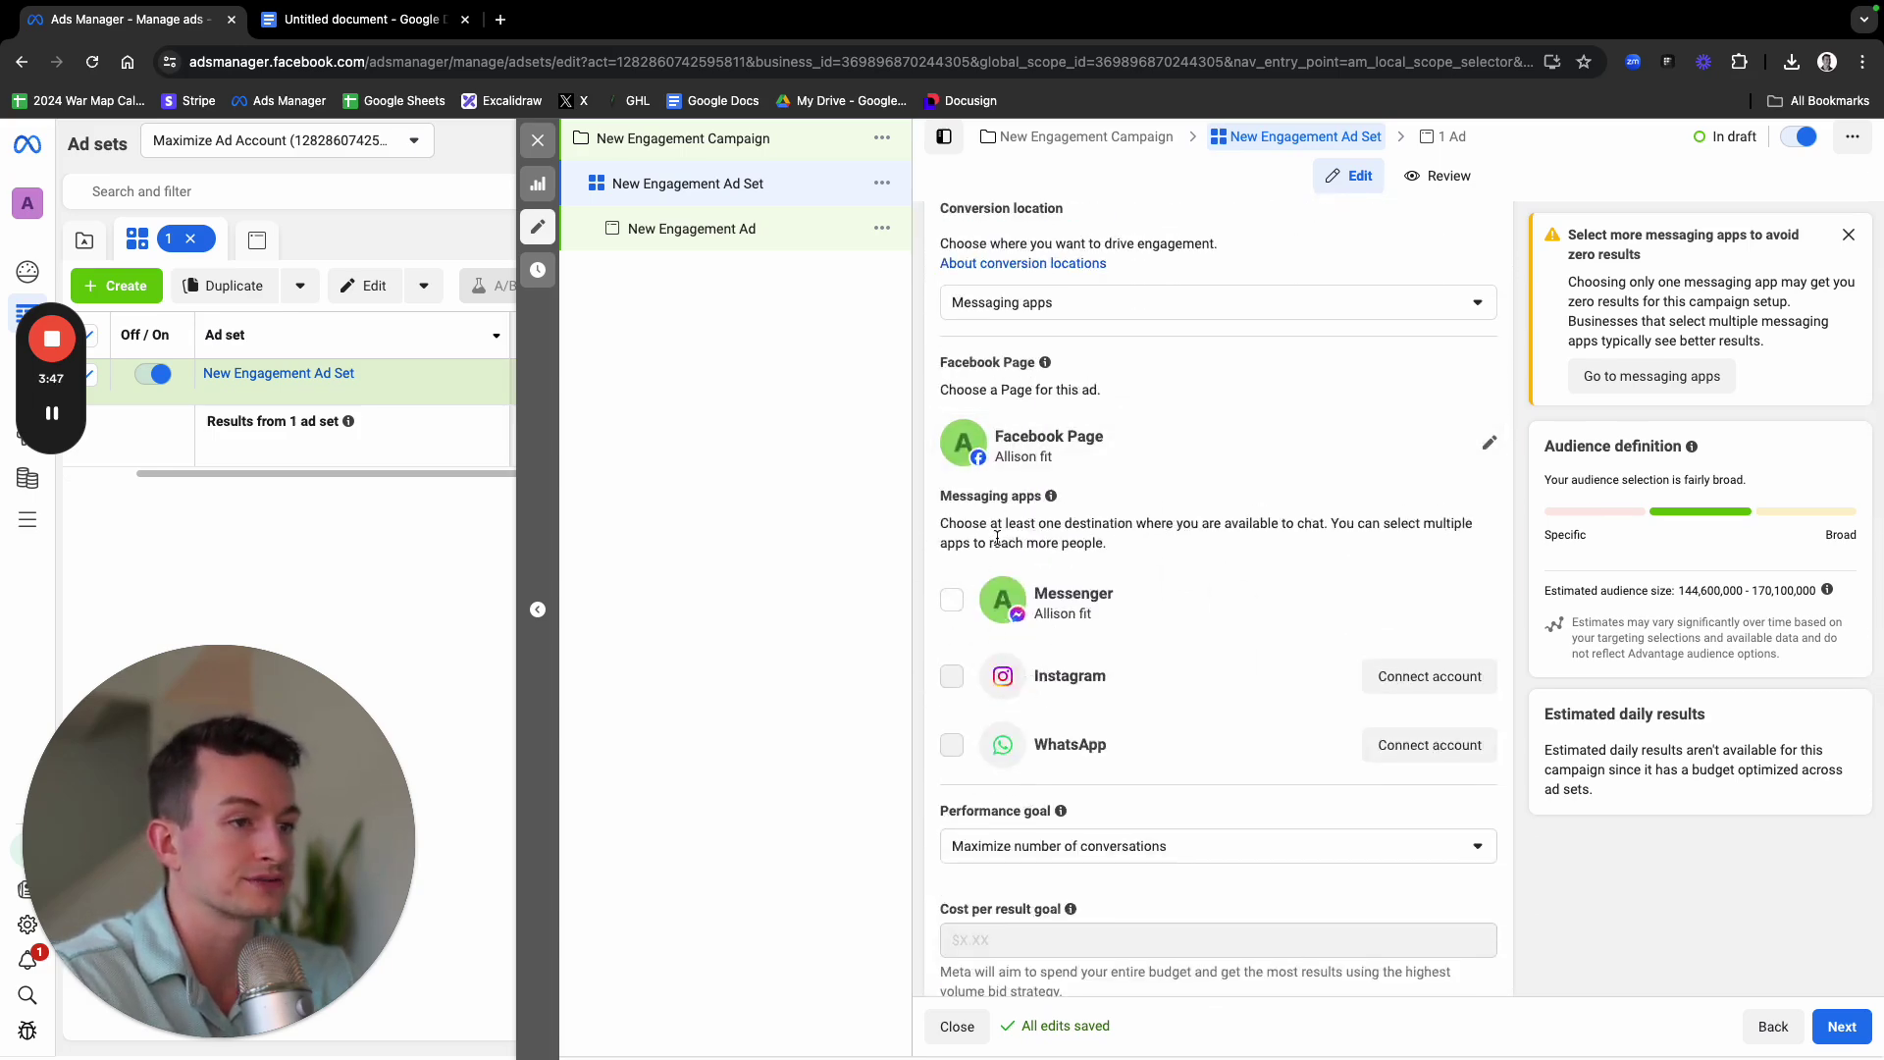
{"action": "scroll", "coordinate": [997, 536], "scroll_direction": "down", "scroll_amount": 11}
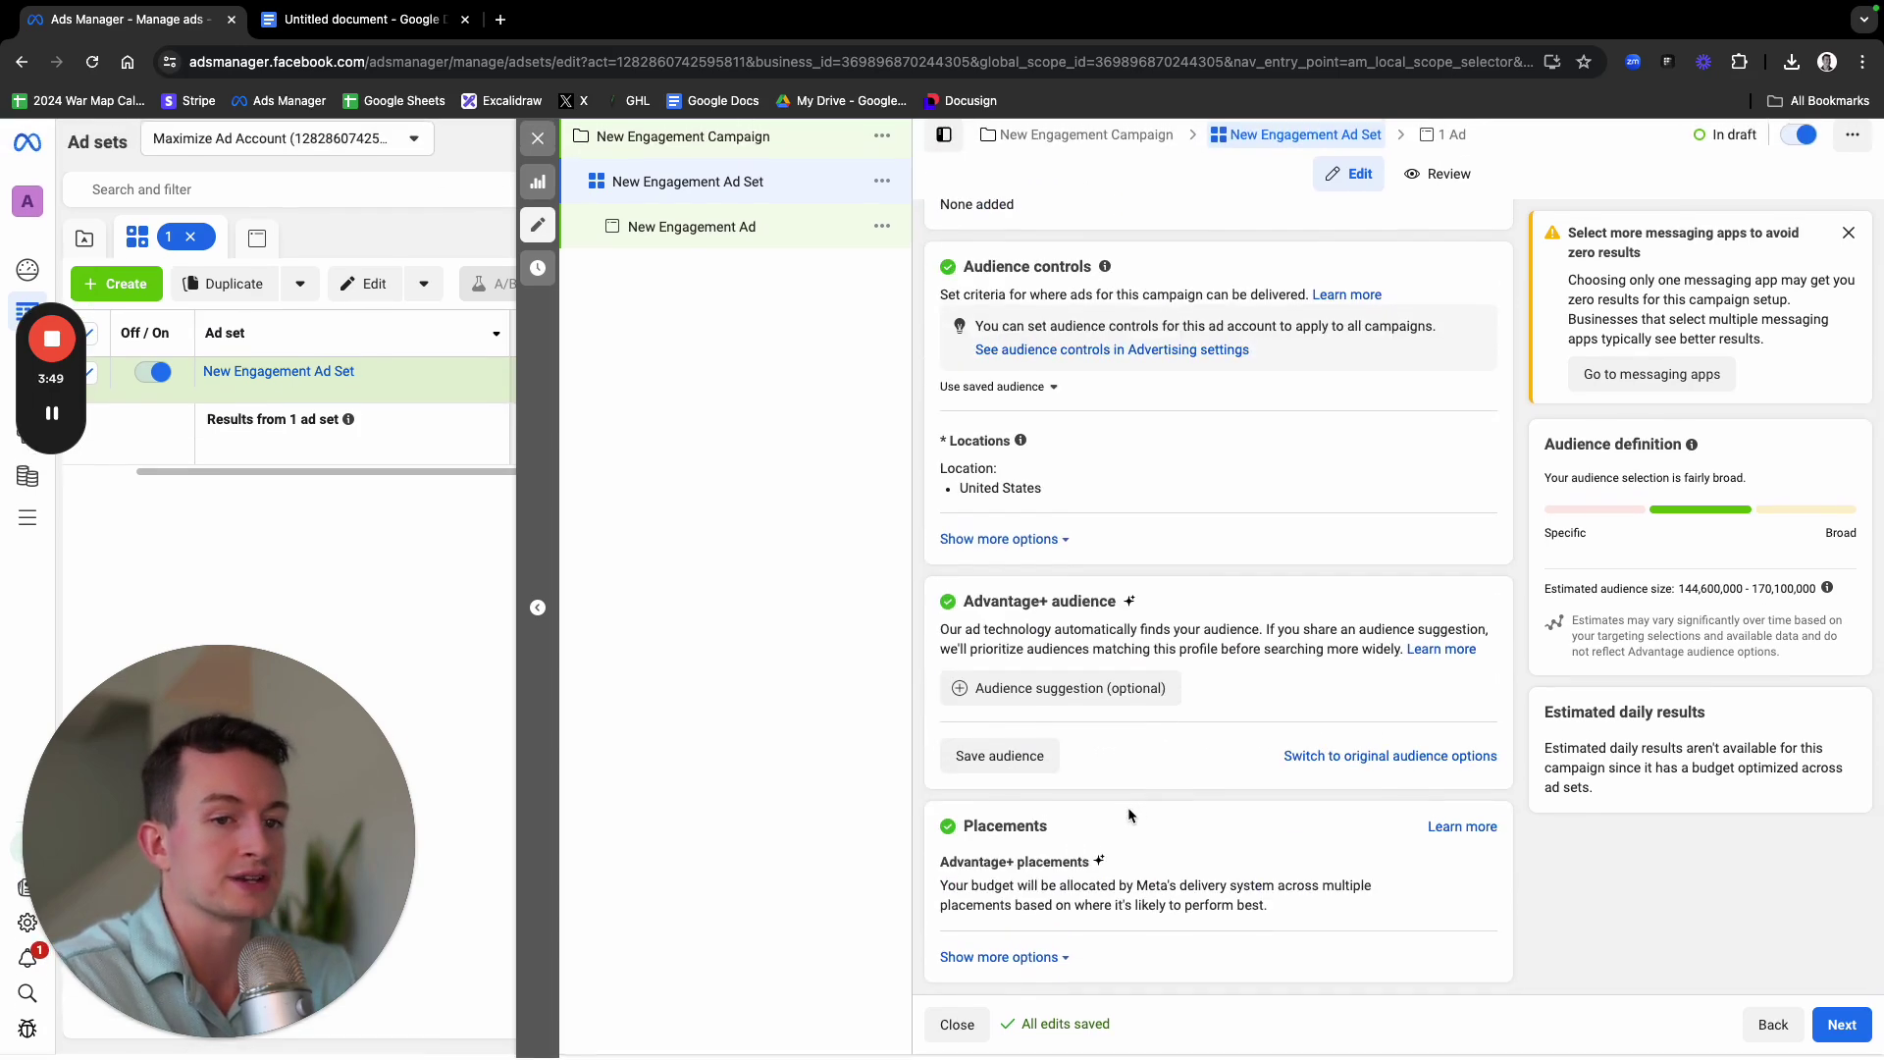
{"action": "scroll", "coordinate": [933, 511], "scroll_direction": "up", "scroll_amount": 1}
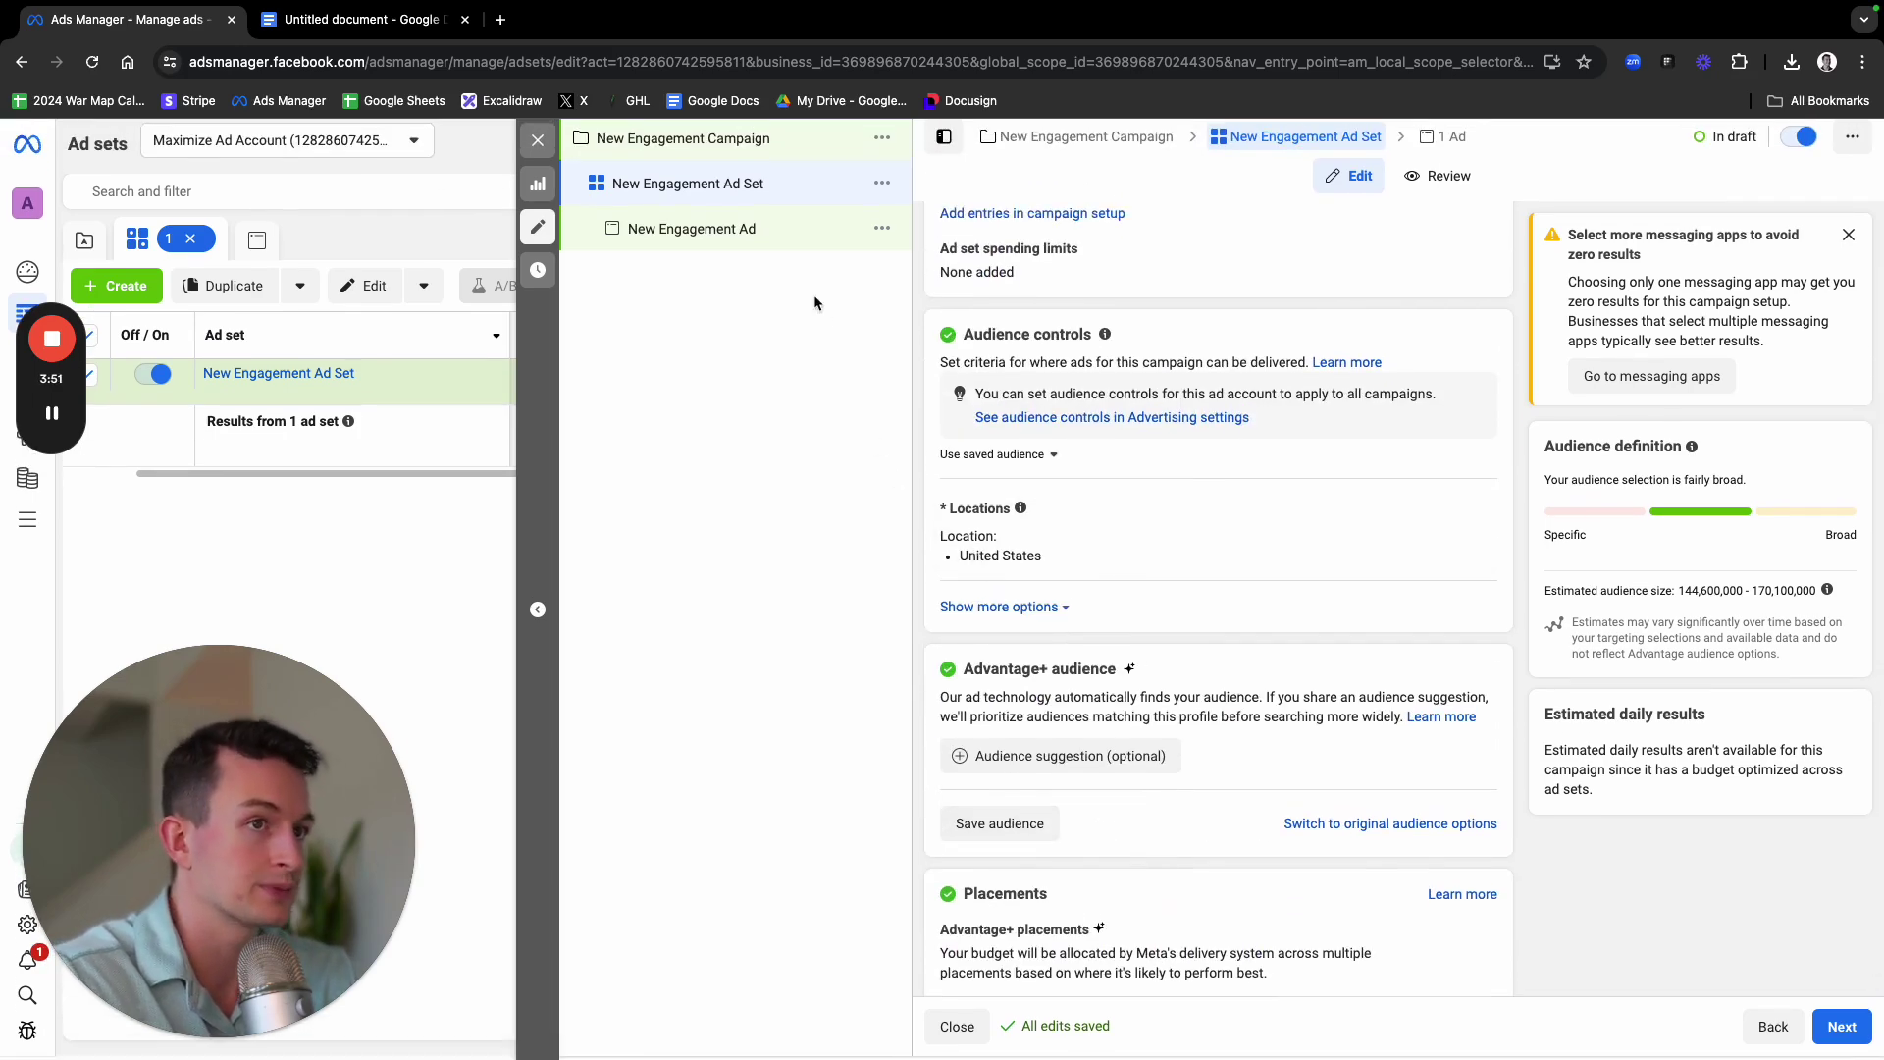
Open New Engagement Ad and review its format, creative, message template and Instagram previews
{"action": "left_click", "coordinate": [788, 231]}
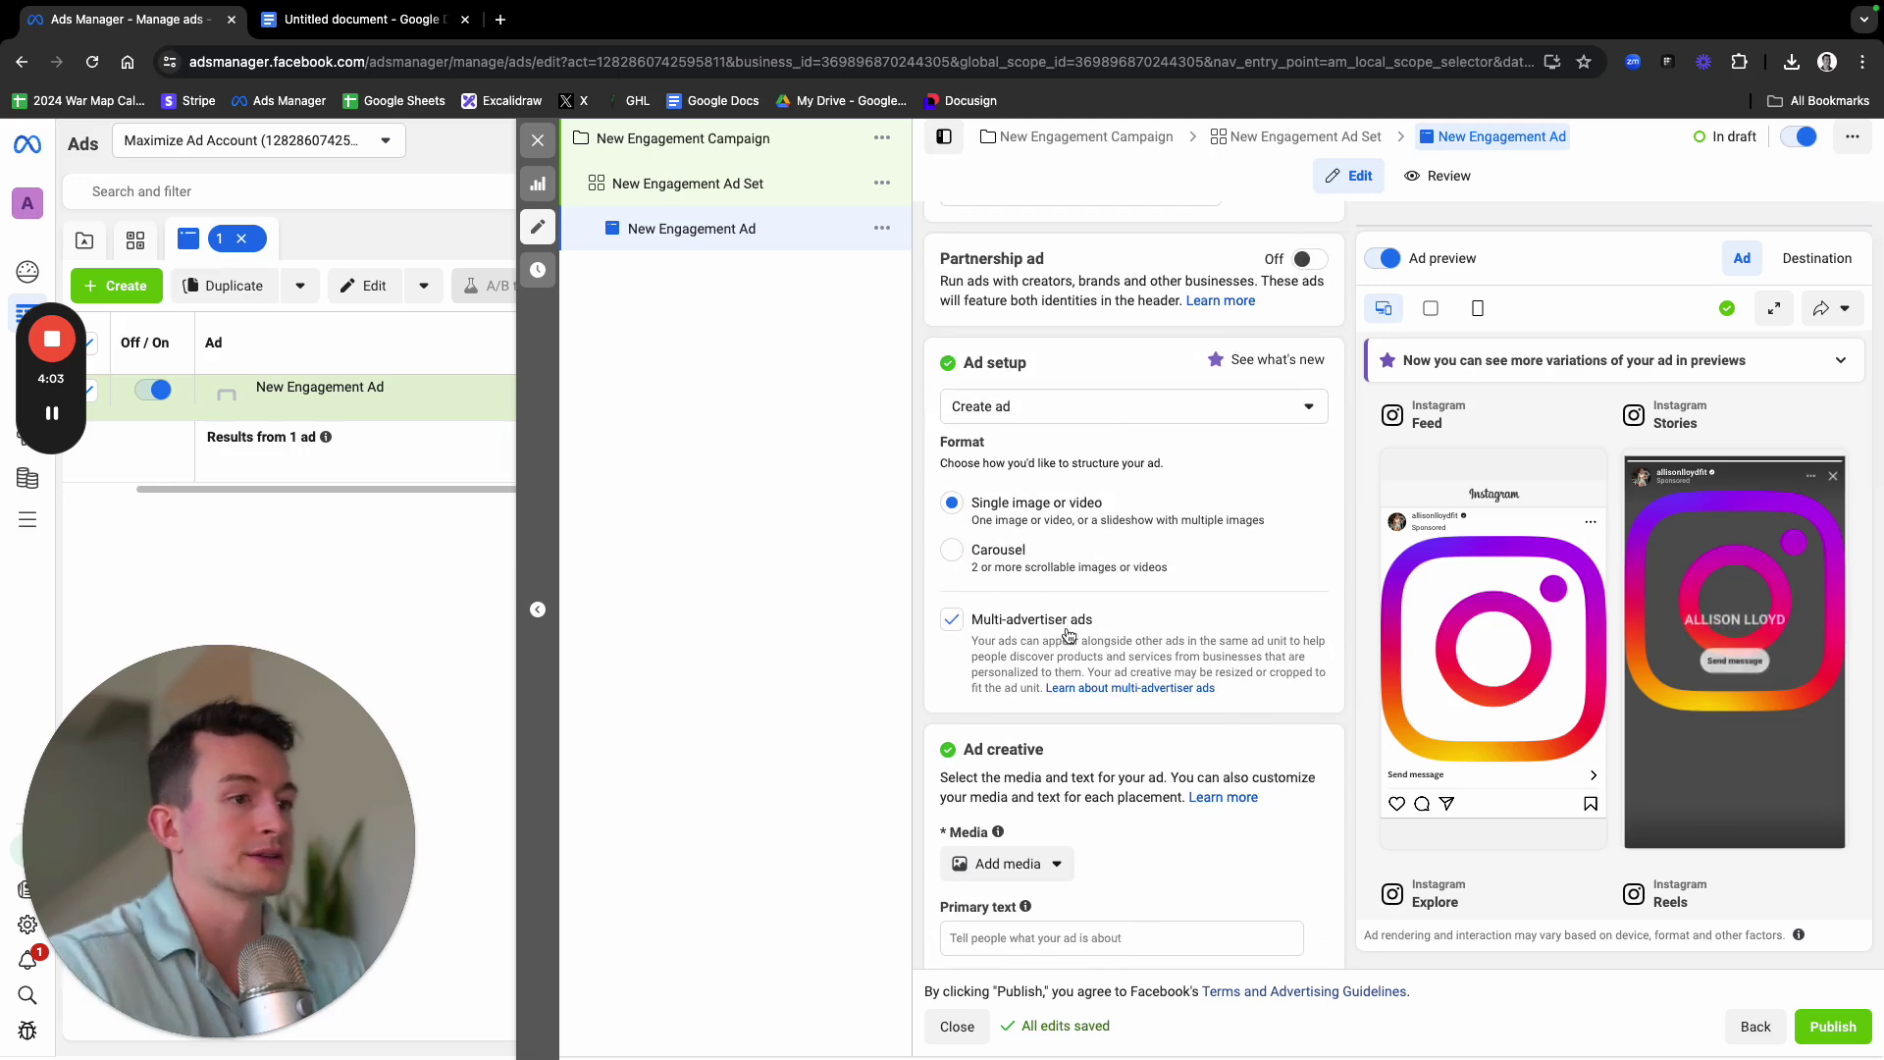
{"action": "scroll", "coordinate": [951, 547], "scroll_direction": "down", "scroll_amount": 3}
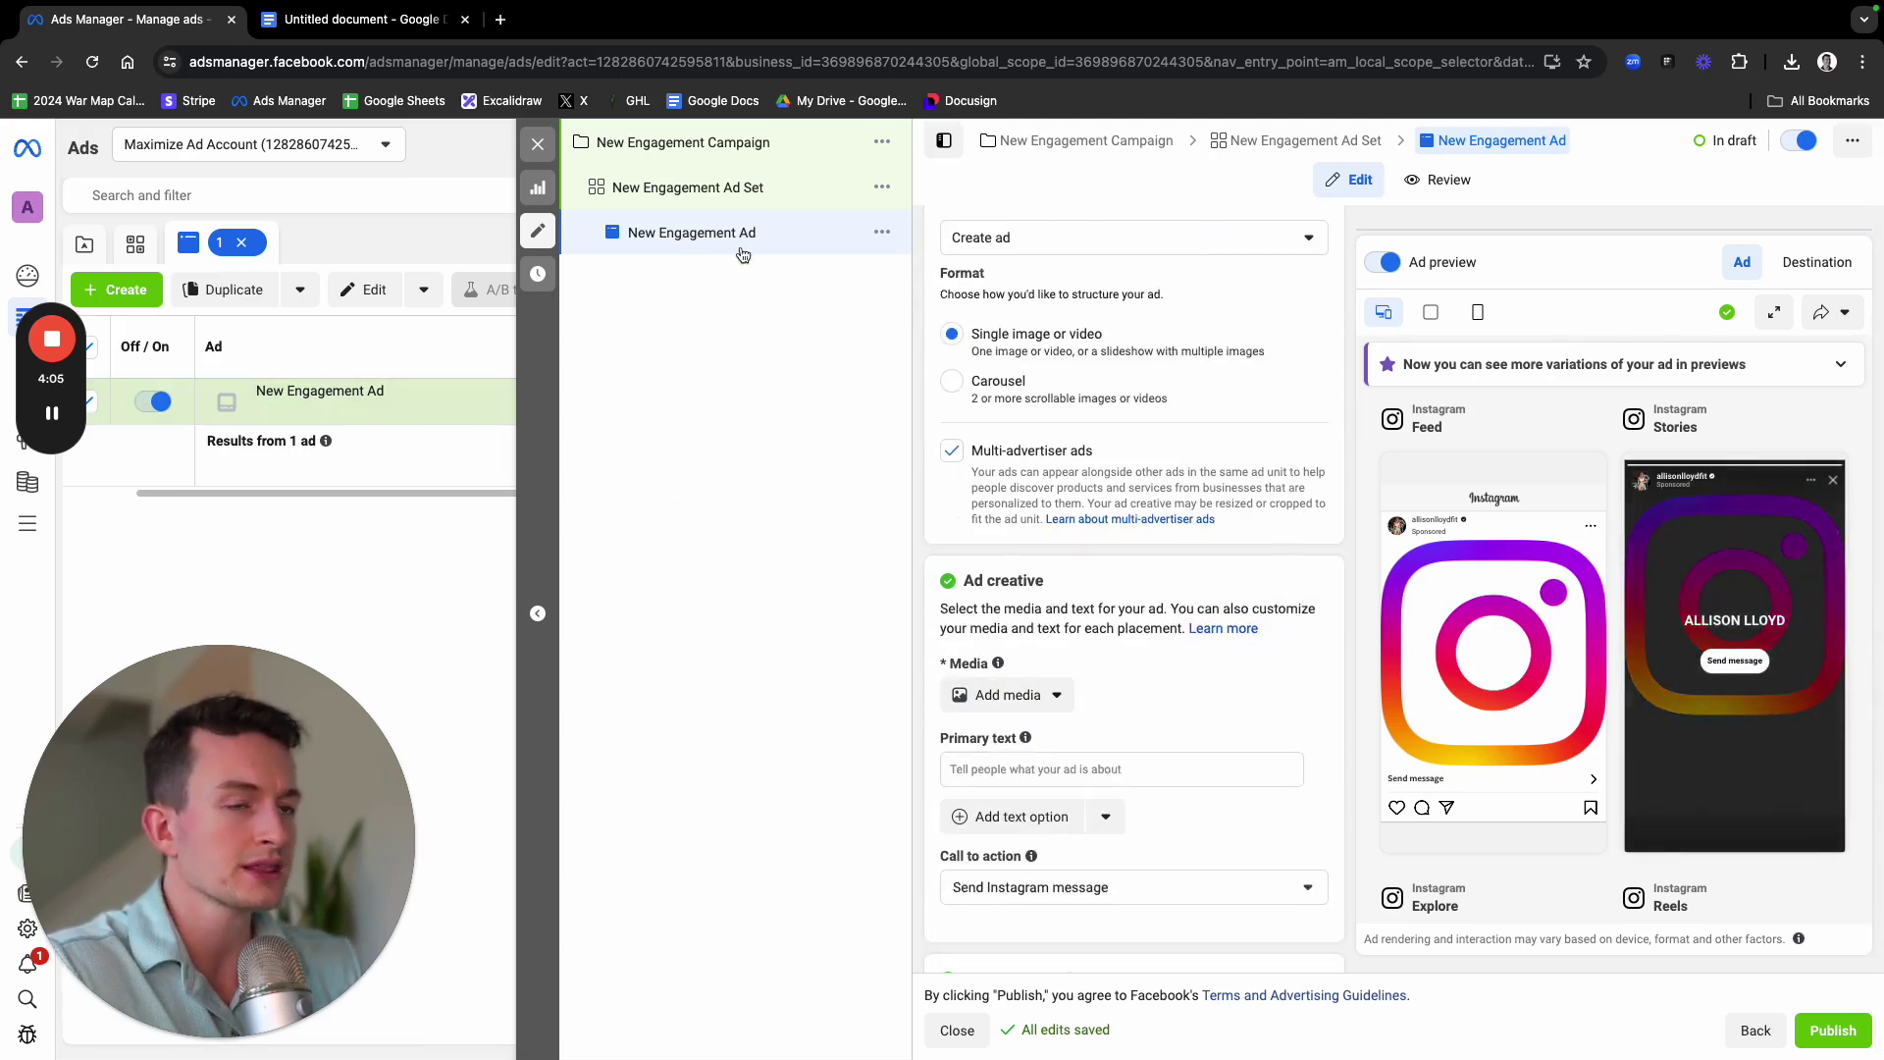
{"action": "scroll", "coordinate": [1325, 698], "scroll_direction": "down", "scroll_amount": 4}
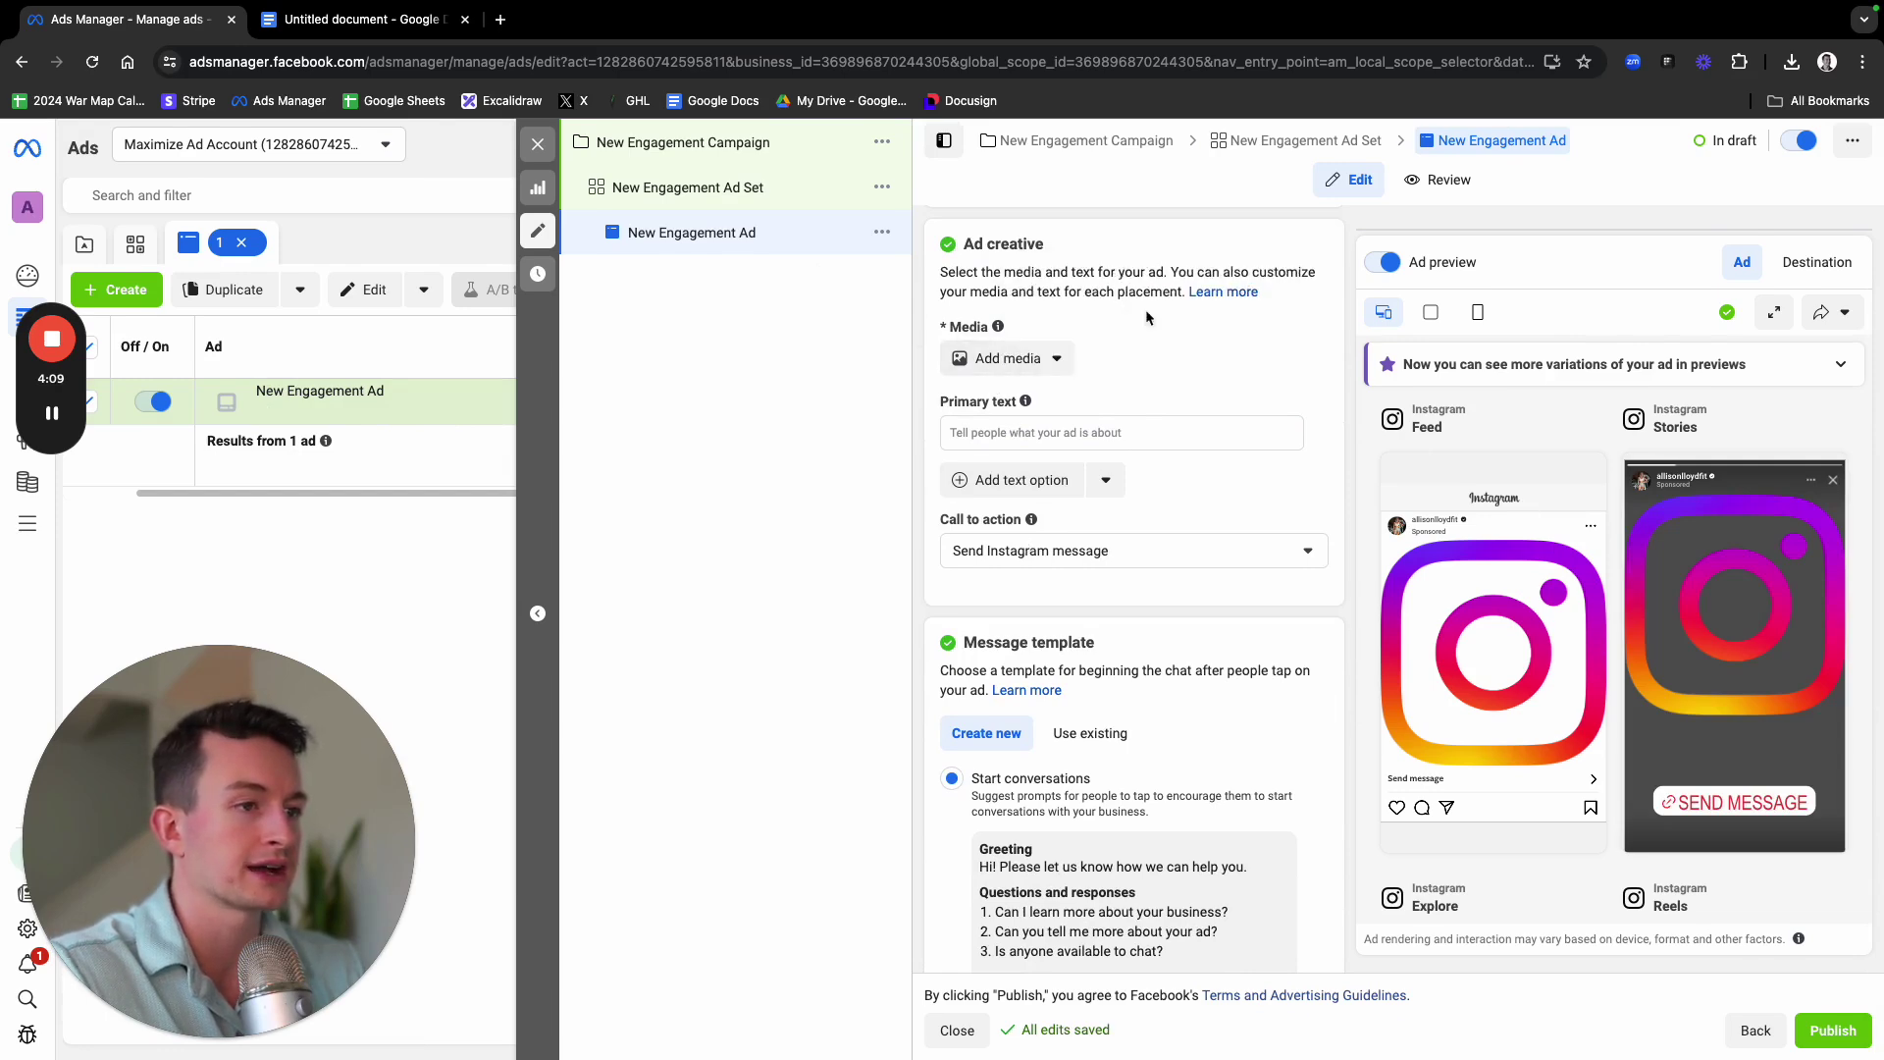
{"action": "scroll", "coordinate": [1146, 324], "scroll_direction": "up", "scroll_amount": 7}
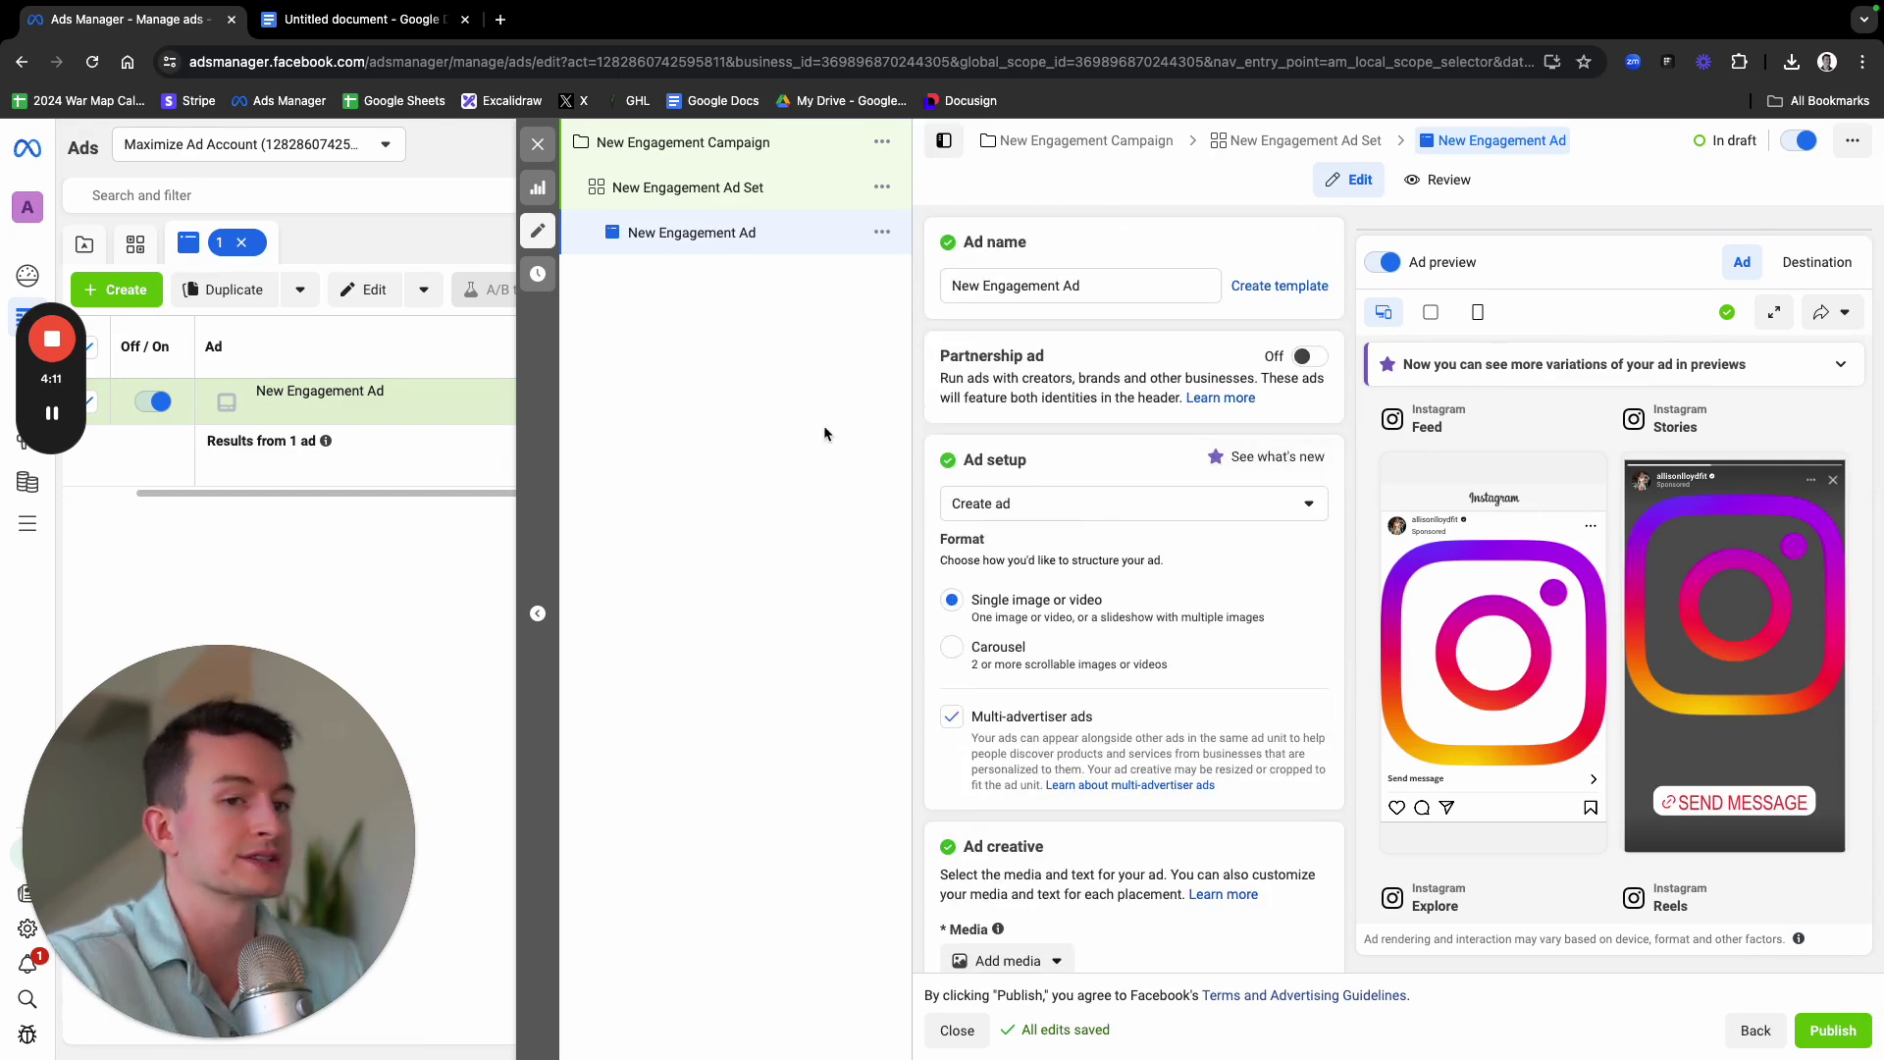
{"action": "scroll", "coordinate": [1026, 456], "scroll_direction": "down", "scroll_amount": 10}
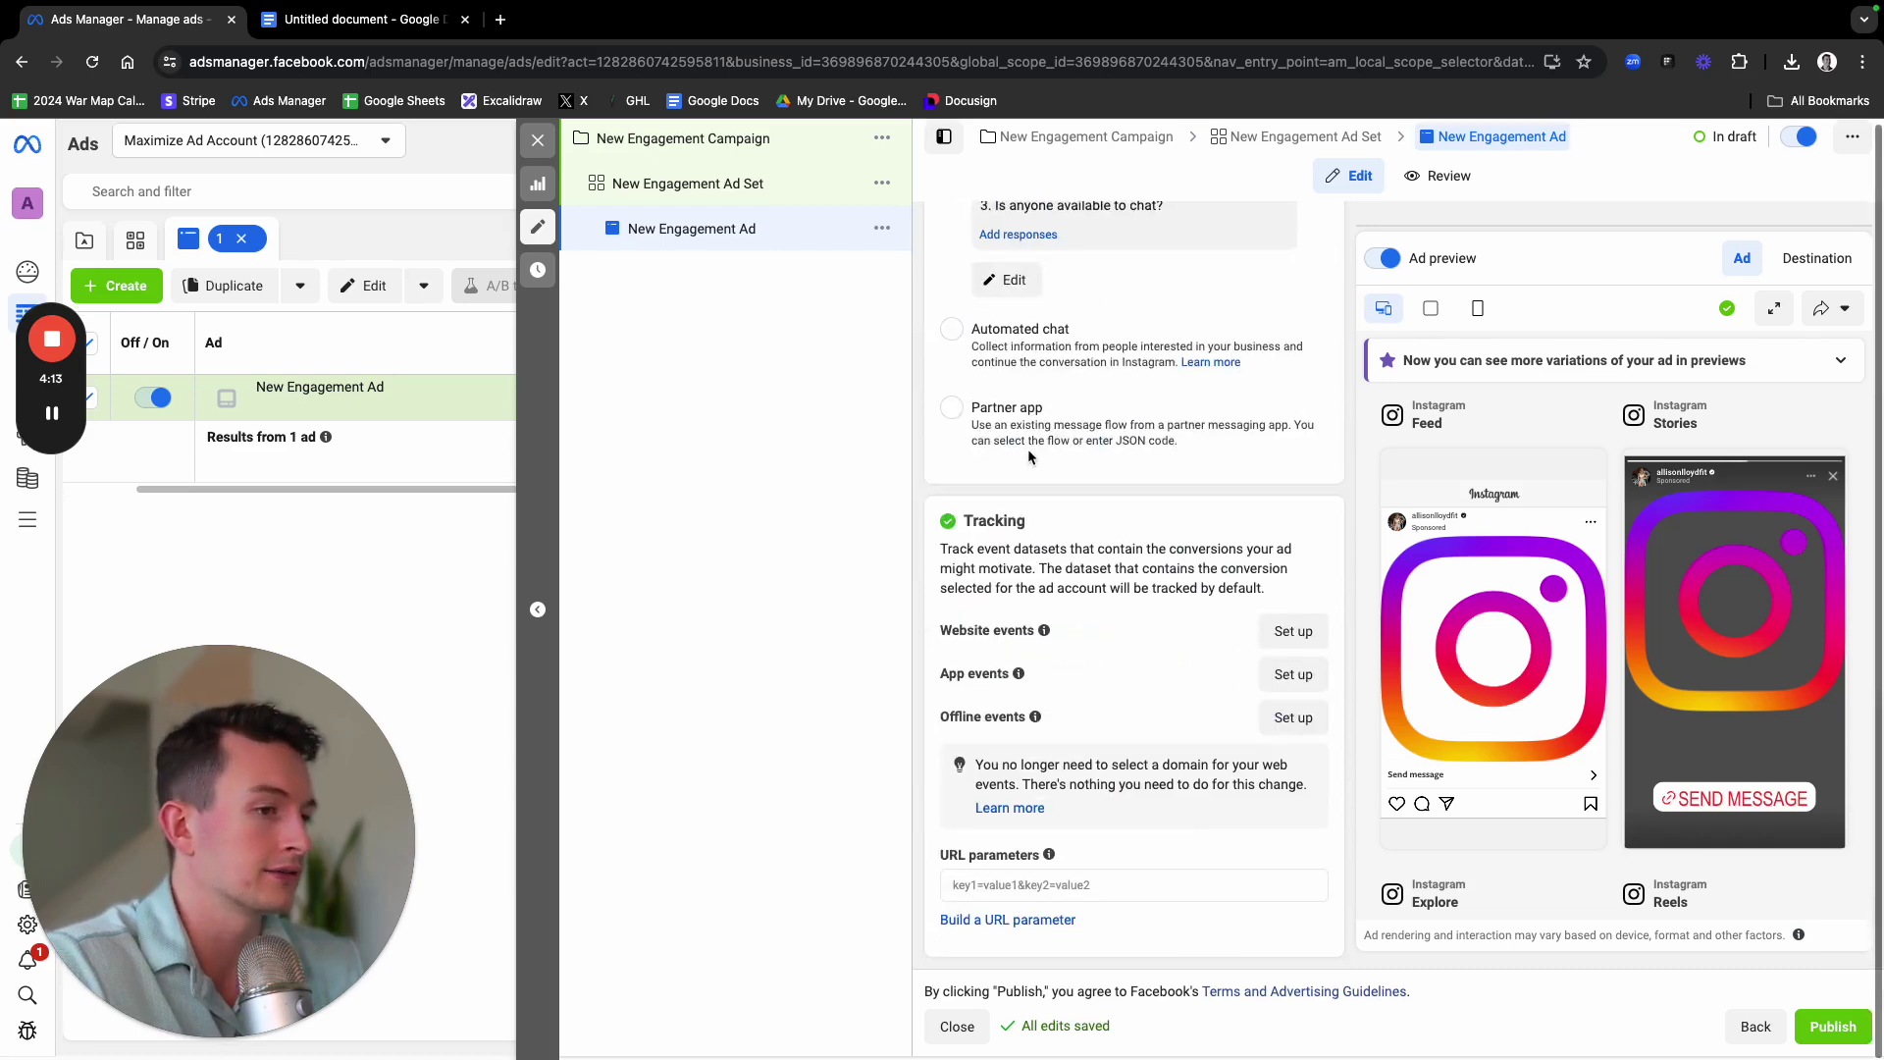
{"action": "scroll", "coordinate": [1030, 459], "scroll_direction": "up", "scroll_amount": 10}
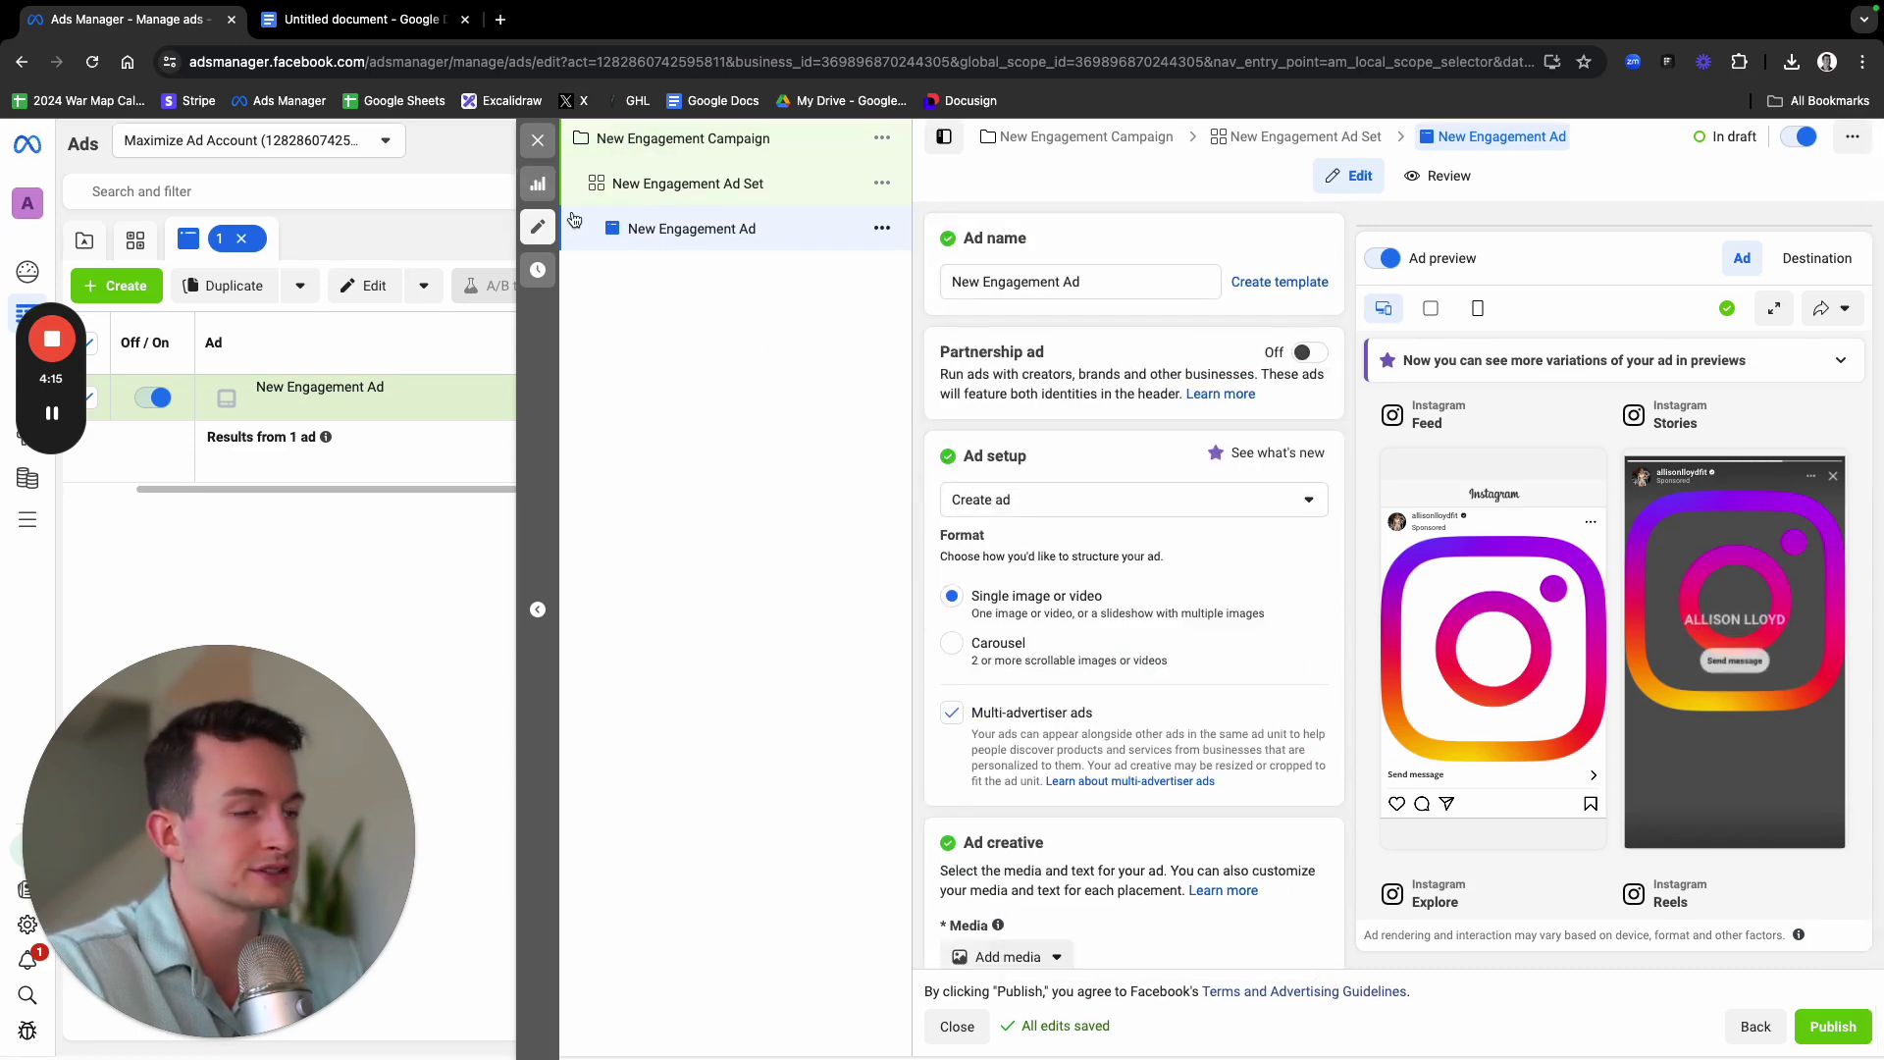
Return to the campaigns list and select only the draft New Engagement Campaign
{"action": "left_click", "coordinate": [538, 140]}
{"action": "left_click", "coordinate": [284, 240]}
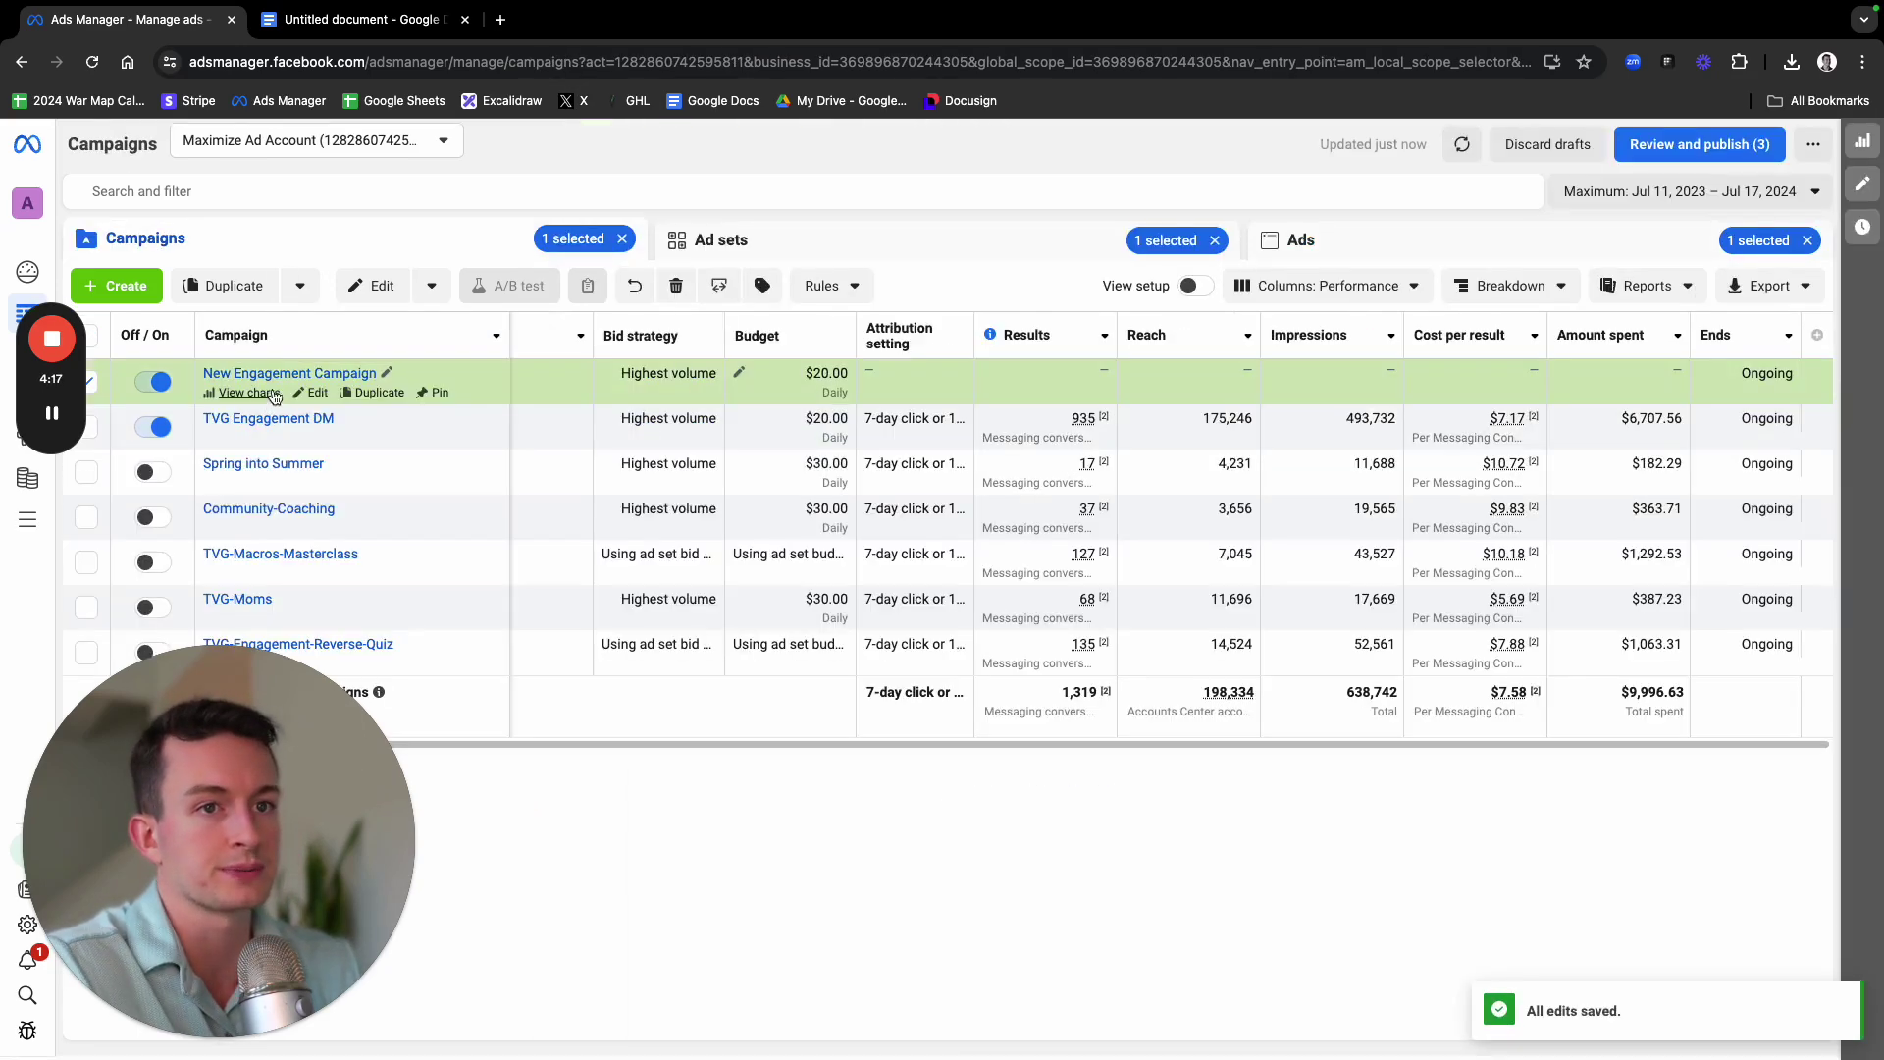
{"action": "left_click", "coordinate": [253, 419]}
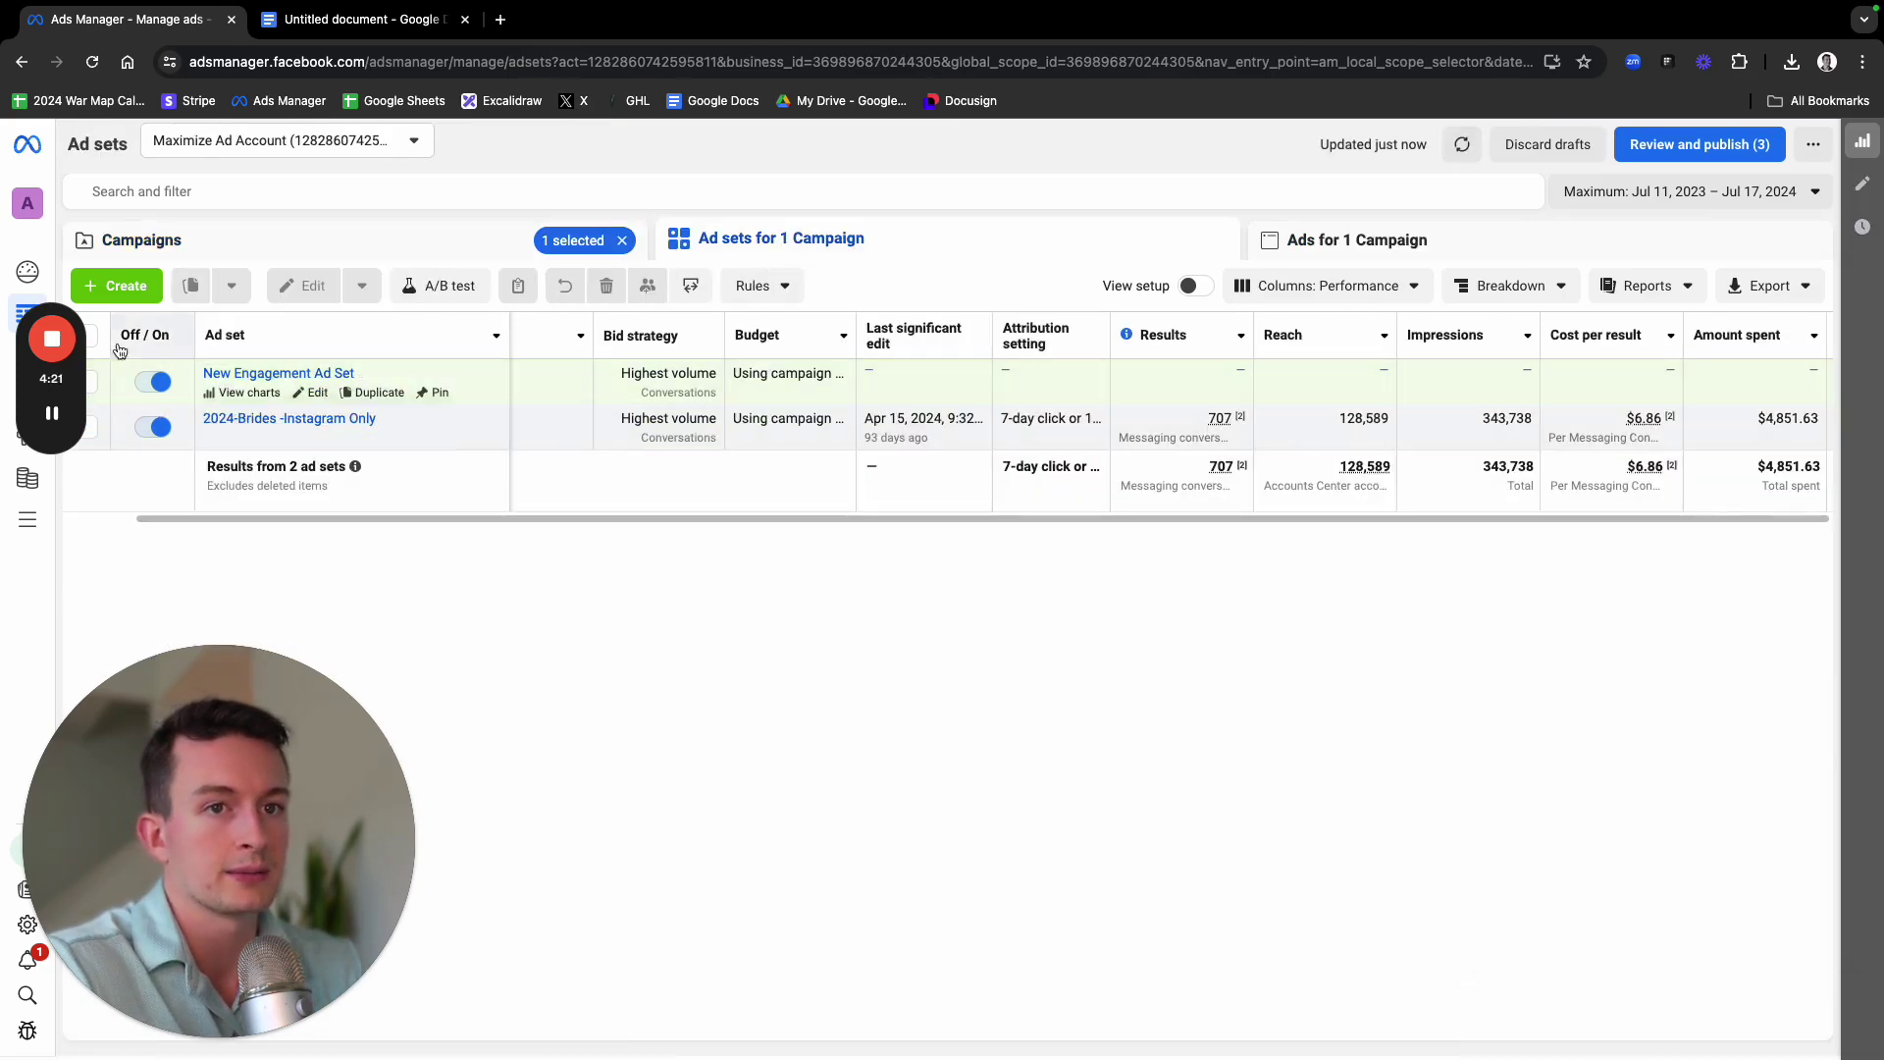
{"action": "key", "text": "super+bracketleft"}
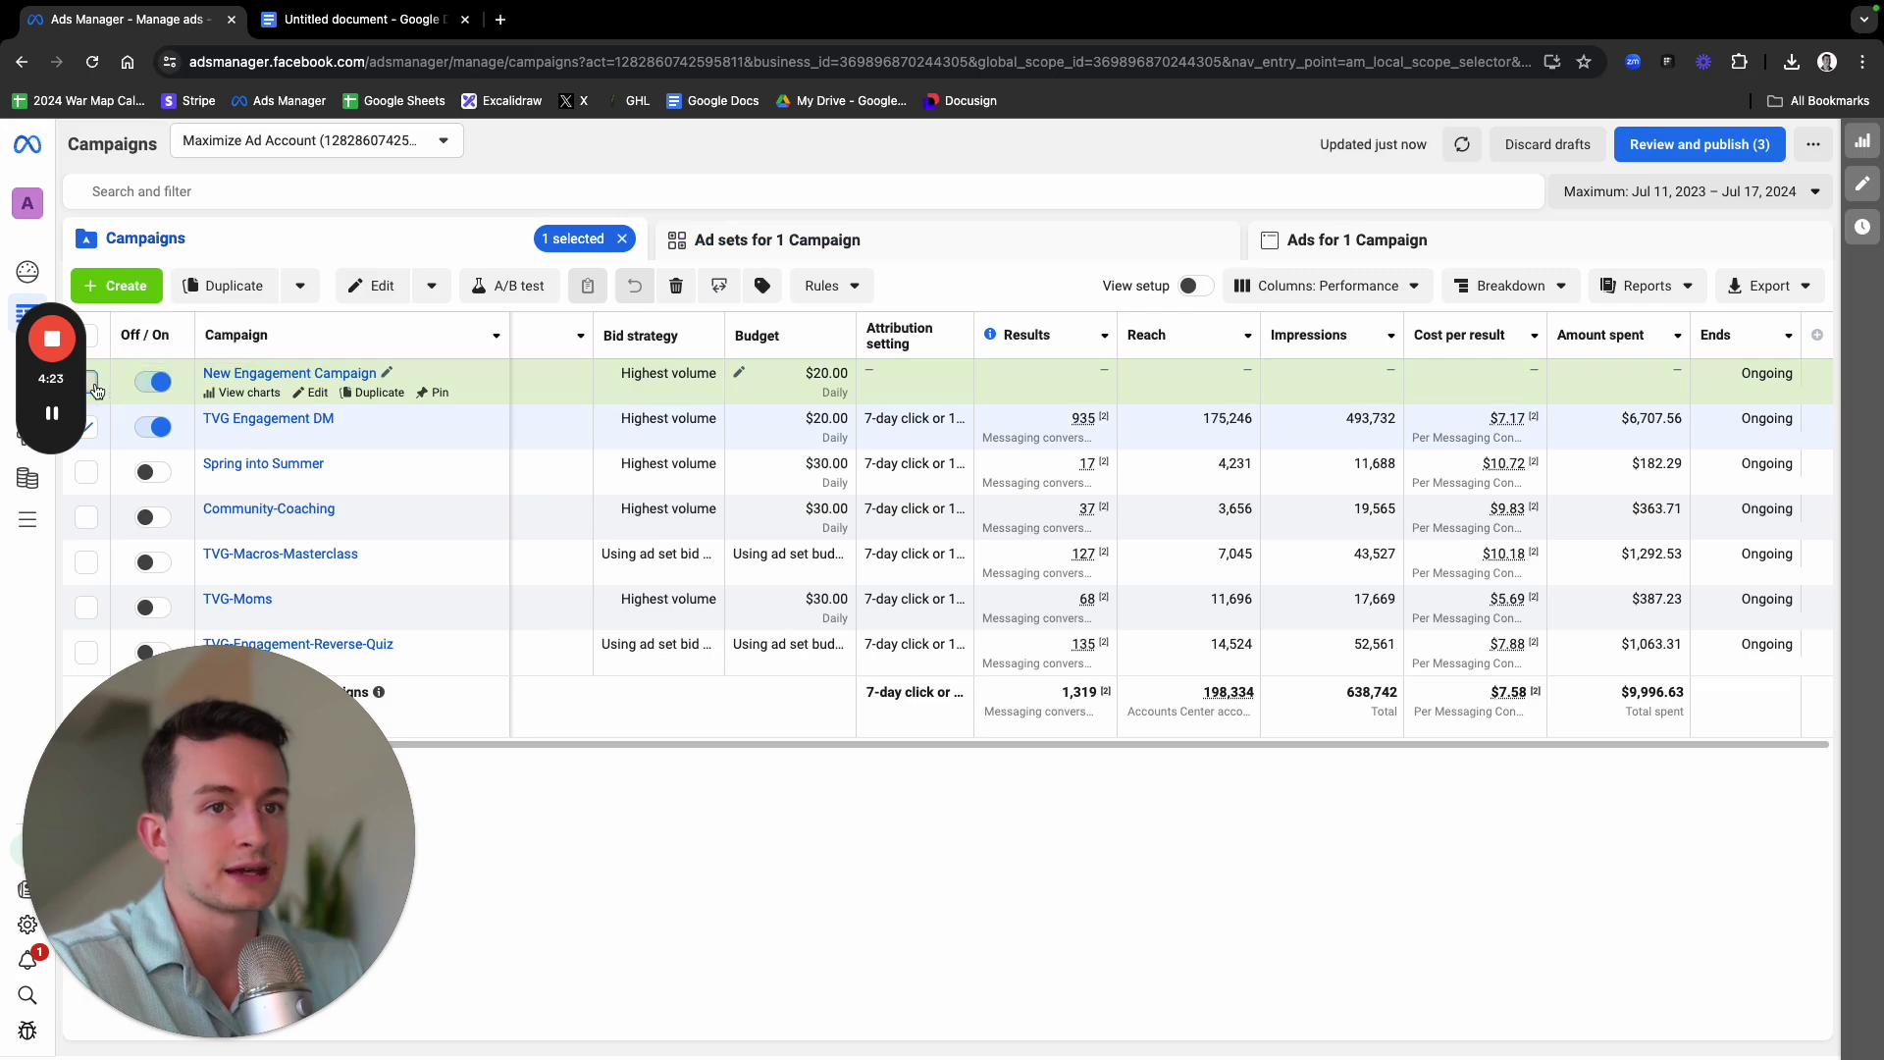
{"action": "left_click", "coordinate": [90, 383]}
{"action": "left_click", "coordinate": [90, 430]}
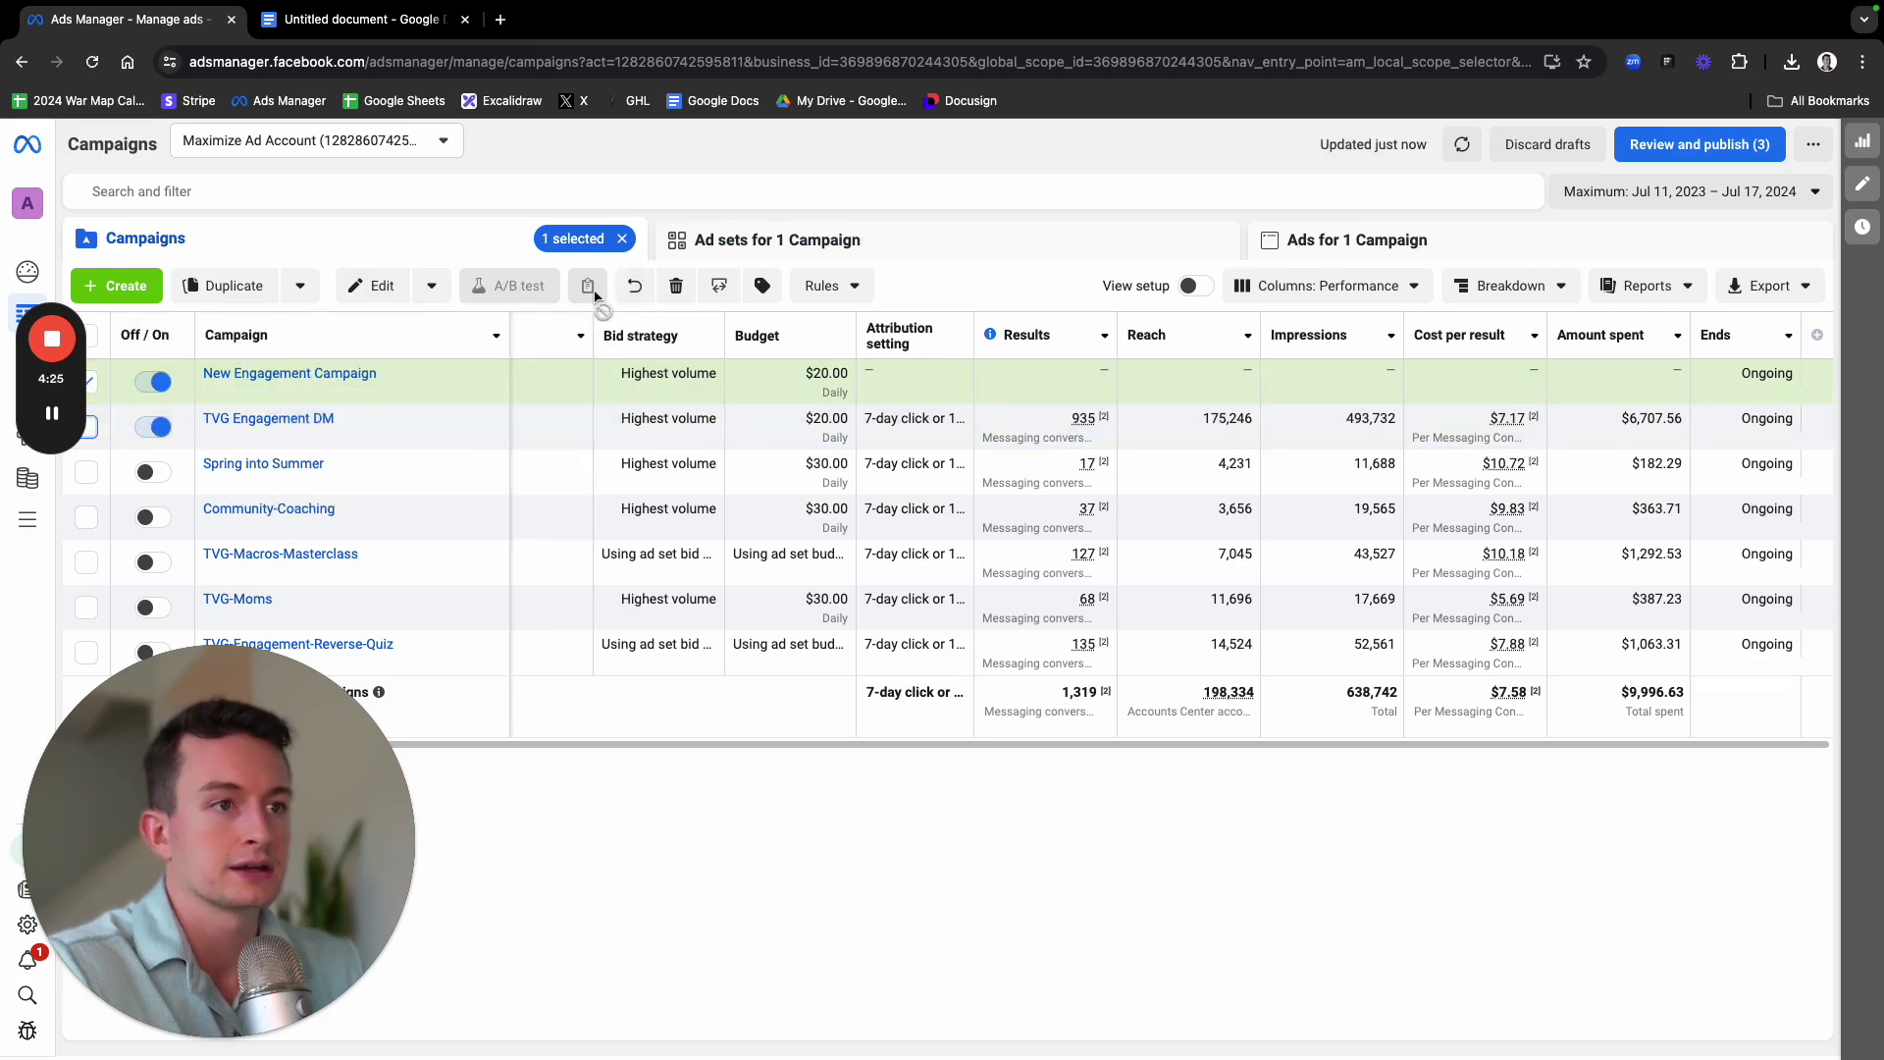
Delete the draft New Engagement Campaign
{"action": "left_click", "coordinate": [676, 286]}
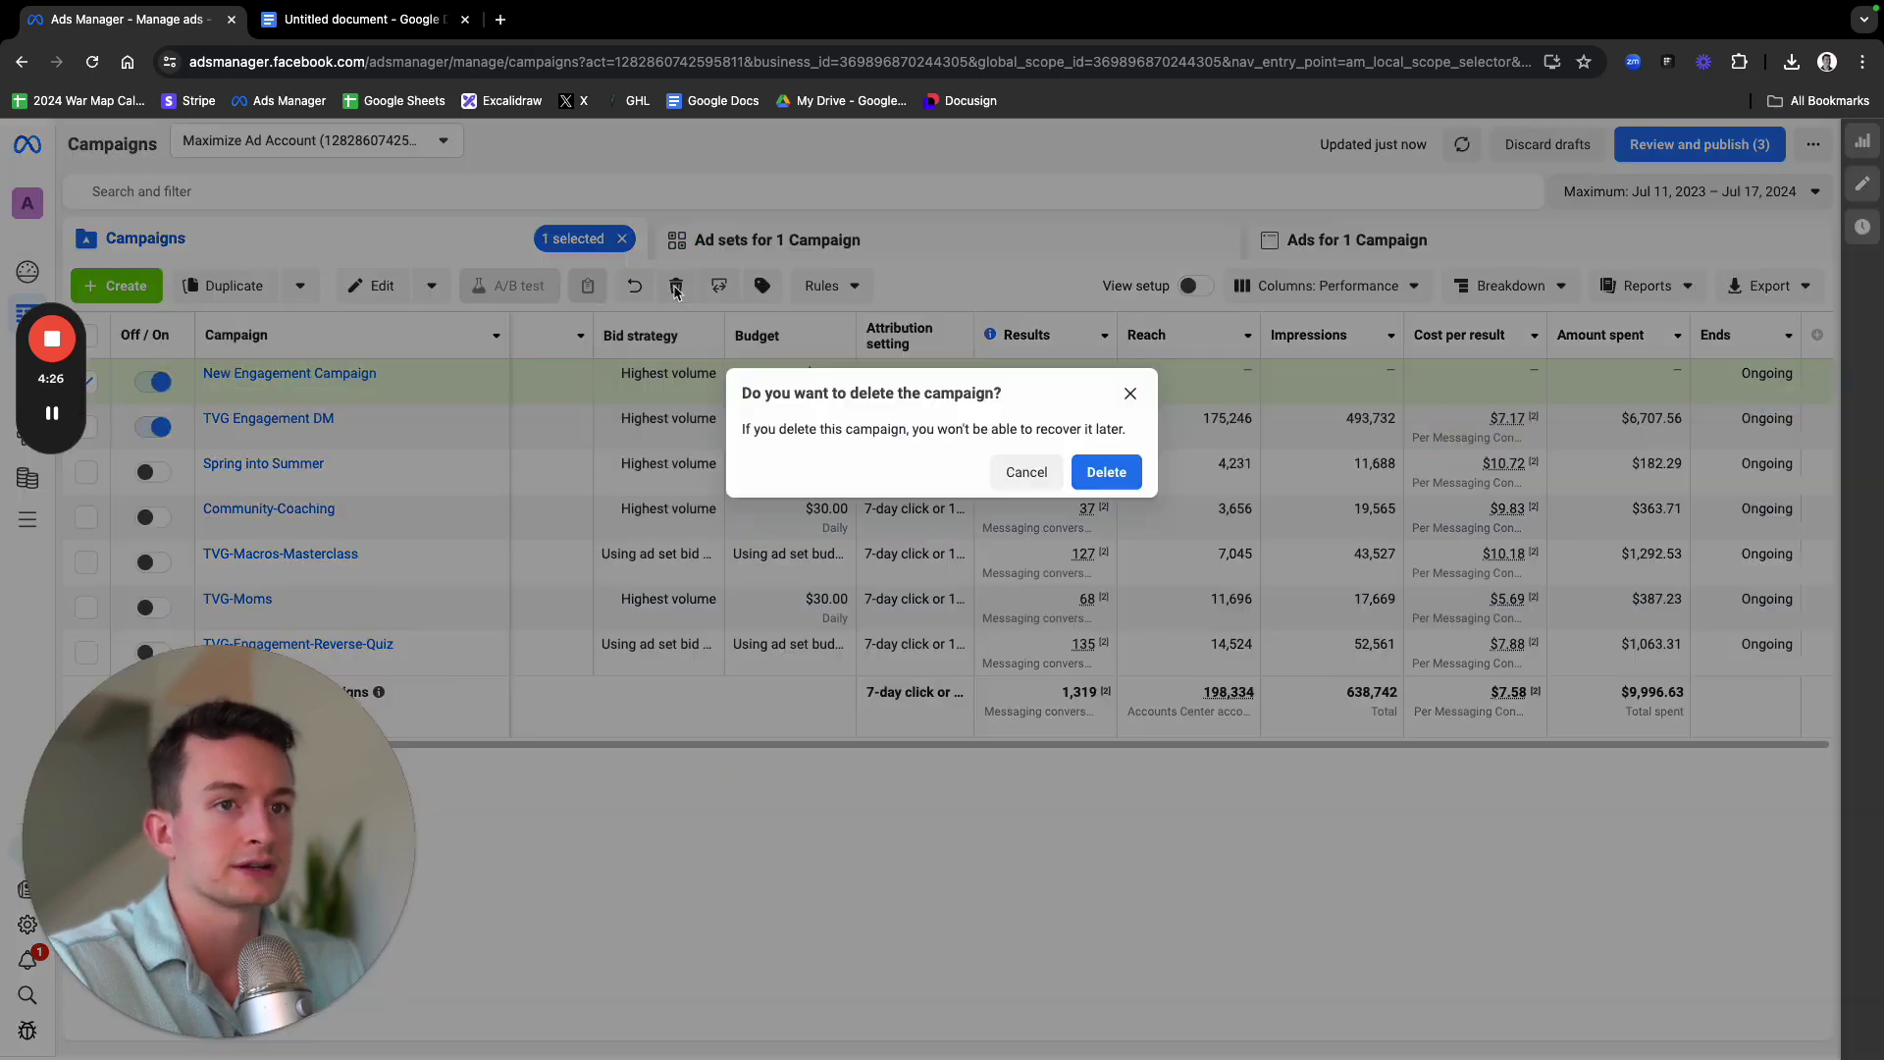
{"action": "left_click", "coordinate": [1094, 475]}
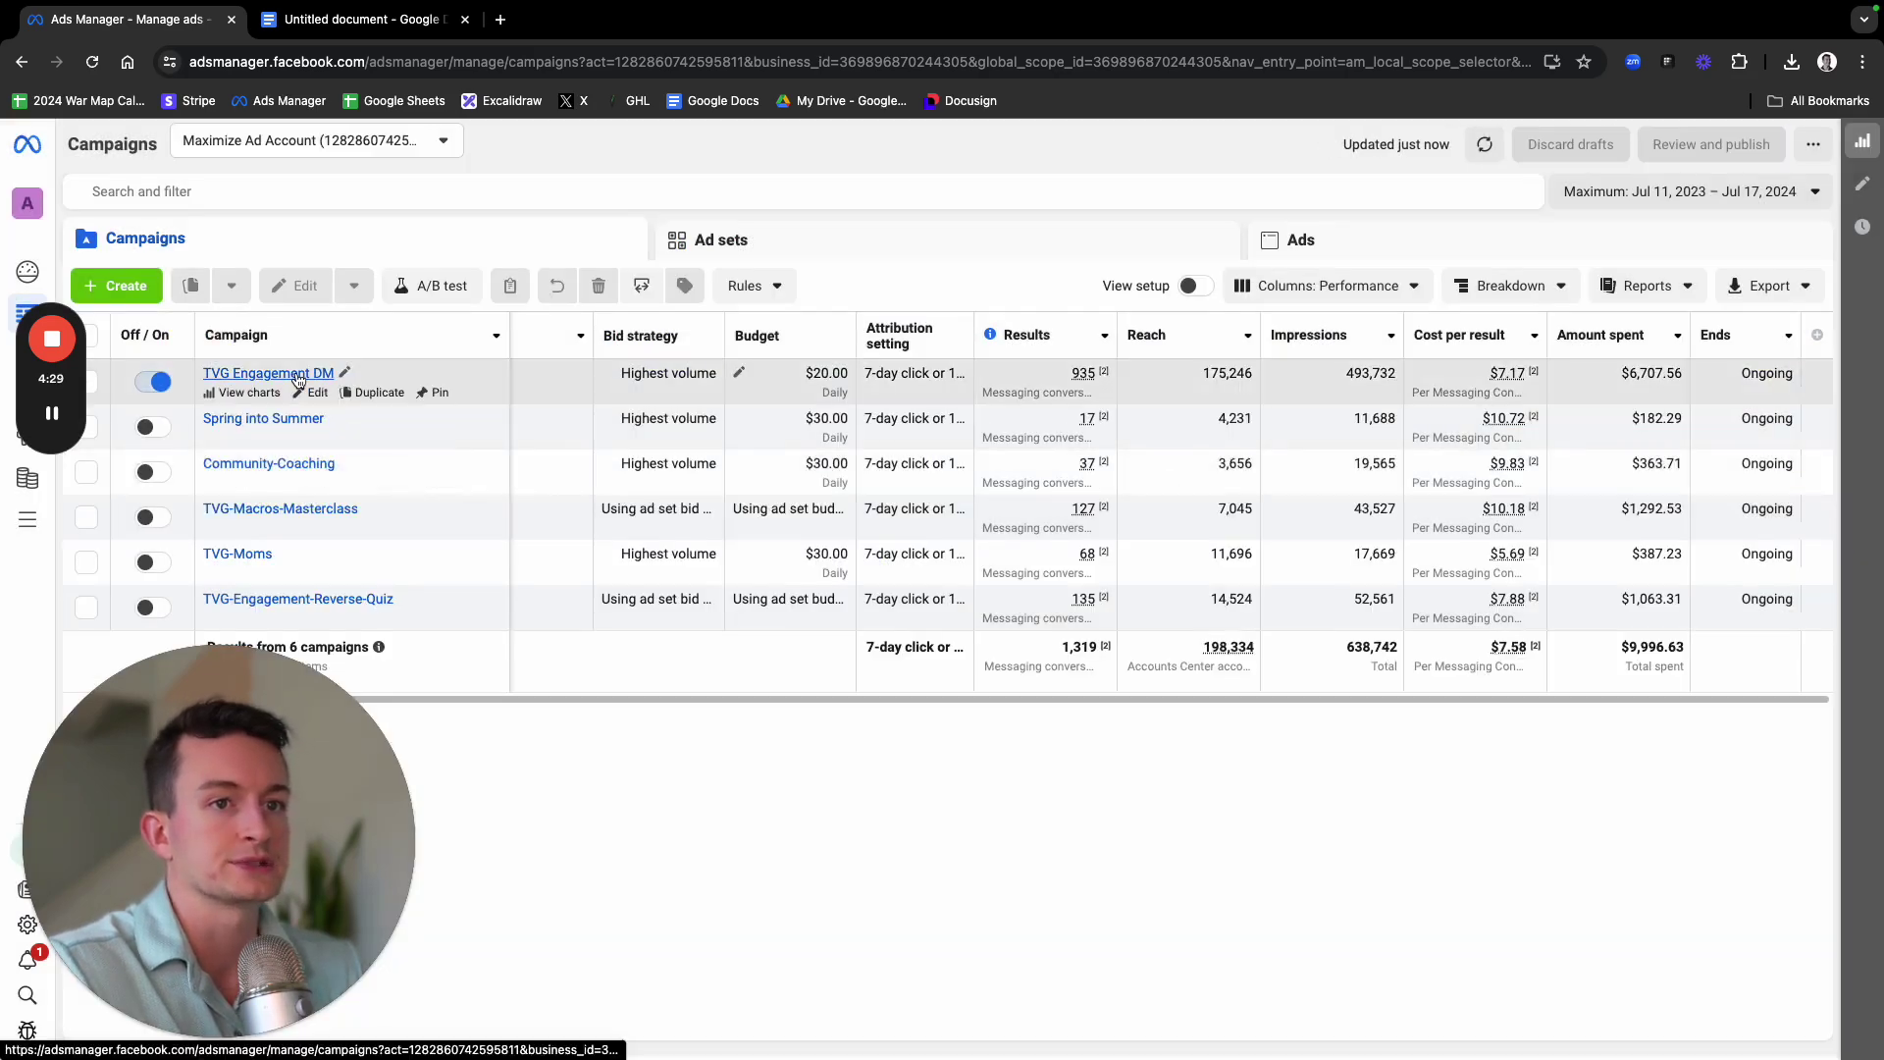
{"action": "left_click", "coordinate": [299, 374]}
{"action": "key", "text": "super+bracketleft"}
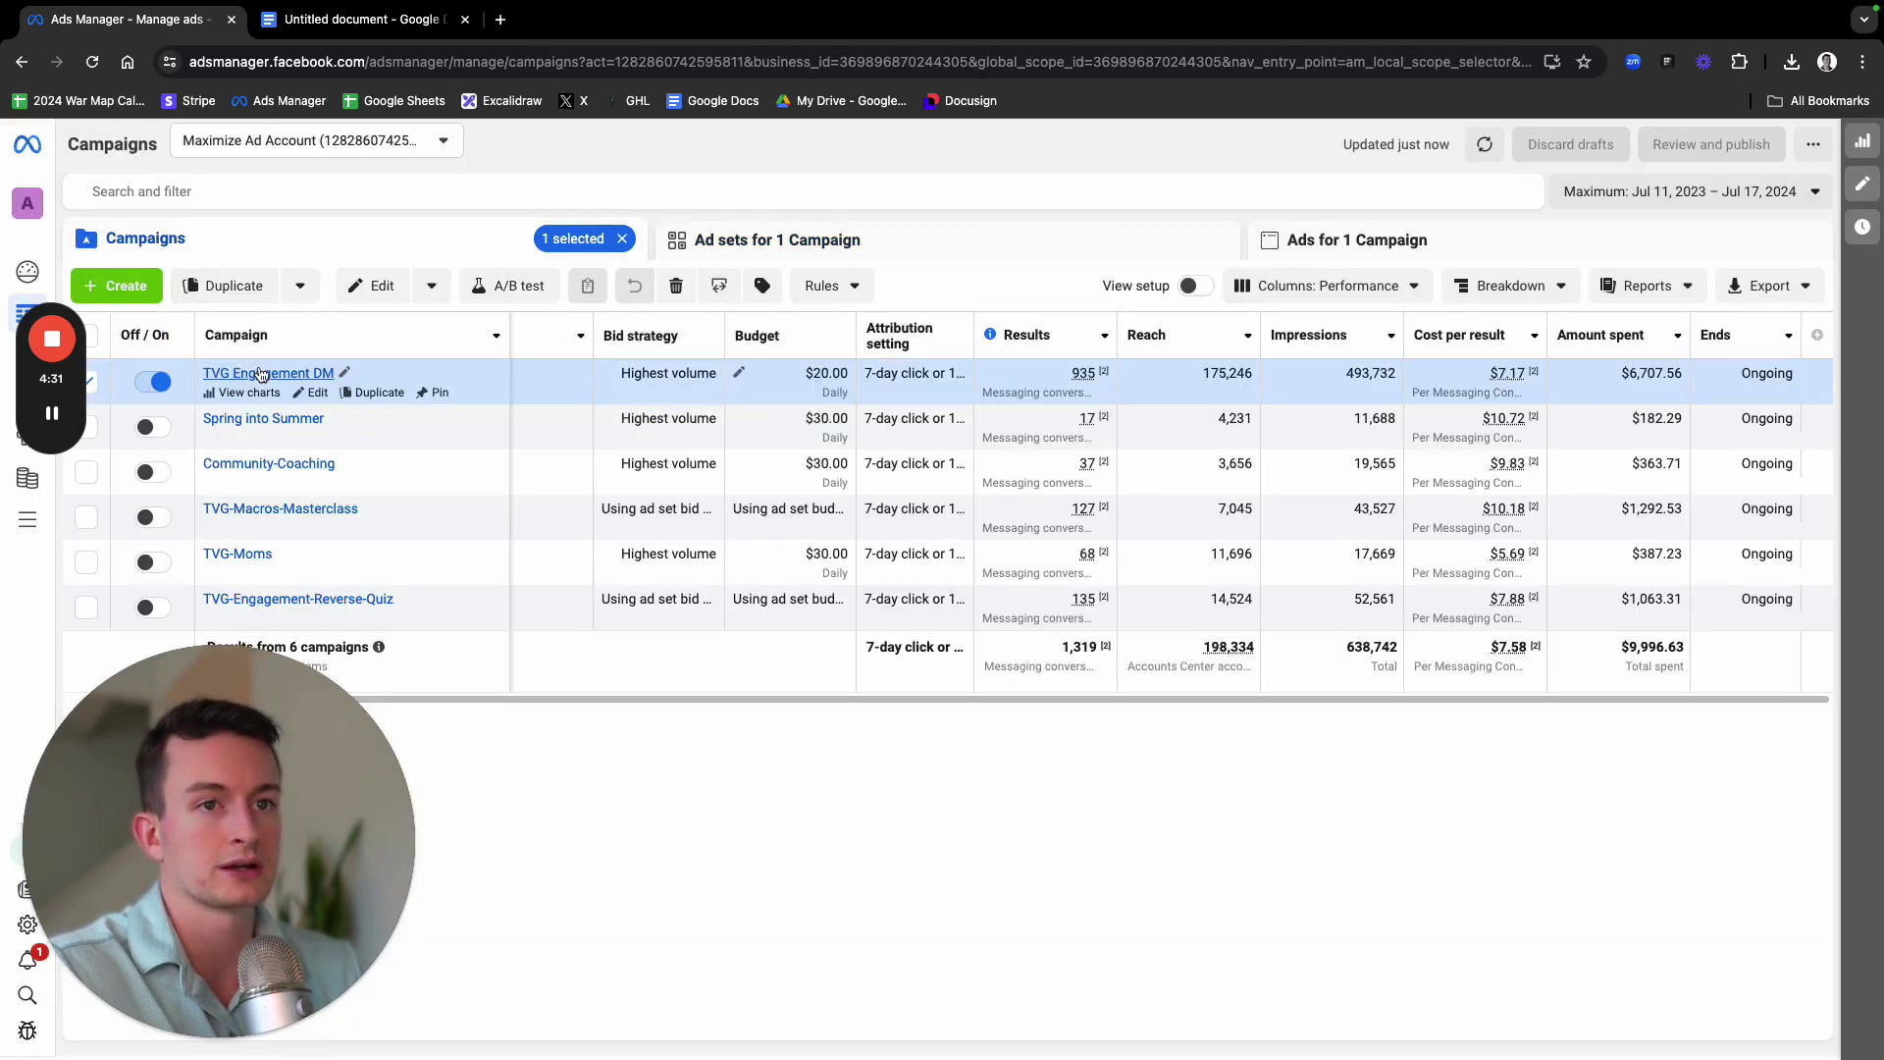
In TVG Engagement DM, start duplicating the 2024-Brides -Instagram Only ad set, then cancel
{"action": "left_click", "coordinate": [262, 375]}
{"action": "left_click", "coordinate": [97, 386]}
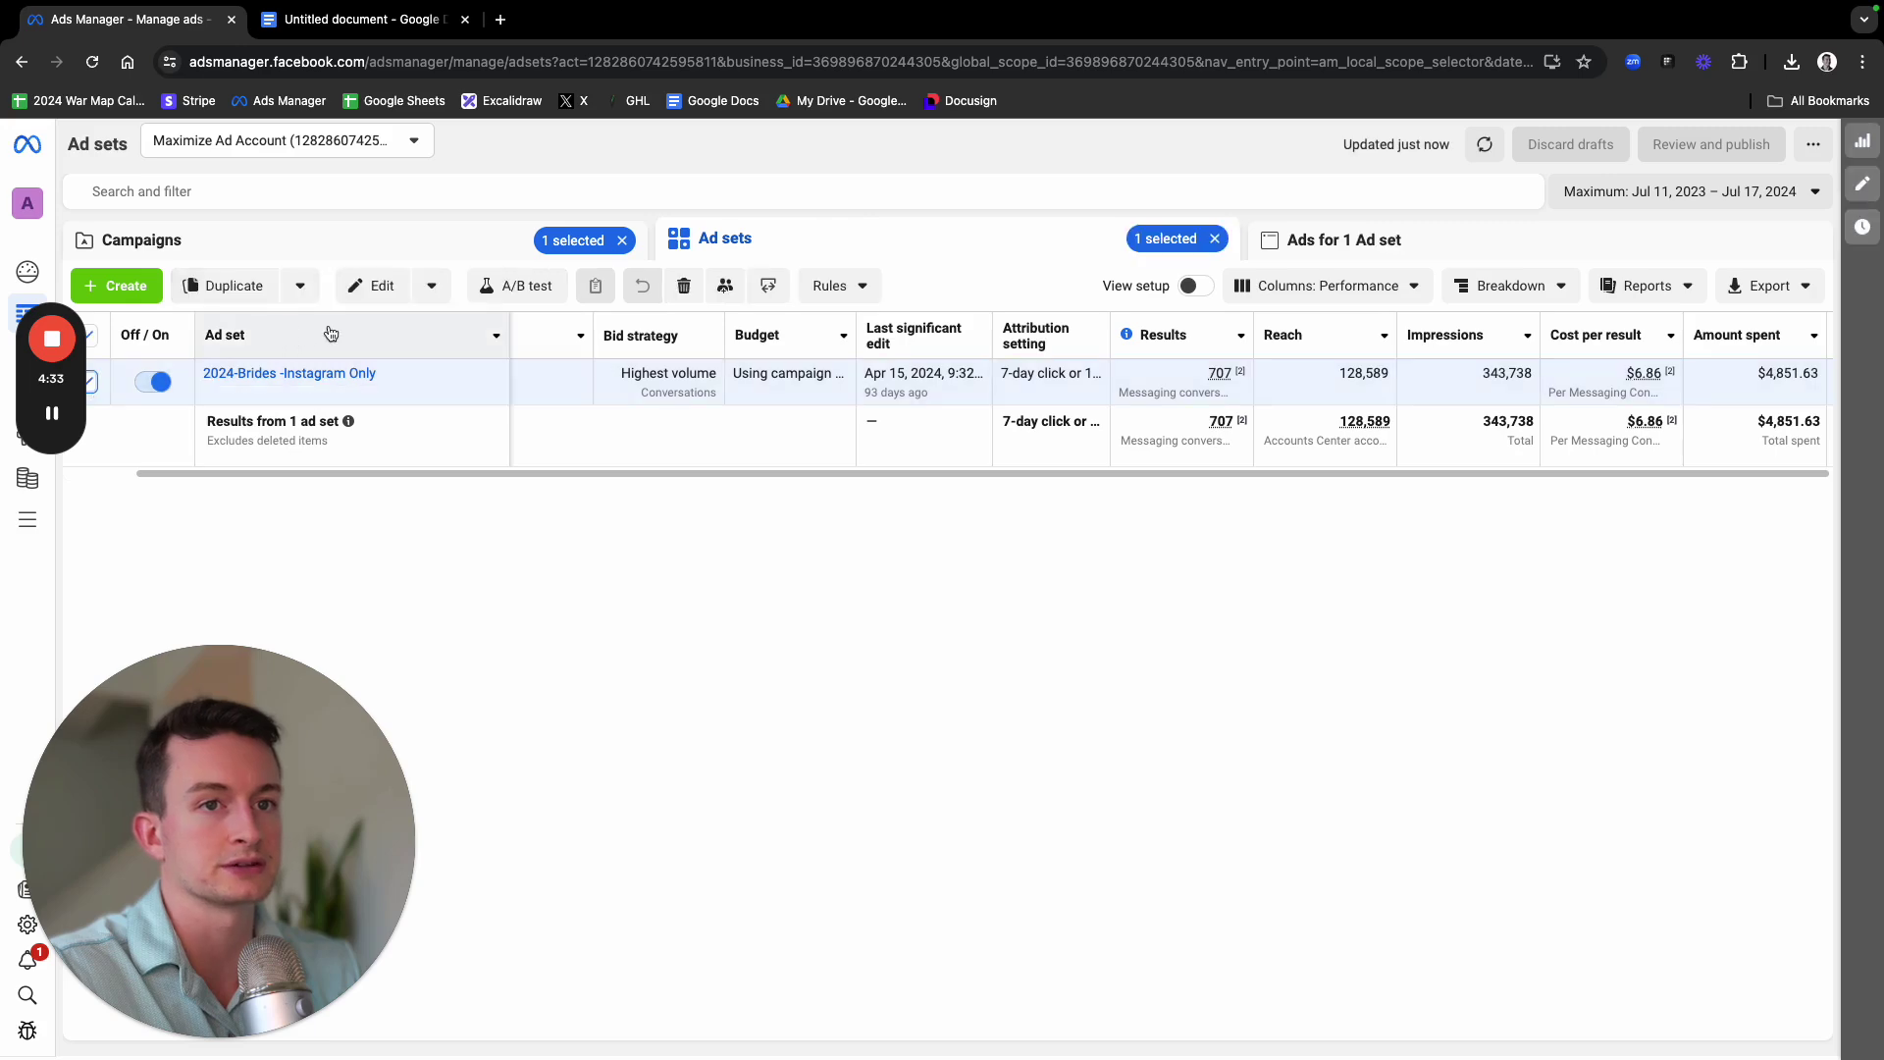
{"action": "left_click", "coordinate": [234, 286]}
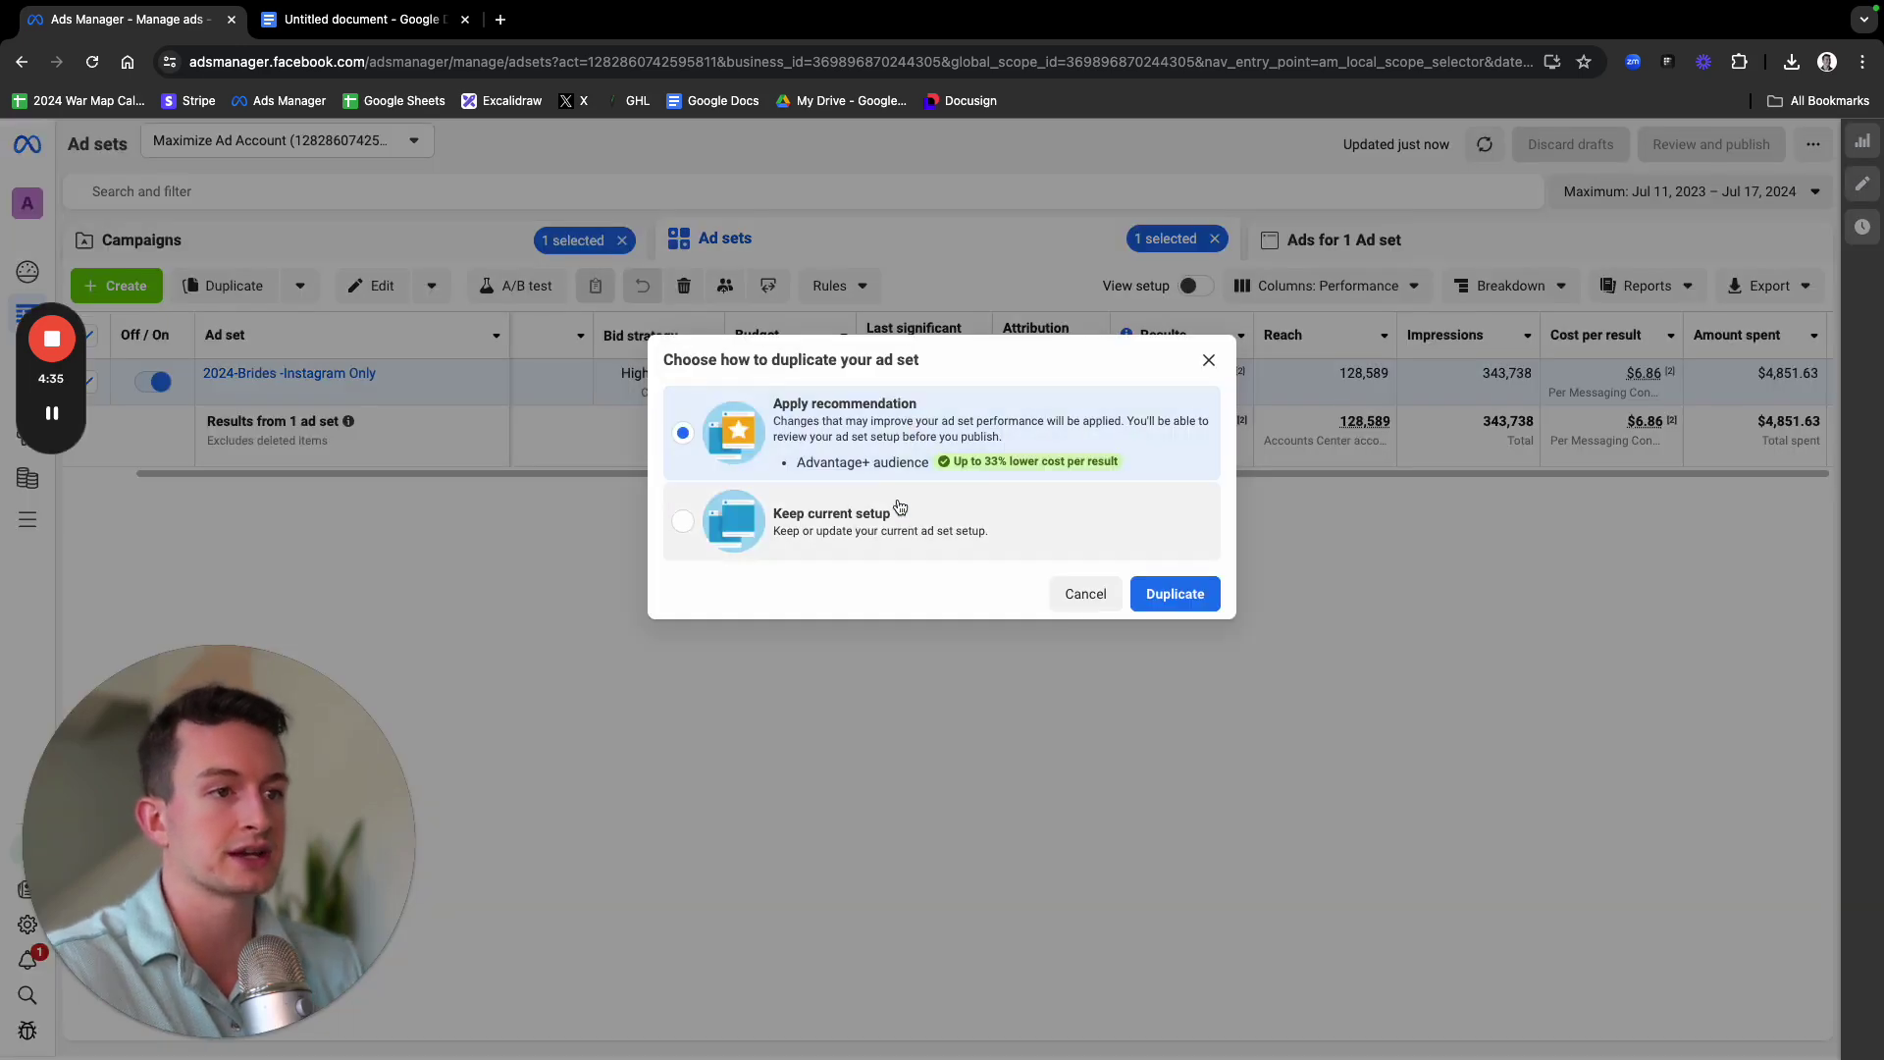
{"action": "left_click", "coordinate": [933, 521]}
{"action": "left_click", "coordinate": [1213, 601]}
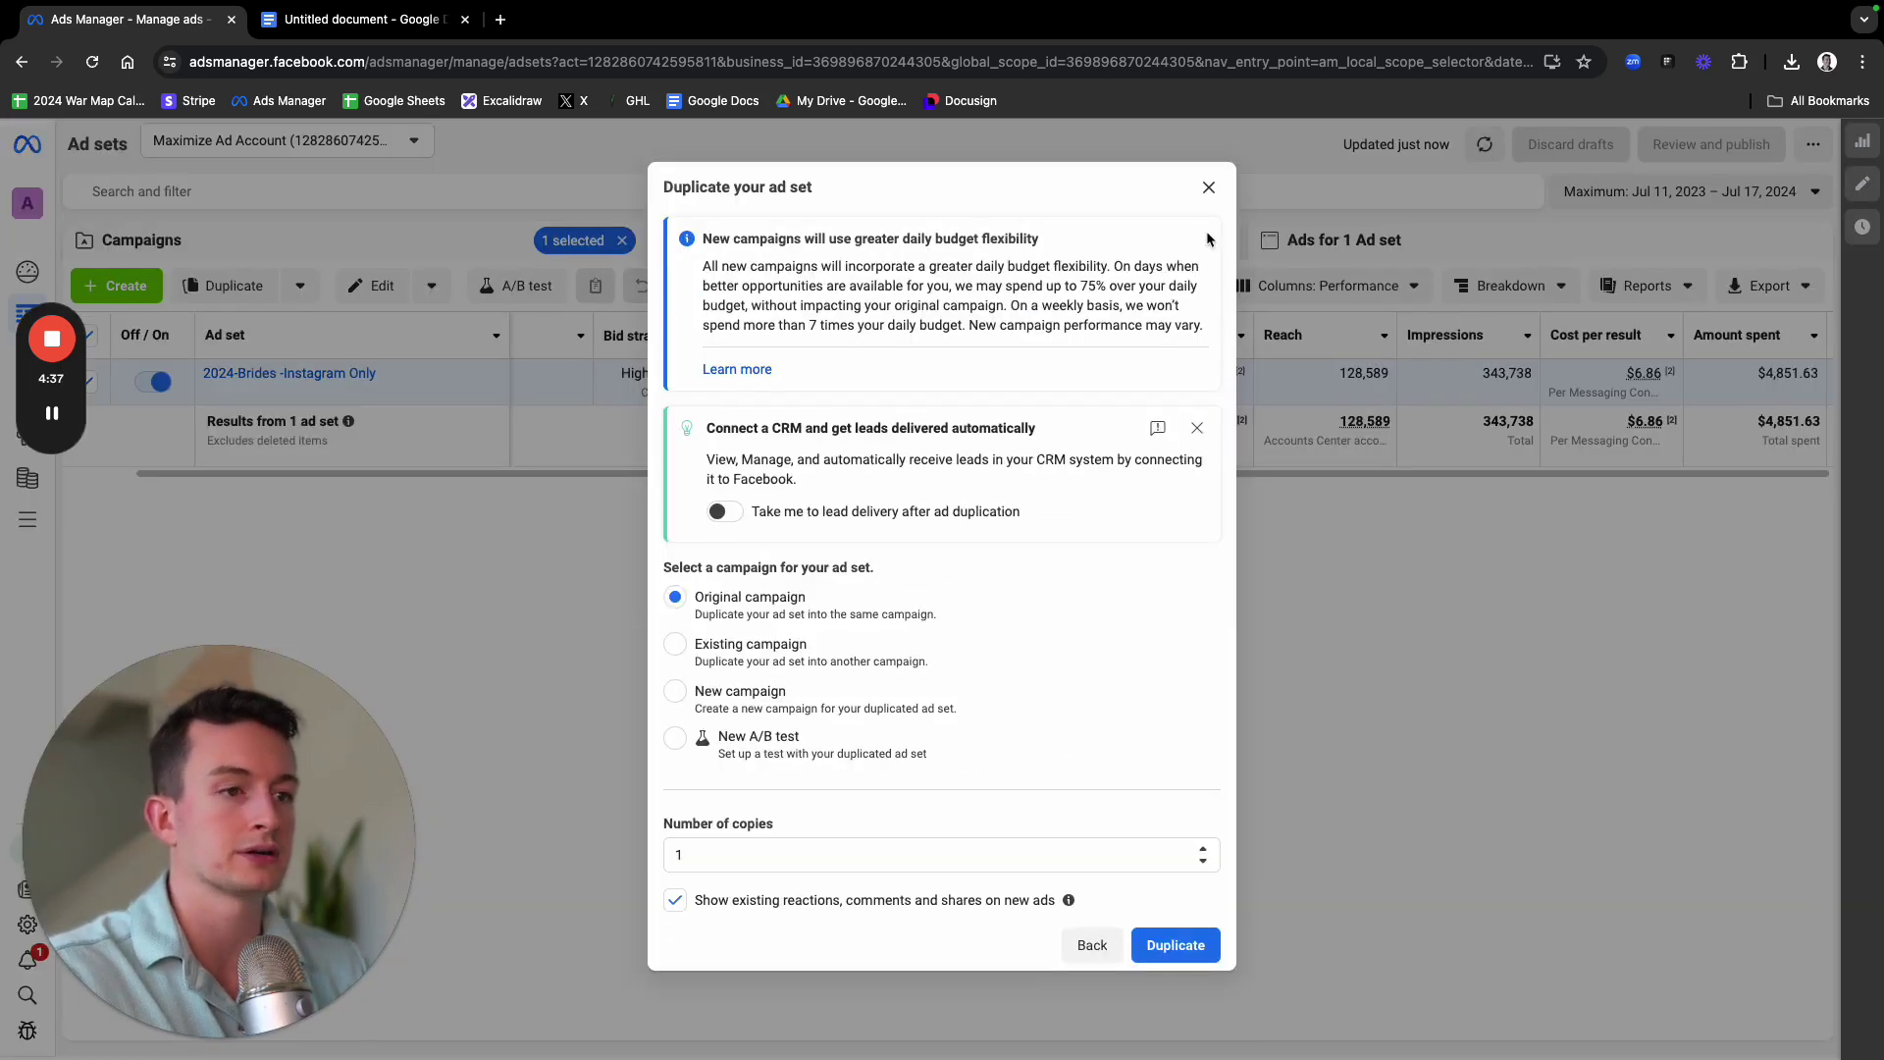
{"action": "left_click", "coordinate": [1208, 186]}
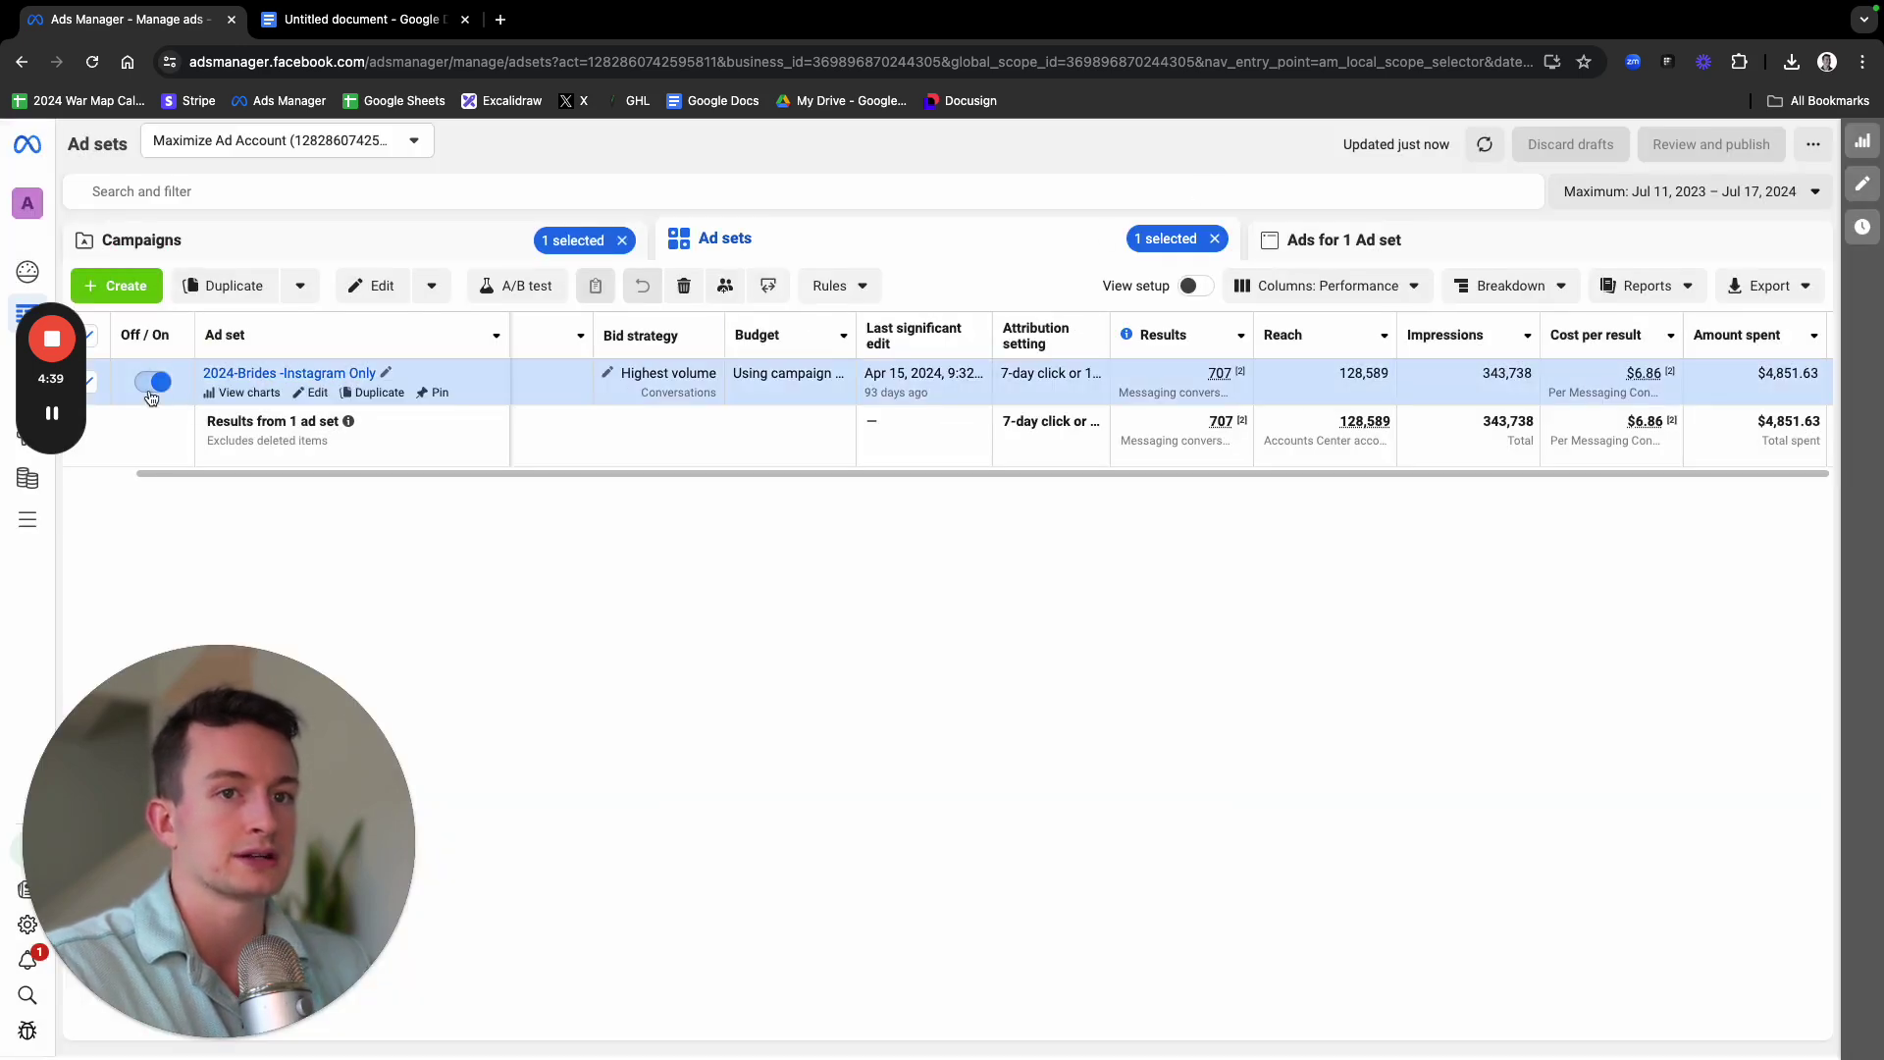
Start a new ad set in TVG Engagement DM and begin naming it 'Jilt'
{"action": "left_click", "coordinate": [95, 385]}
{"action": "left_click", "coordinate": [123, 287]}
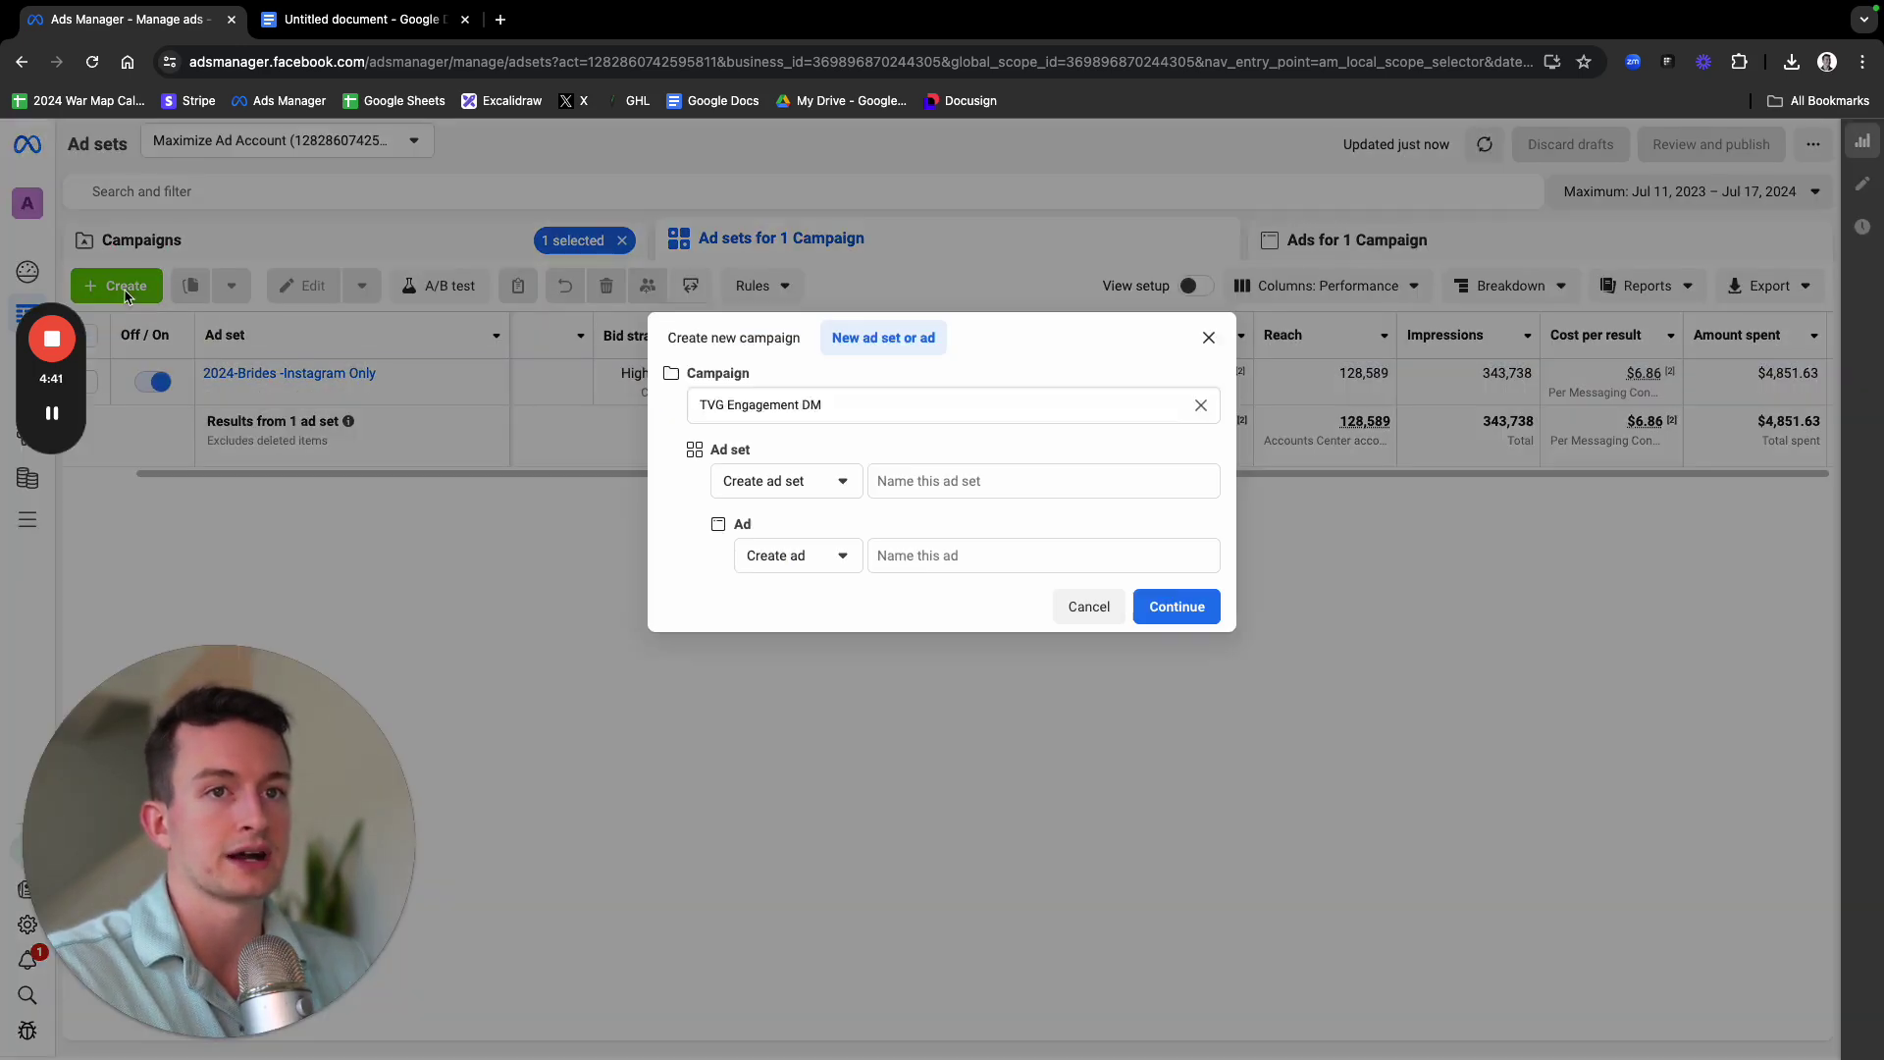
{"action": "left_click", "coordinate": [999, 491]}
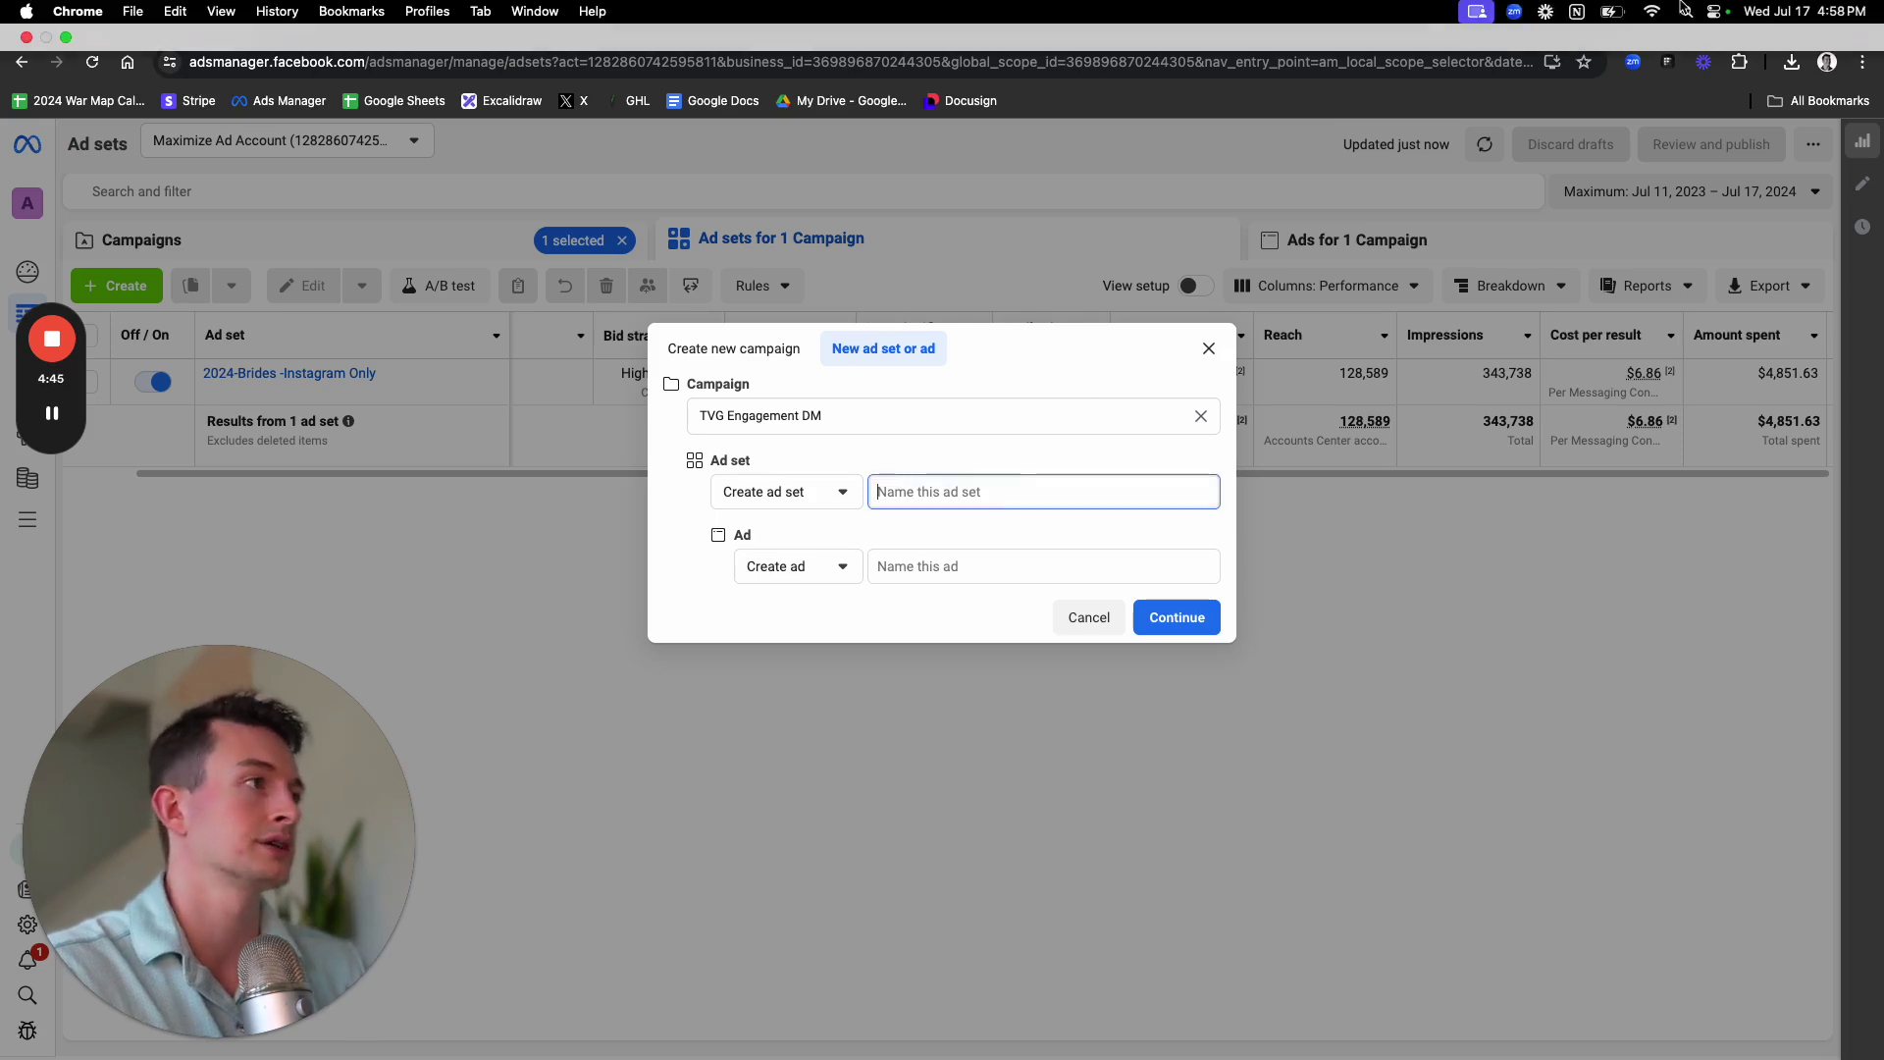
{"action": "type", "text": "Ji"}
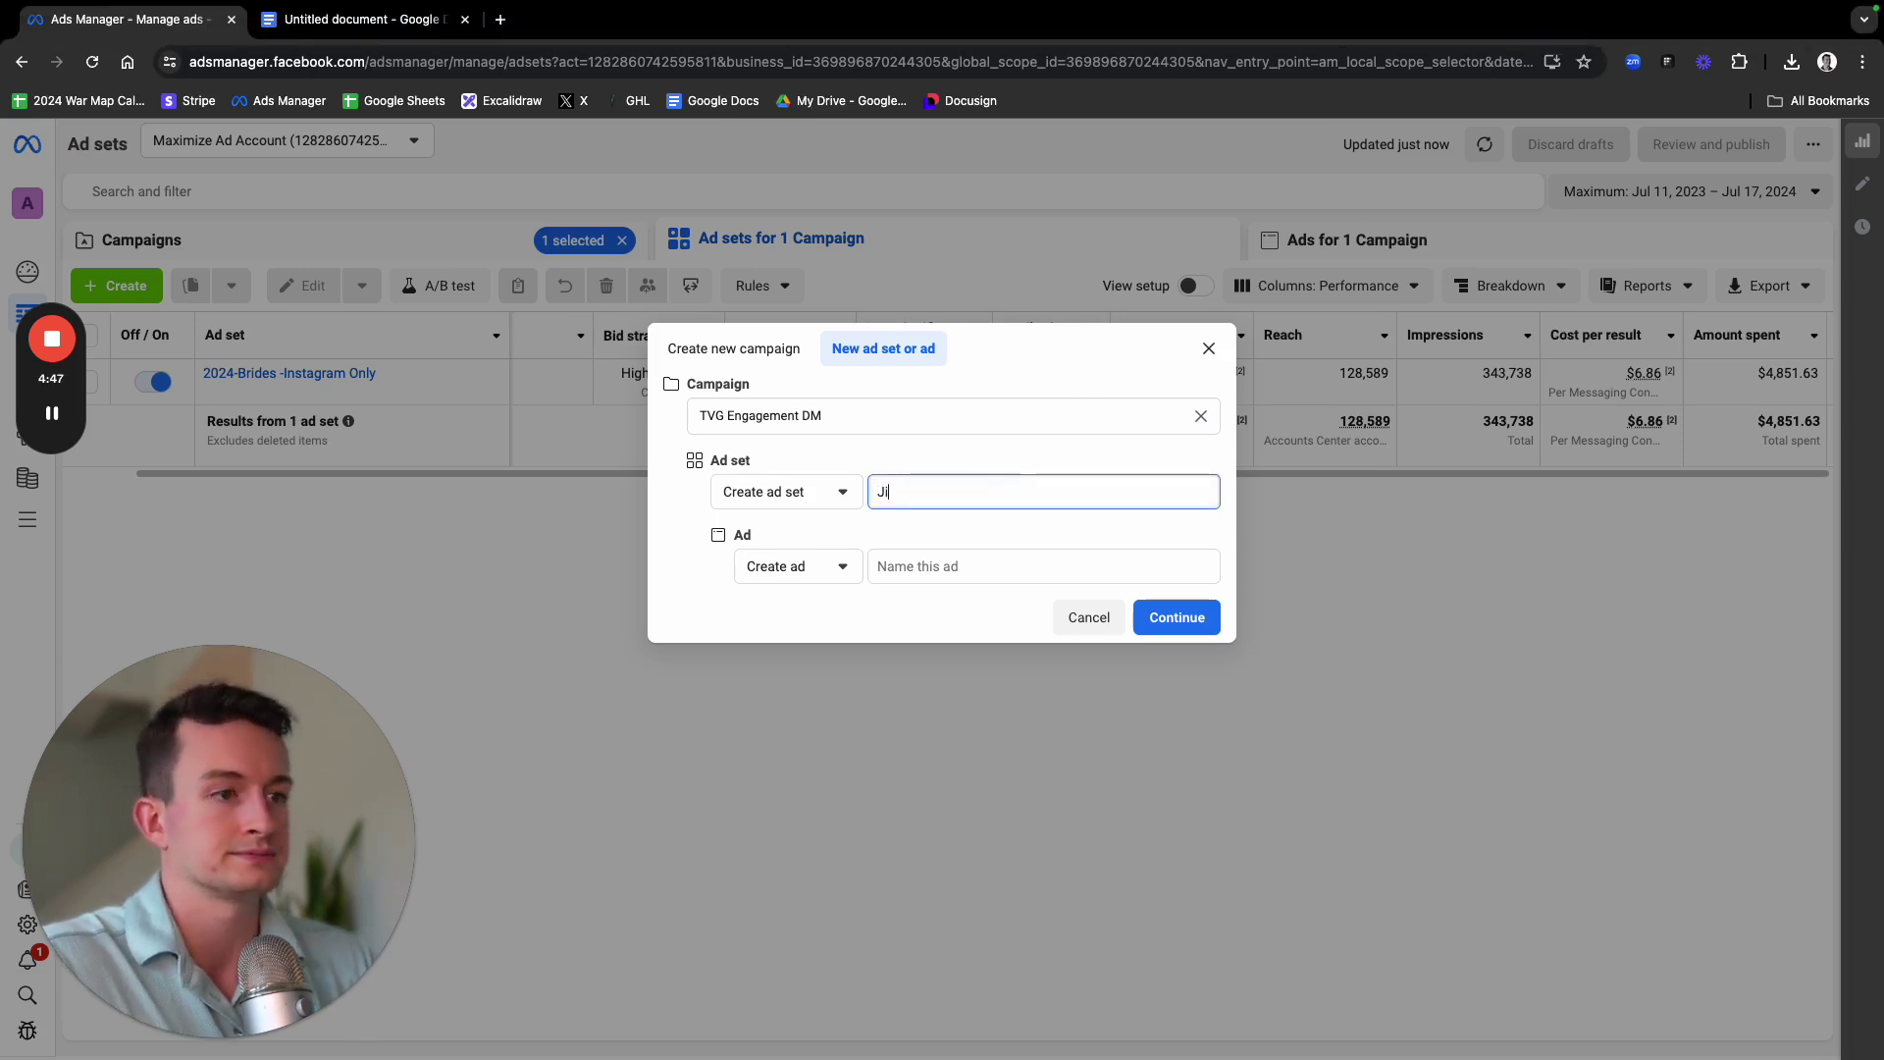
{"action": "type", "text": "lt"}
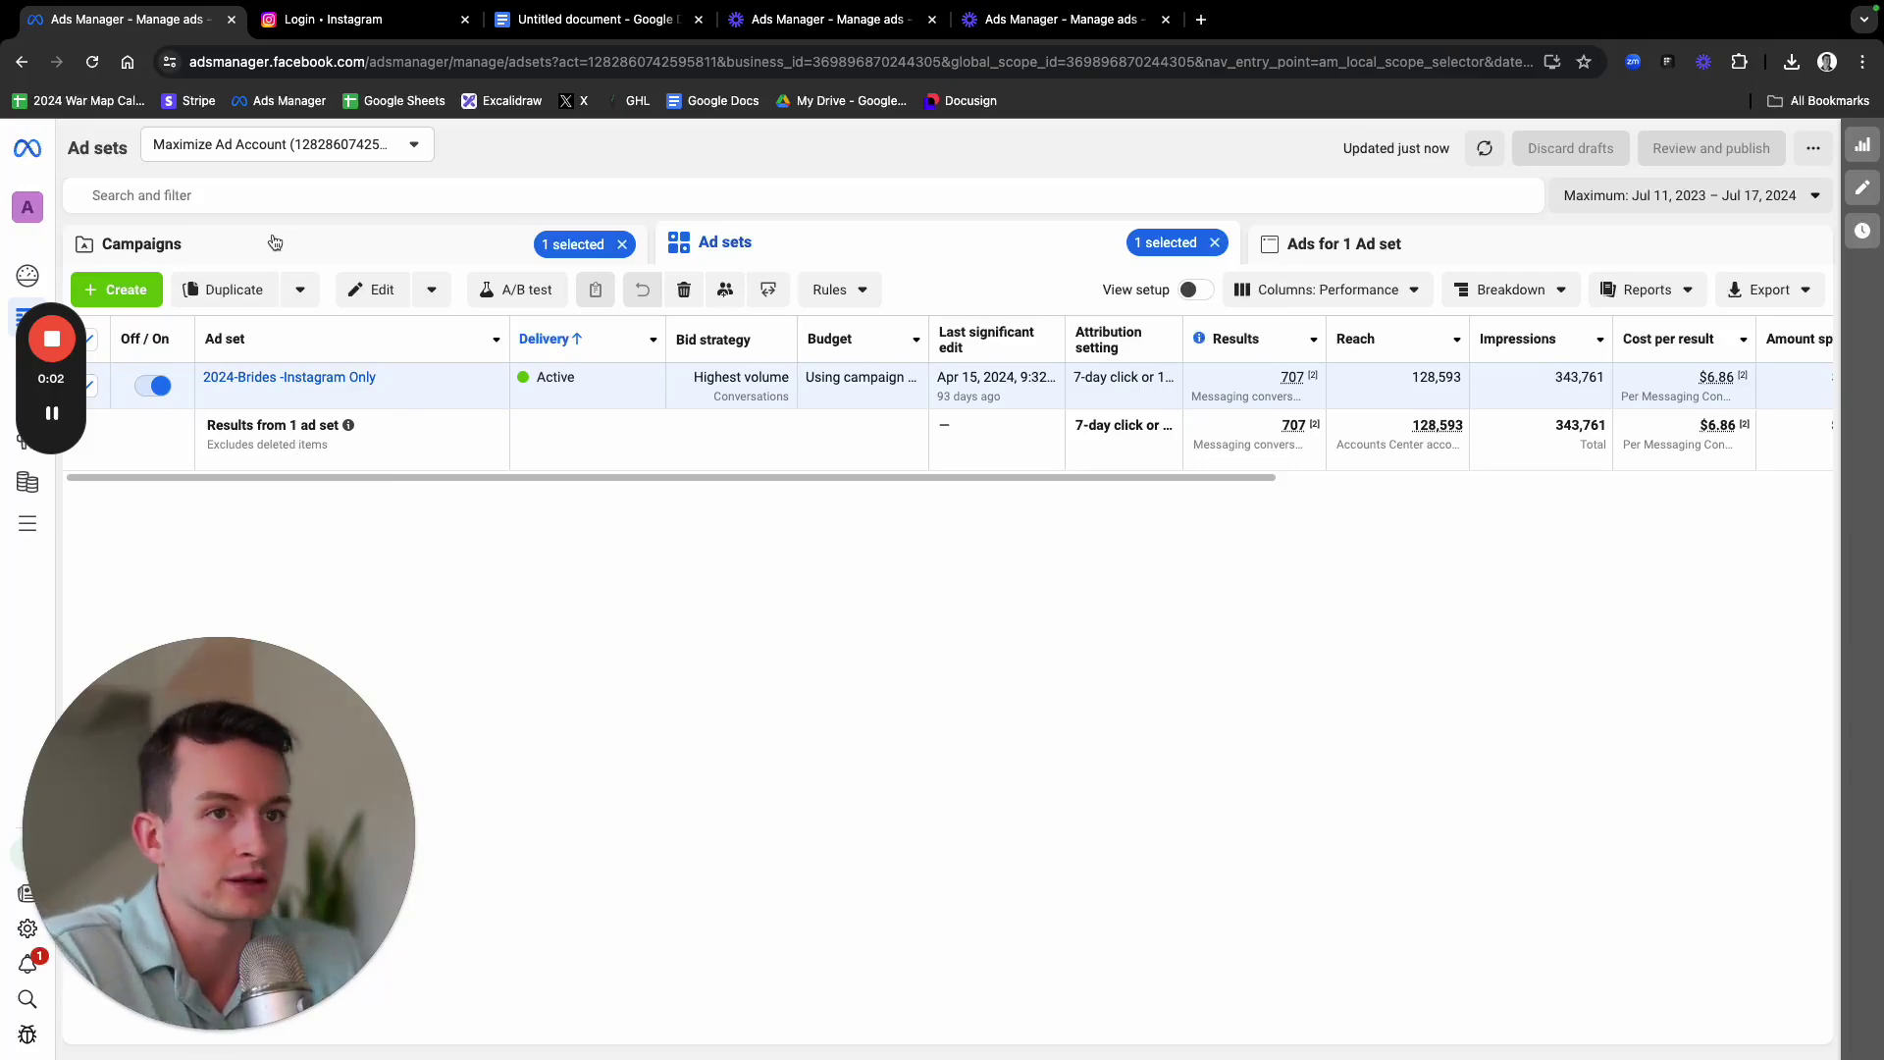
Duplicate the 2024-Brides -Instagram Only ad set as one copy in its original campaign
{"action": "left_click", "coordinate": [274, 246]}
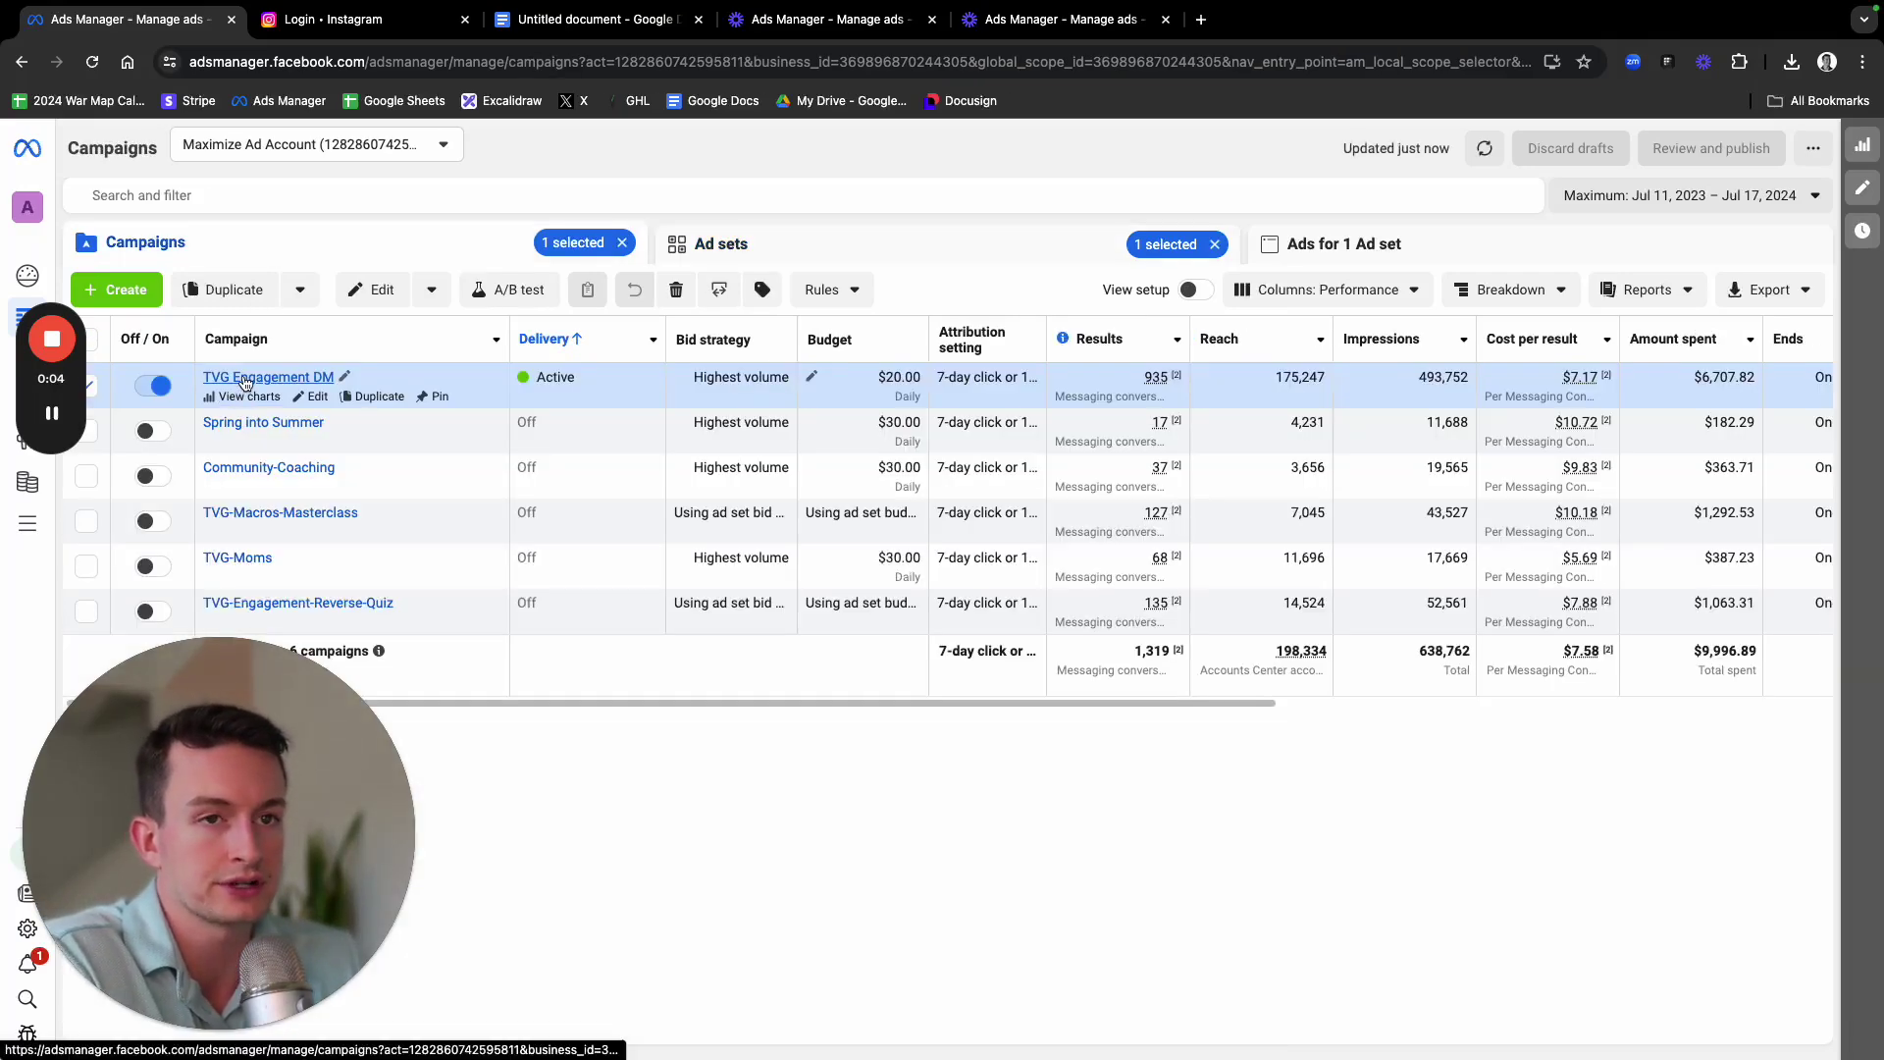
{"action": "left_click", "coordinate": [245, 379]}
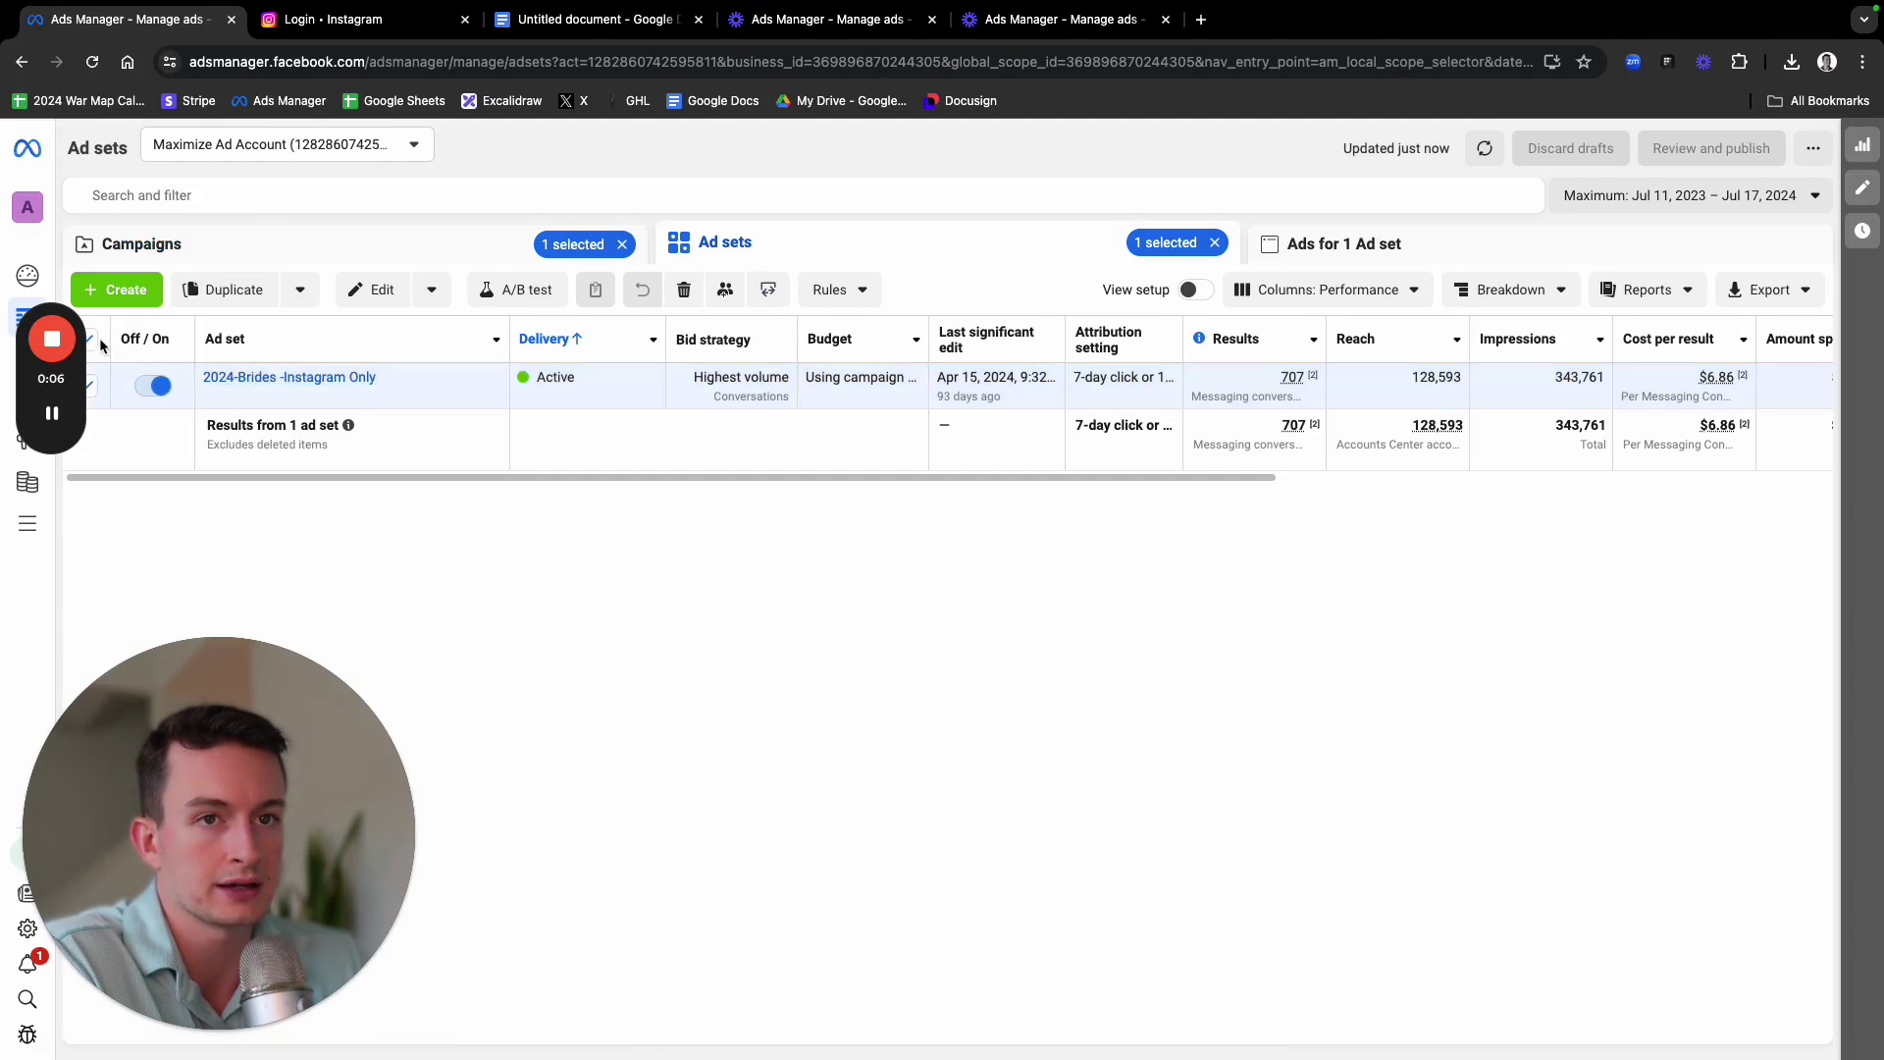
{"action": "left_click", "coordinate": [90, 386]}
{"action": "left_click", "coordinate": [91, 386]}
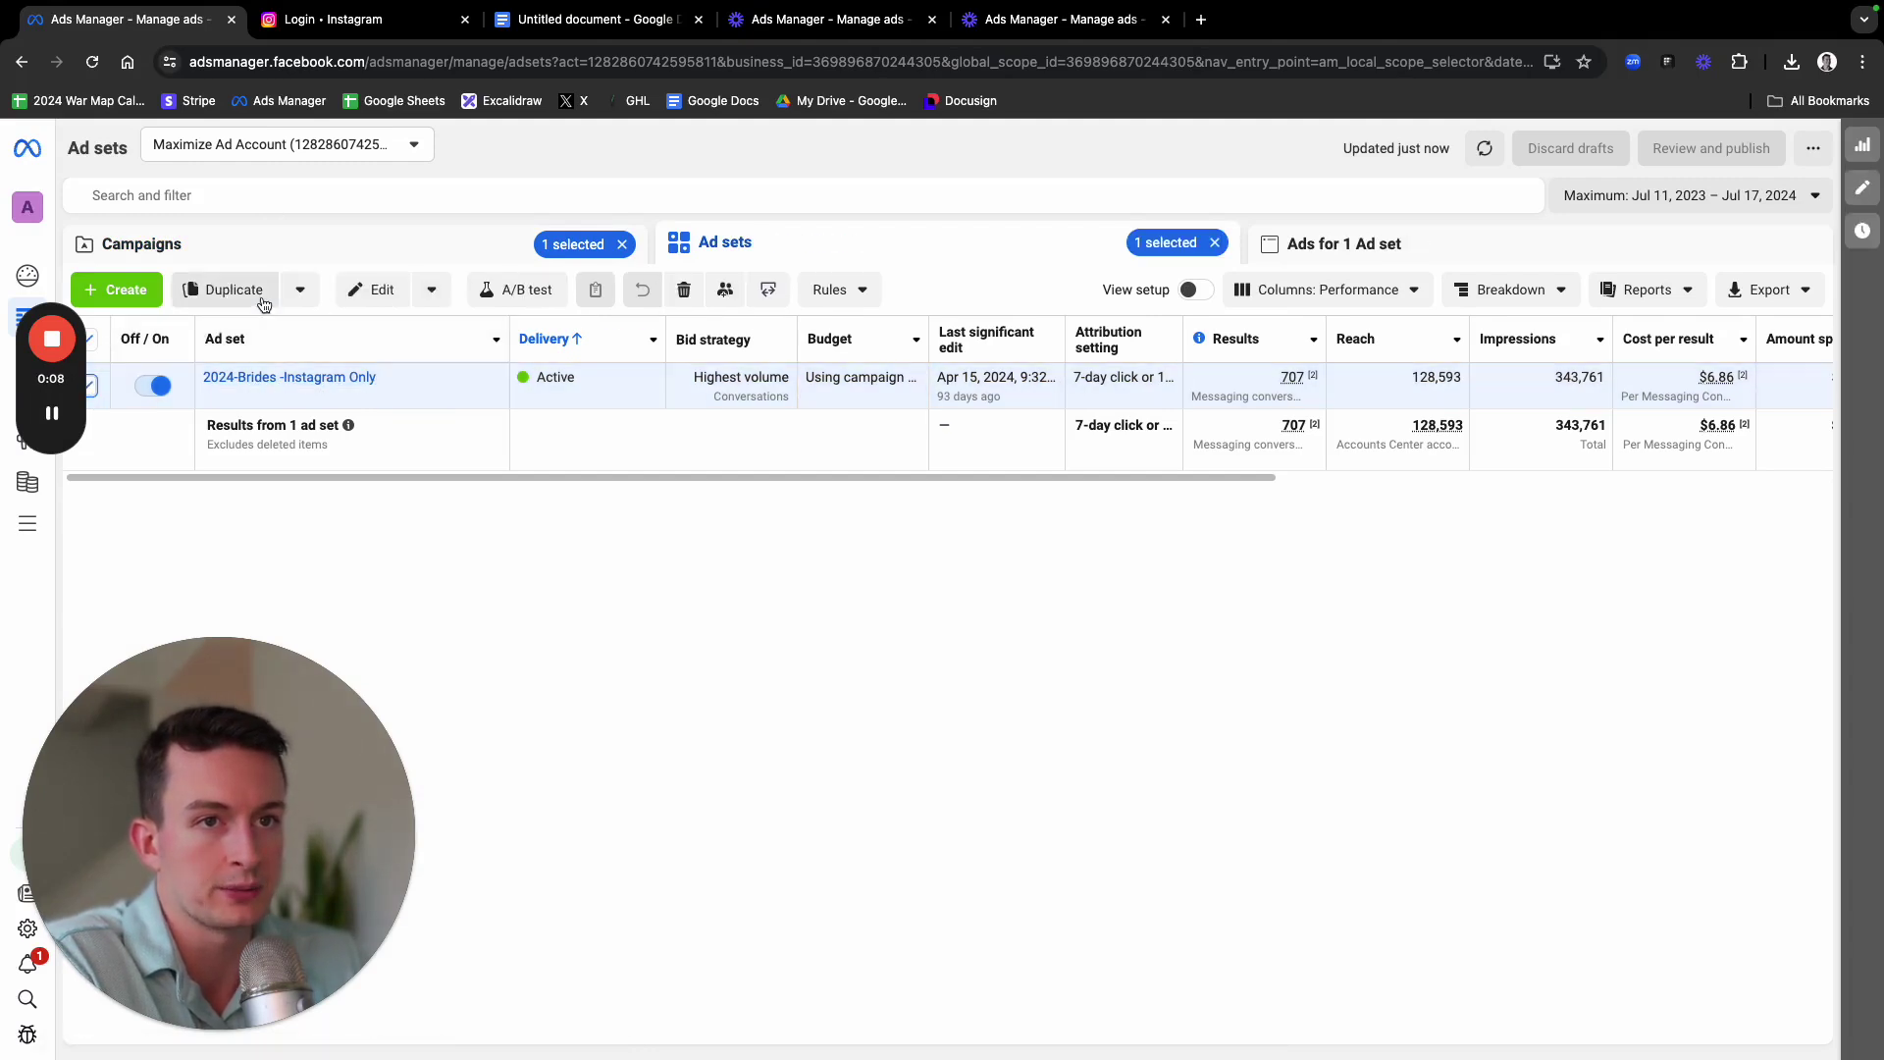
{"action": "left_click", "coordinate": [232, 288]}
{"action": "left_click", "coordinate": [834, 525]}
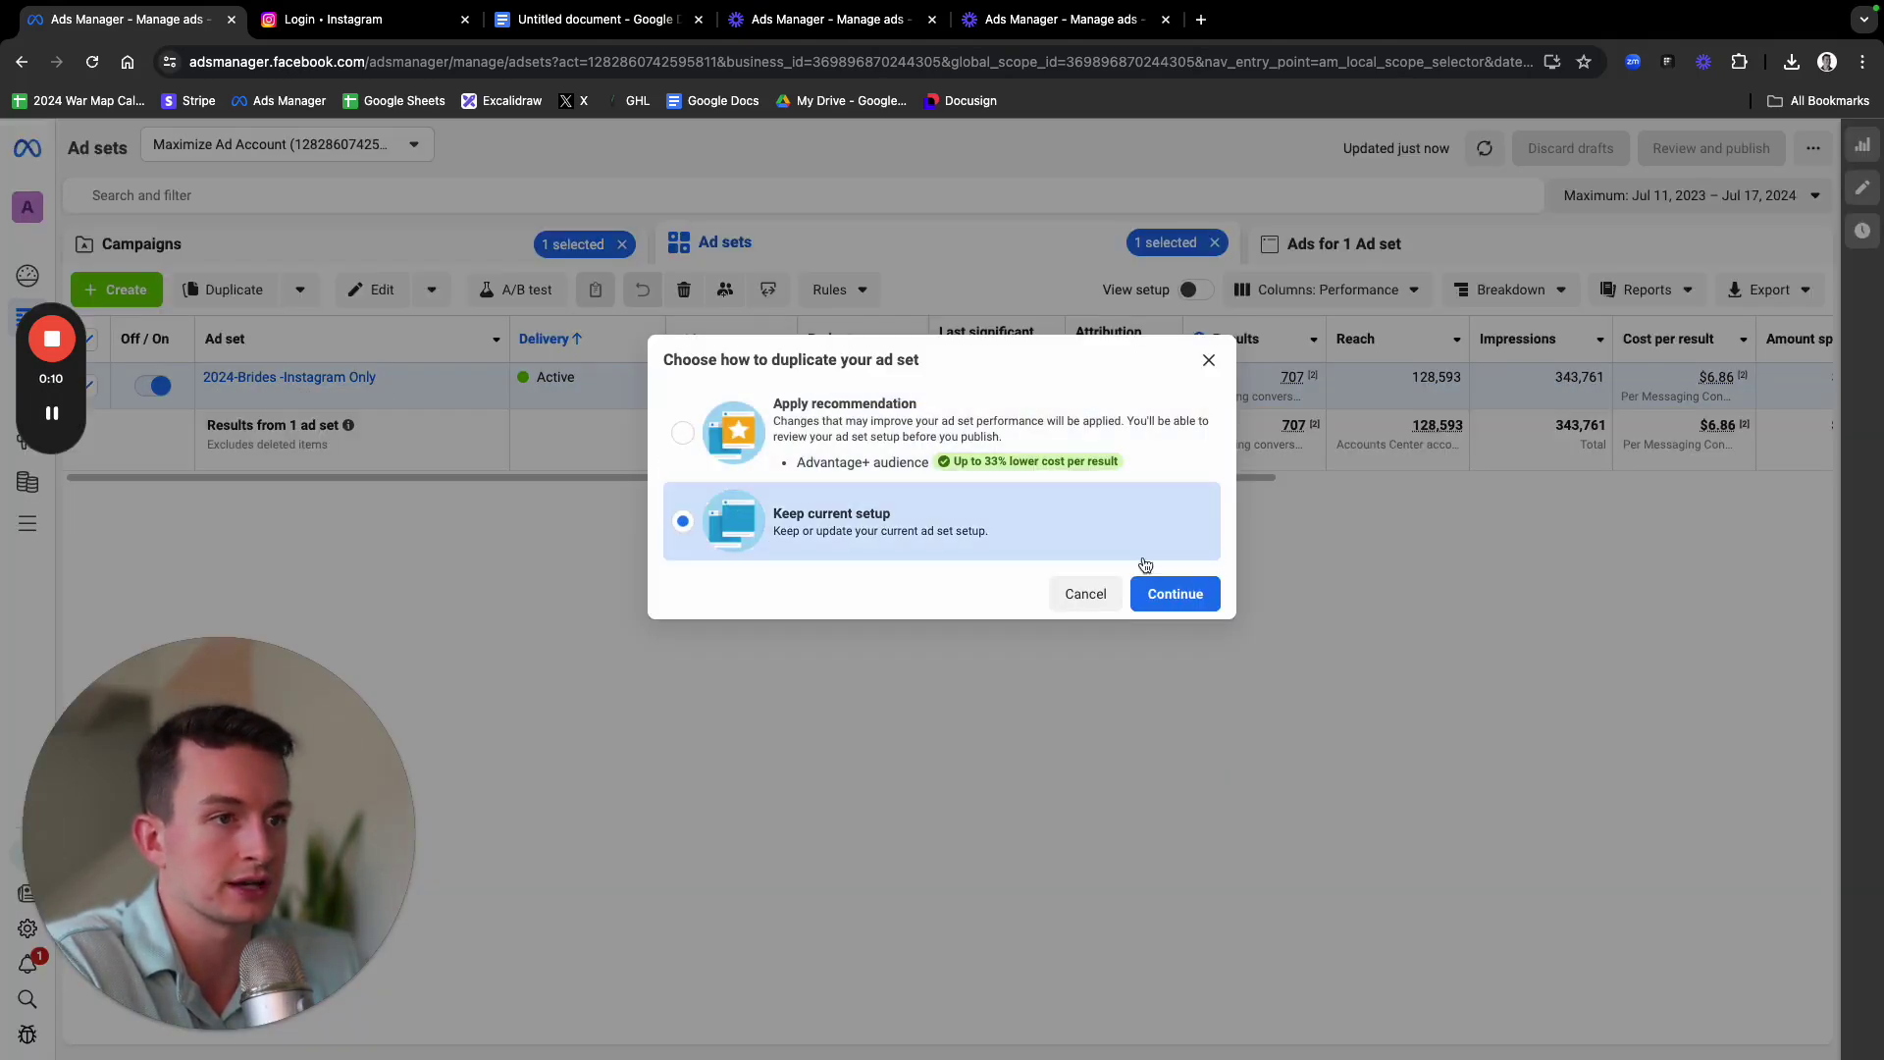
{"action": "left_click", "coordinate": [1182, 594]}
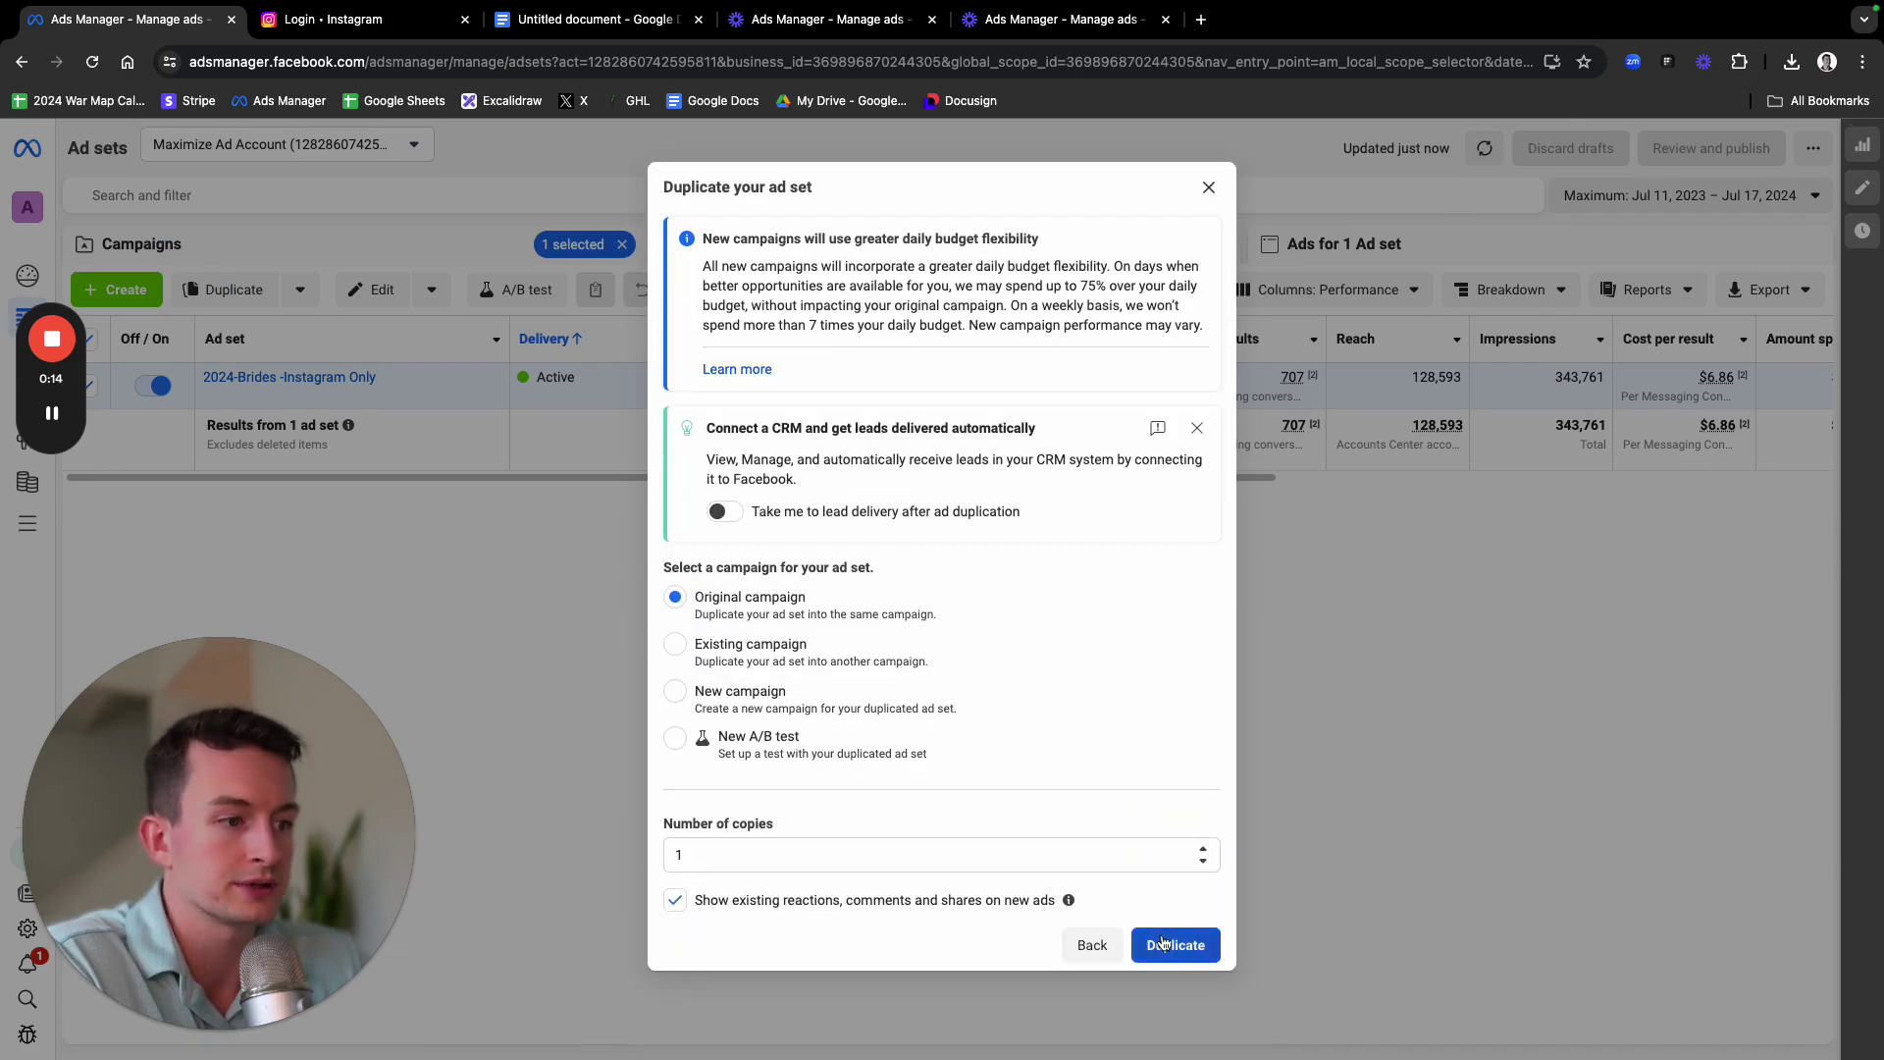
{"action": "left_click", "coordinate": [1176, 945]}
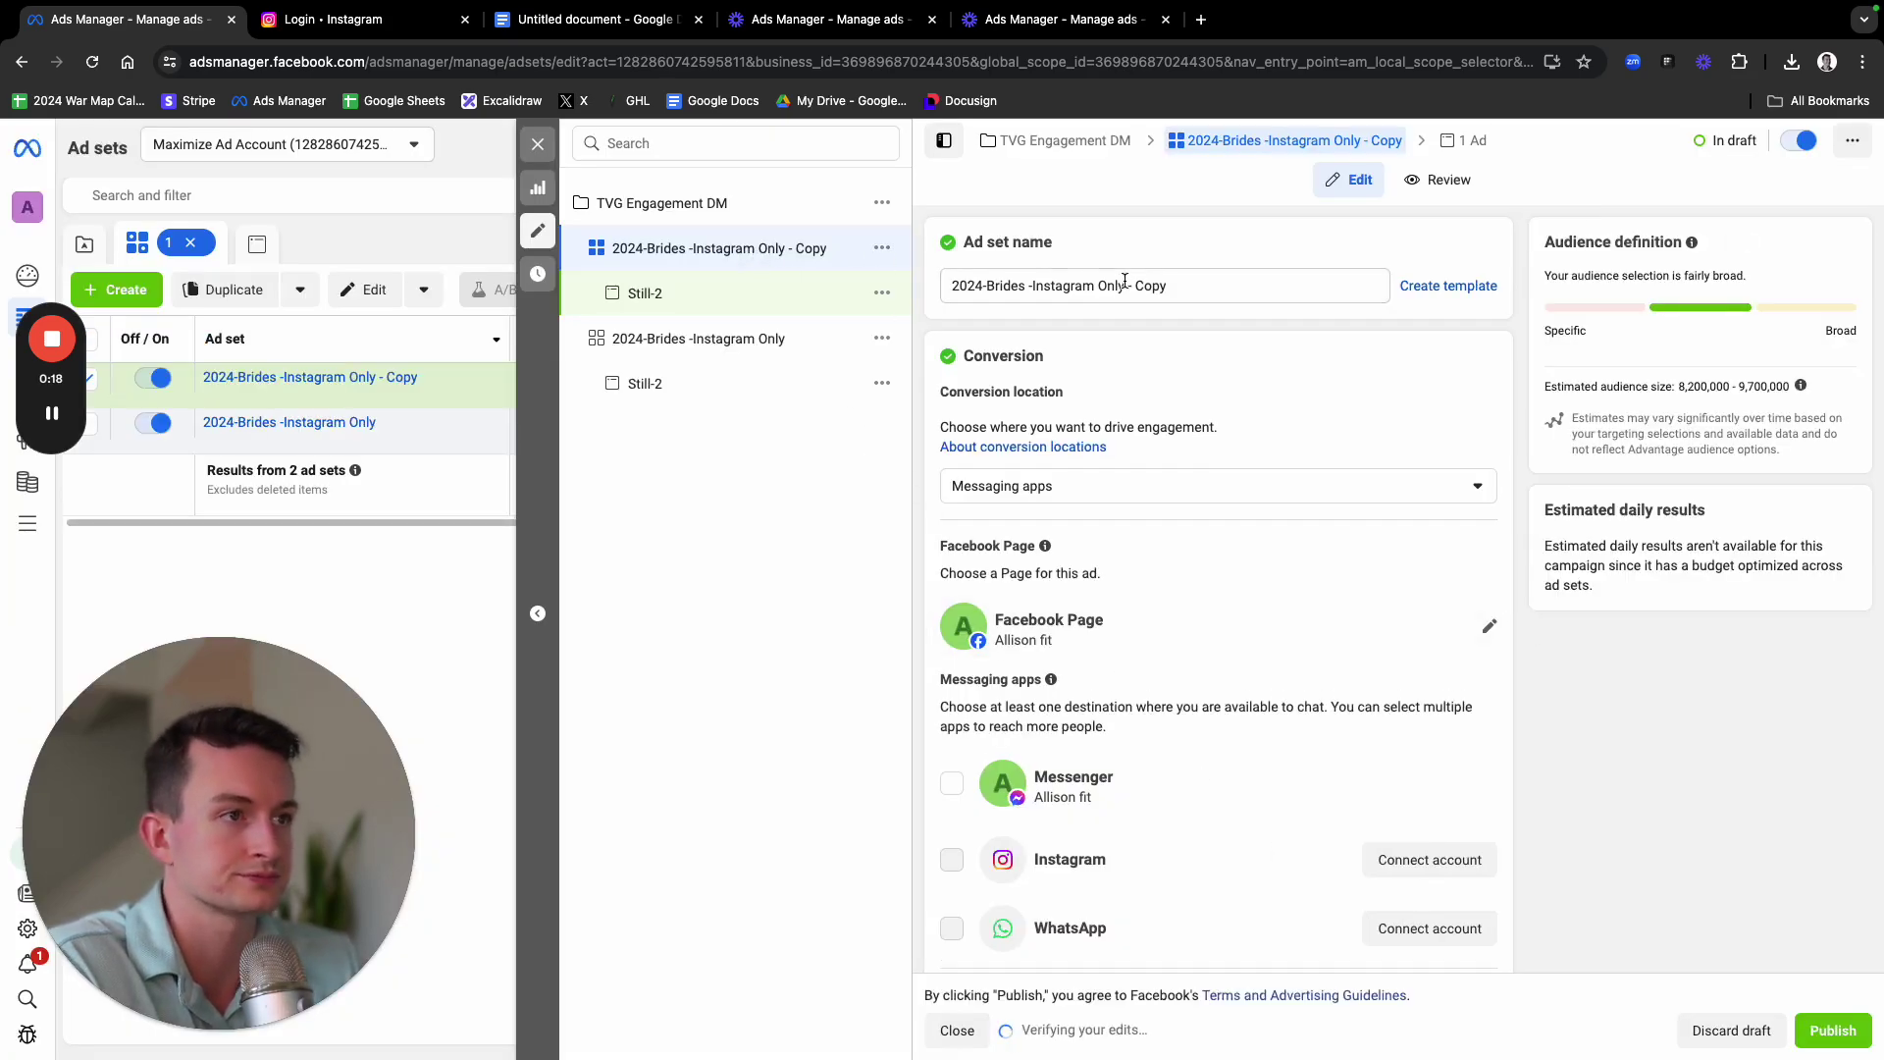
Rename the copied ad set to July CTA
{"action": "left_click_drag", "start_coordinate": [1176, 285], "coordinate": [940, 291]}
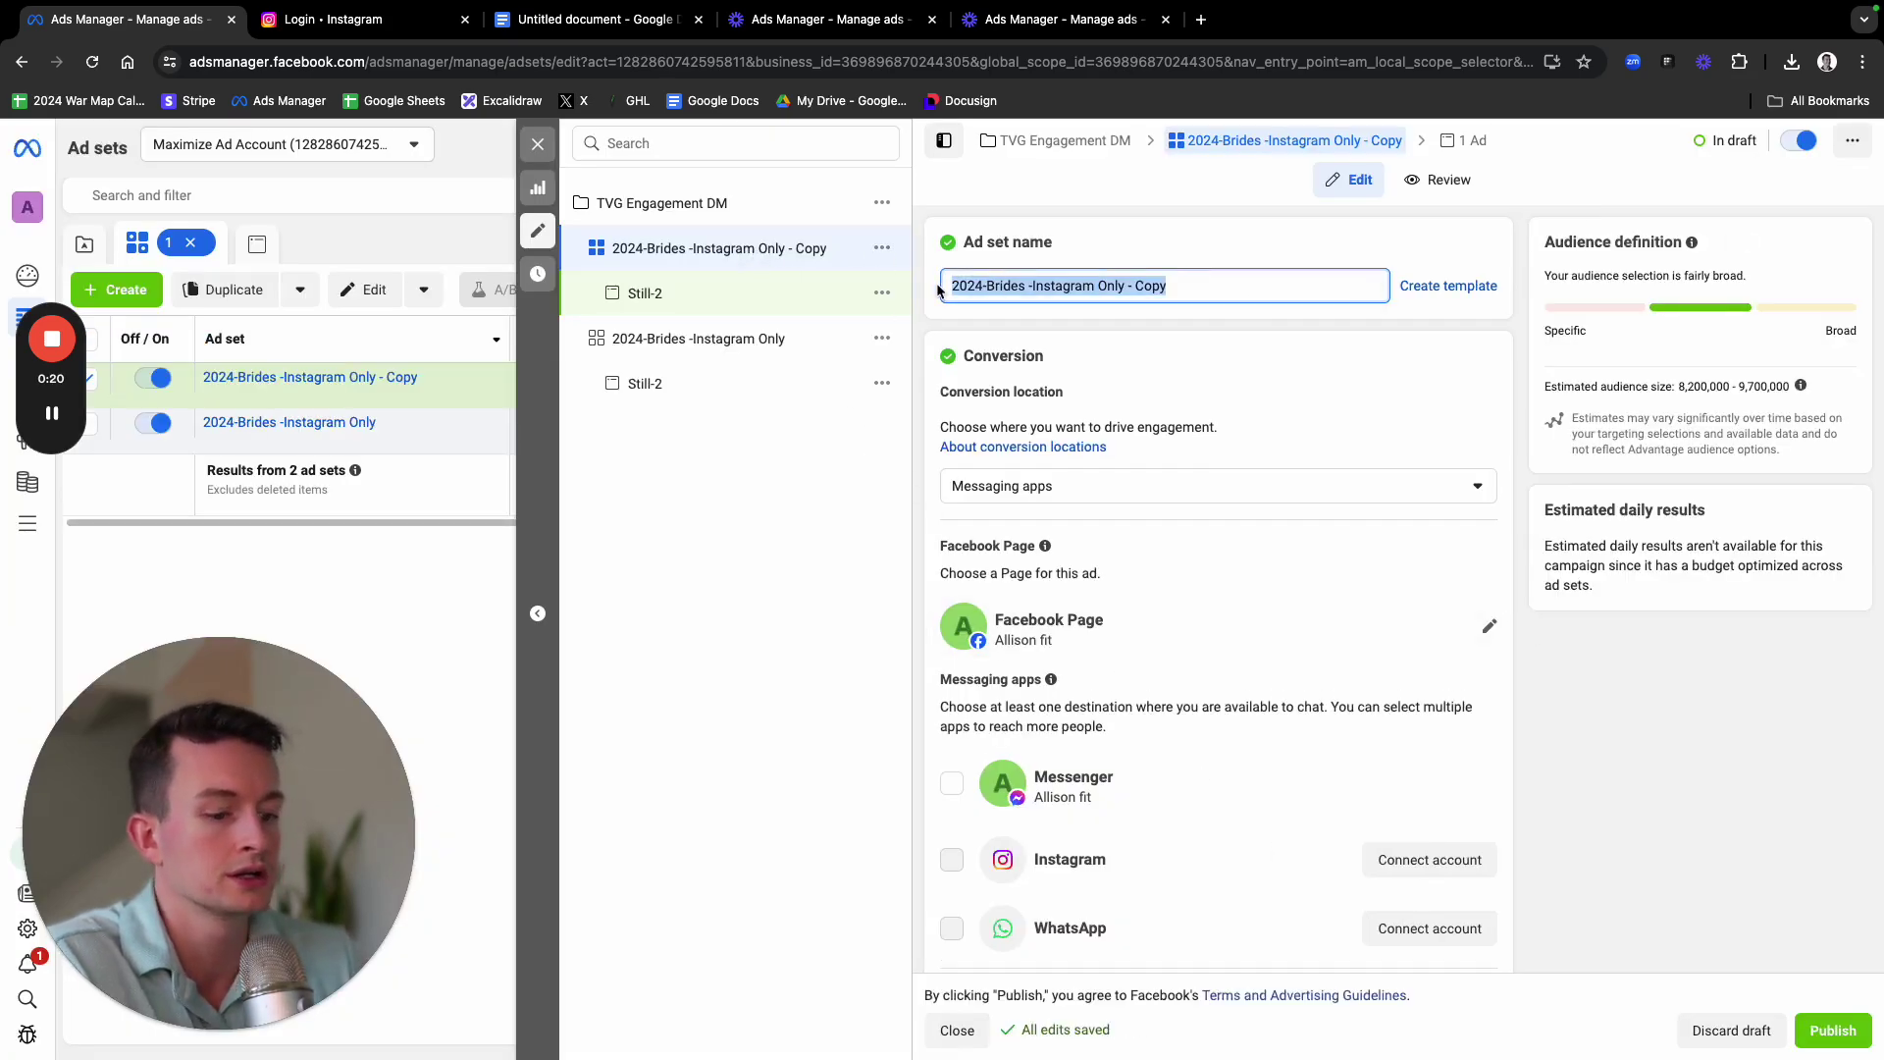
{"action": "type", "text": "JUl"}
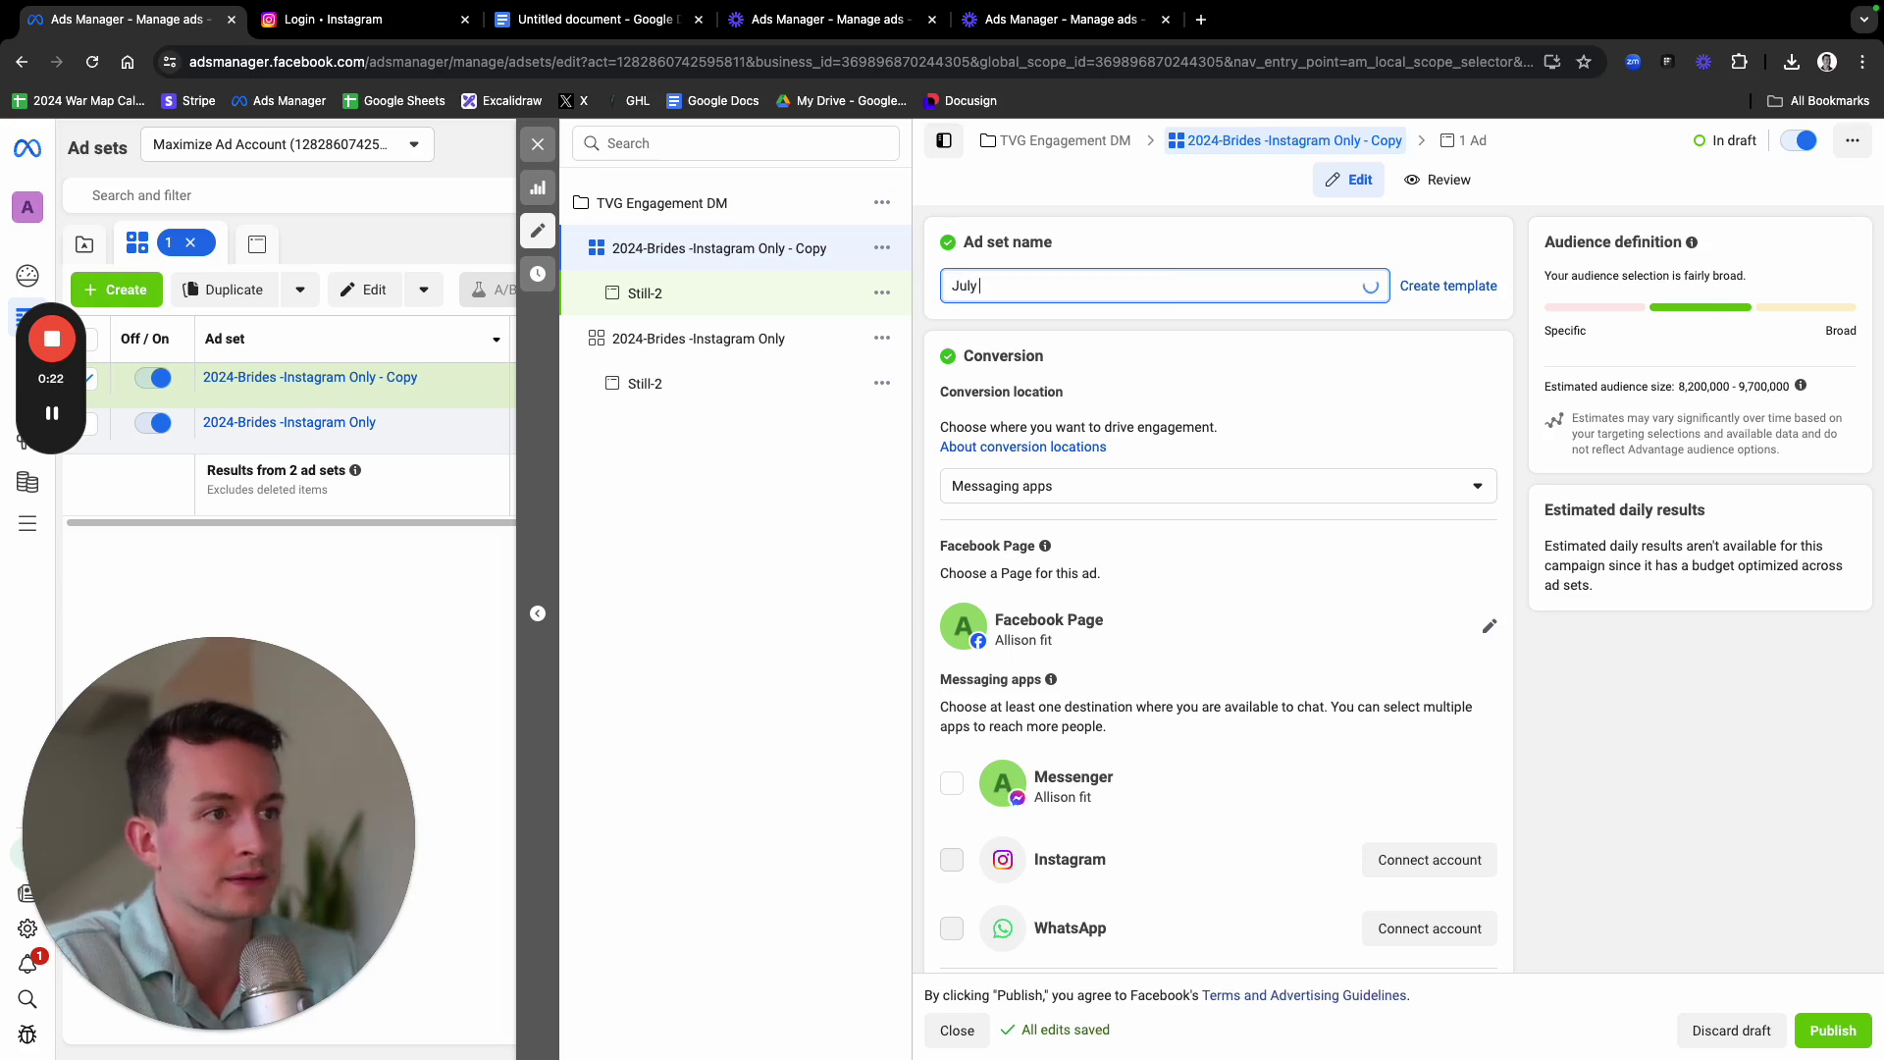
{"action": "left_click", "coordinate": [1199, 234]}
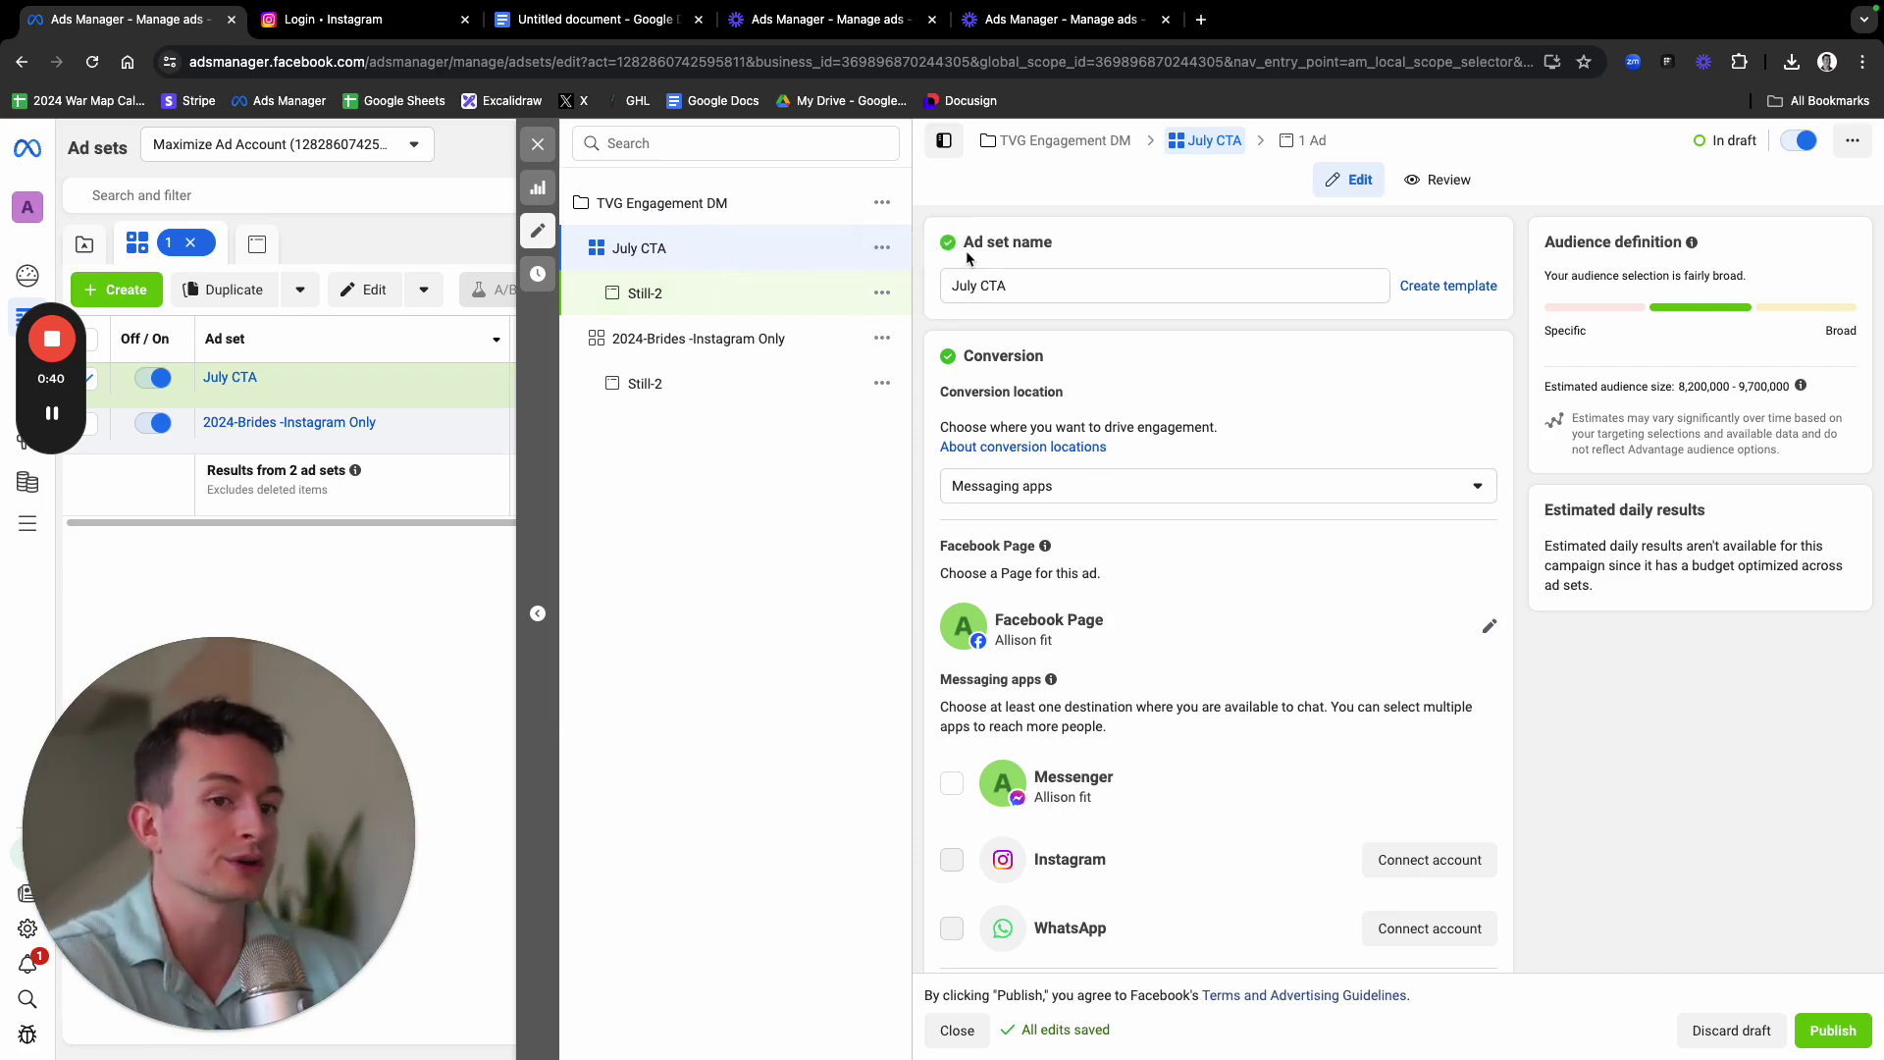
Remove the Wedding dress, Wedding ring and Weddings interests from July CTA's targeting
{"action": "scroll", "coordinate": [1020, 323], "scroll_direction": "down", "scroll_amount": 5}
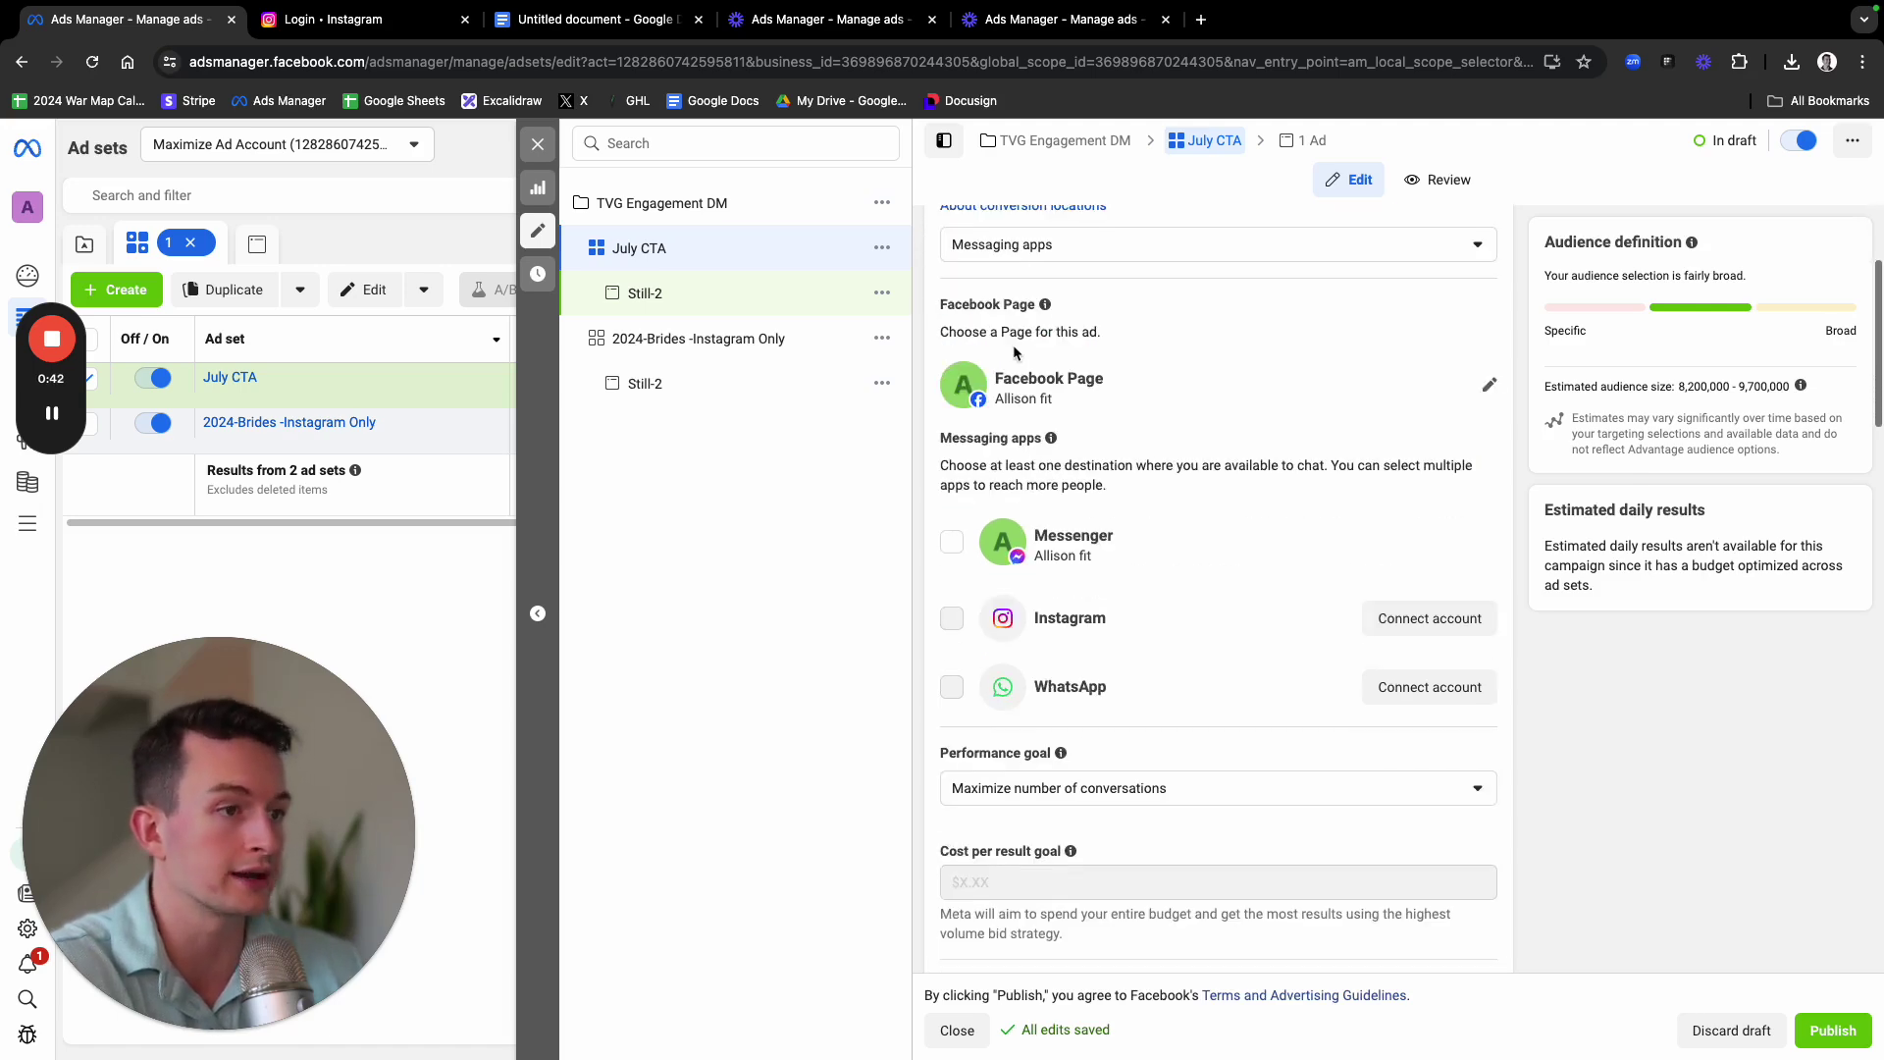
{"action": "scroll", "coordinate": [1015, 345], "scroll_direction": "up", "scroll_amount": 4}
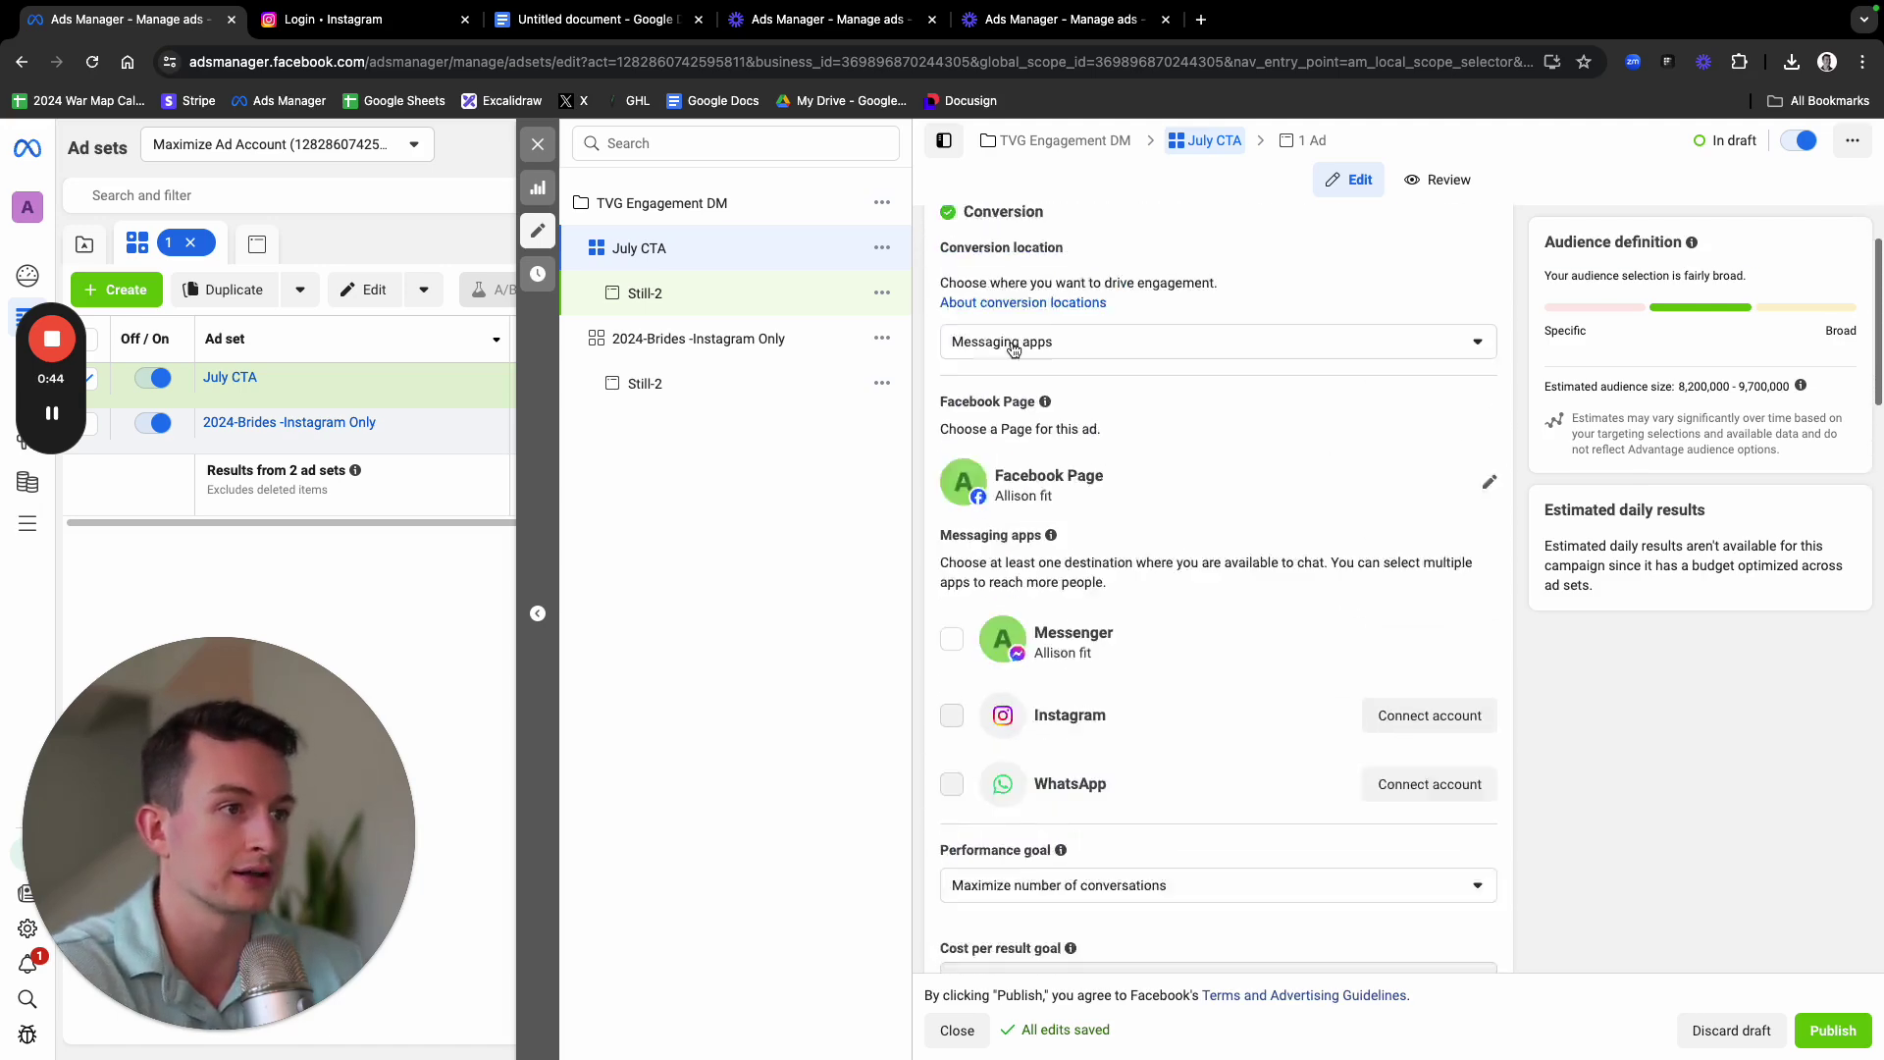
{"action": "scroll", "coordinate": [1015, 343], "scroll_direction": "up", "scroll_amount": 2}
{"action": "left_click", "coordinate": [760, 294]}
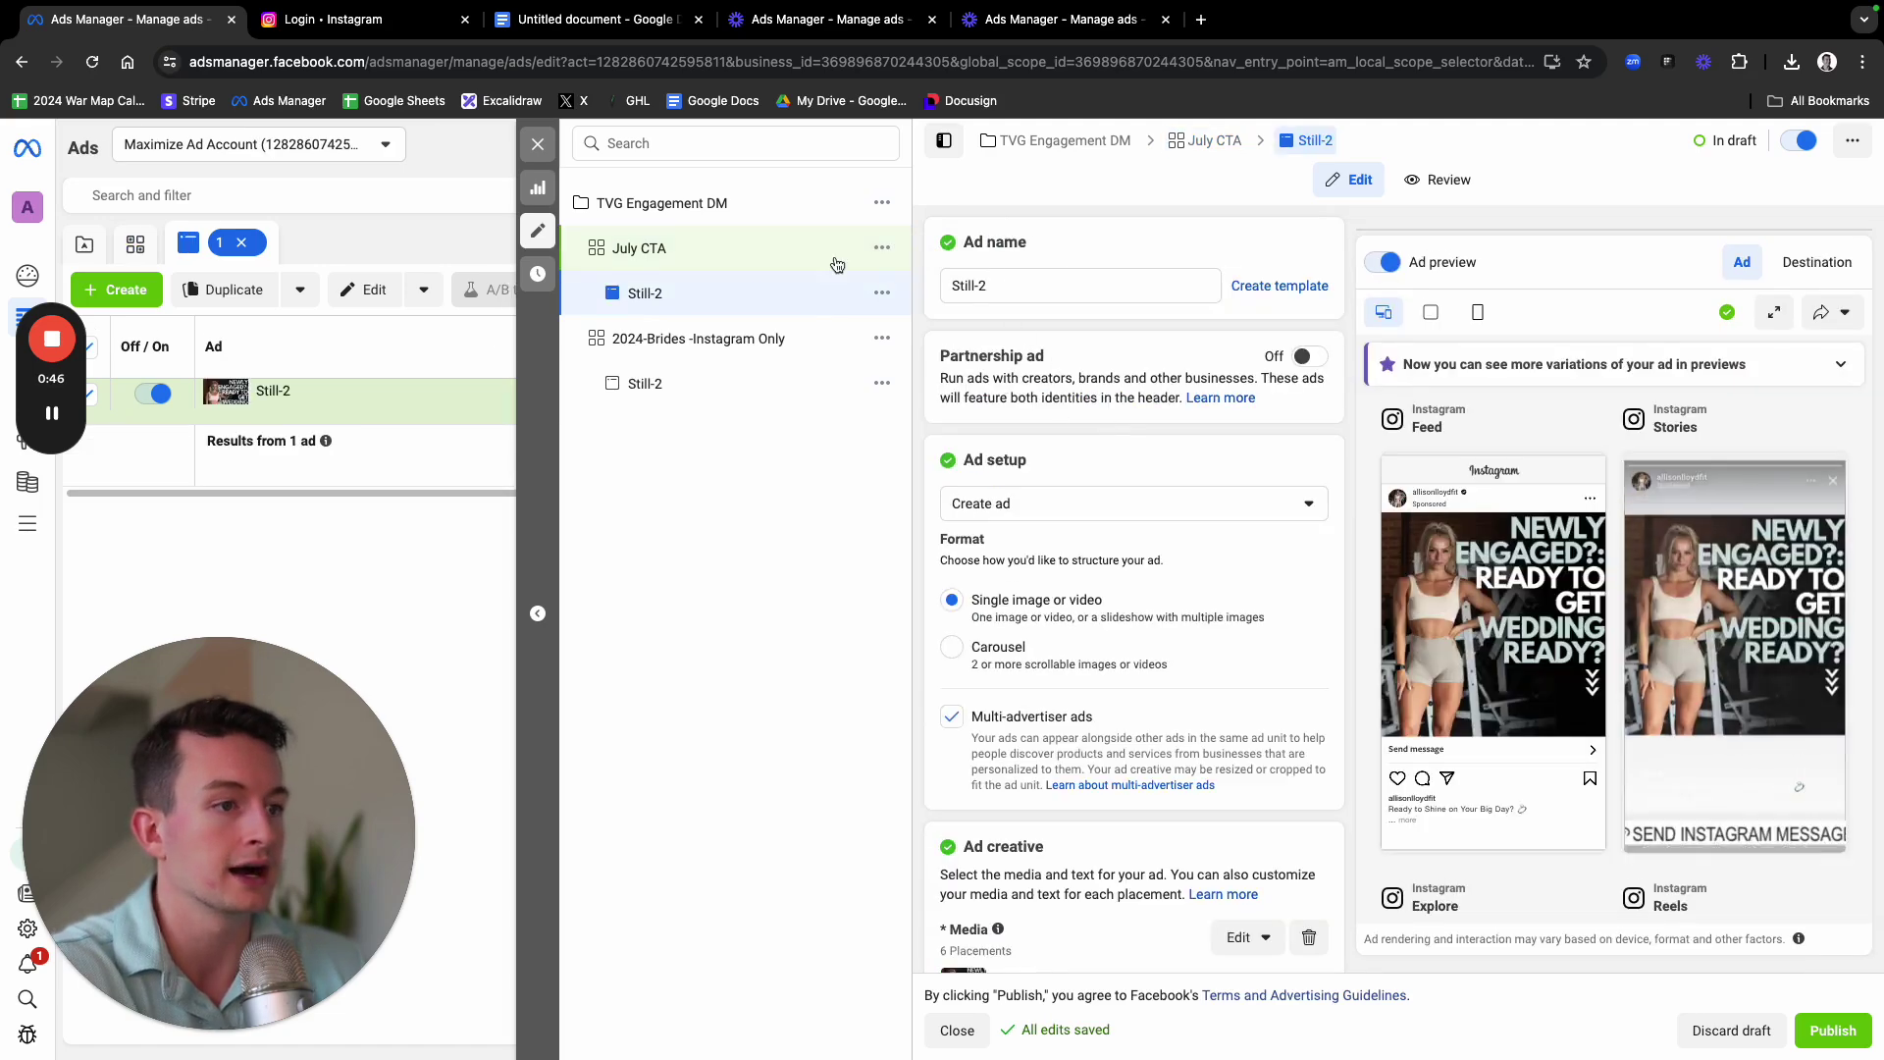
{"action": "left_click", "coordinate": [639, 248]}
{"action": "scroll", "coordinate": [1080, 383], "scroll_direction": "down", "scroll_amount": 10}
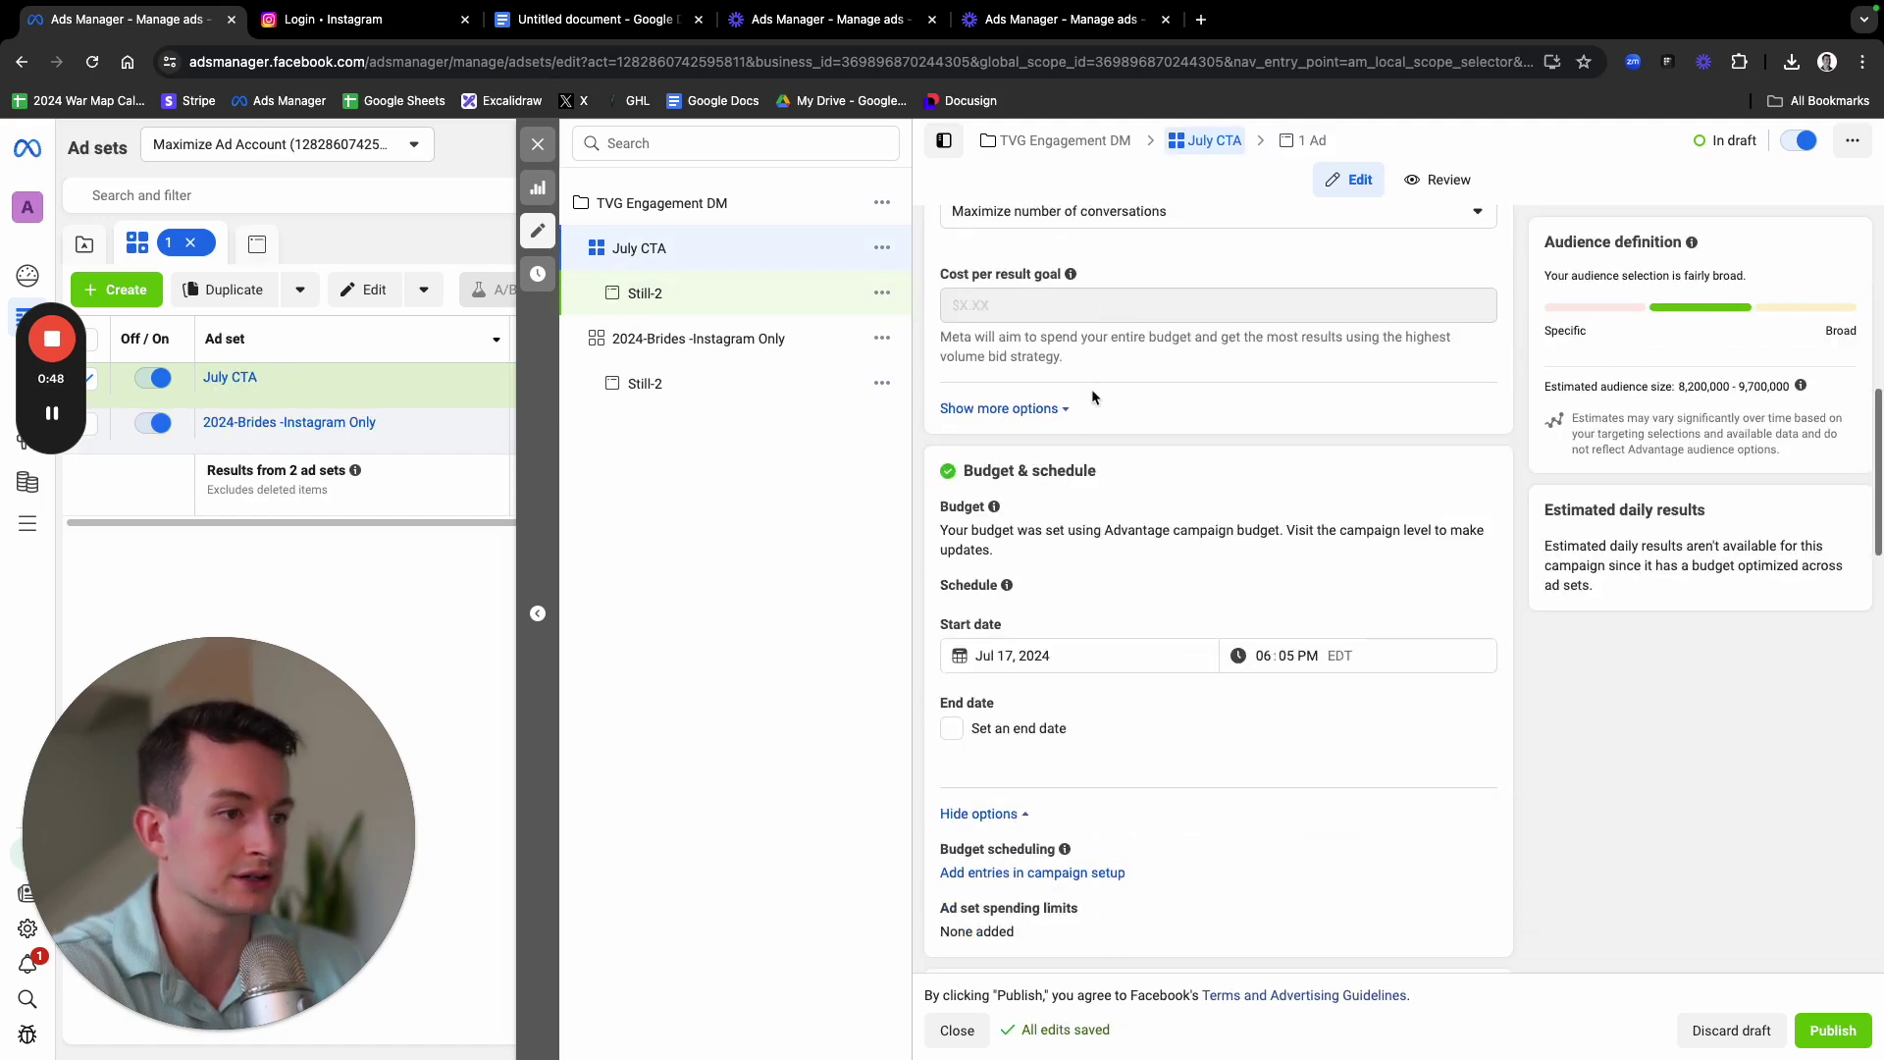
{"action": "scroll", "coordinate": [1109, 406], "scroll_direction": "down", "scroll_amount": 10}
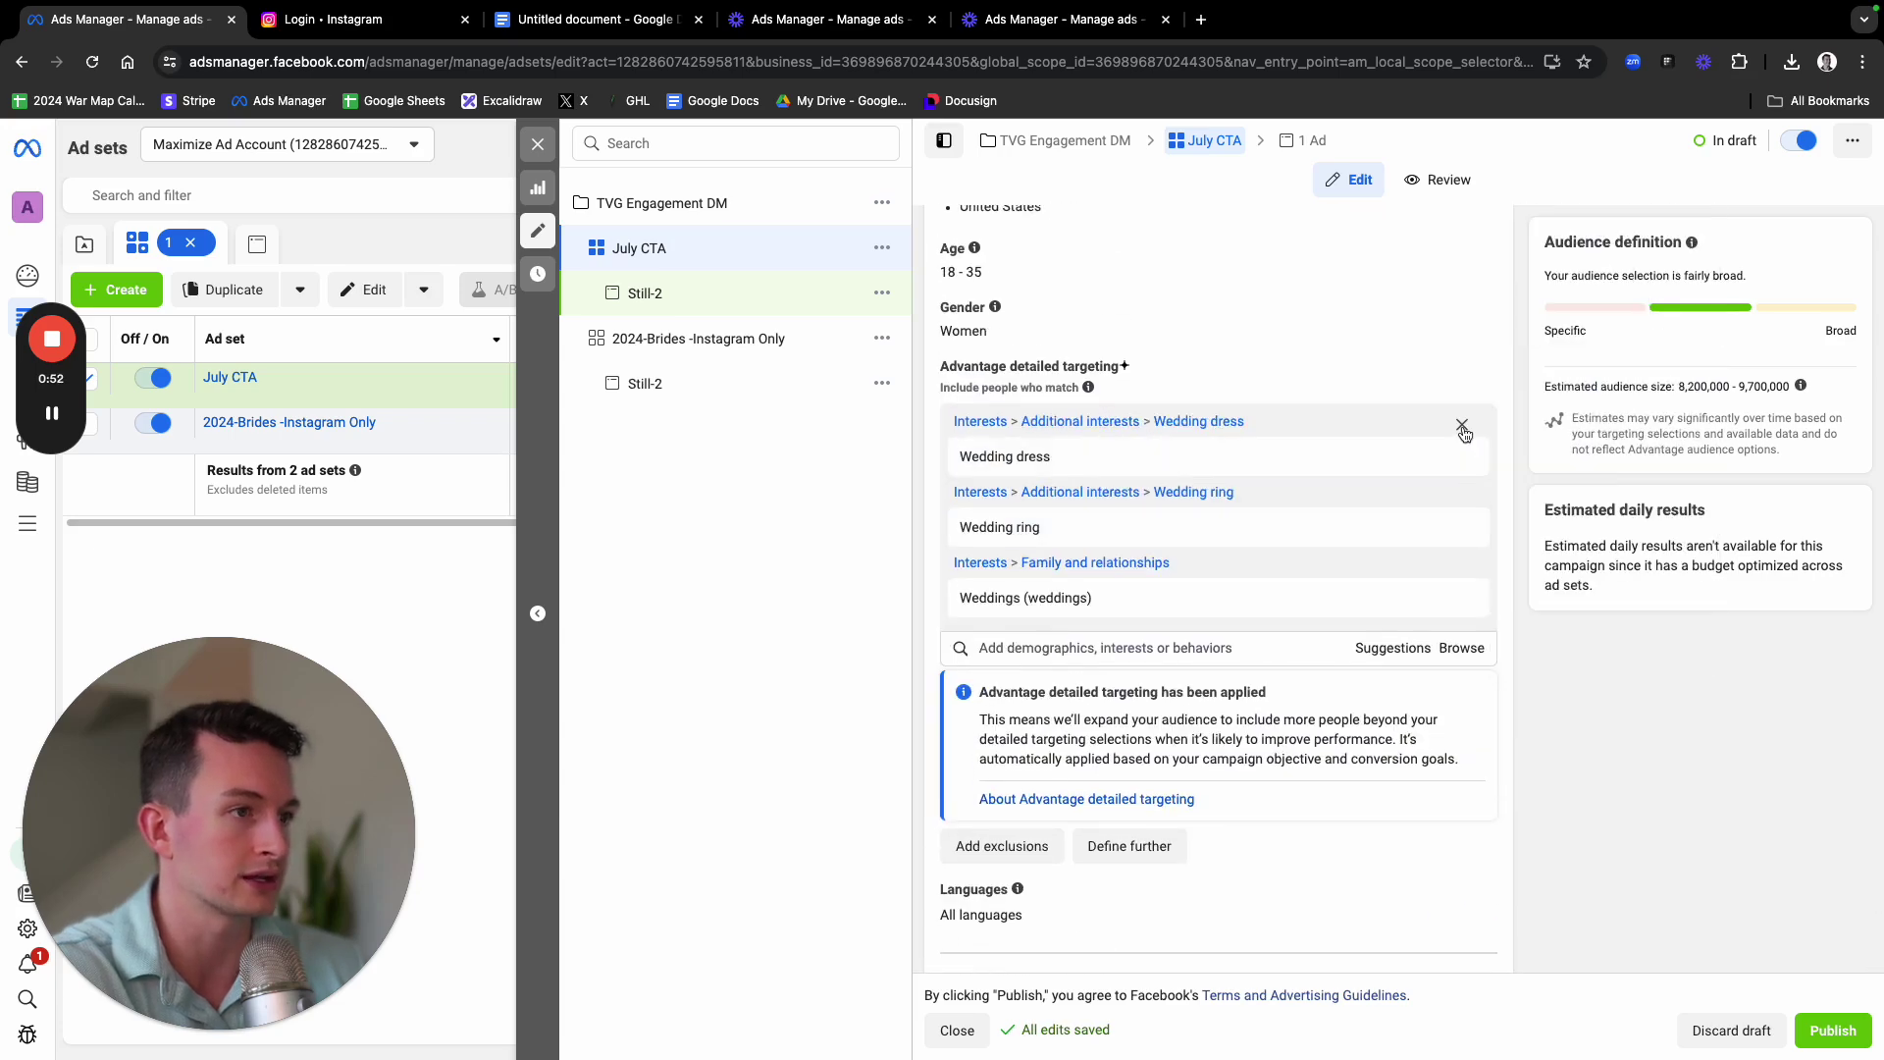
{"action": "left_click", "coordinate": [1462, 429]}
{"action": "left_click", "coordinate": [1462, 429]}
{"action": "left_click", "coordinate": [1463, 429]}
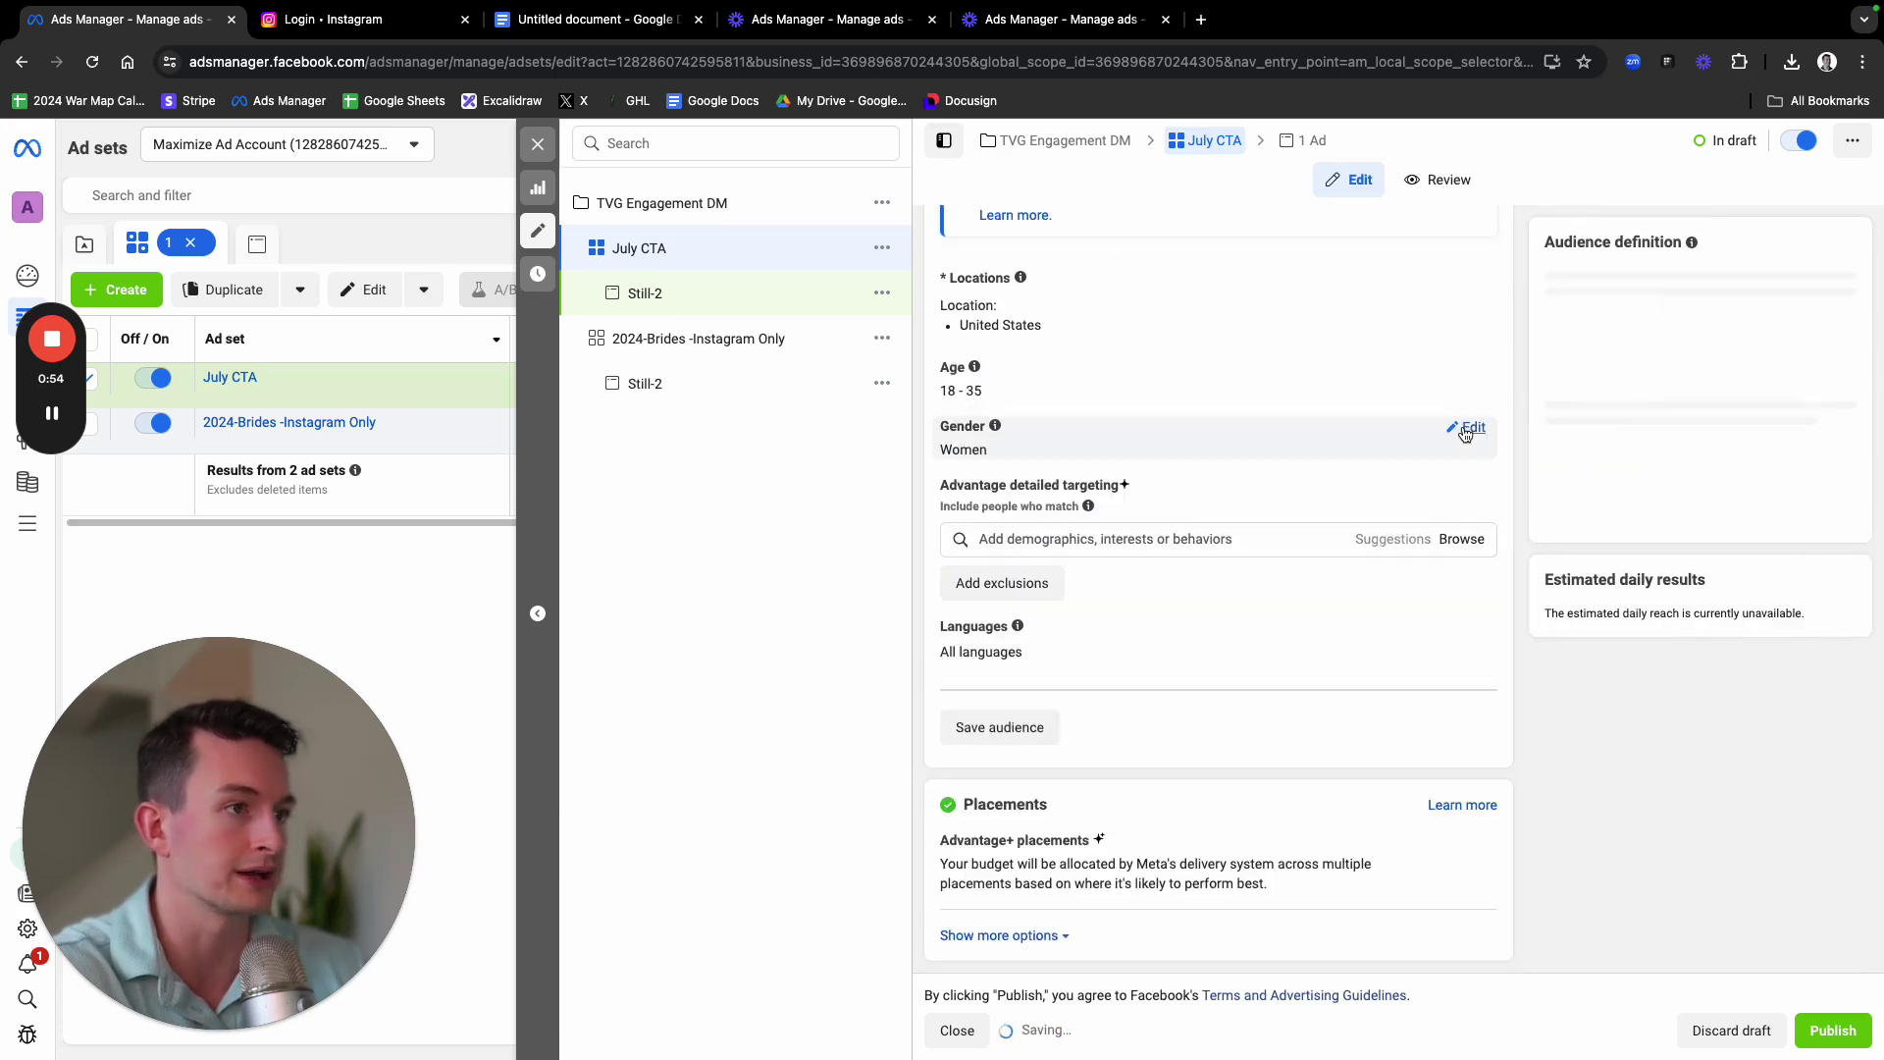
Switch July CTA to Advantage+ audience, suggesting women aged 18–35 in the United States
{"action": "scroll", "coordinate": [1275, 436], "scroll_direction": "up", "scroll_amount": 10}
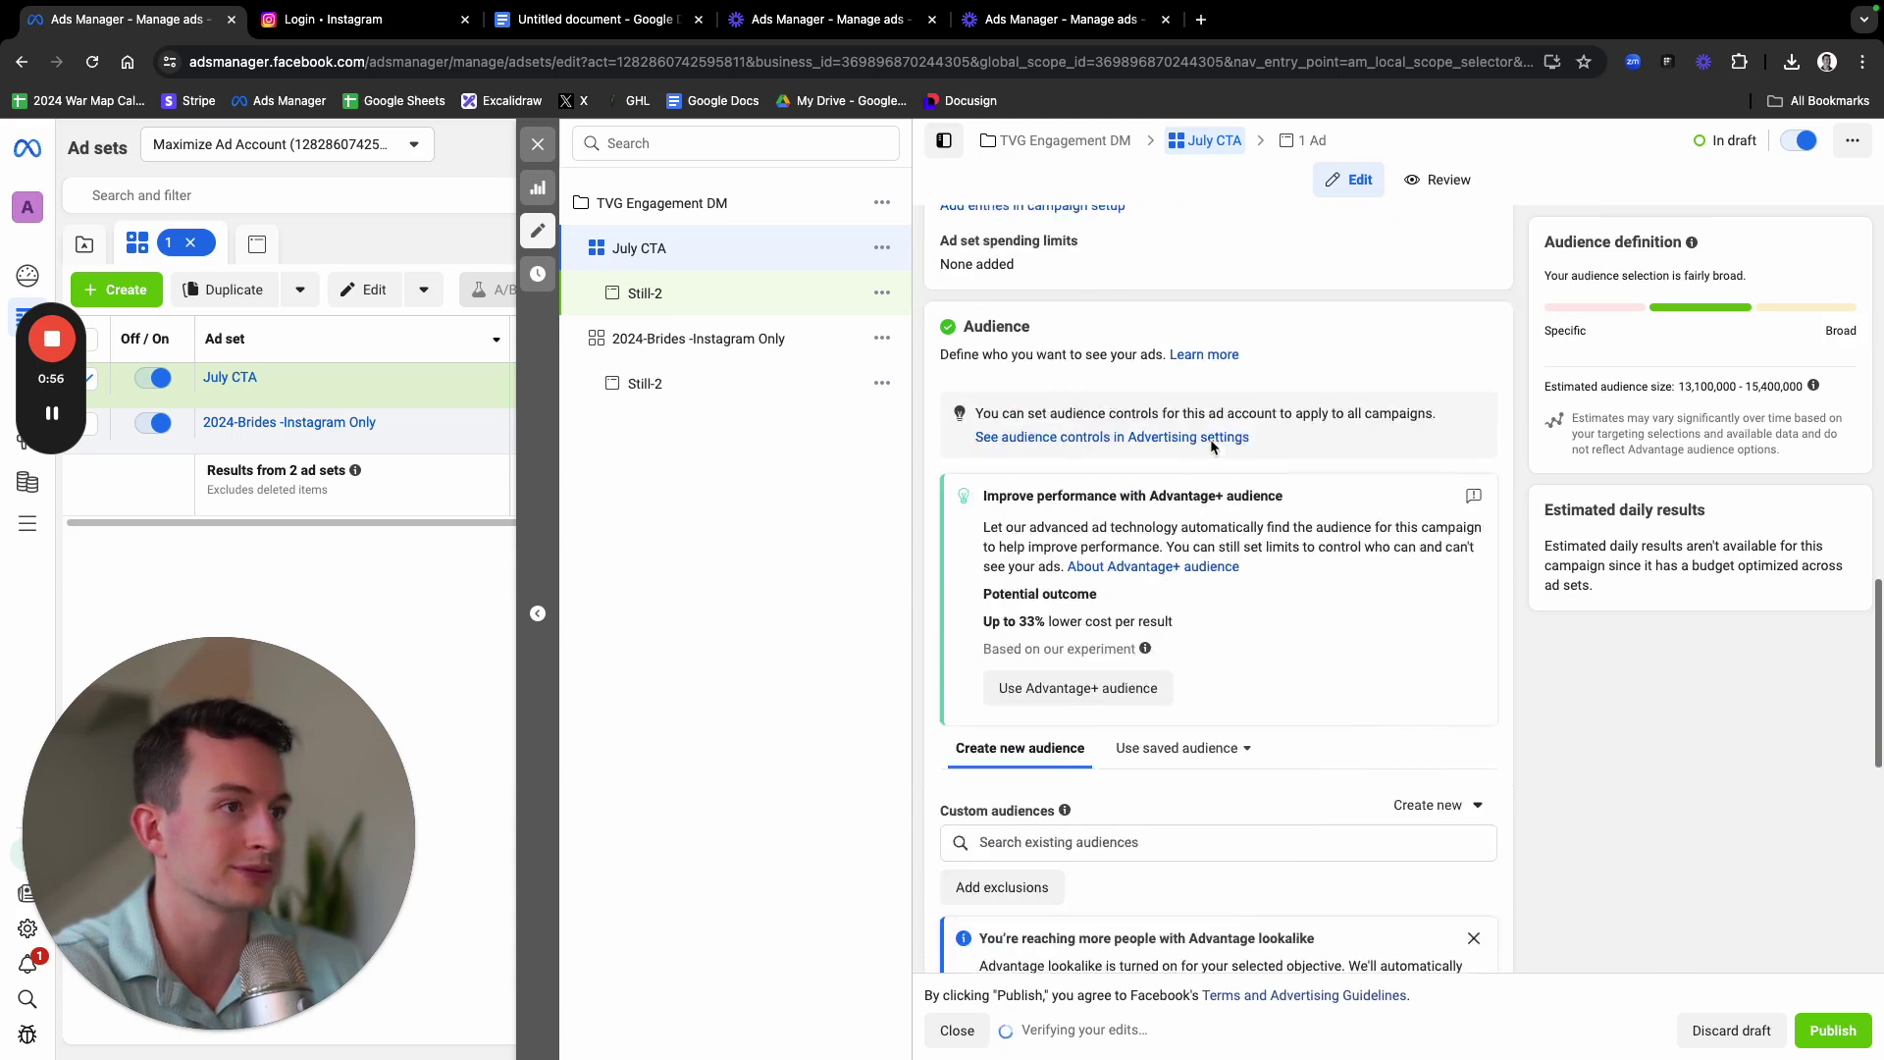
{"action": "scroll", "coordinate": [1203, 432], "scroll_direction": "up", "scroll_amount": 1}
{"action": "left_click", "coordinate": [1078, 710]}
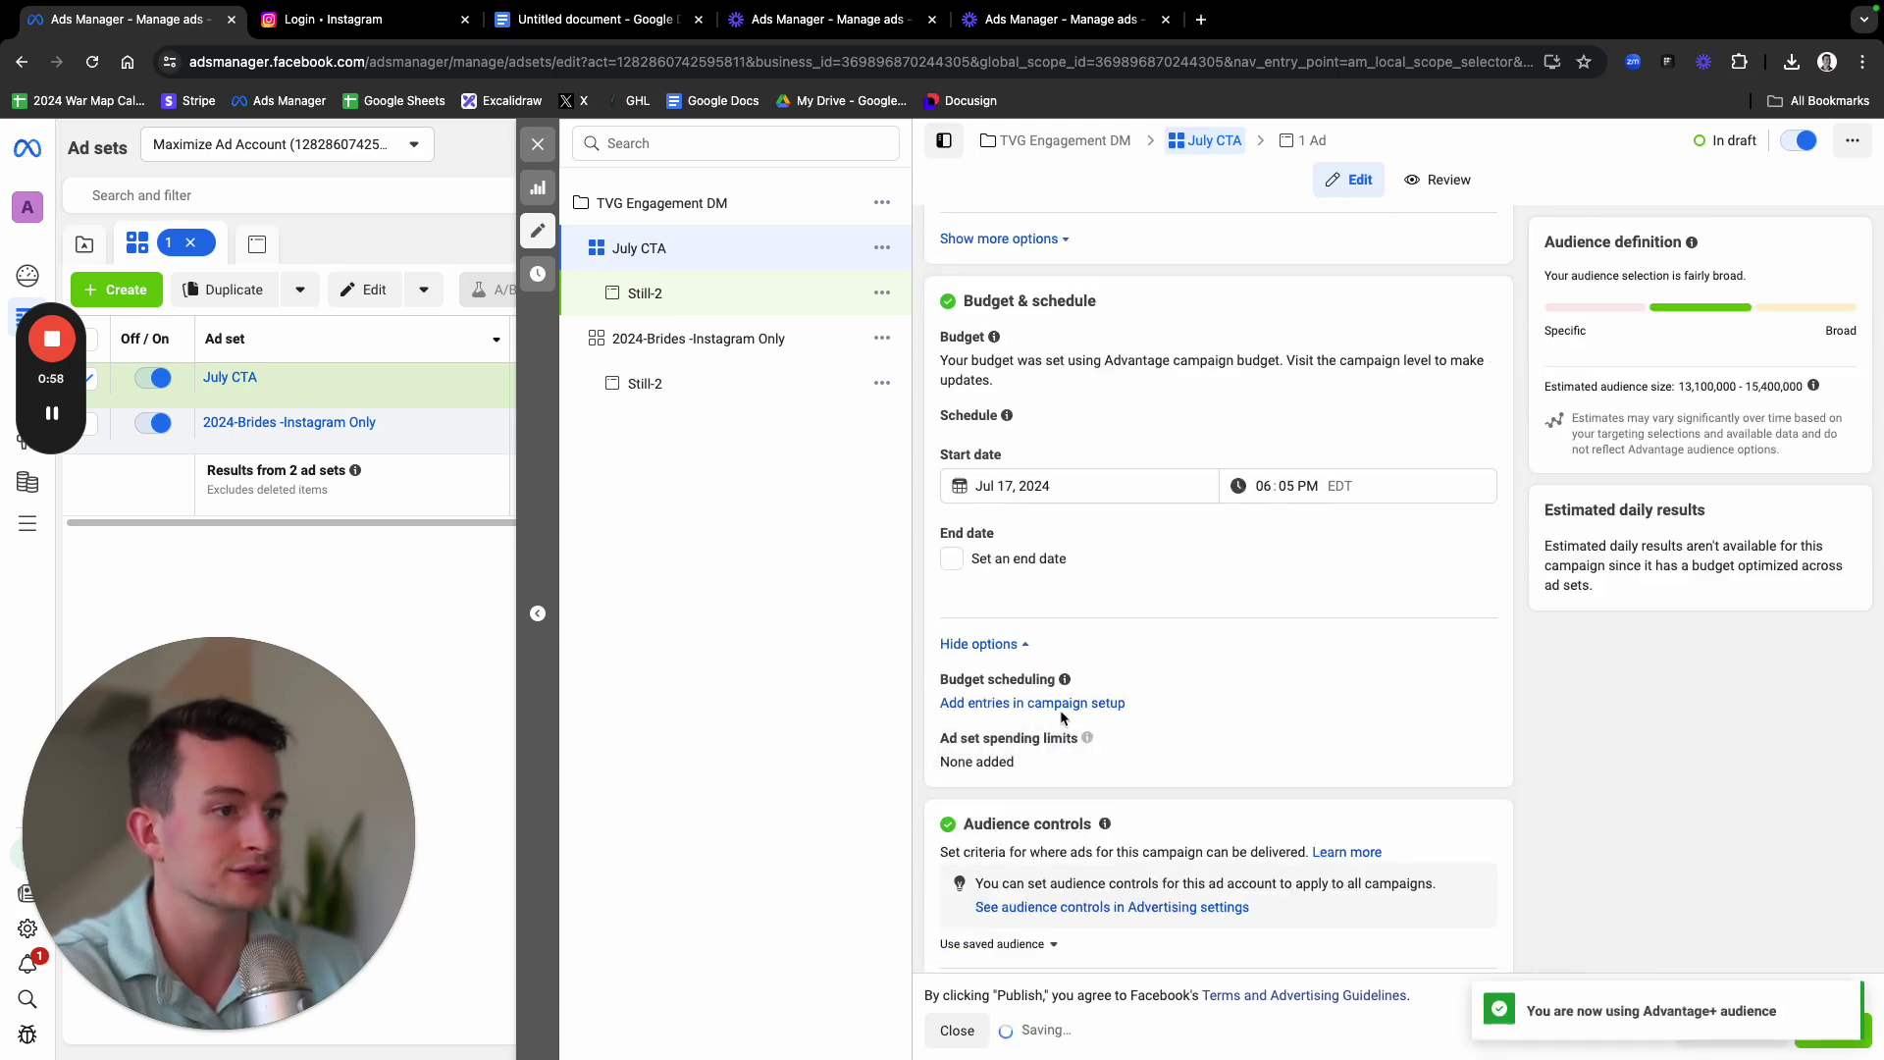
{"action": "scroll", "coordinate": [1093, 530], "scroll_direction": "down", "scroll_amount": 1}
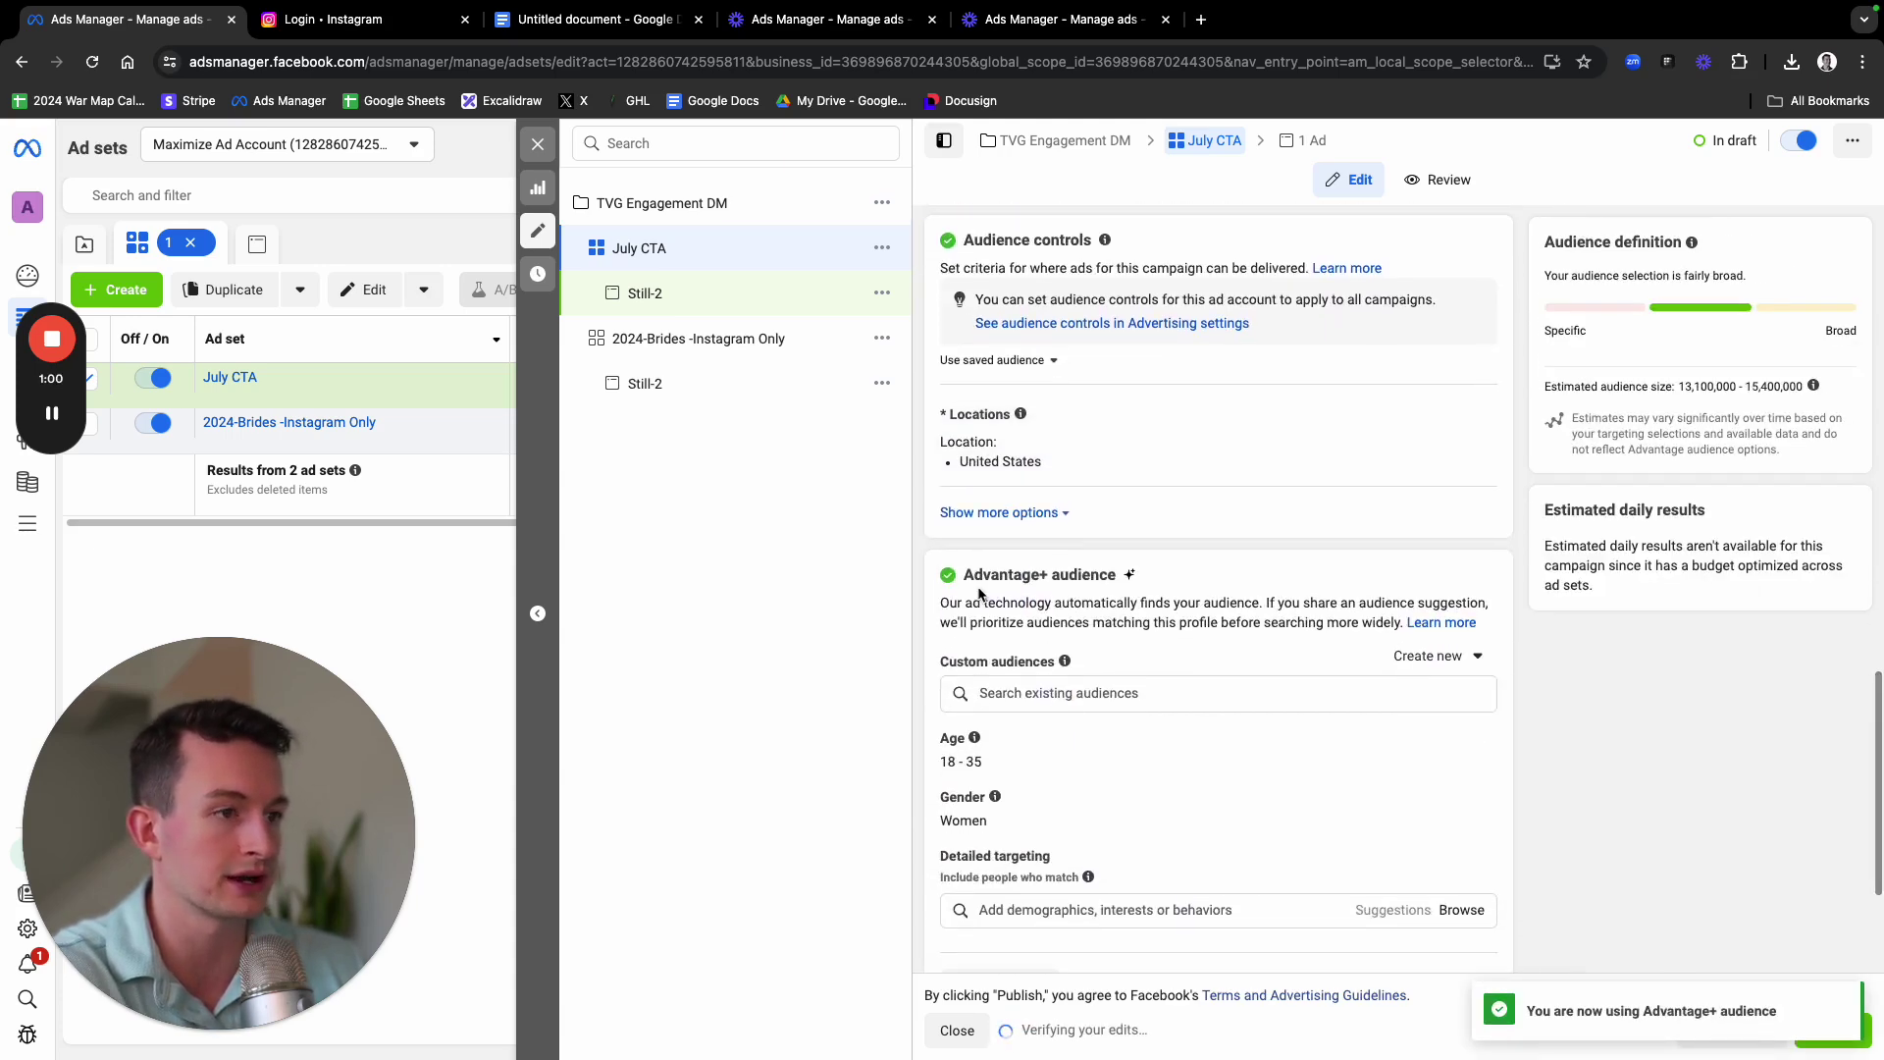
{"action": "mouse_move", "coordinate": [999, 782]}
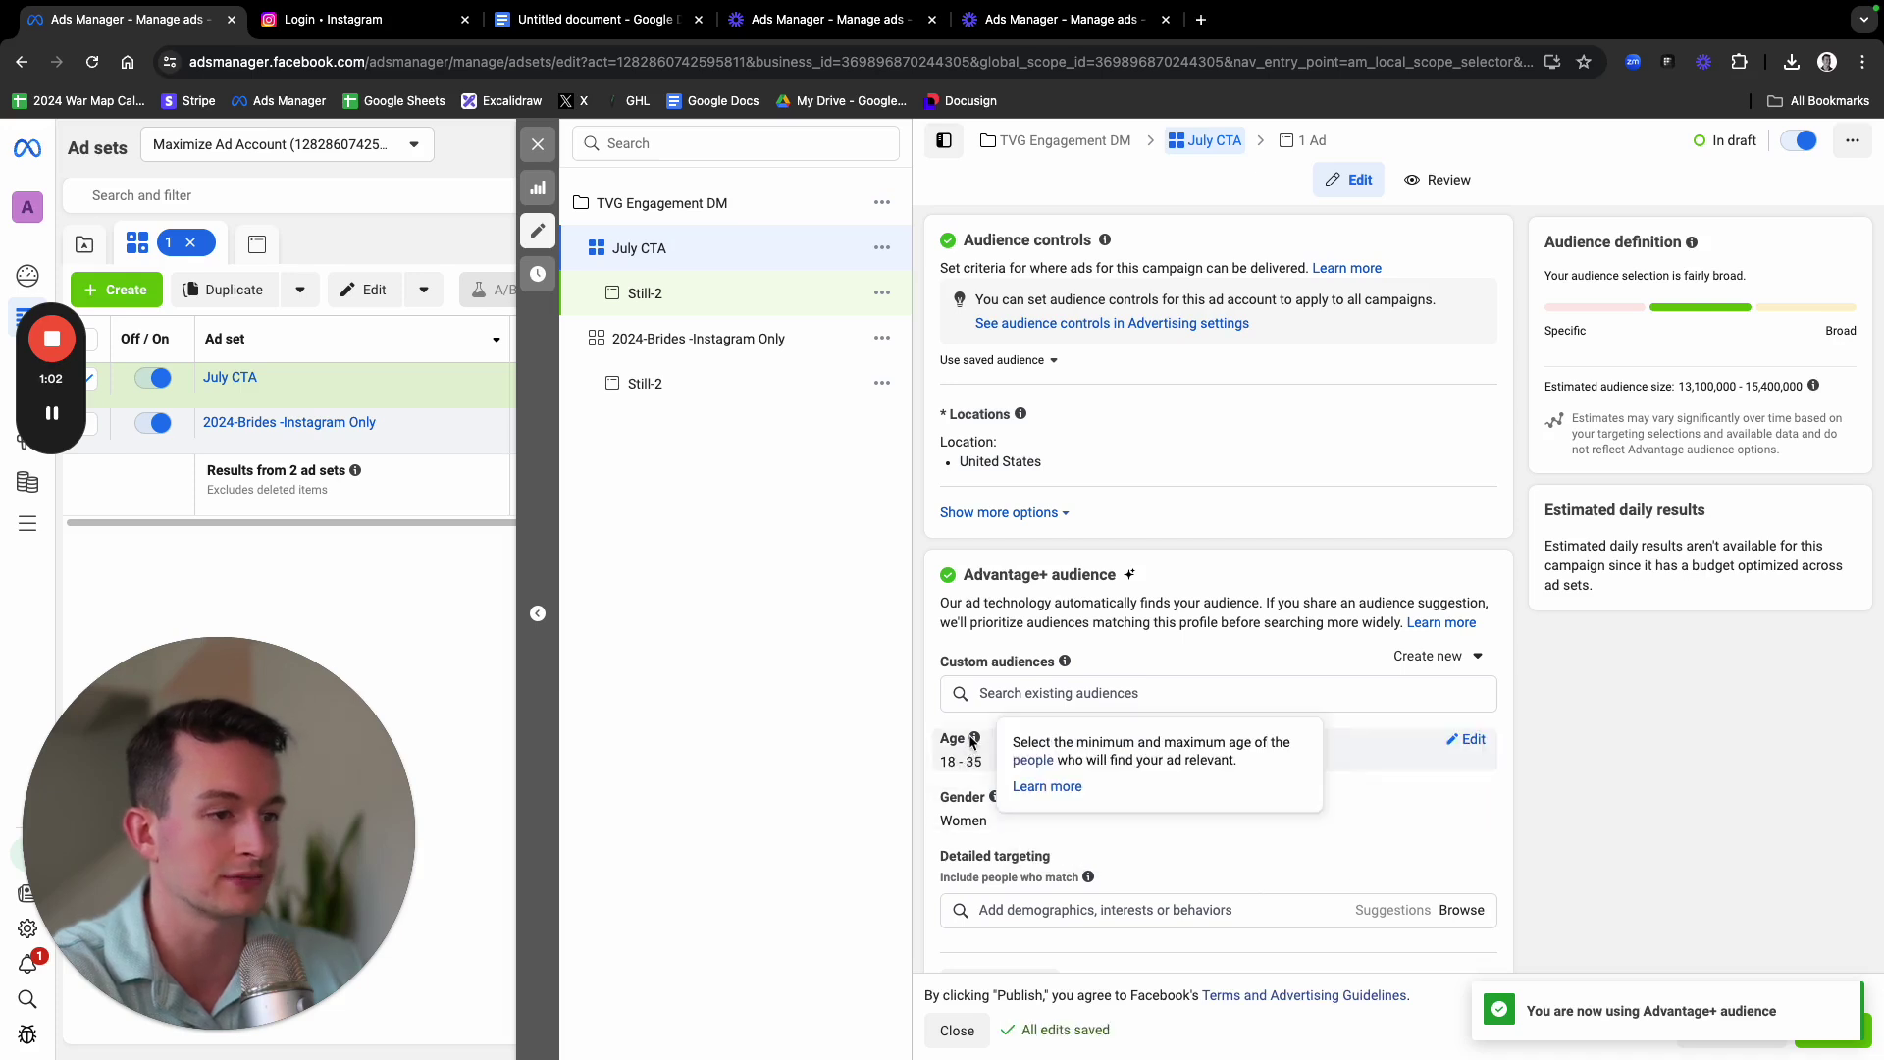
{"action": "scroll", "coordinate": [969, 716], "scroll_direction": "down", "scroll_amount": 3}
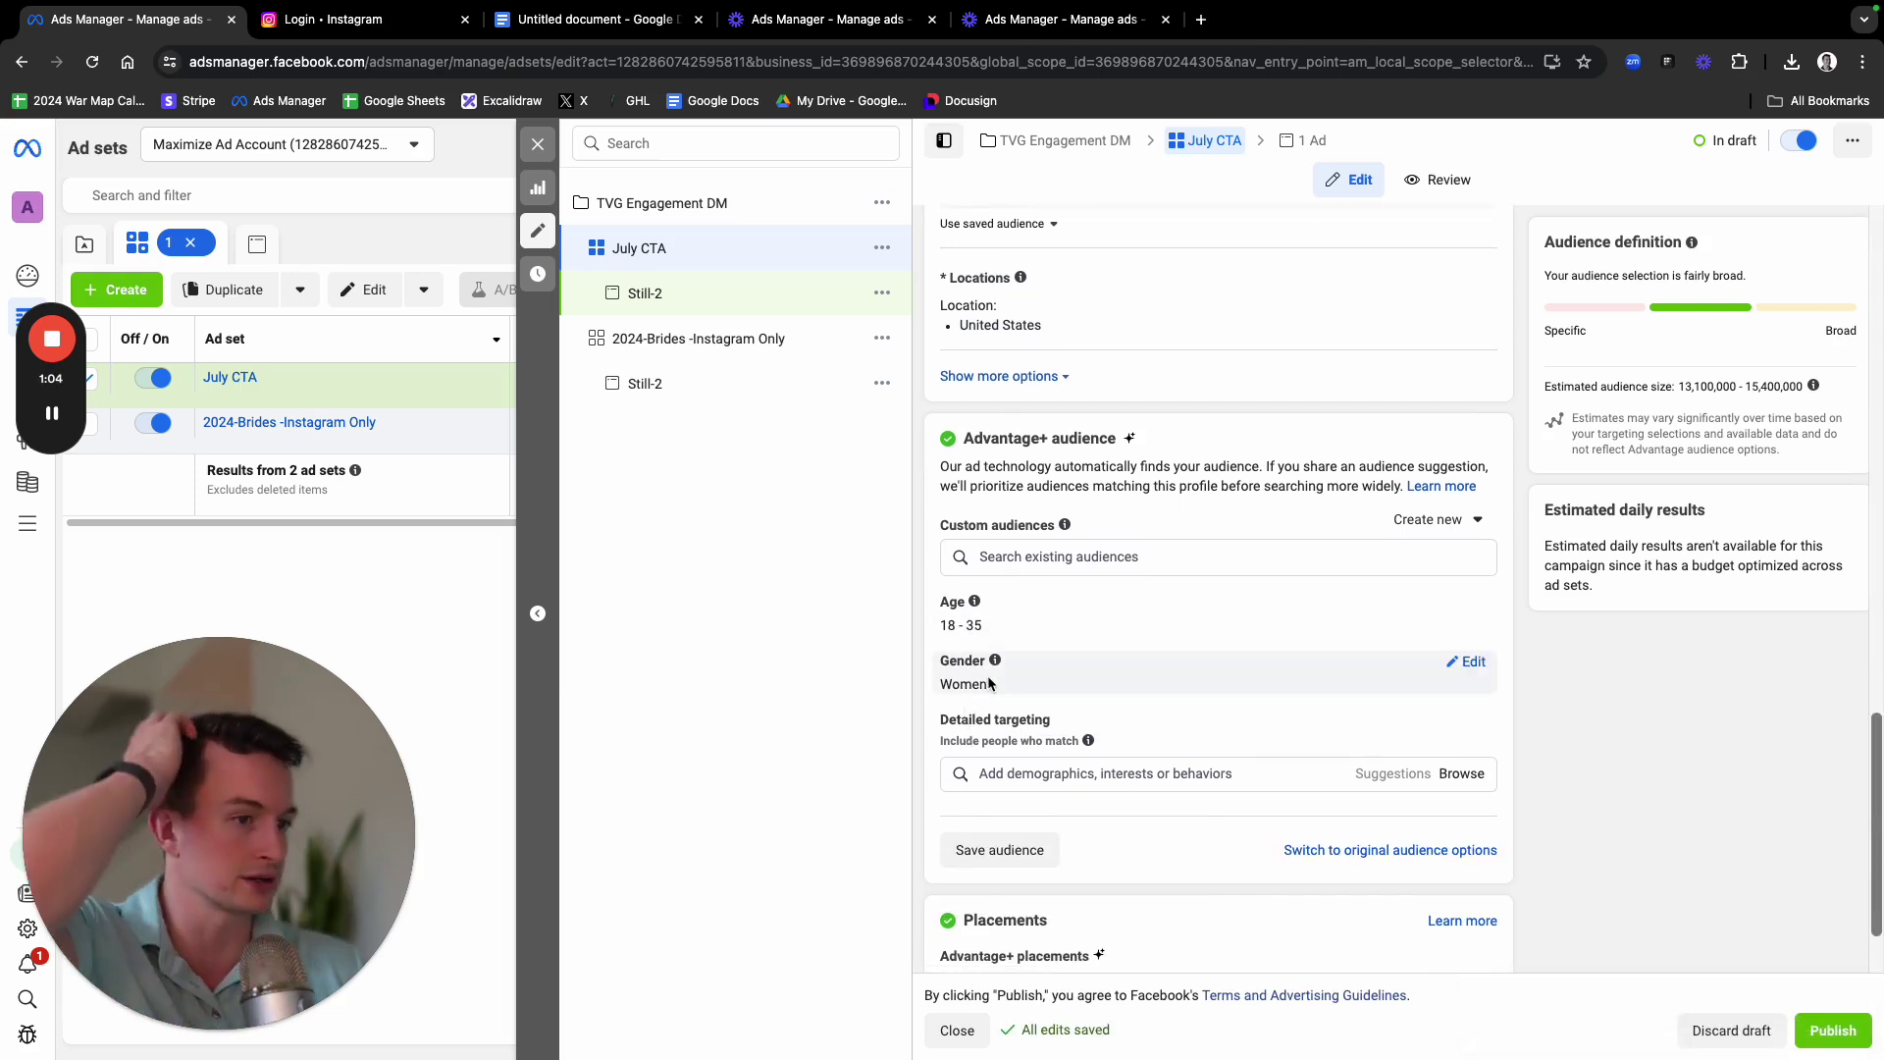
{"action": "scroll", "coordinate": [986, 680], "scroll_direction": "down", "scroll_amount": 3}
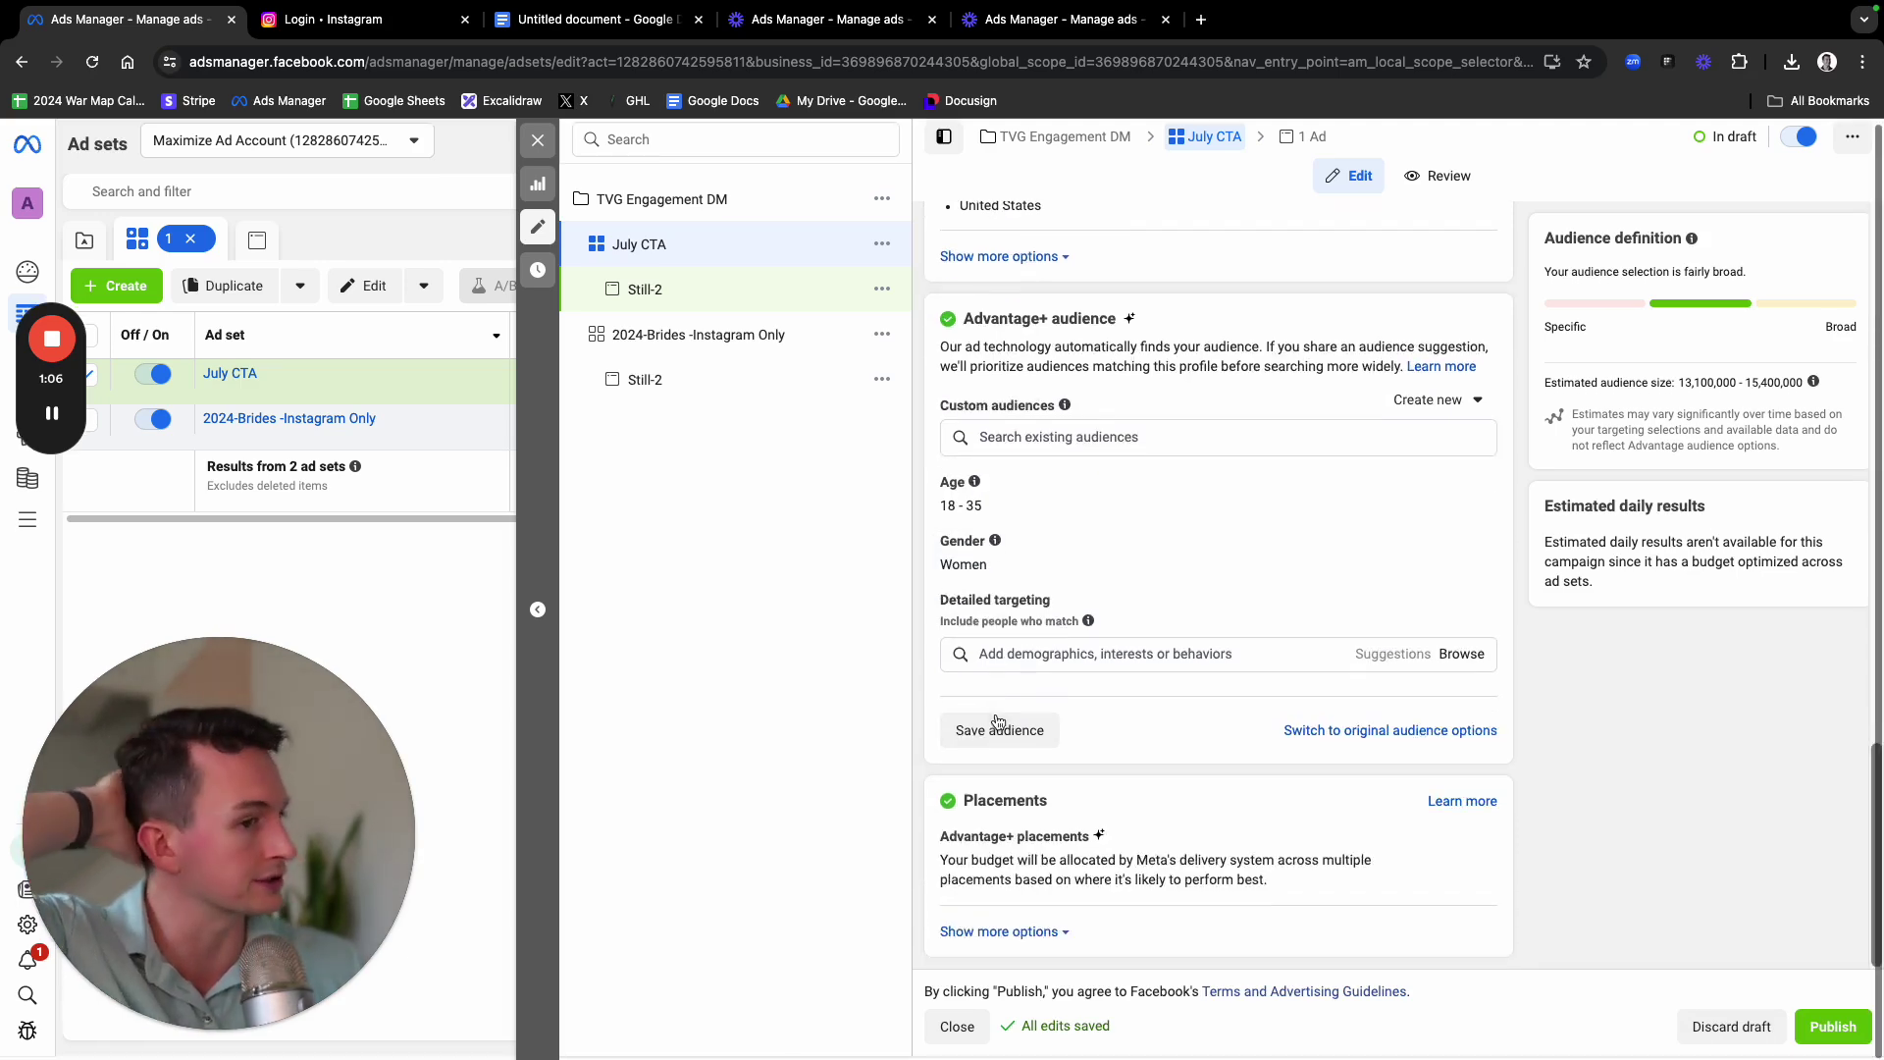
{"action": "scroll", "coordinate": [1011, 690], "scroll_direction": "up", "scroll_amount": 7}
{"action": "scroll", "coordinate": [1016, 693], "scroll_direction": "up", "scroll_amount": 10}
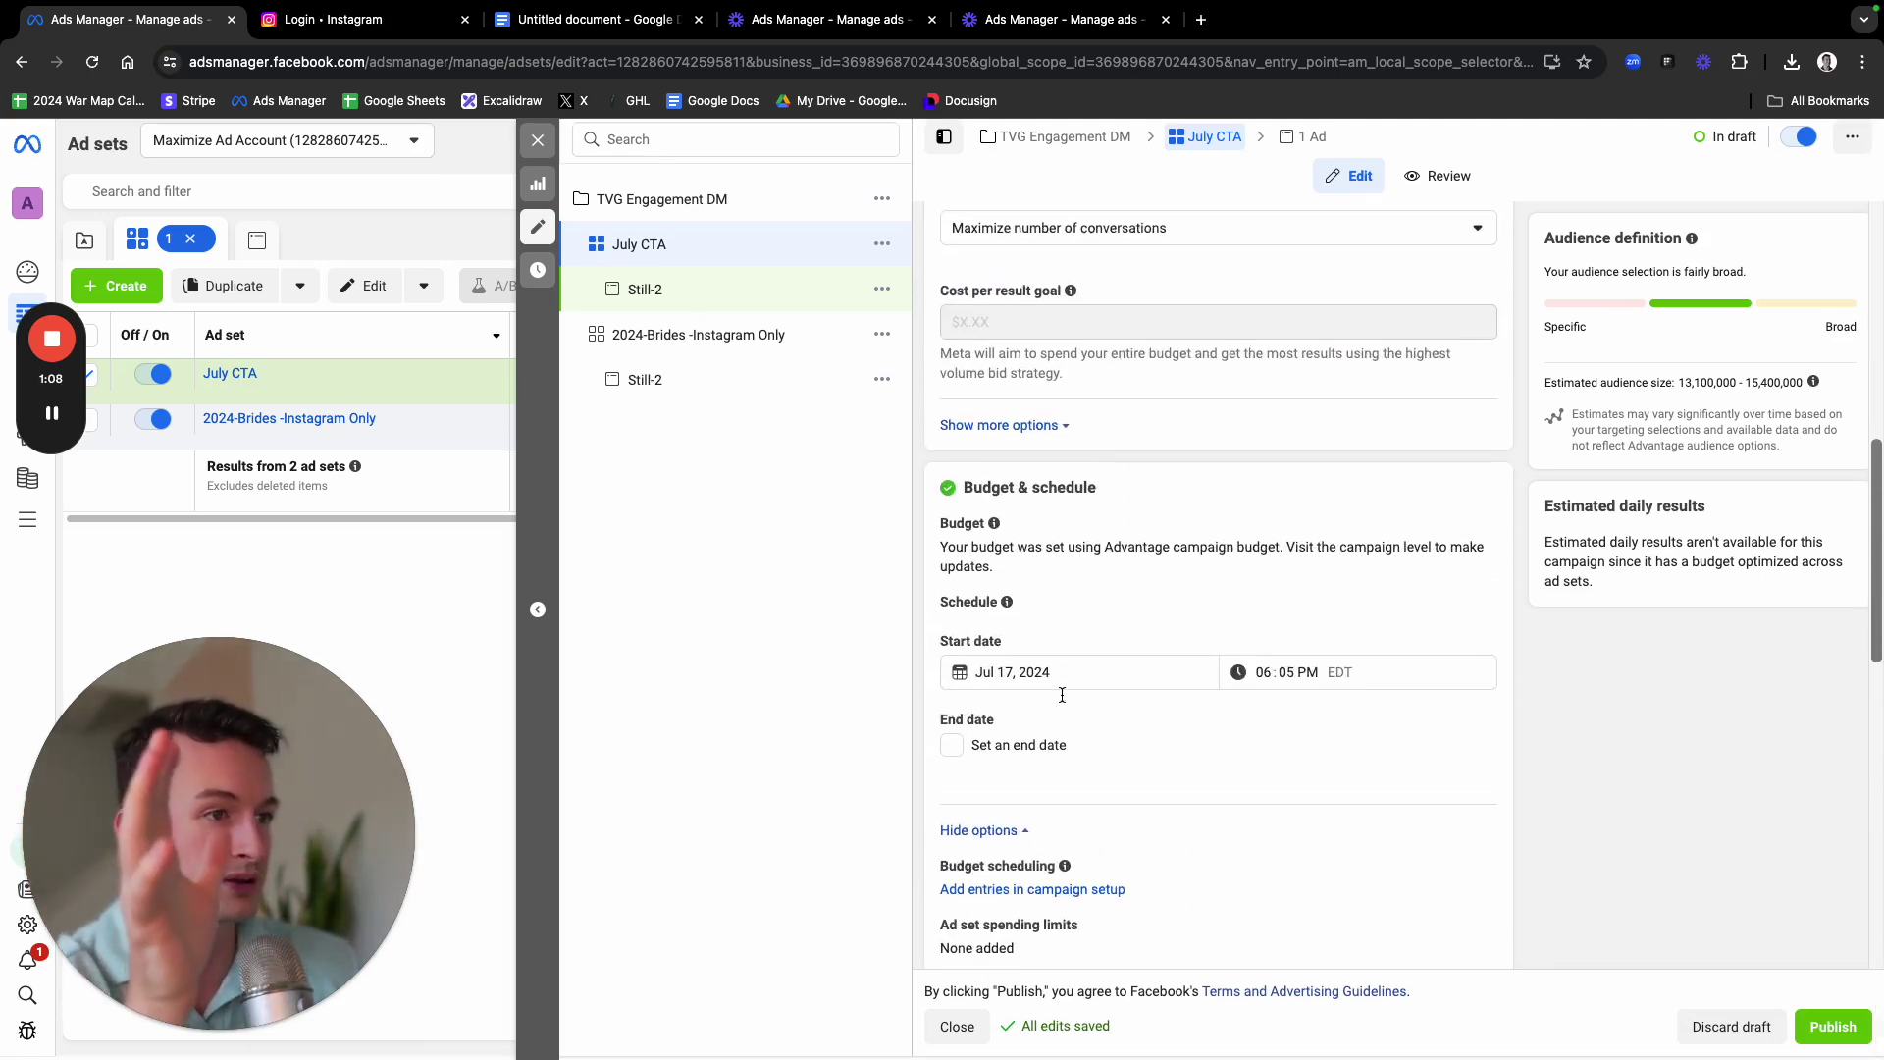
{"action": "scroll", "coordinate": [1156, 628], "scroll_direction": "up", "scroll_amount": 1}
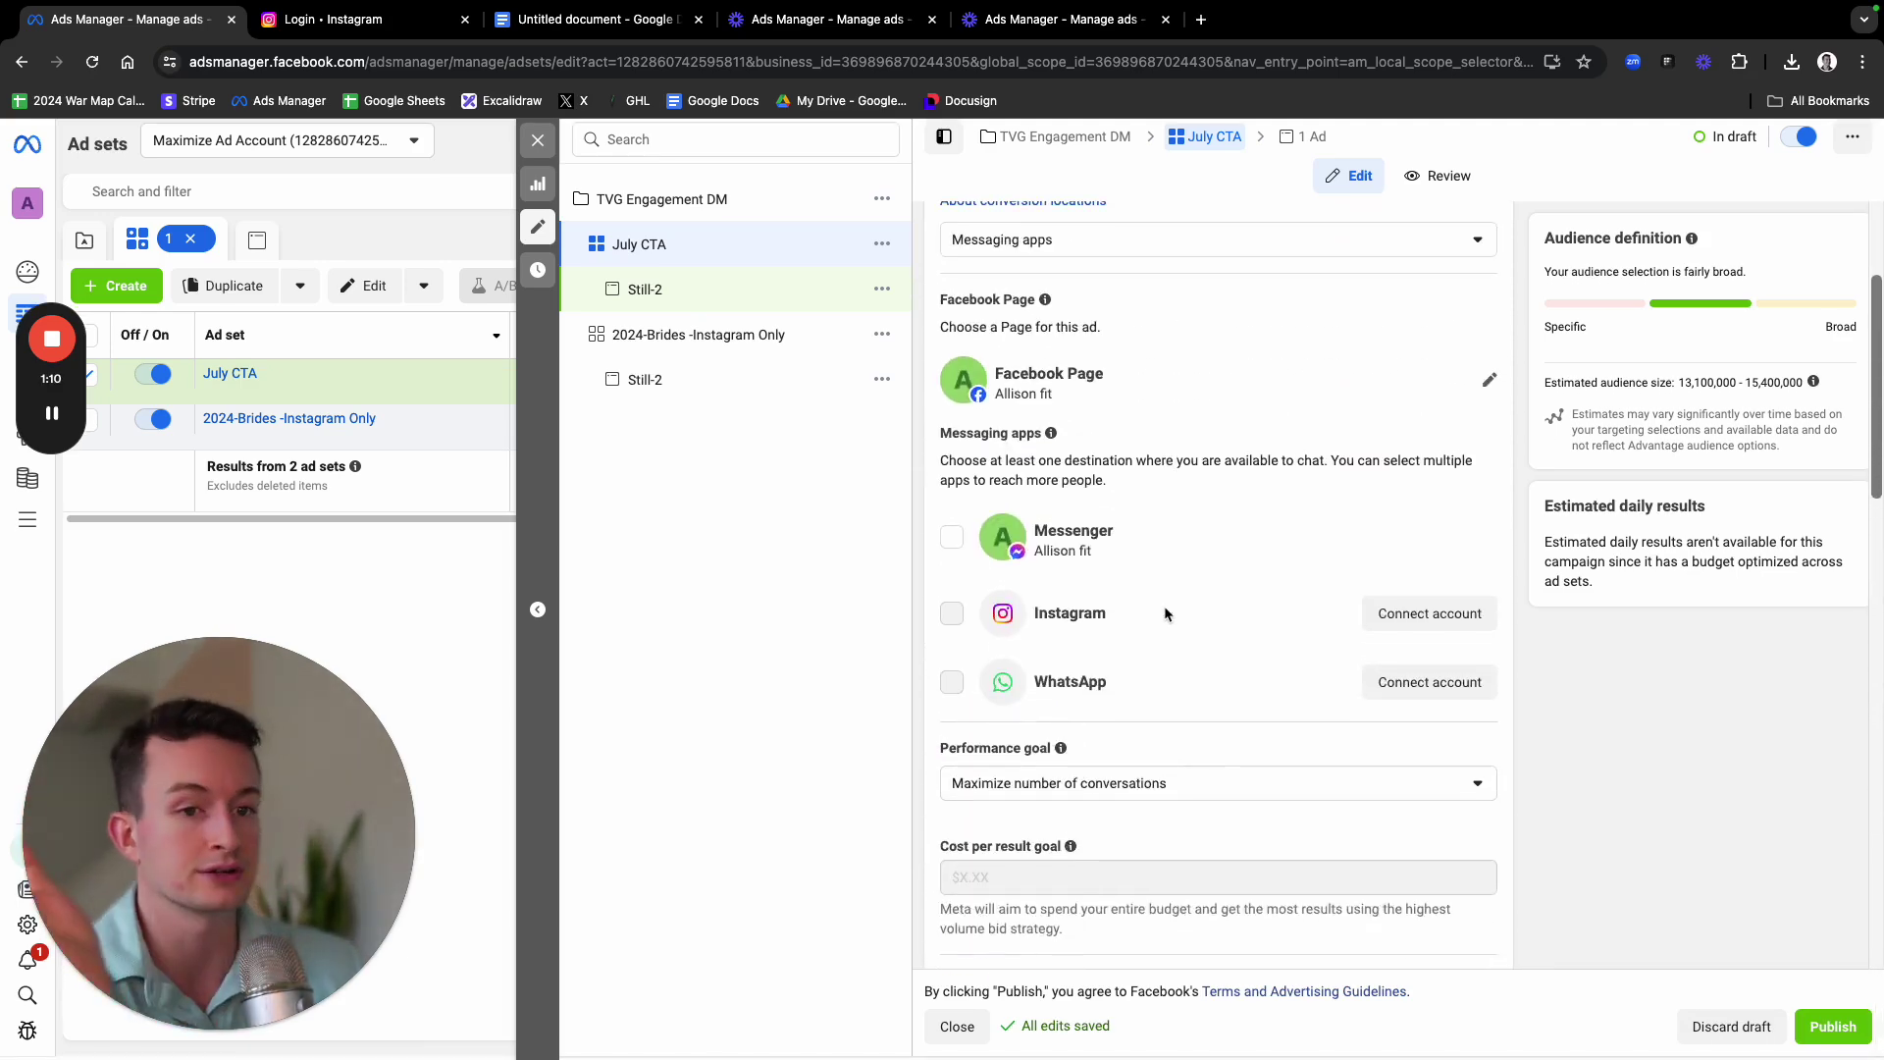
{"action": "scroll", "coordinate": [1109, 598], "scroll_direction": "down", "scroll_amount": 1}
{"action": "scroll", "coordinate": [1109, 598], "scroll_direction": "up", "scroll_amount": 6}
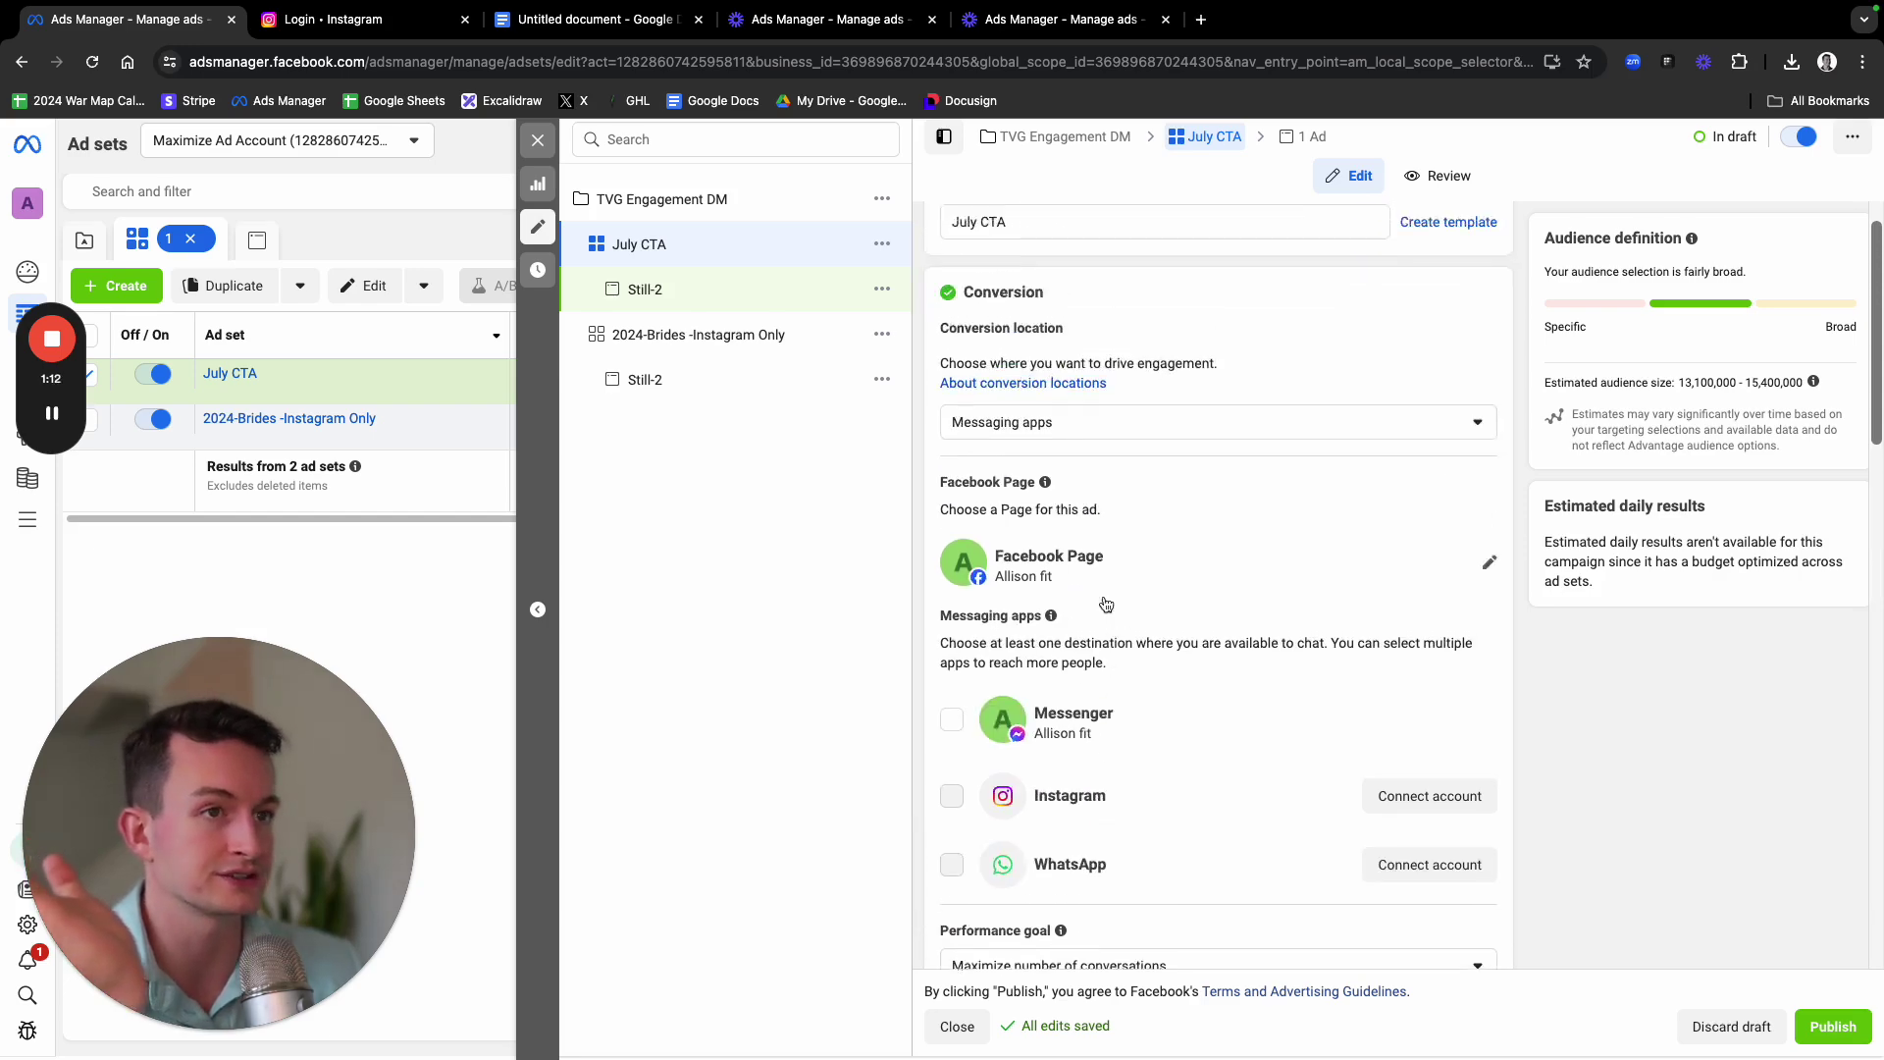
Replace Still-2's media with the first video from the account
{"action": "left_click", "coordinate": [748, 298]}
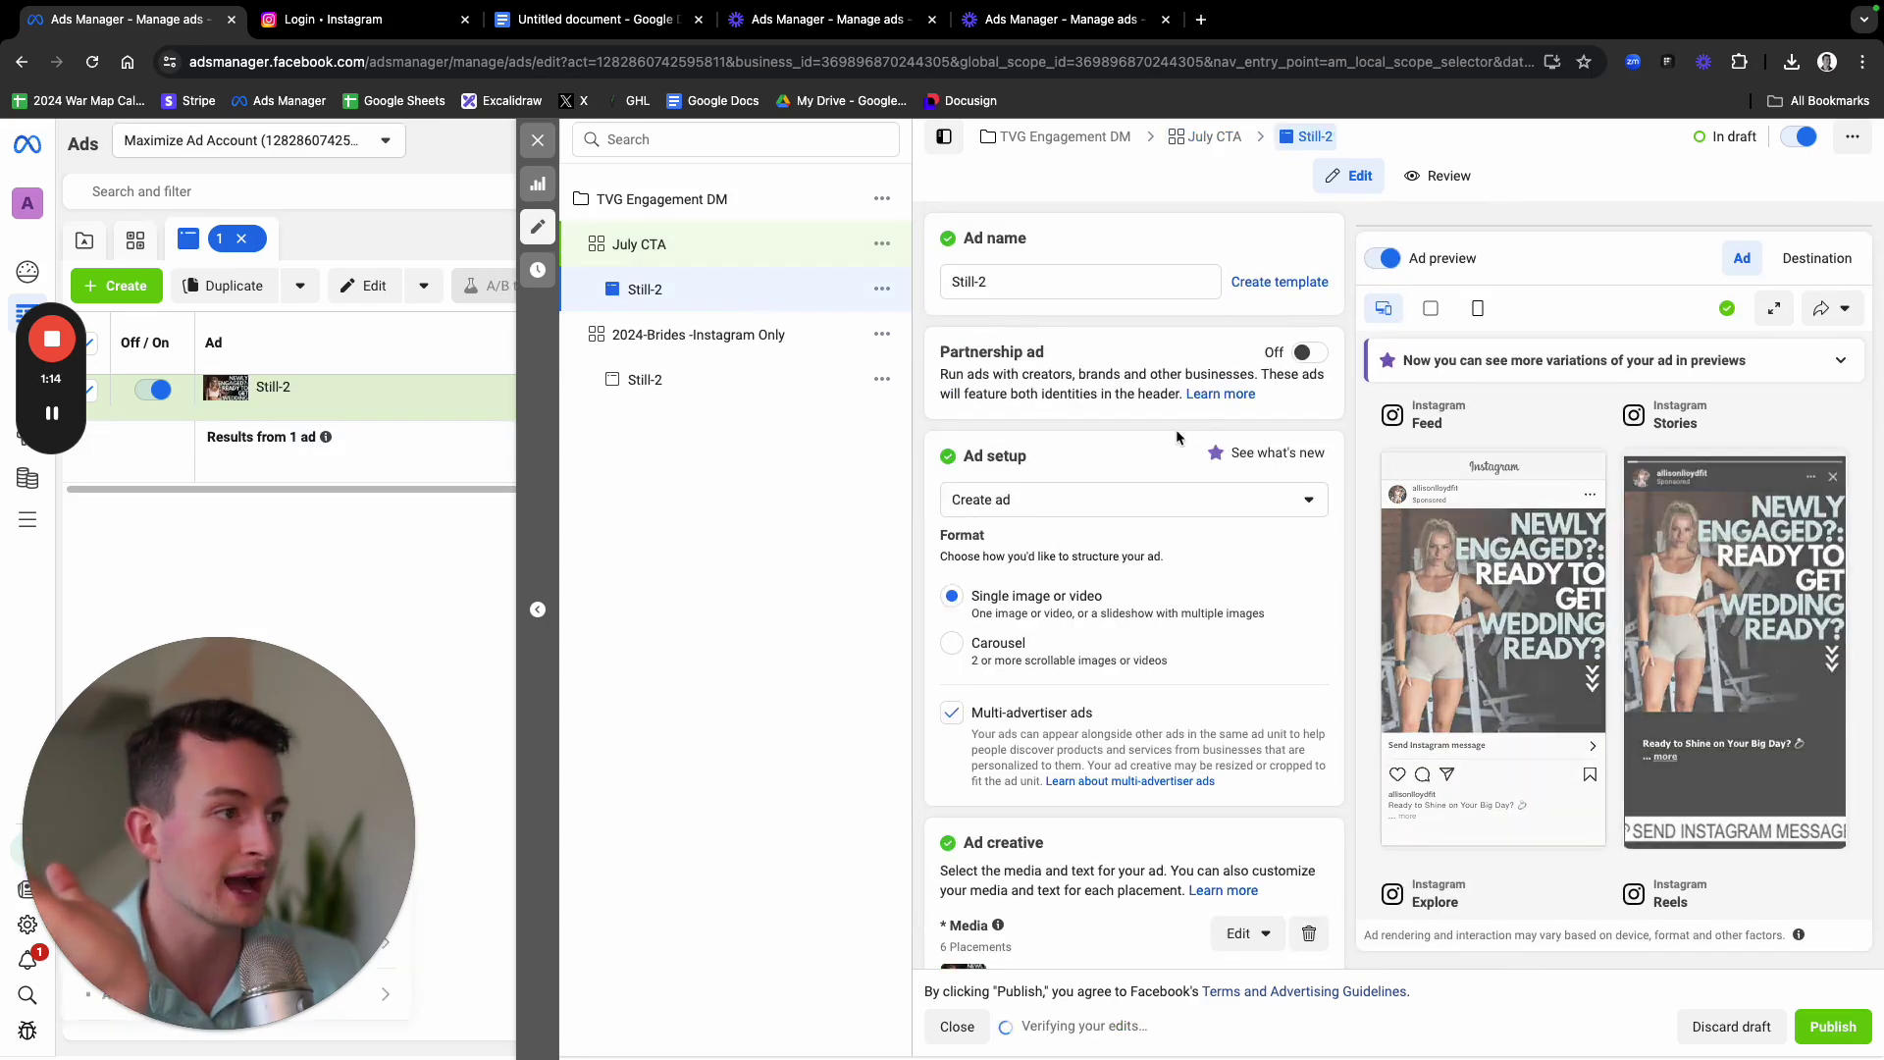
{"action": "scroll", "coordinate": [1220, 692], "scroll_direction": "down", "scroll_amount": 2}
{"action": "left_click", "coordinate": [1309, 713]}
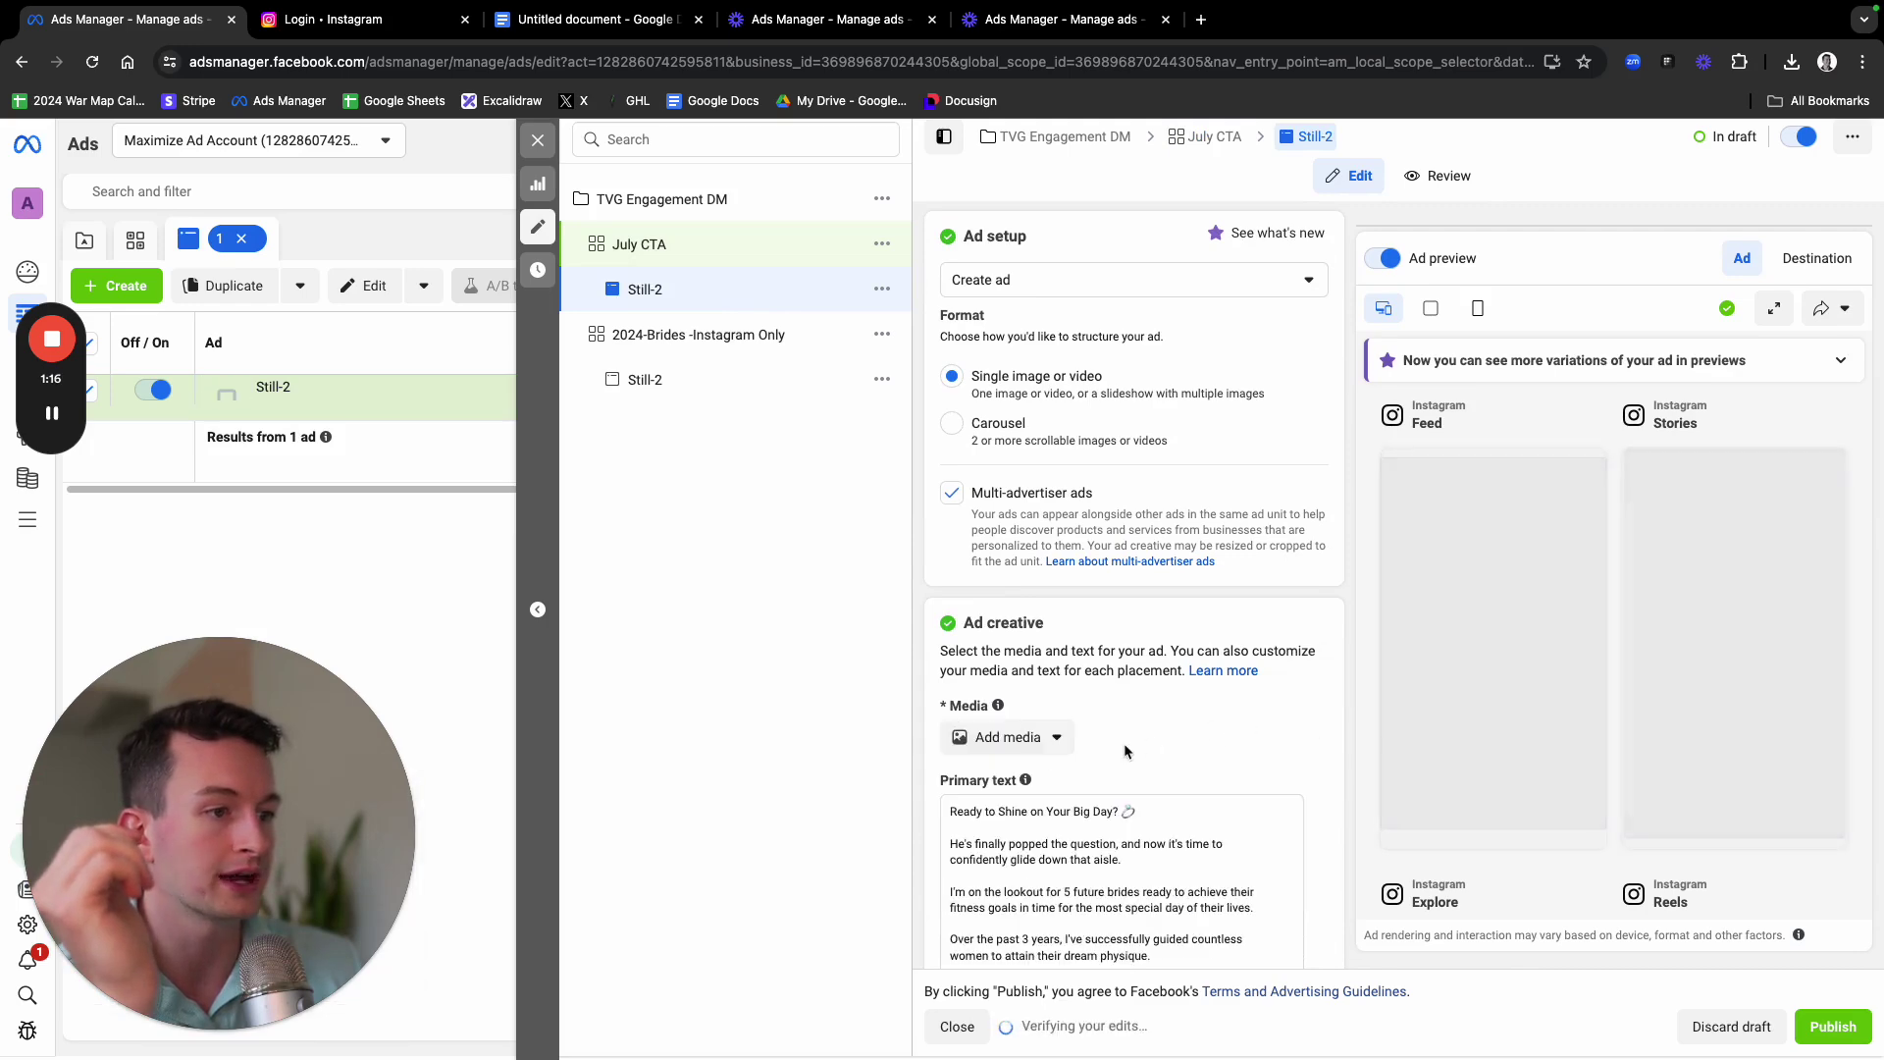
{"action": "left_click", "coordinate": [992, 755]}
{"action": "left_click", "coordinate": [993, 814]}
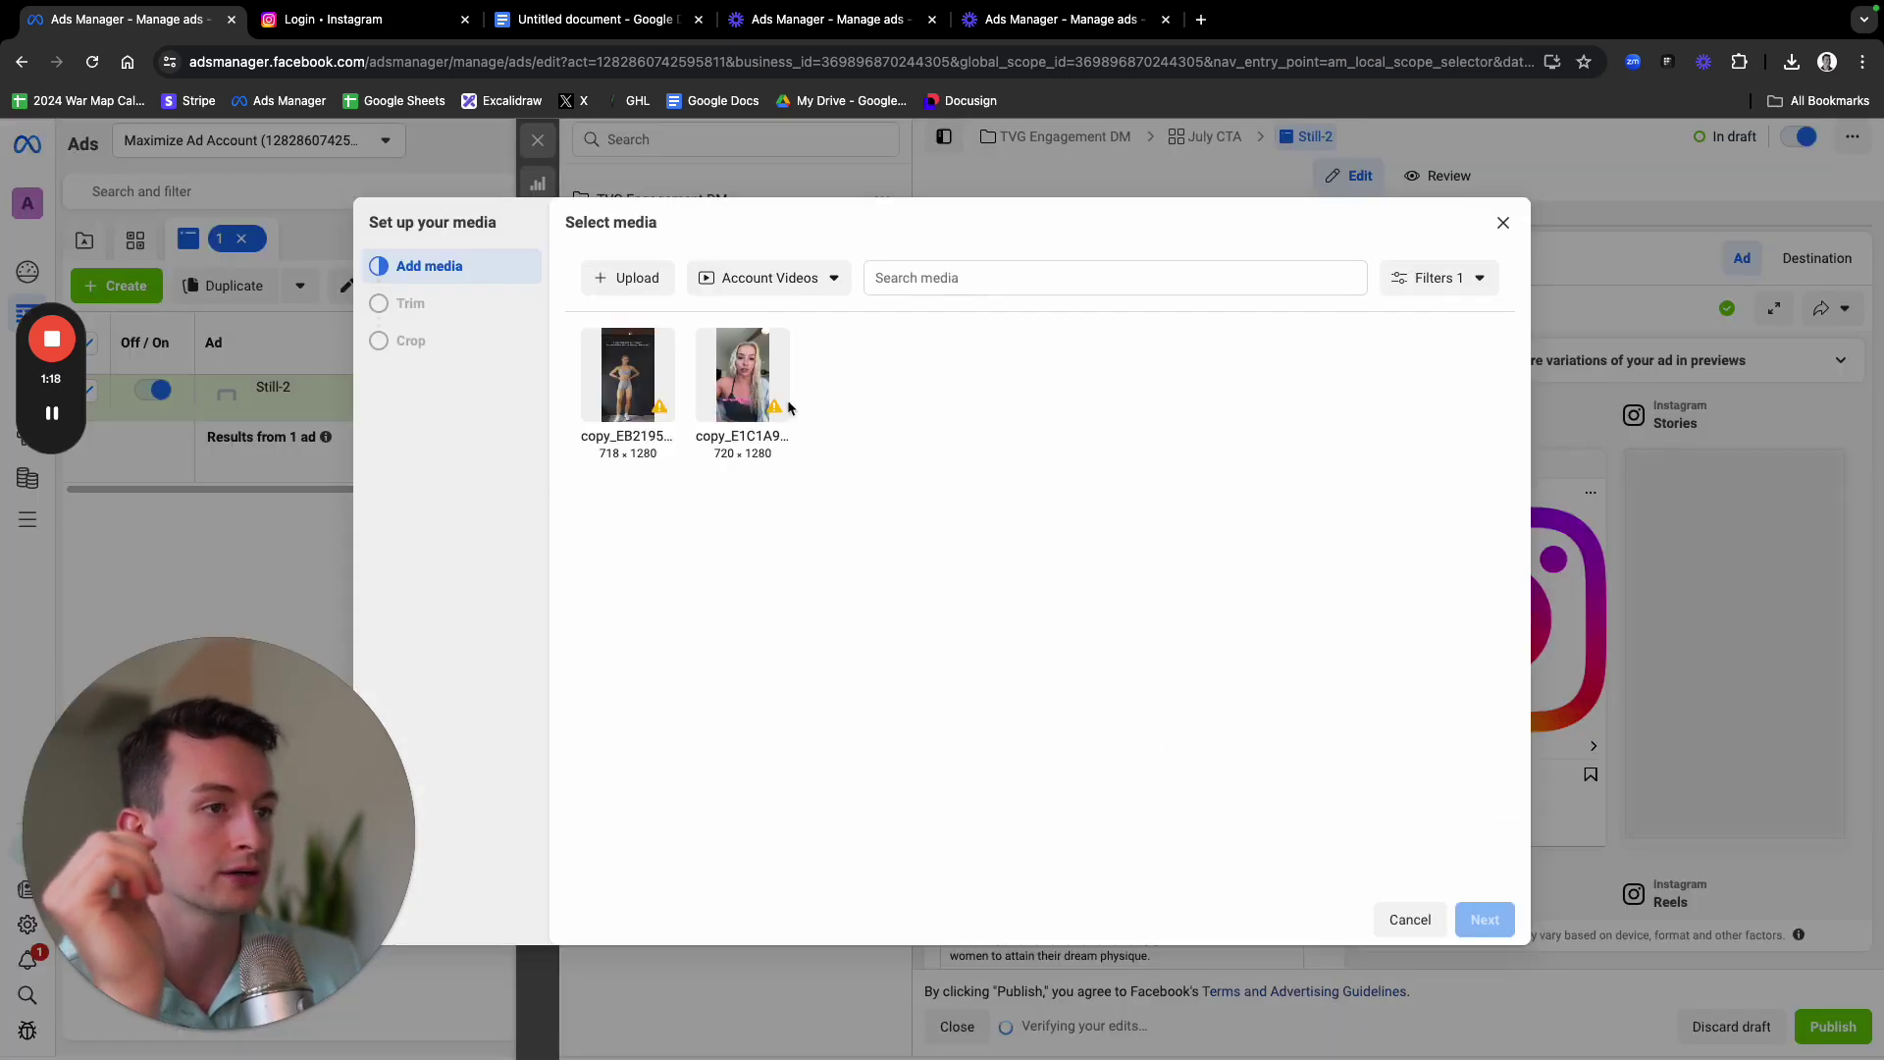
{"action": "left_click", "coordinate": [634, 382]}
{"action": "left_click", "coordinate": [1488, 923]}
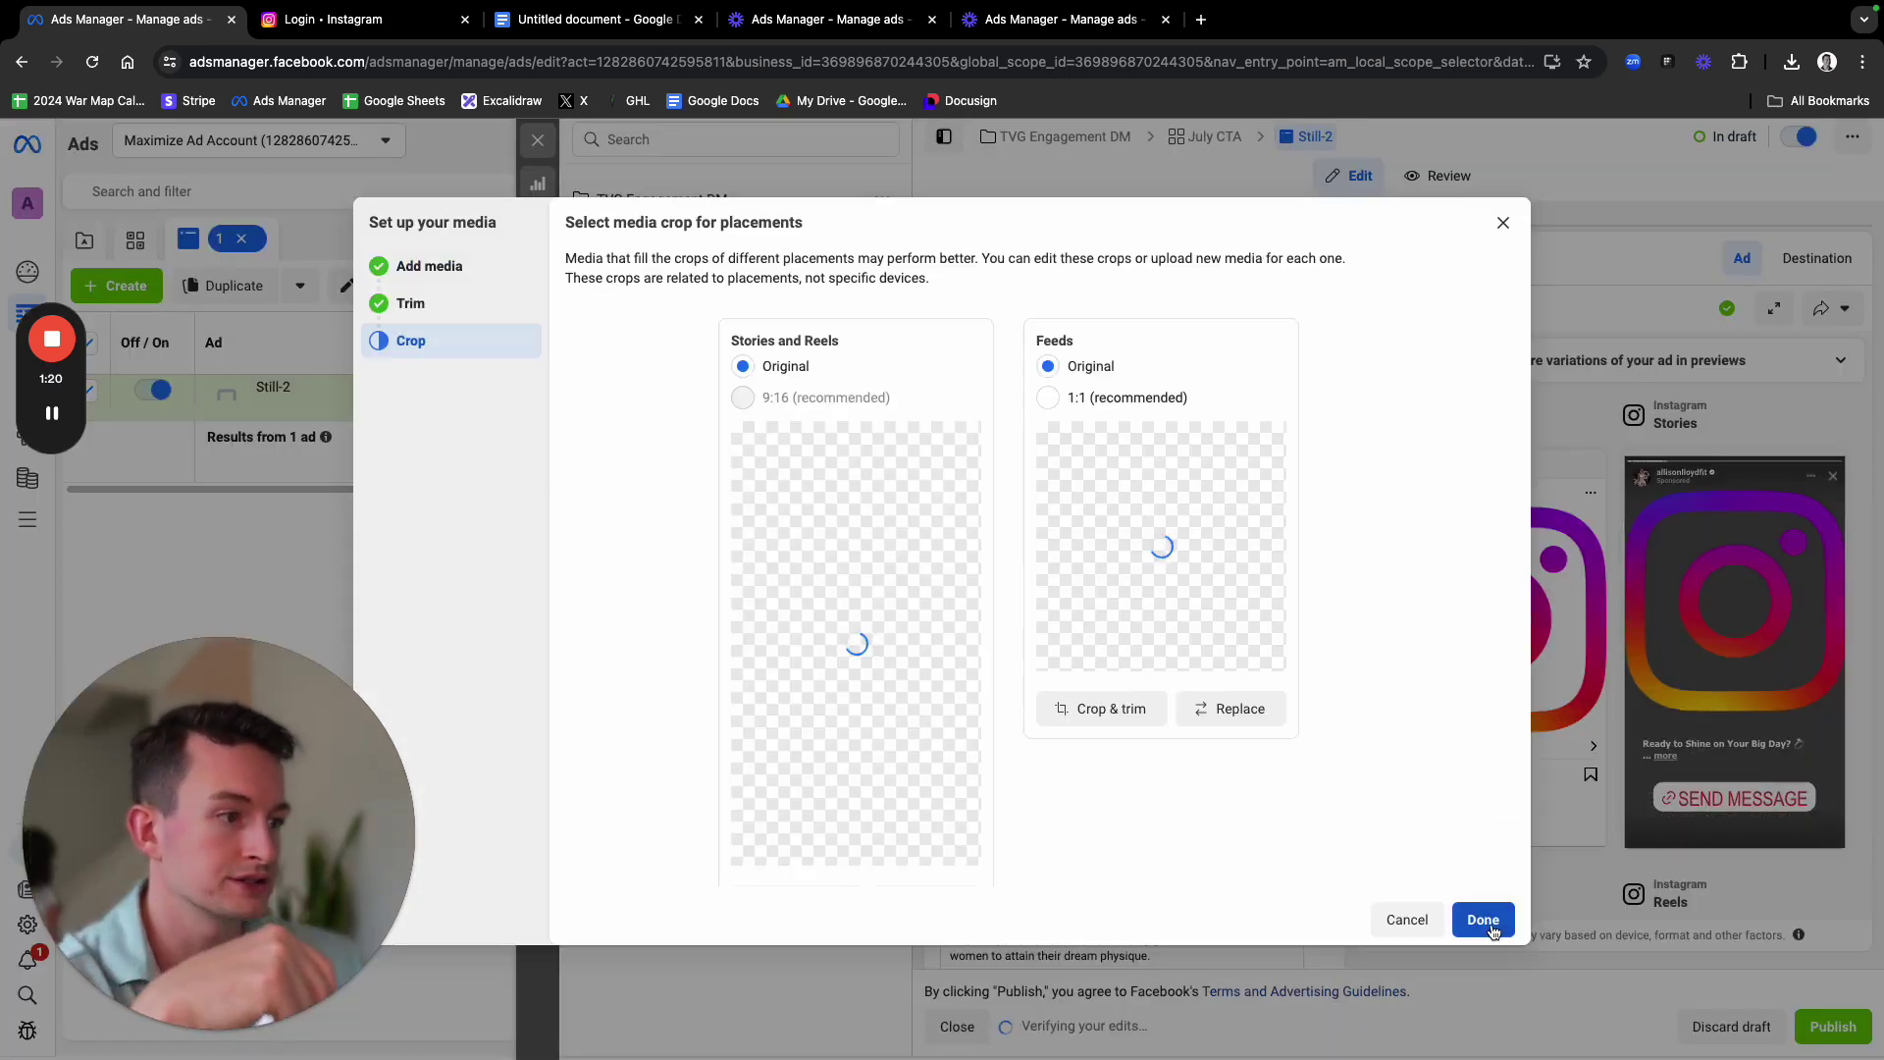
{"action": "left_click", "coordinate": [1494, 922]}
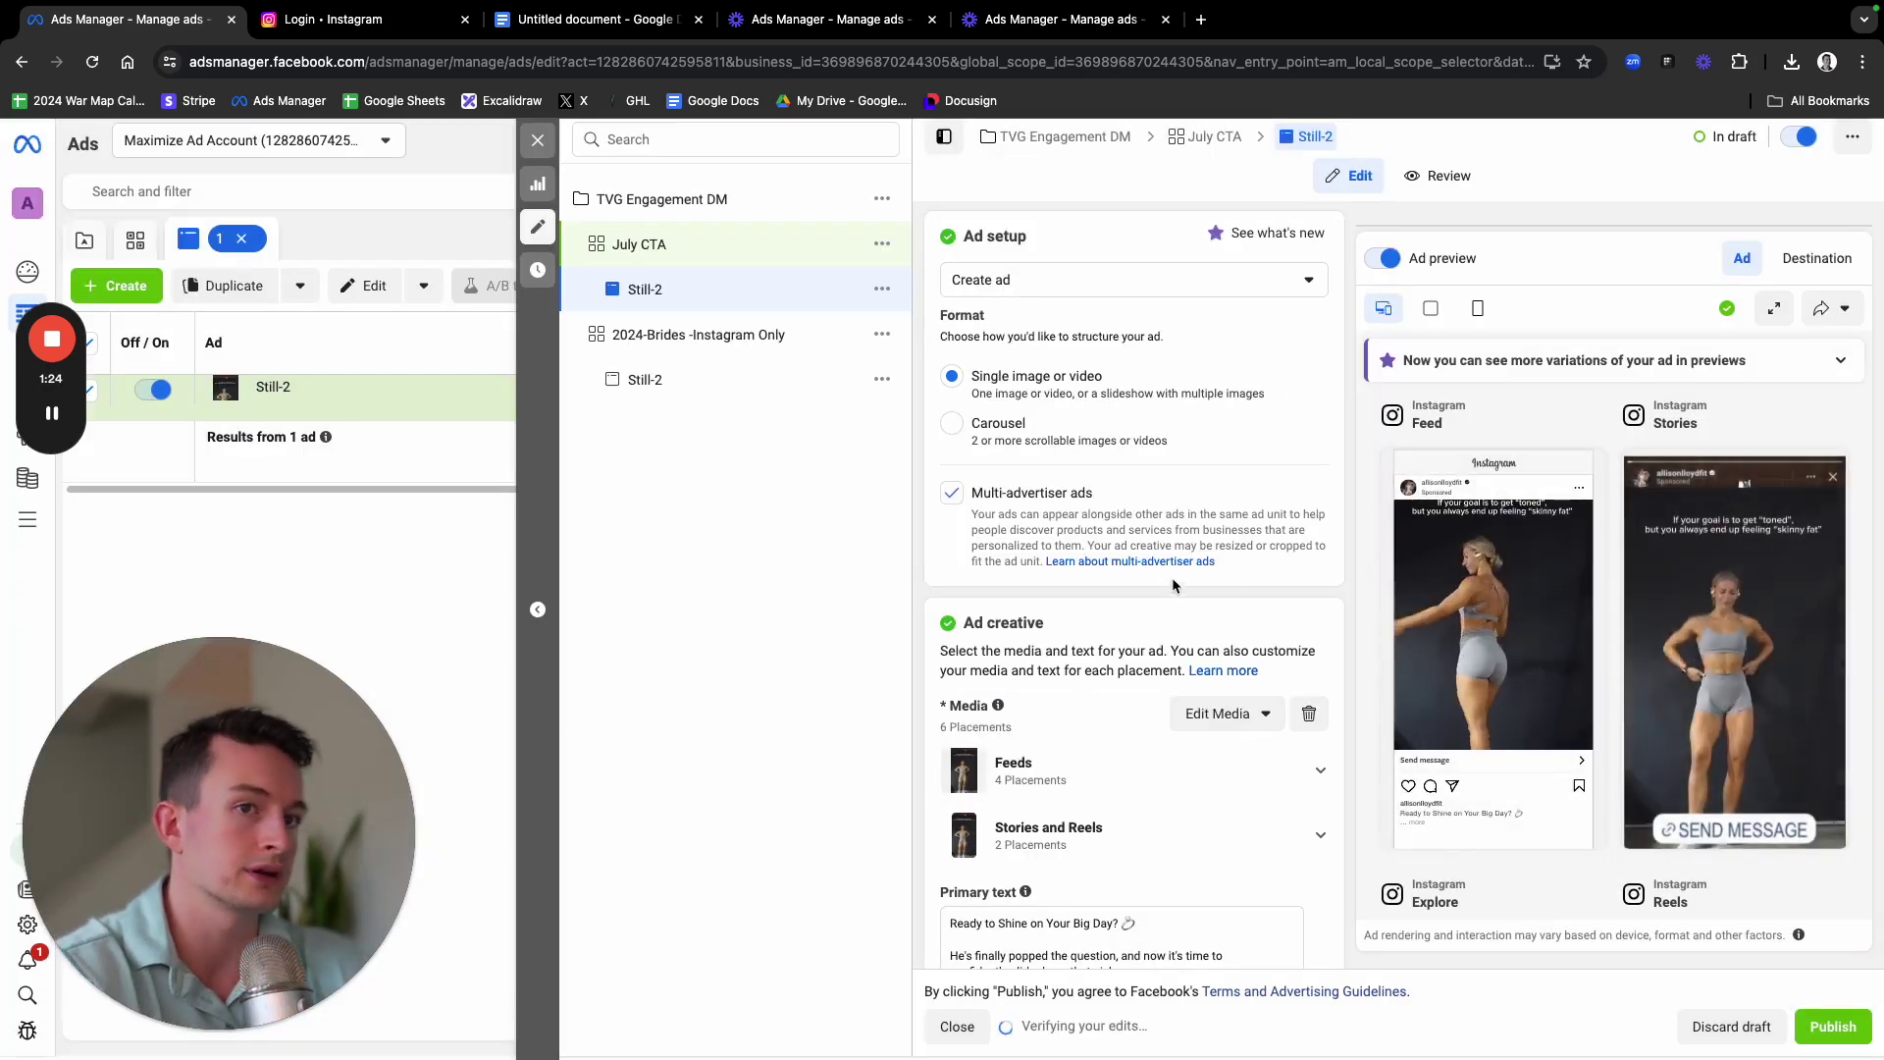
Select part of Still-2's ad name for editing
{"action": "scroll", "coordinate": [1170, 596], "scroll_direction": "down", "scroll_amount": 3}
{"action": "scroll", "coordinate": [1170, 589], "scroll_direction": "up", "scroll_amount": 2}
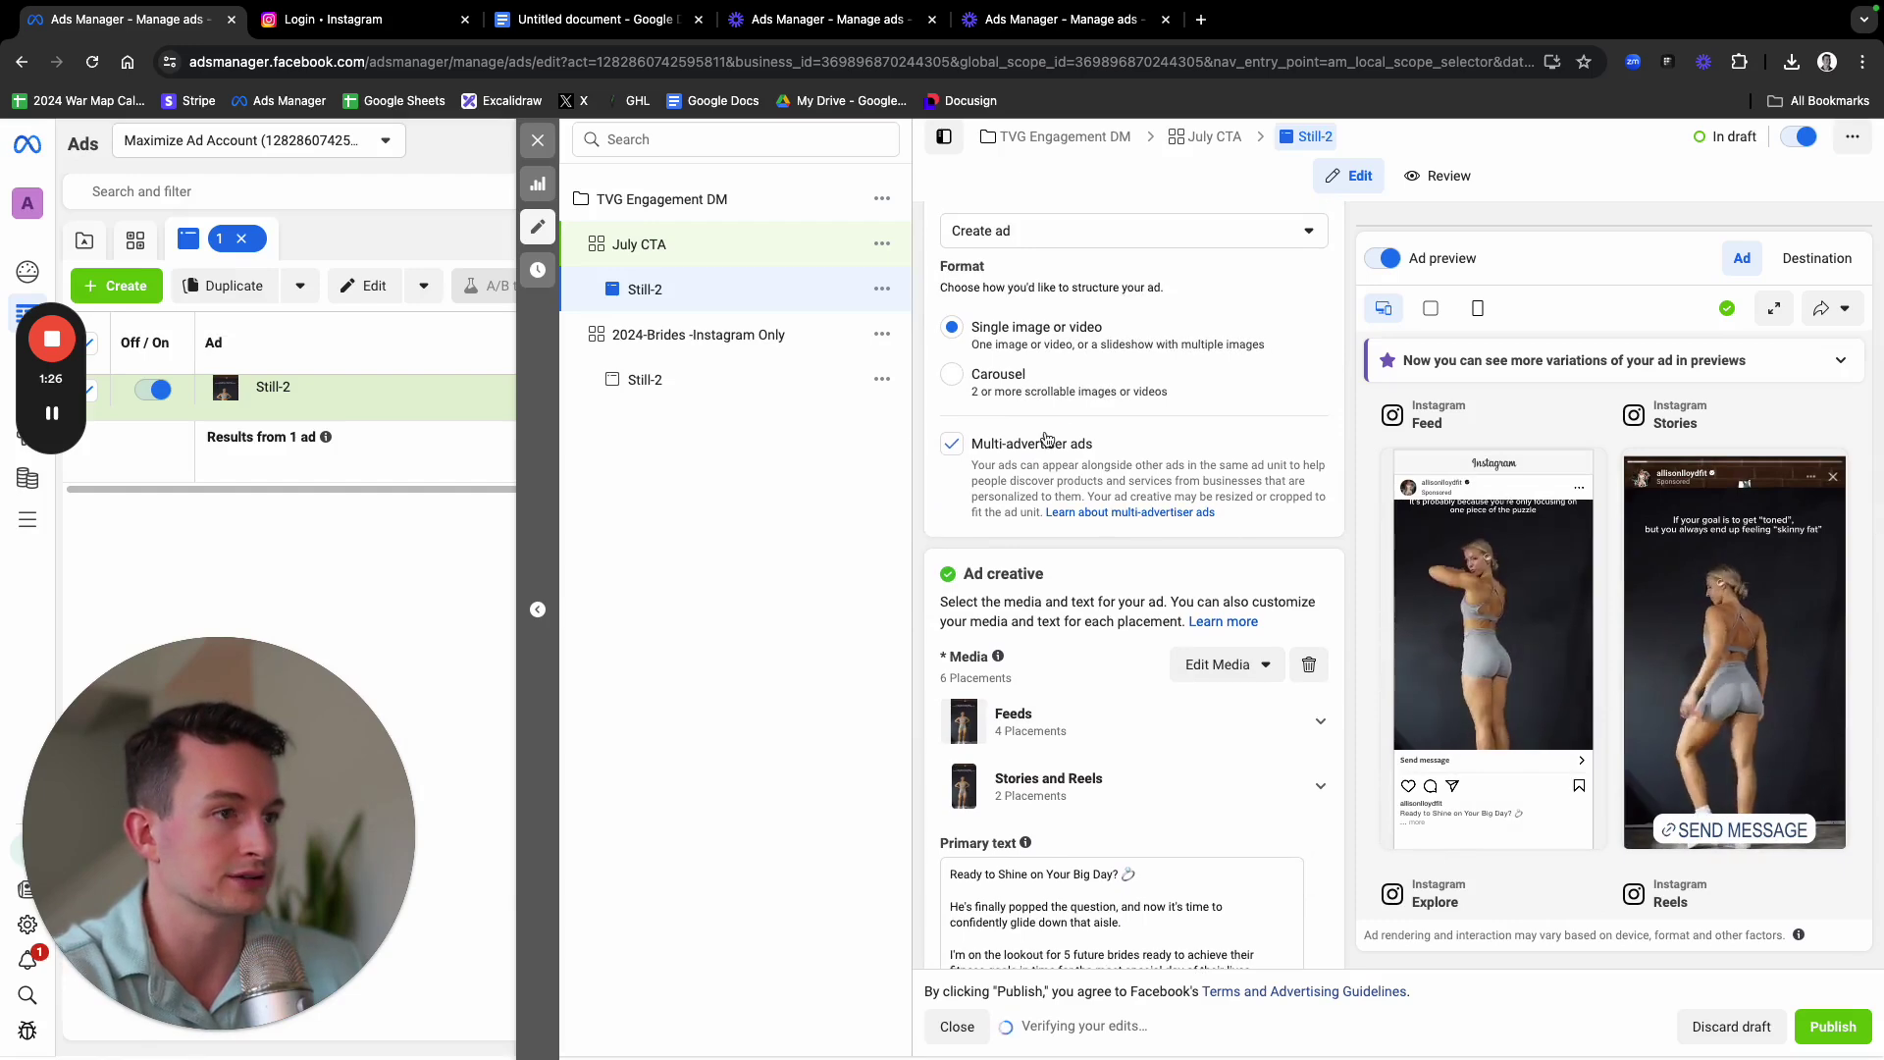
{"action": "scroll", "coordinate": [1065, 432], "scroll_direction": "up", "scroll_amount": 3}
{"action": "double_click", "coordinate": [1007, 288]}
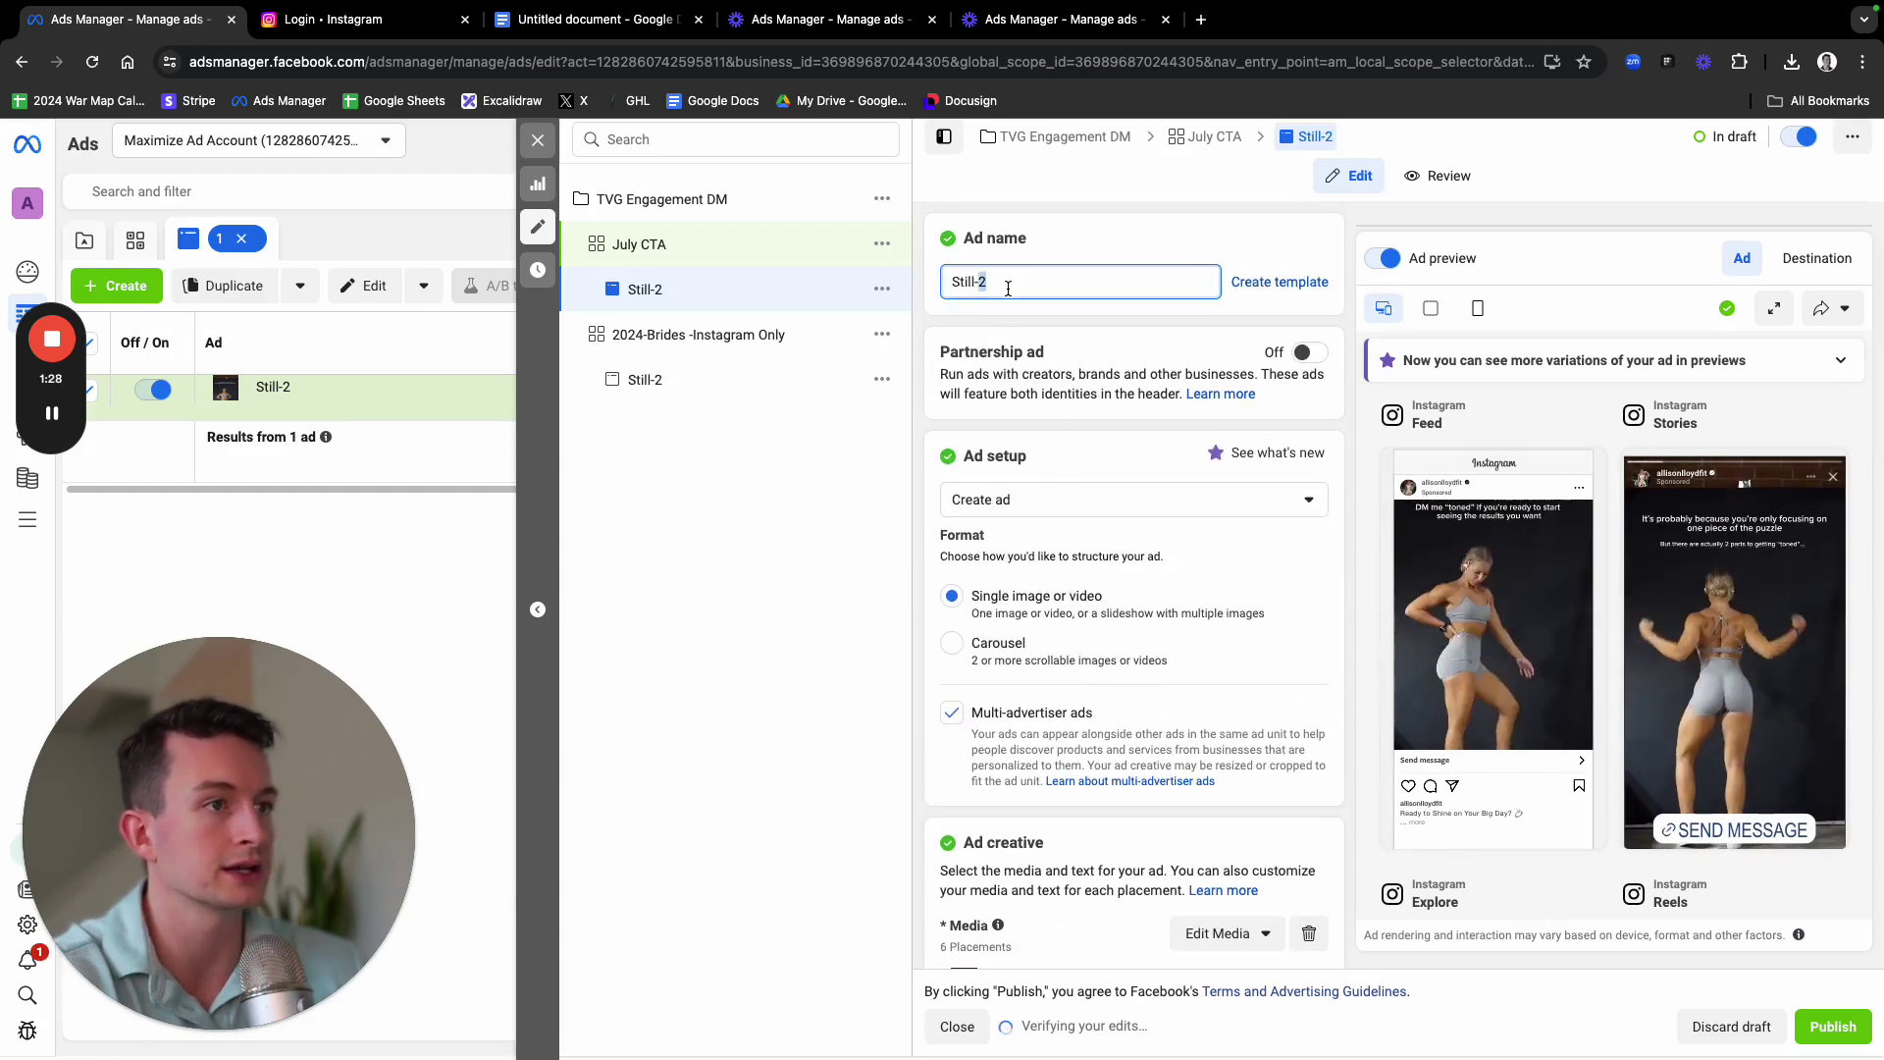
Rename the ad under July CTA from Still-2 to Video-1
{"action": "type", "text": "S"}
{"action": "key", "text": "BackSpace"}
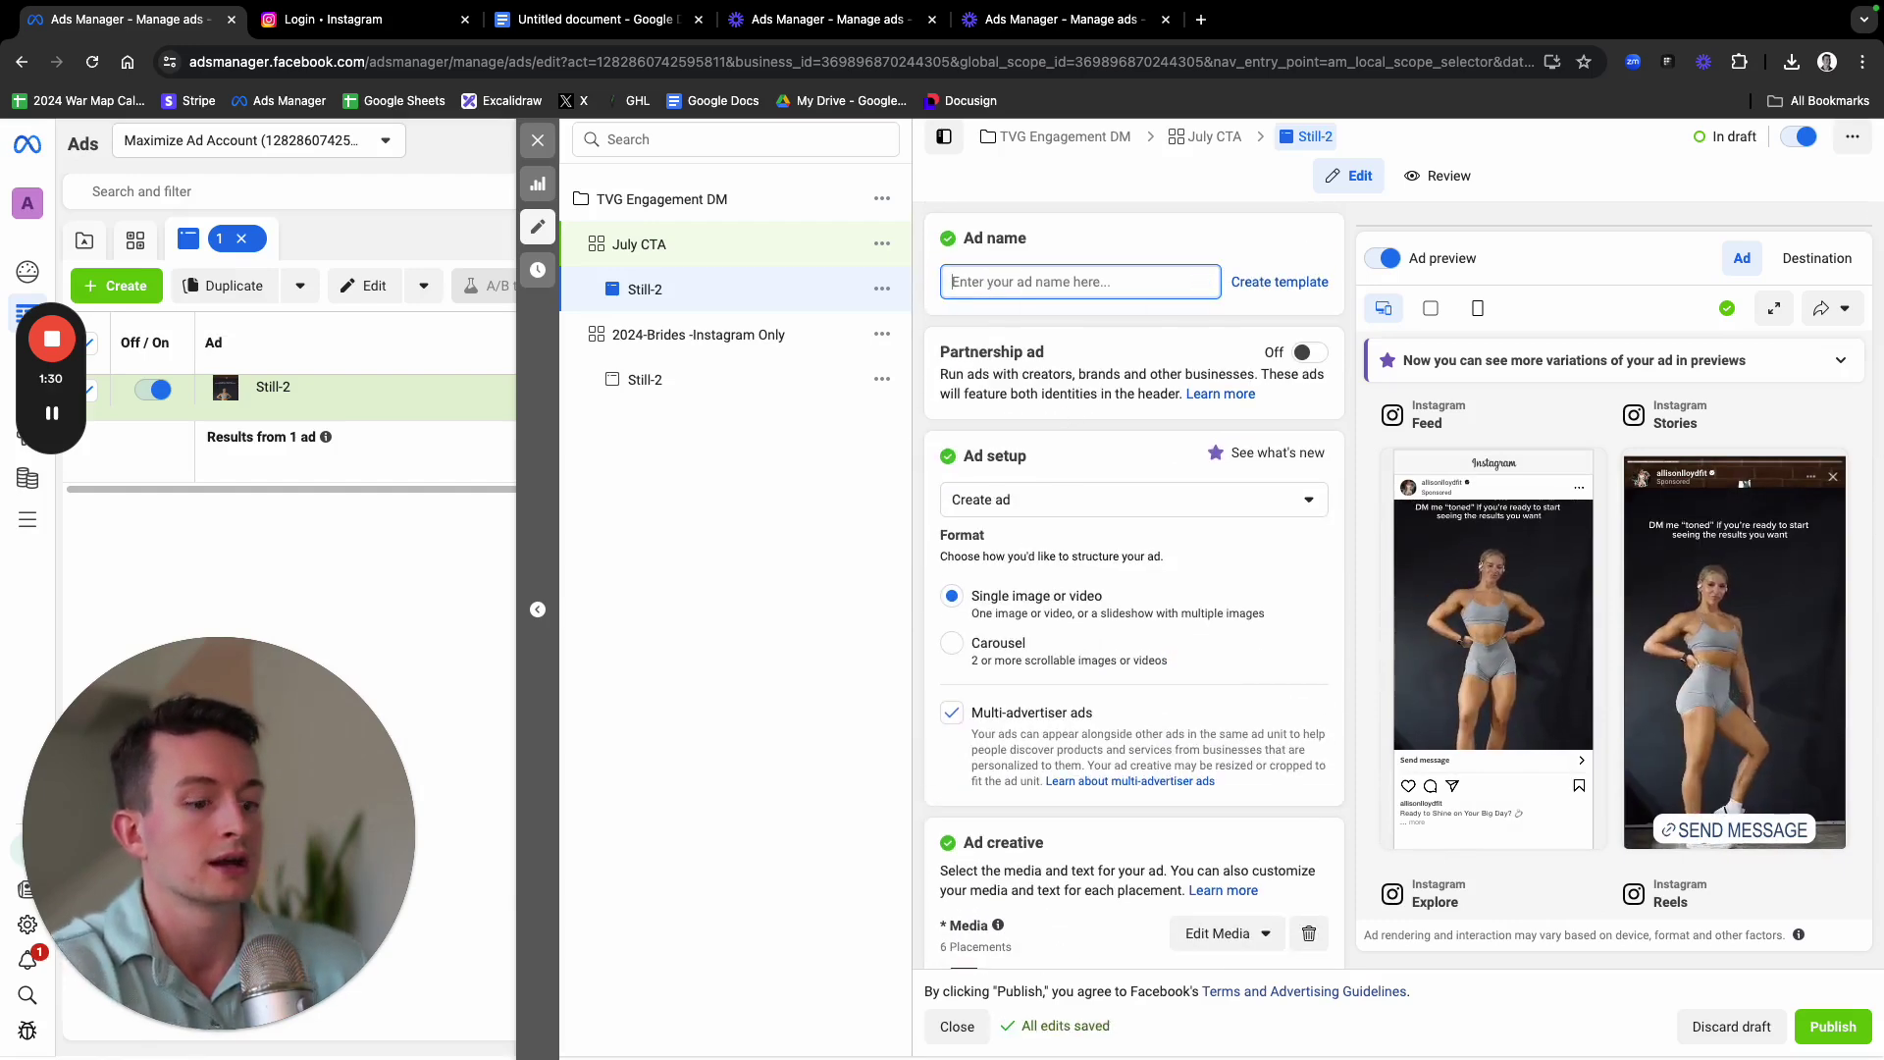
{"action": "type", "text": "Video-1"}
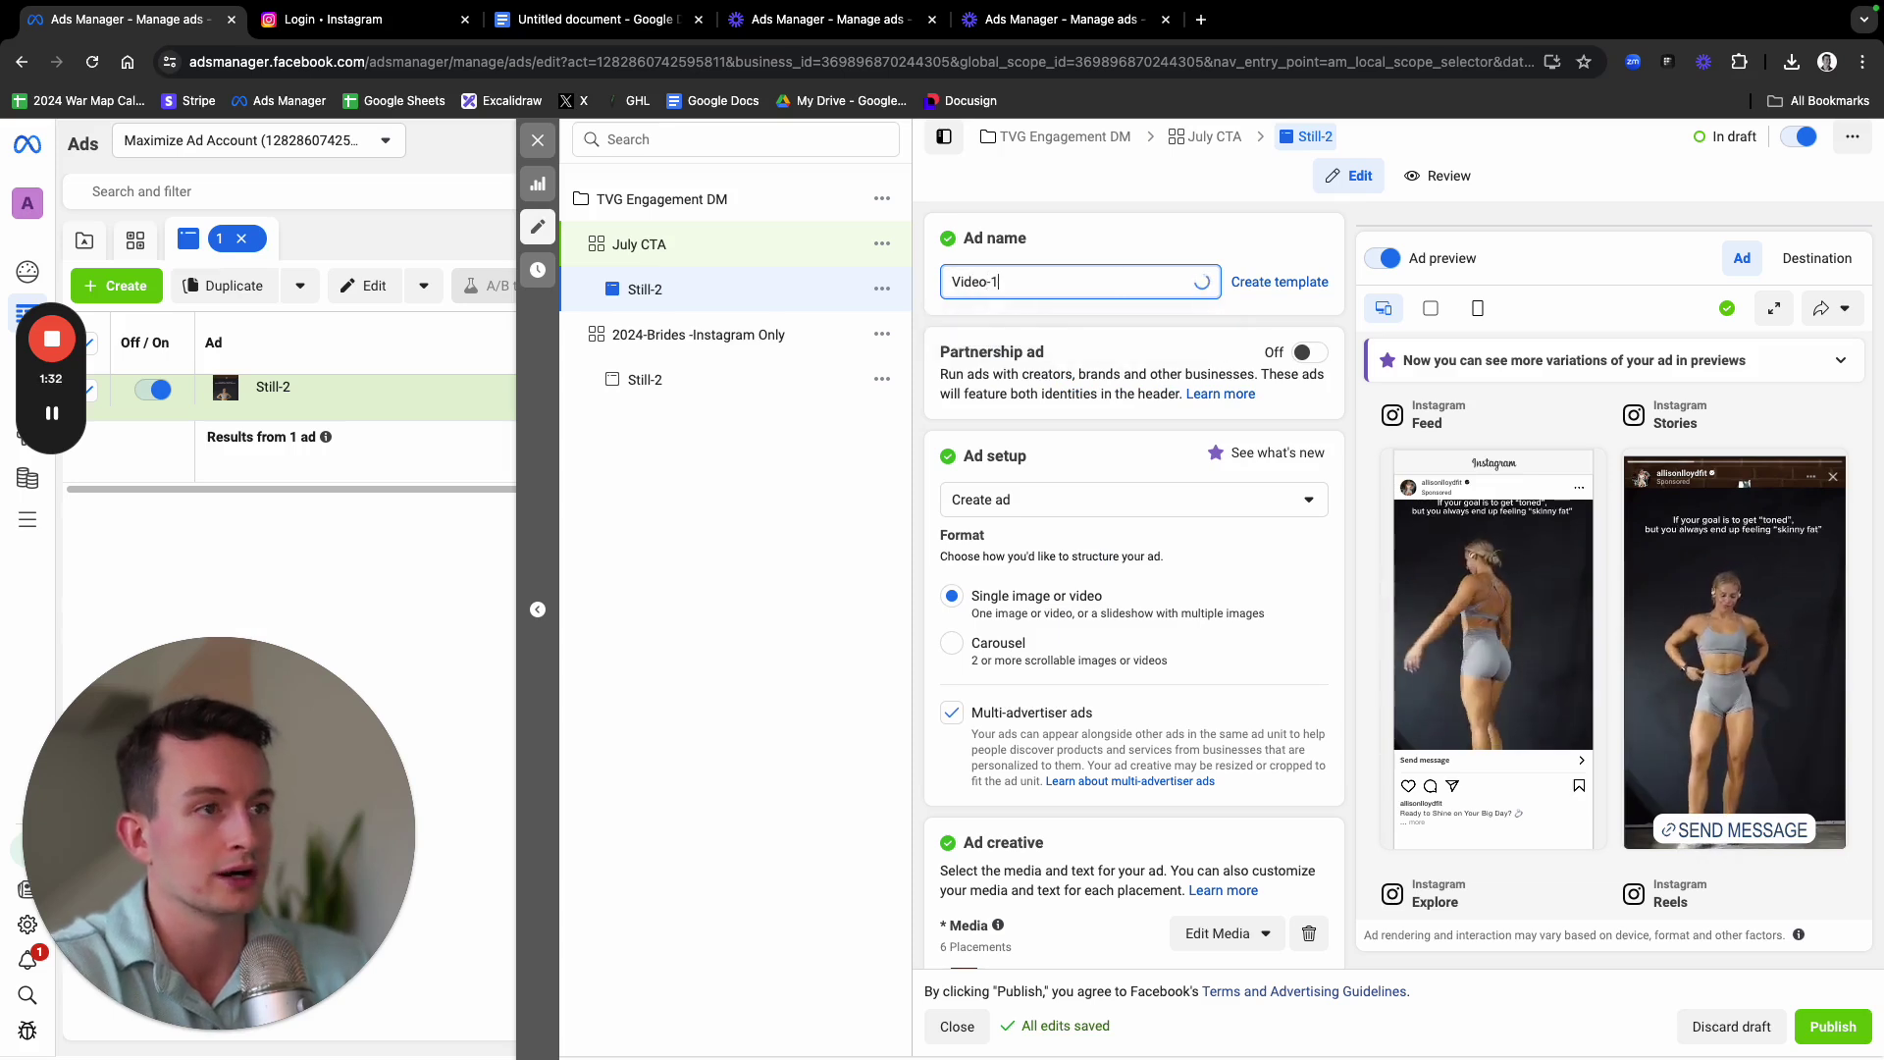
{"action": "left_click", "coordinate": [1088, 238]}
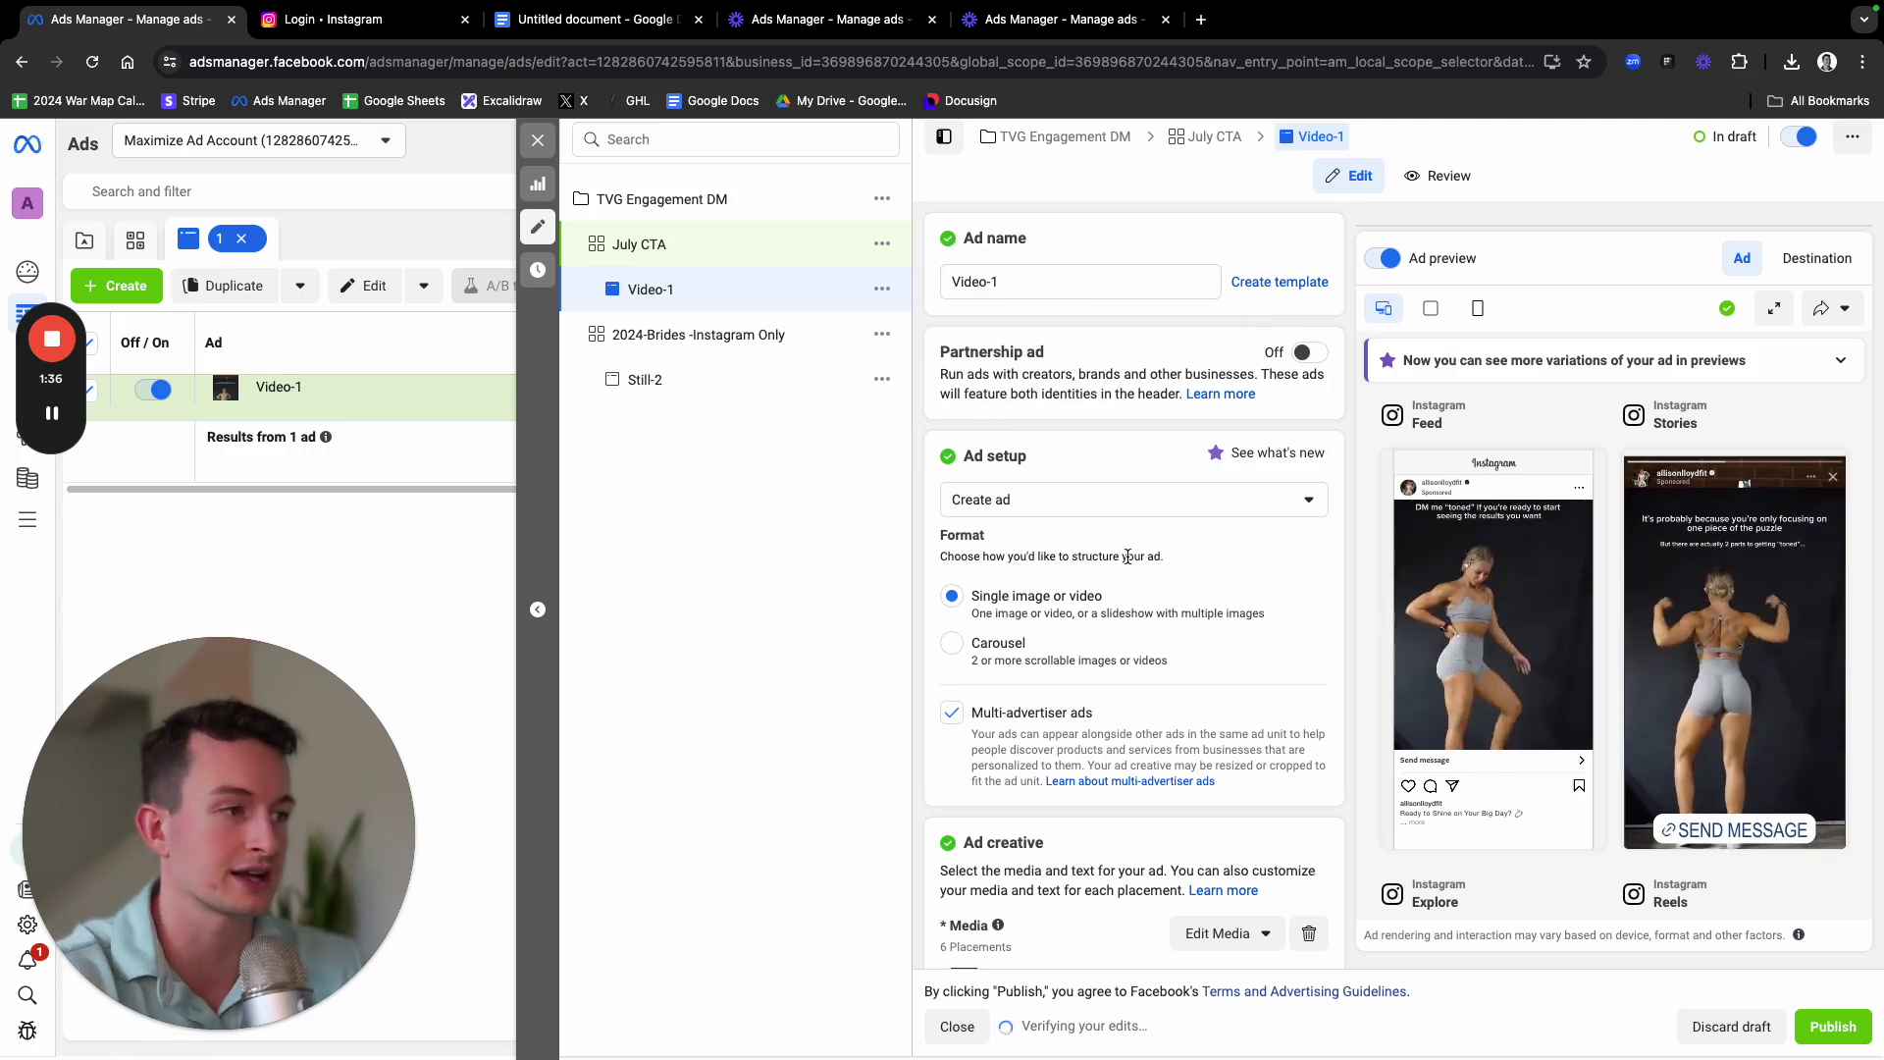
Collapse the AI text generation suggestions near the ad creative section
{"action": "scroll", "coordinate": [1119, 548], "scroll_direction": "down", "scroll_amount": 2}
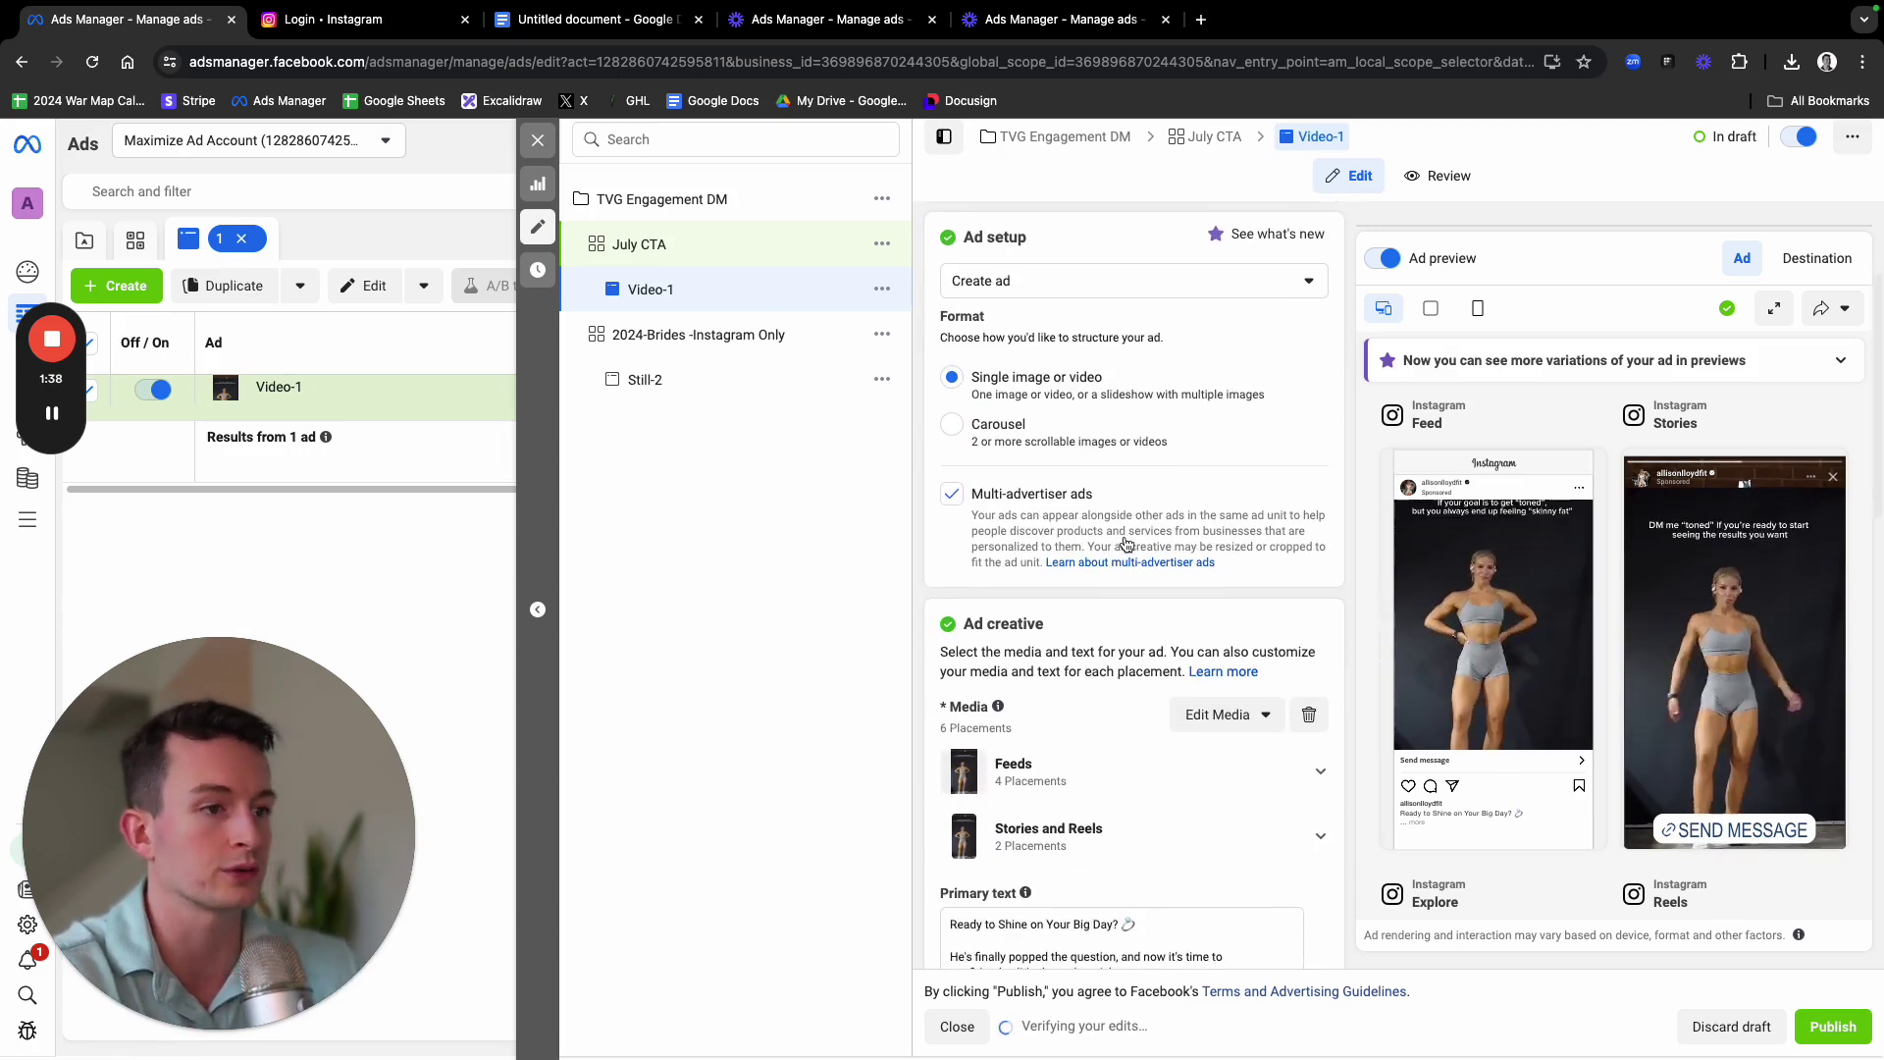
{"action": "scroll", "coordinate": [1124, 550], "scroll_direction": "down", "scroll_amount": 6}
{"action": "scroll", "coordinate": [1181, 658], "scroll_direction": "up", "scroll_amount": 2}
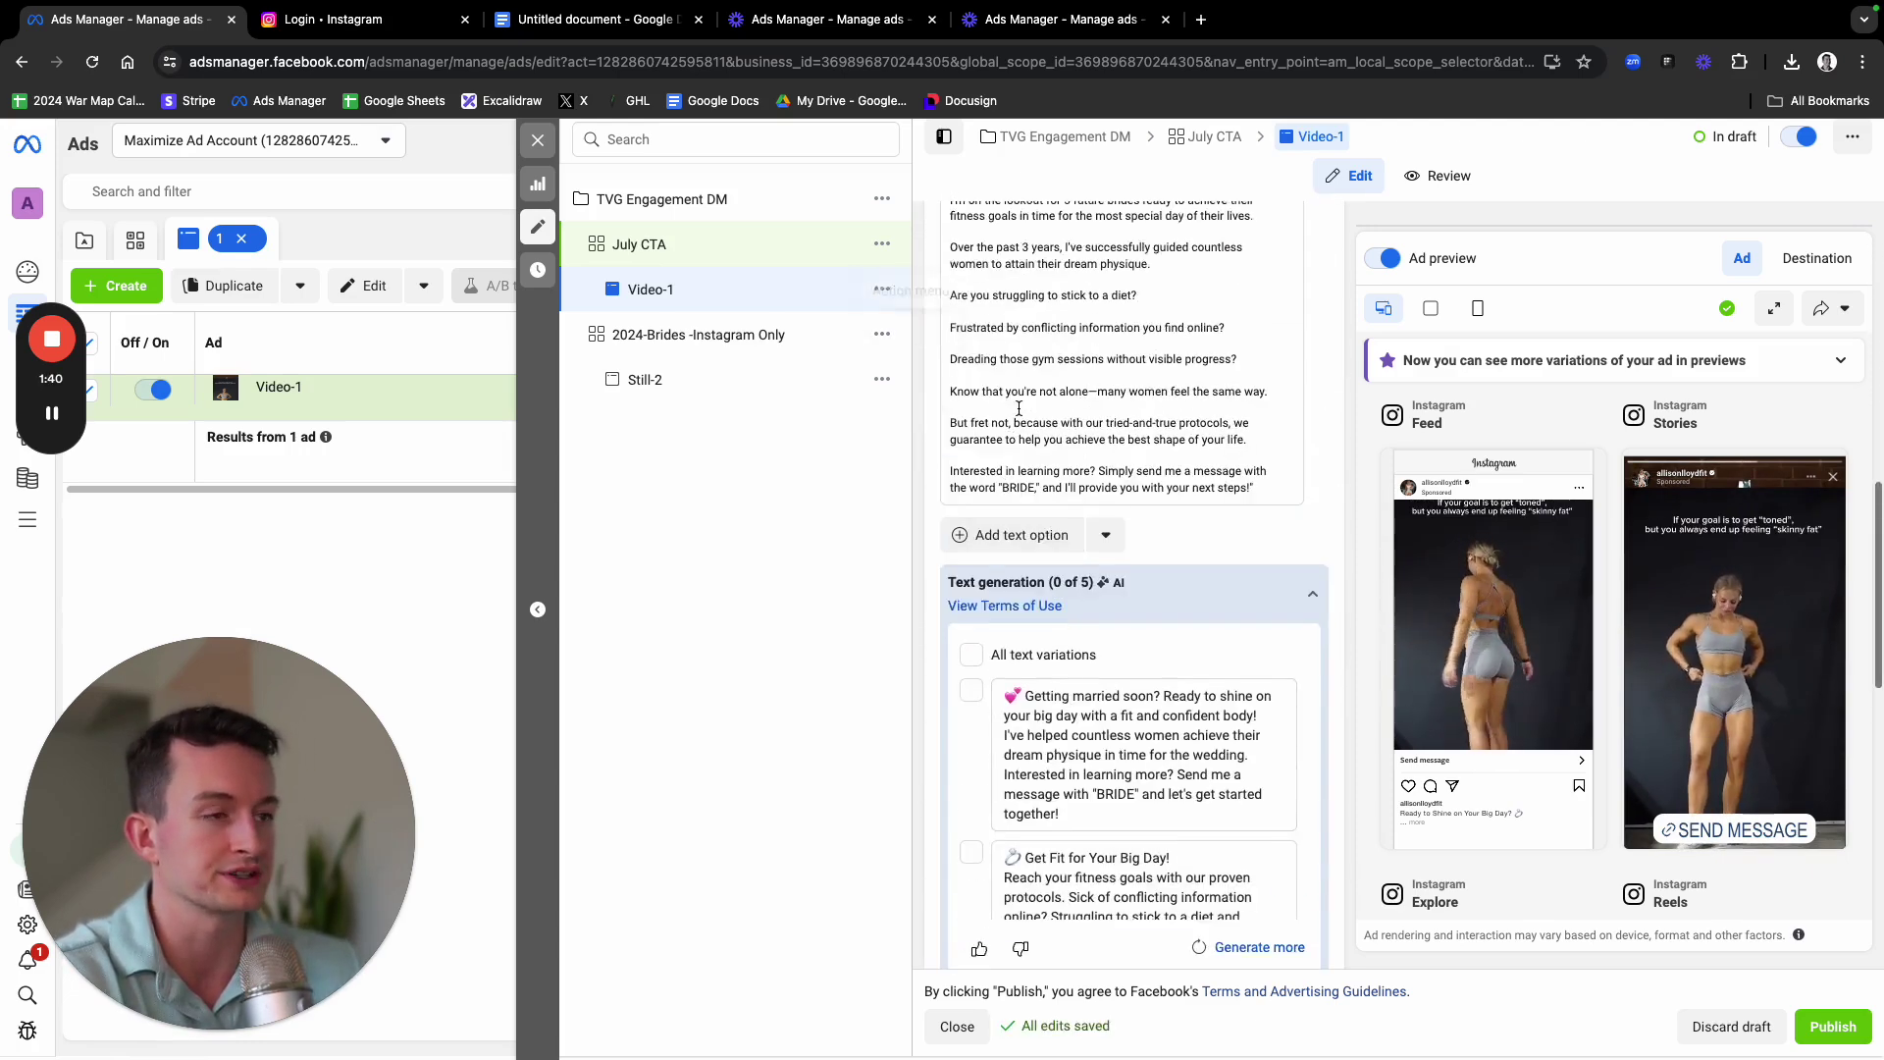
{"action": "left_click", "coordinate": [1240, 598]}
{"action": "scroll", "coordinate": [1239, 561], "scroll_direction": "up", "scroll_amount": 6}
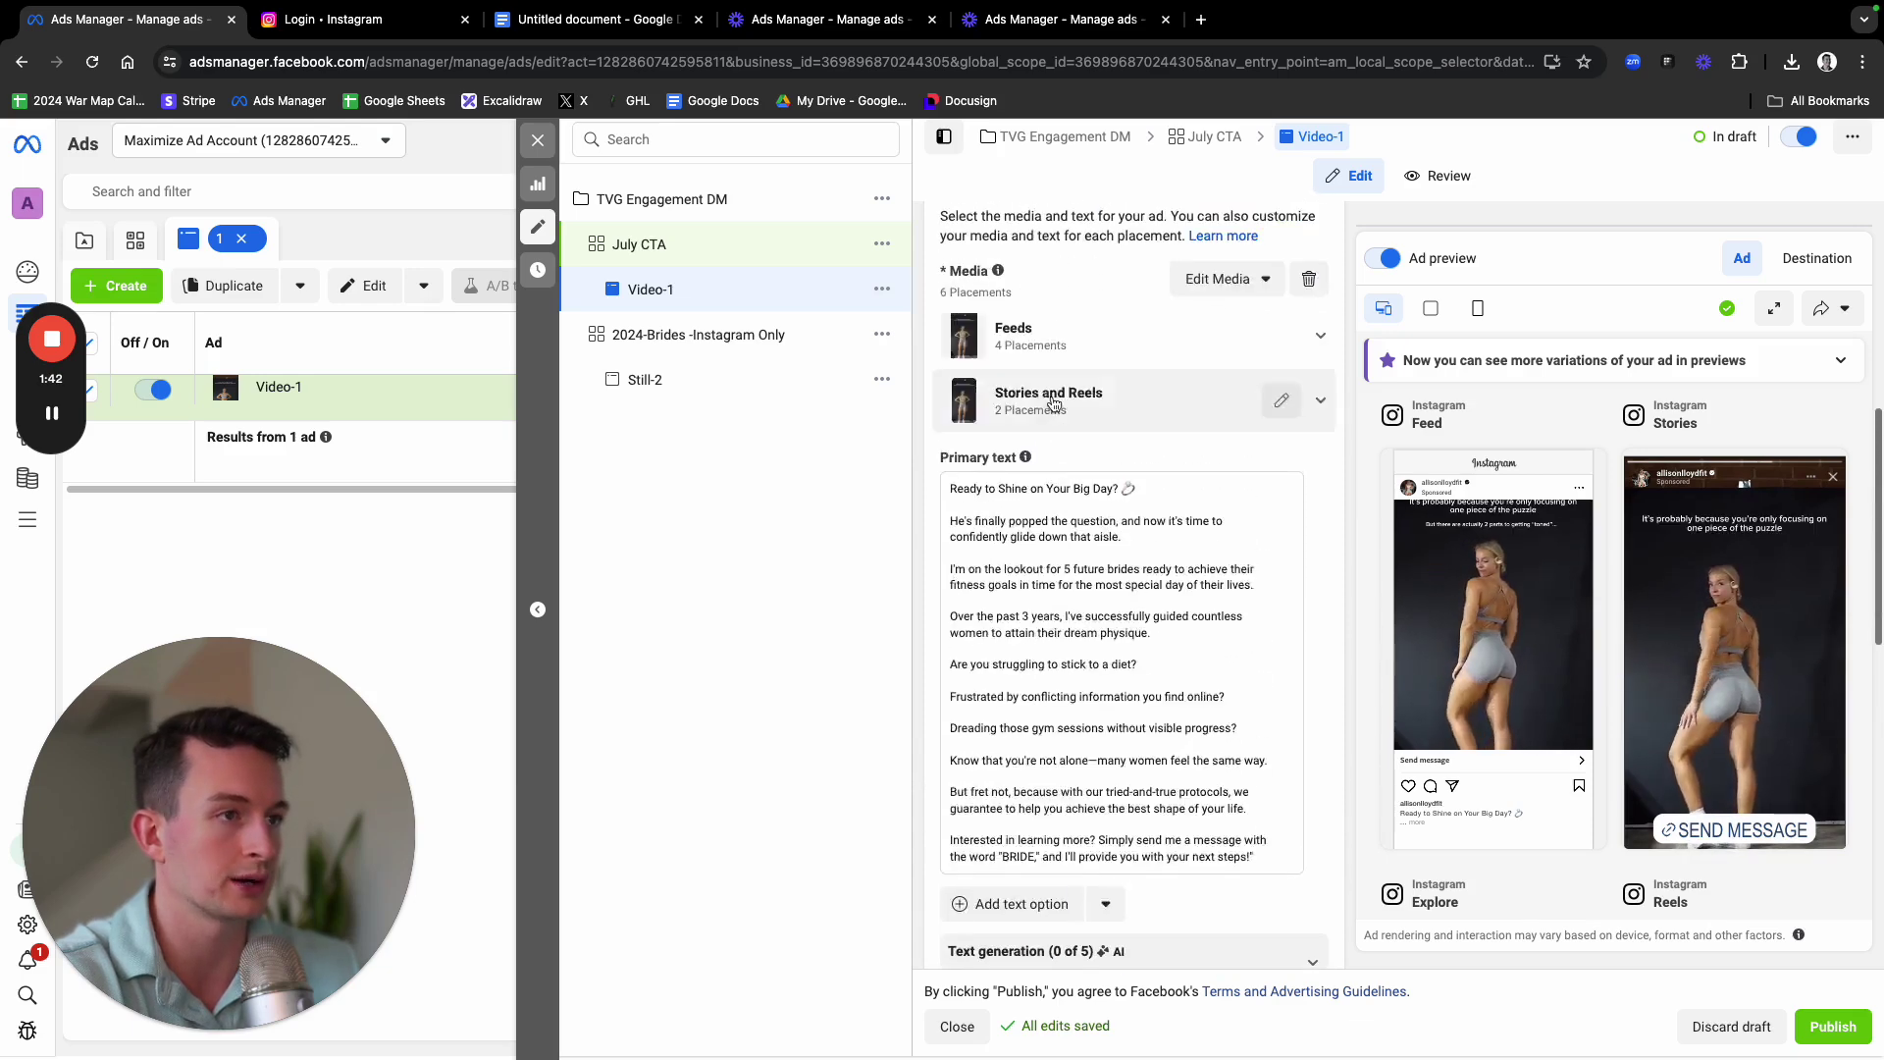
In the Untitled Google Docs script, select the whole ad text from first to last line
{"action": "left_click", "coordinate": [618, 23]}
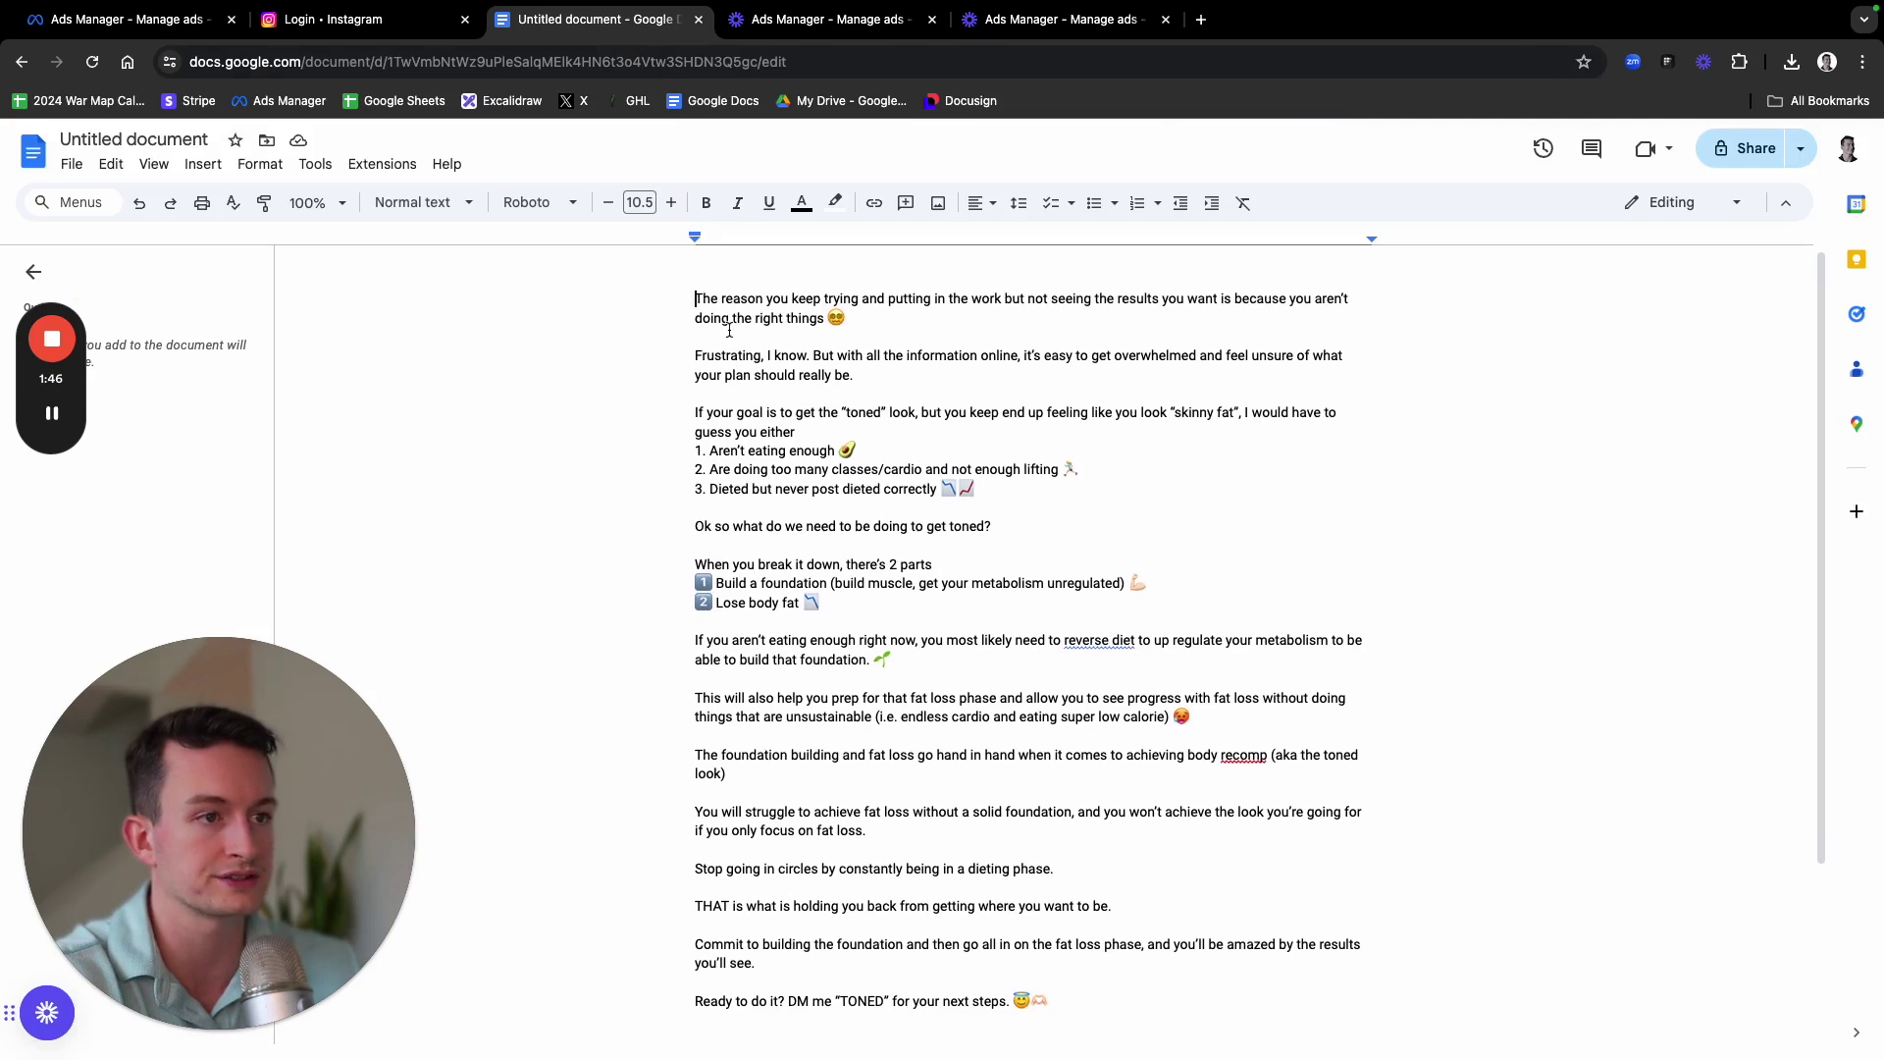
{"action": "left_click_drag", "start_coordinate": [729, 331], "coordinate": [1131, 997]}
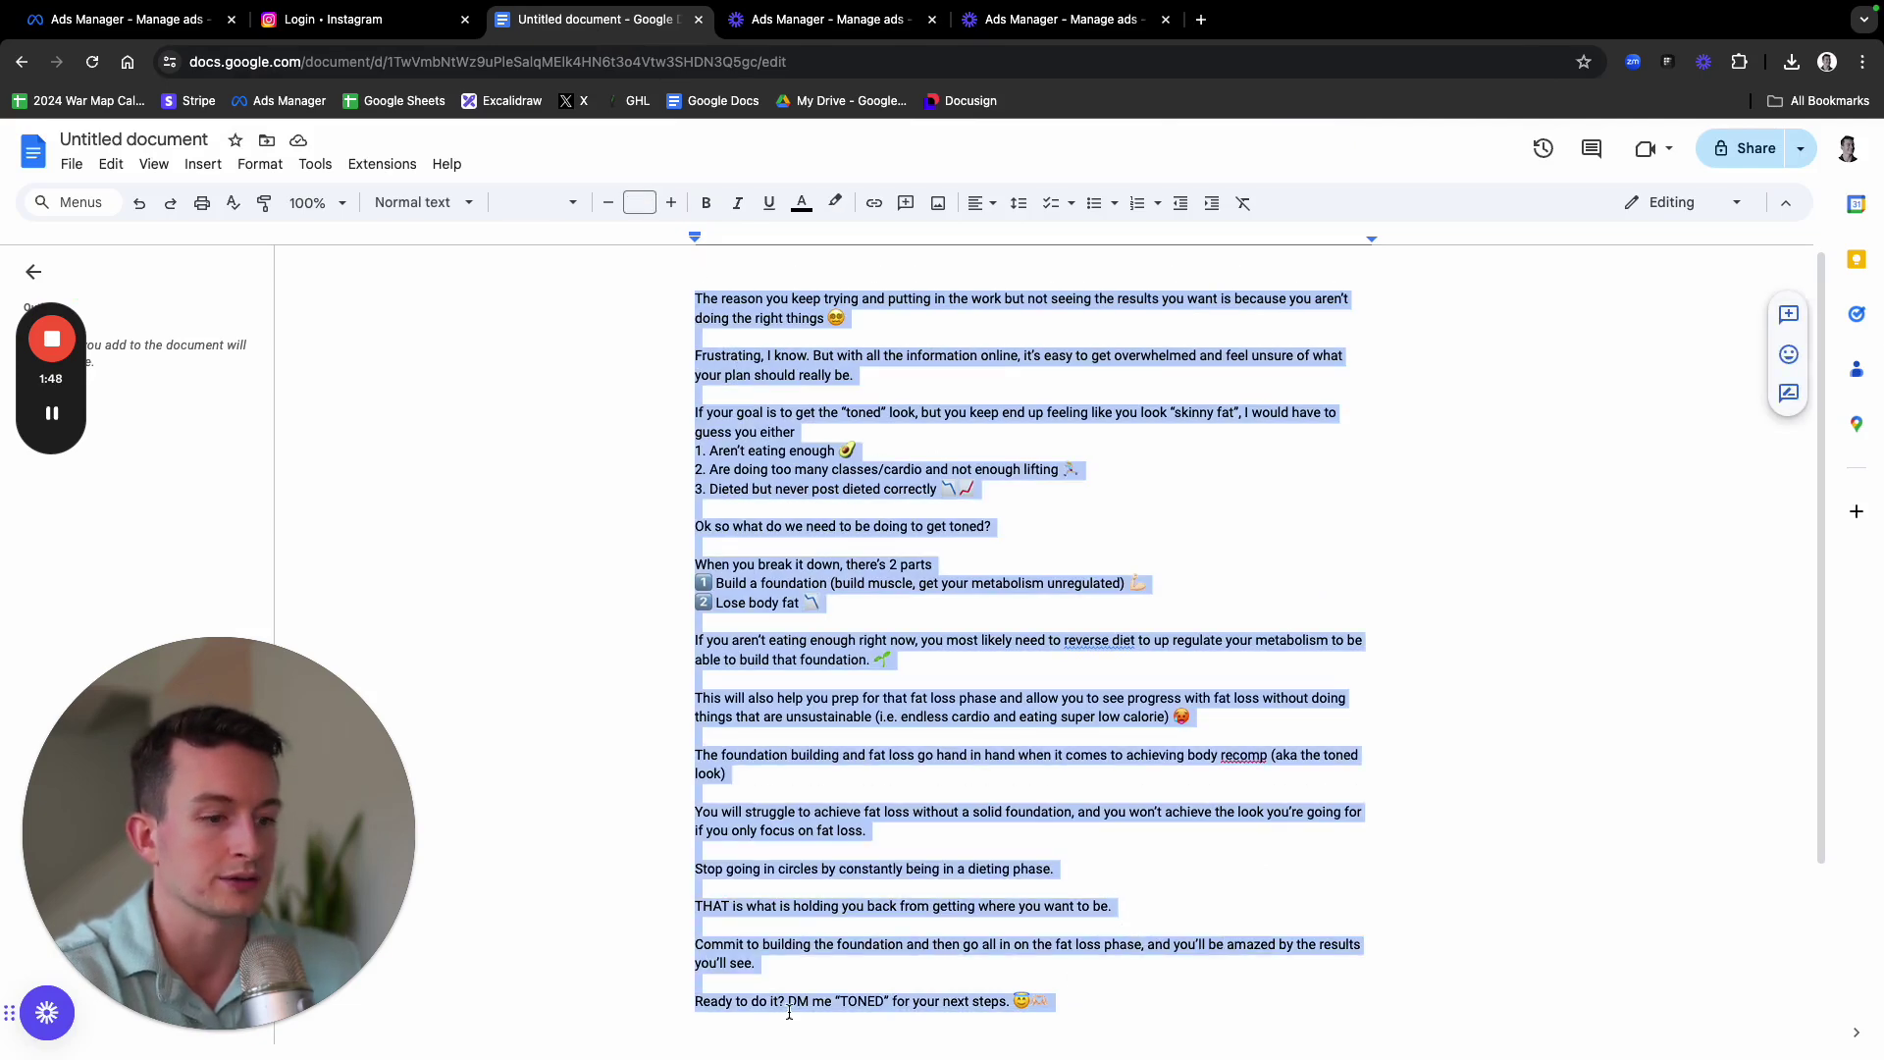
{"action": "left_click", "coordinate": [738, 416]}
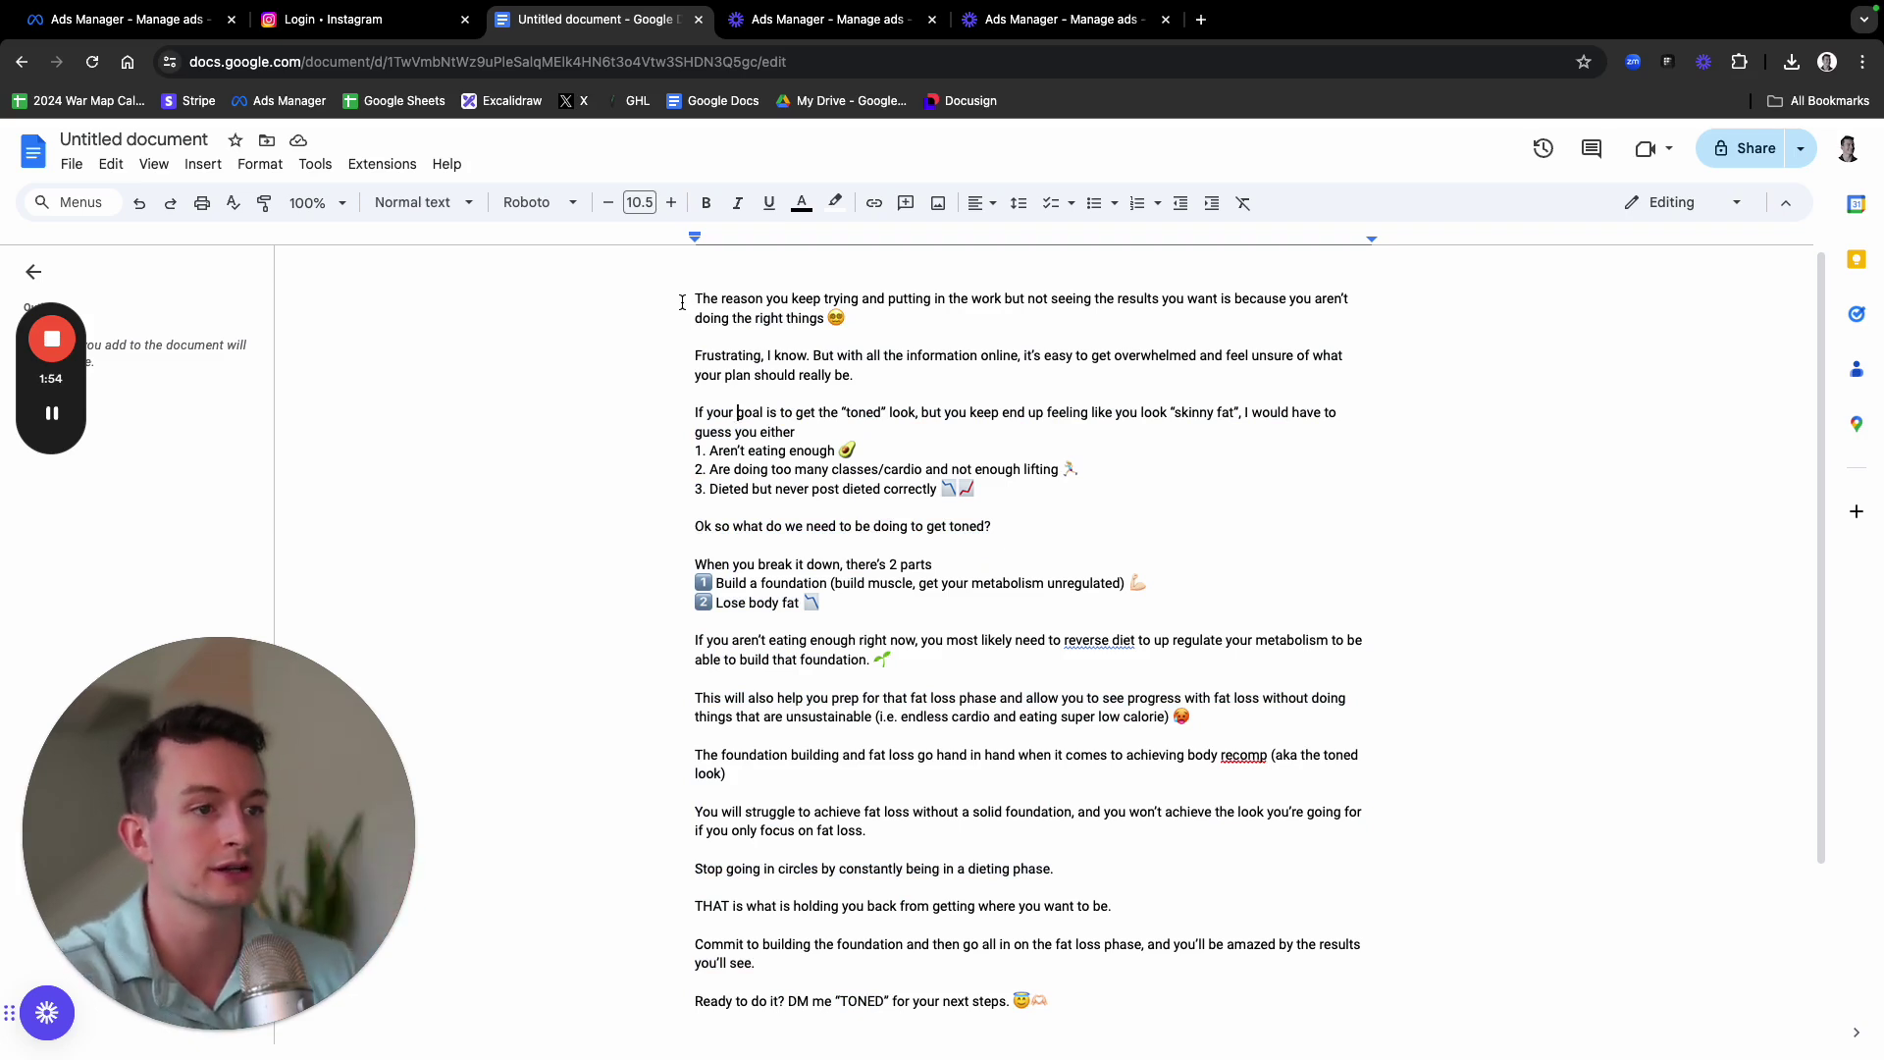
{"action": "left_click_drag", "start_coordinate": [692, 296], "coordinate": [1055, 1025]}
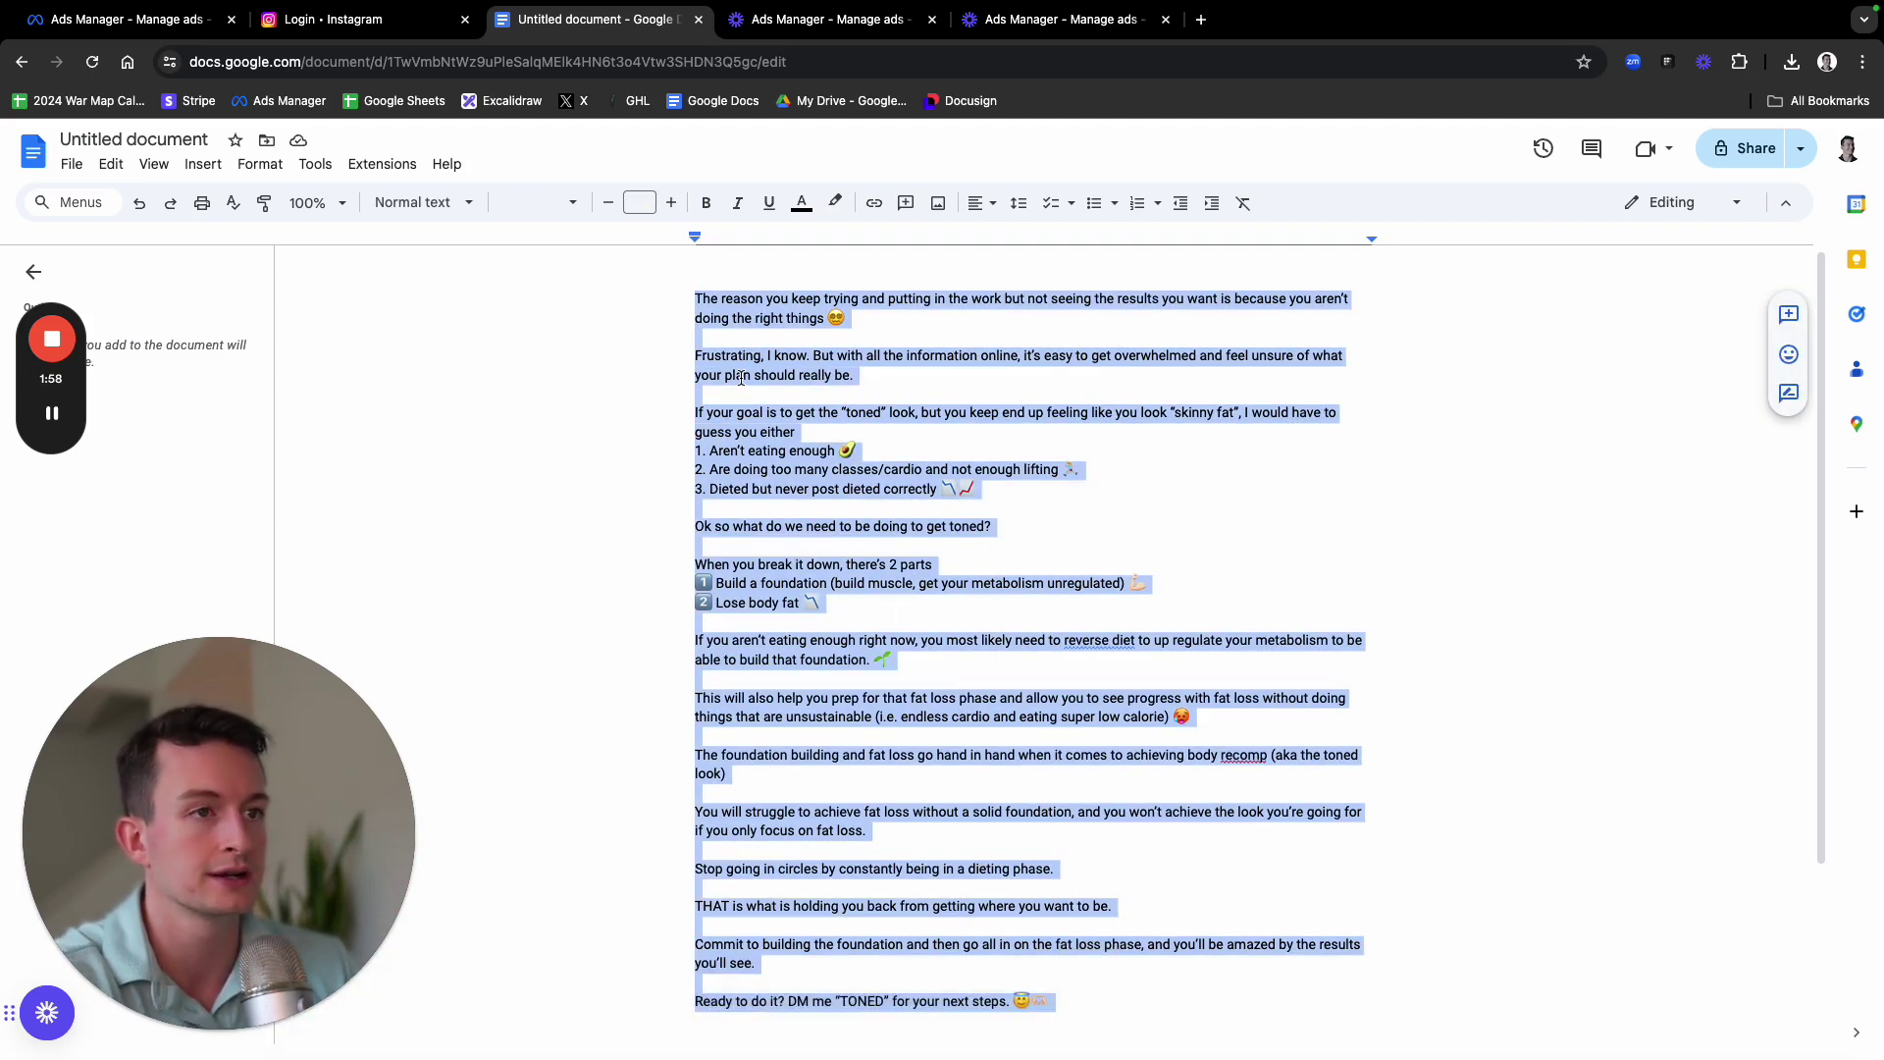
Reselect the entire script from the closing DM "TONED" line back to the opening line
{"action": "scroll", "coordinate": [741, 378], "scroll_direction": "down", "scroll_amount": 2}
{"action": "scroll", "coordinate": [741, 378], "scroll_direction": "up", "scroll_amount": 2}
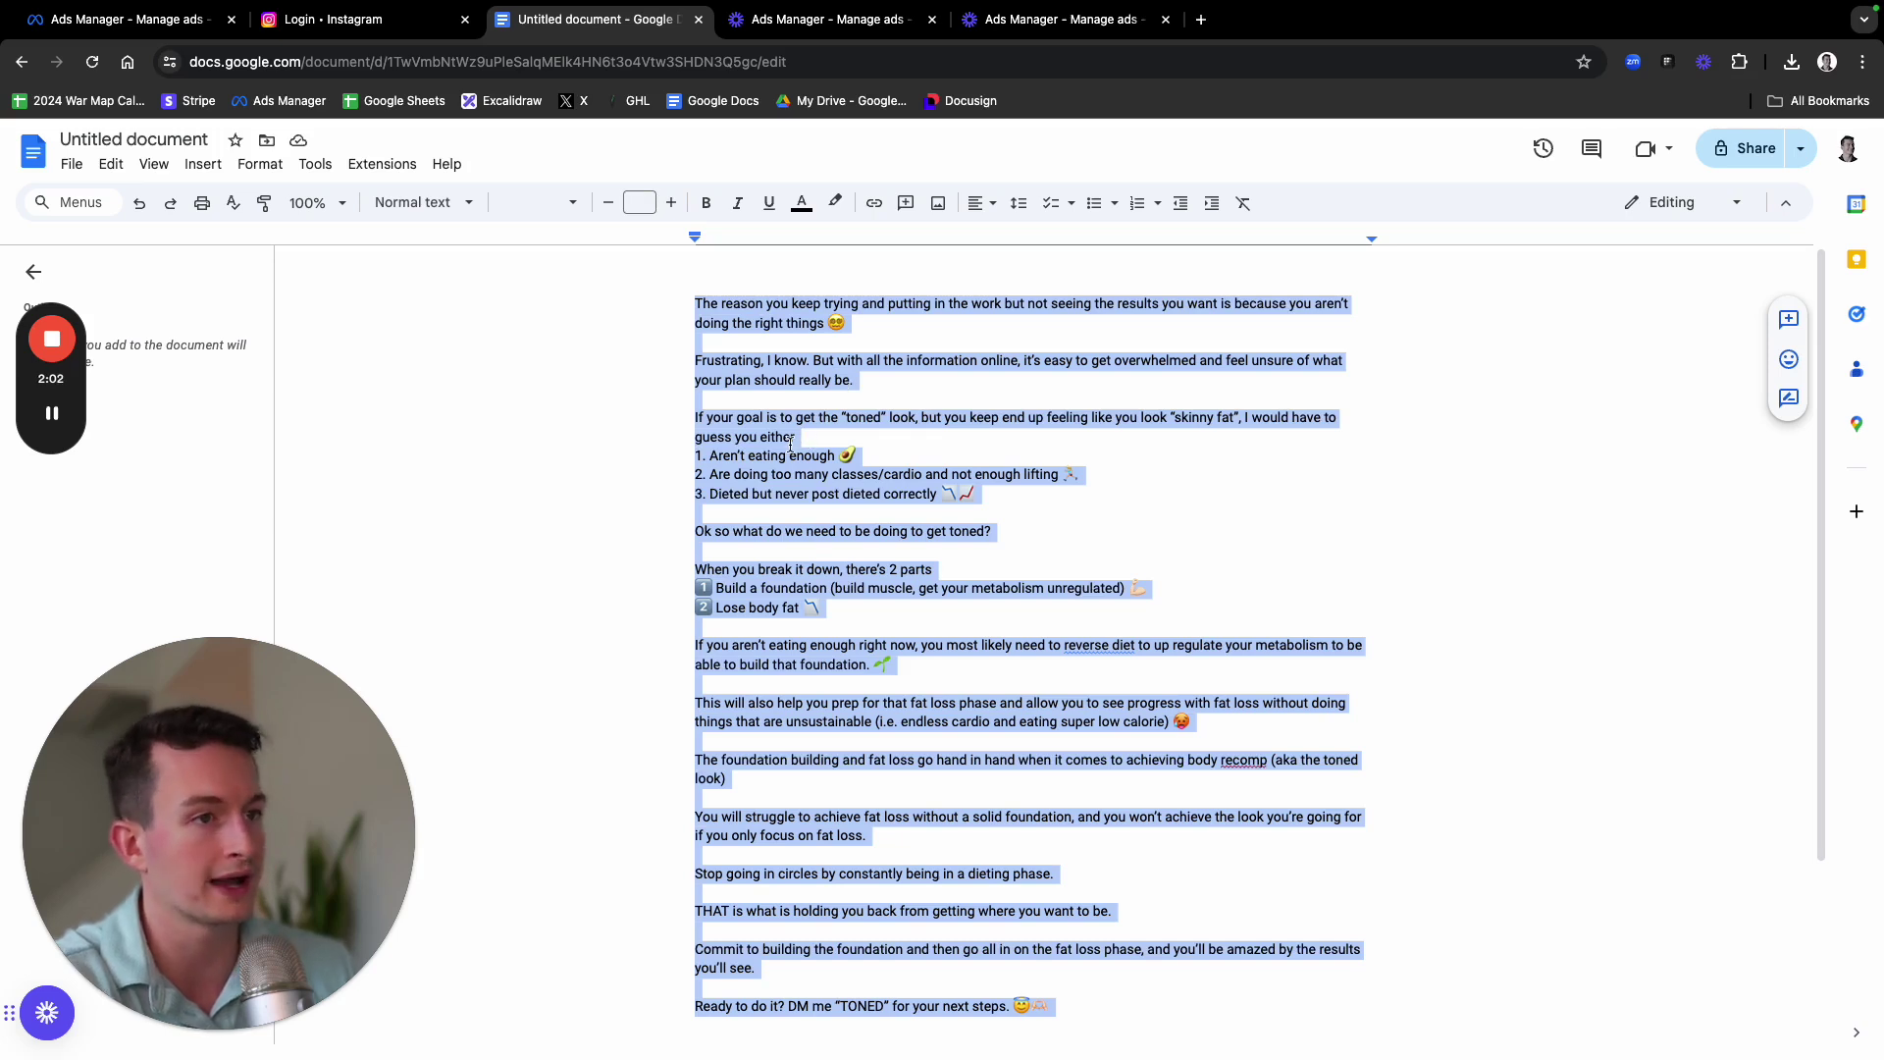
{"action": "scroll", "coordinate": [778, 484], "scroll_direction": "down", "scroll_amount": 2}
{"action": "scroll", "coordinate": [713, 523], "scroll_direction": "down", "scroll_amount": 2}
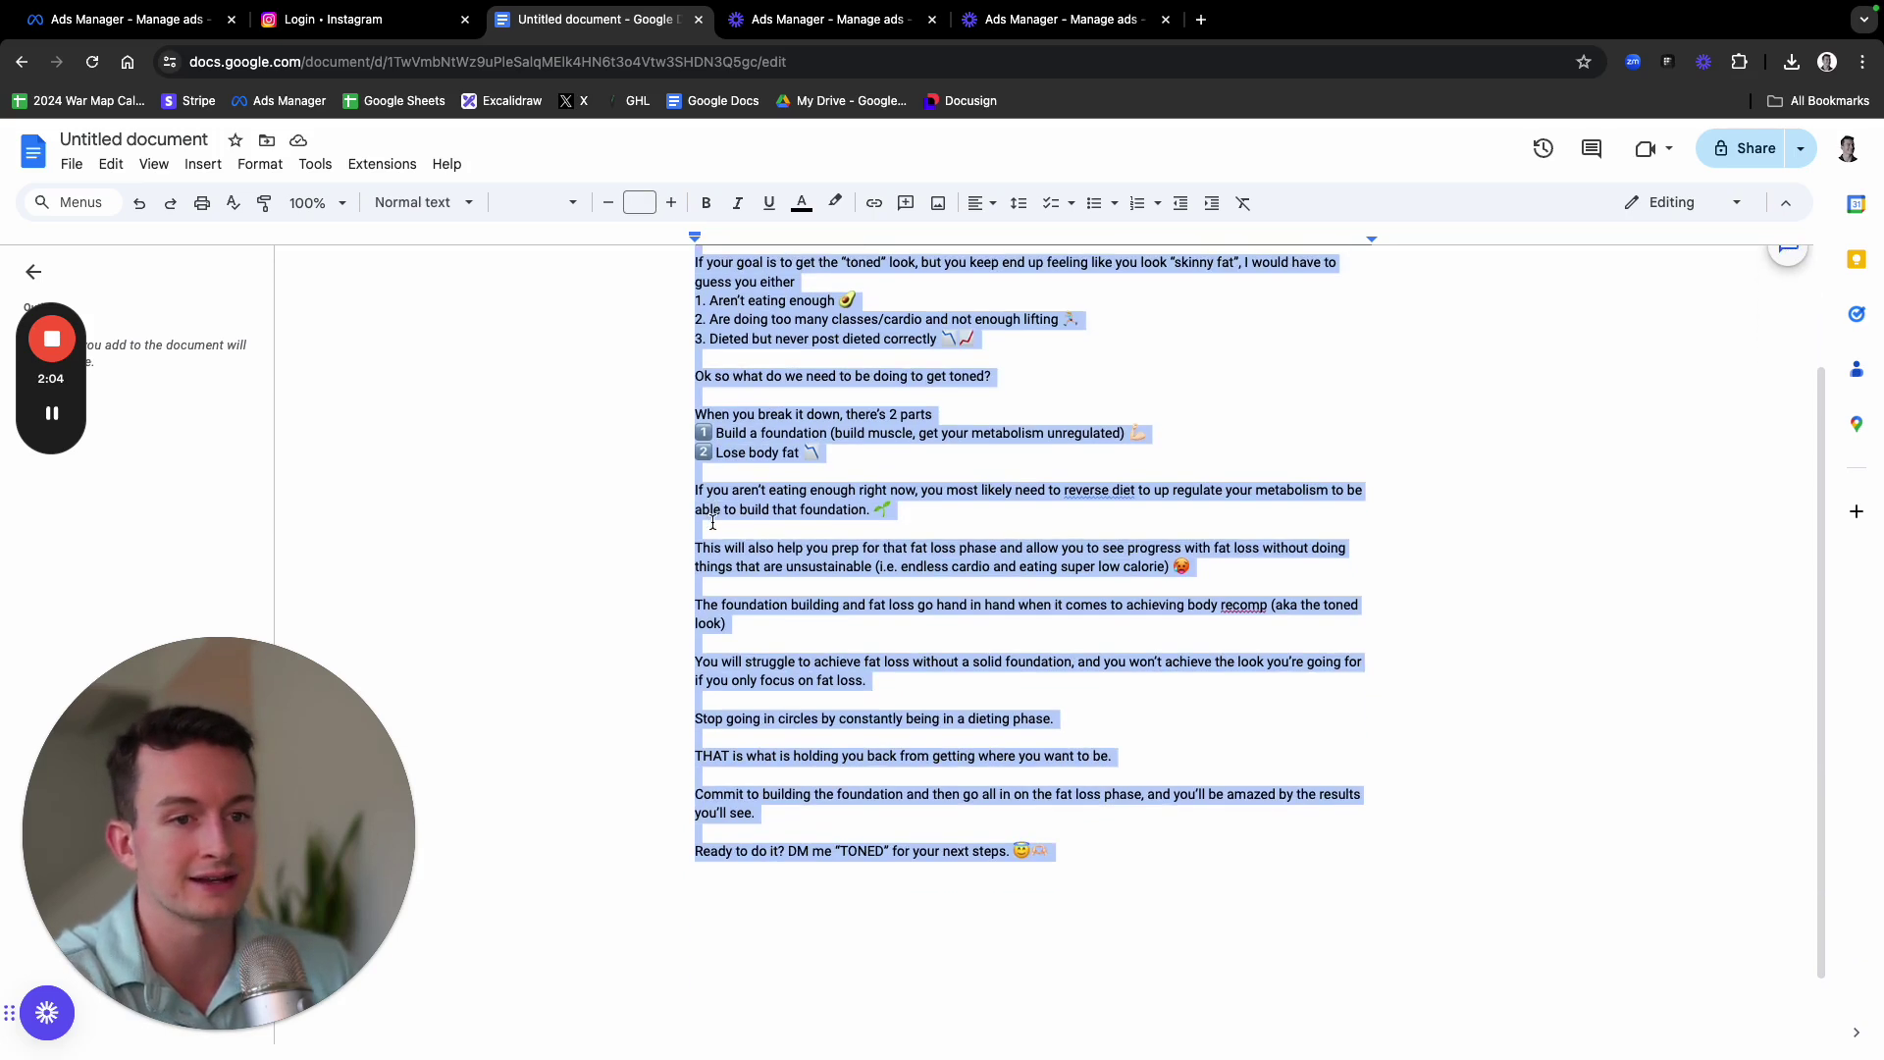
{"action": "scroll", "coordinate": [711, 523], "scroll_direction": "up", "scroll_amount": 4}
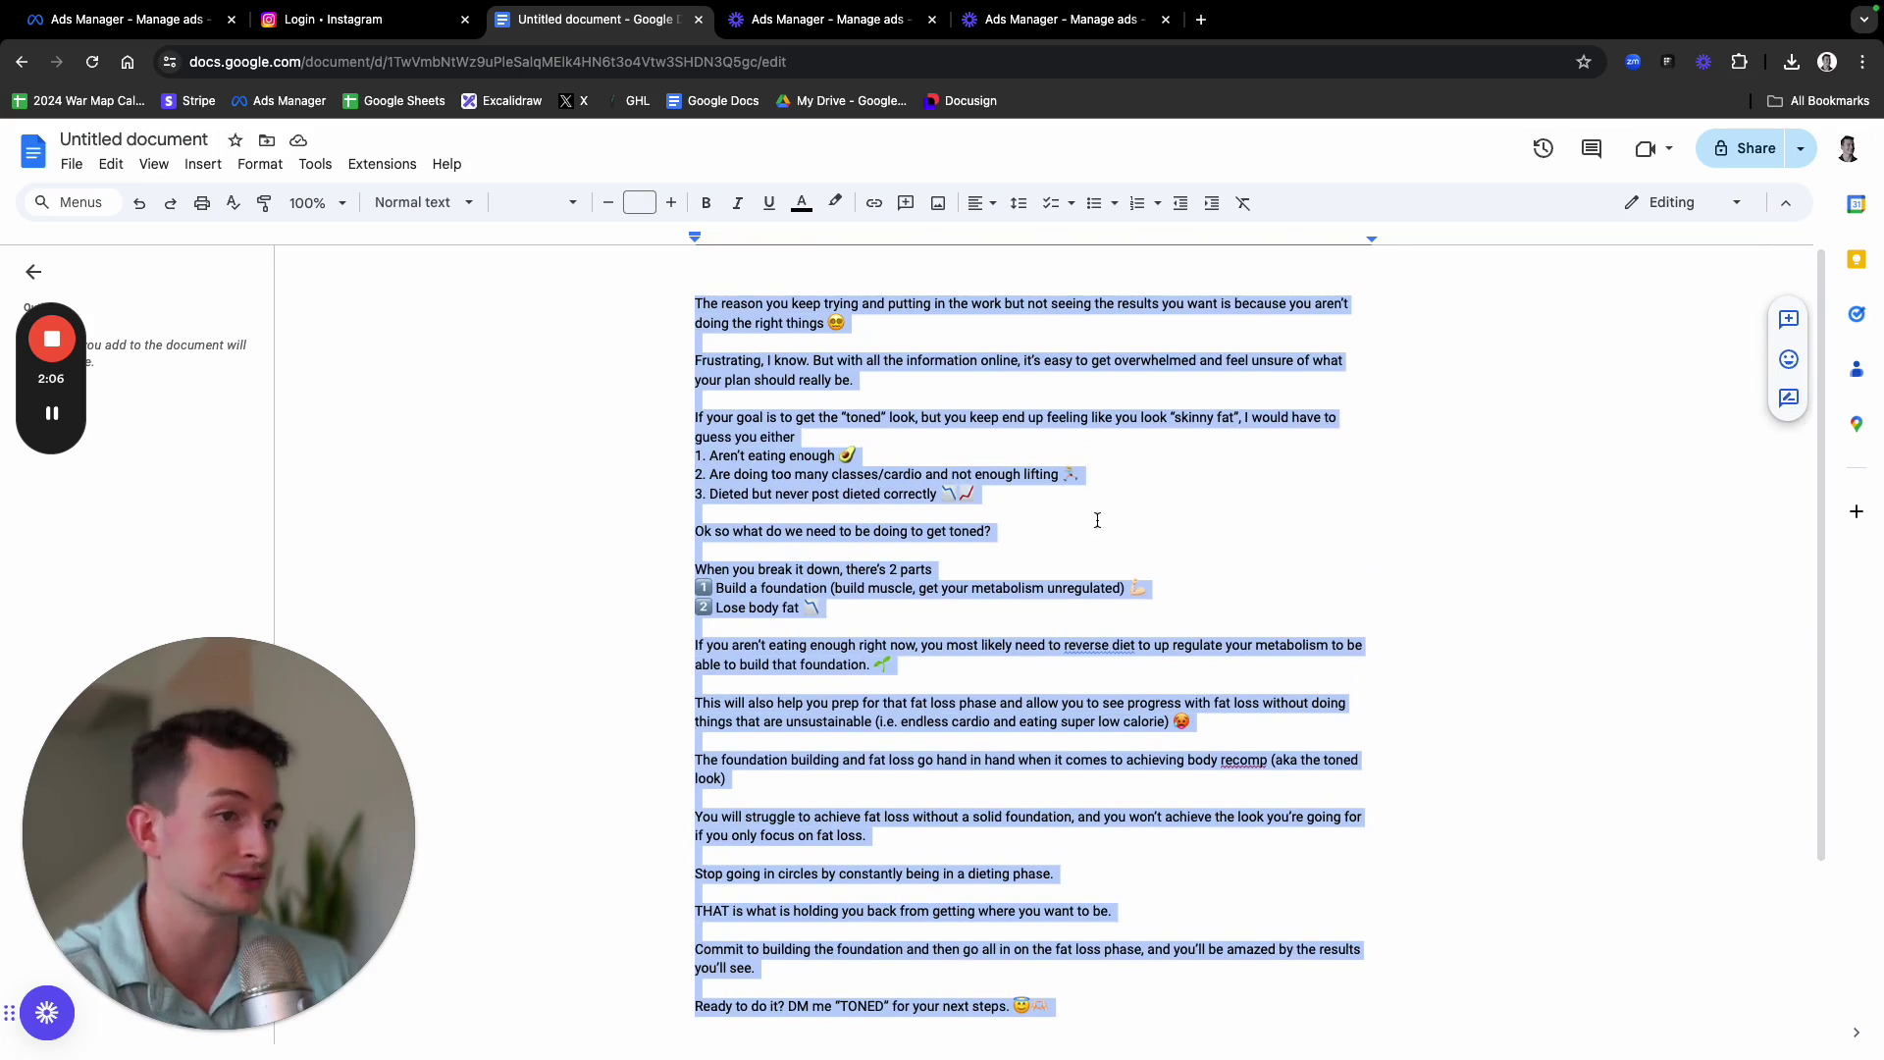
{"action": "left_click", "coordinate": [711, 602]}
{"action": "left_click_drag", "start_coordinate": [711, 593], "coordinate": [809, 628]}
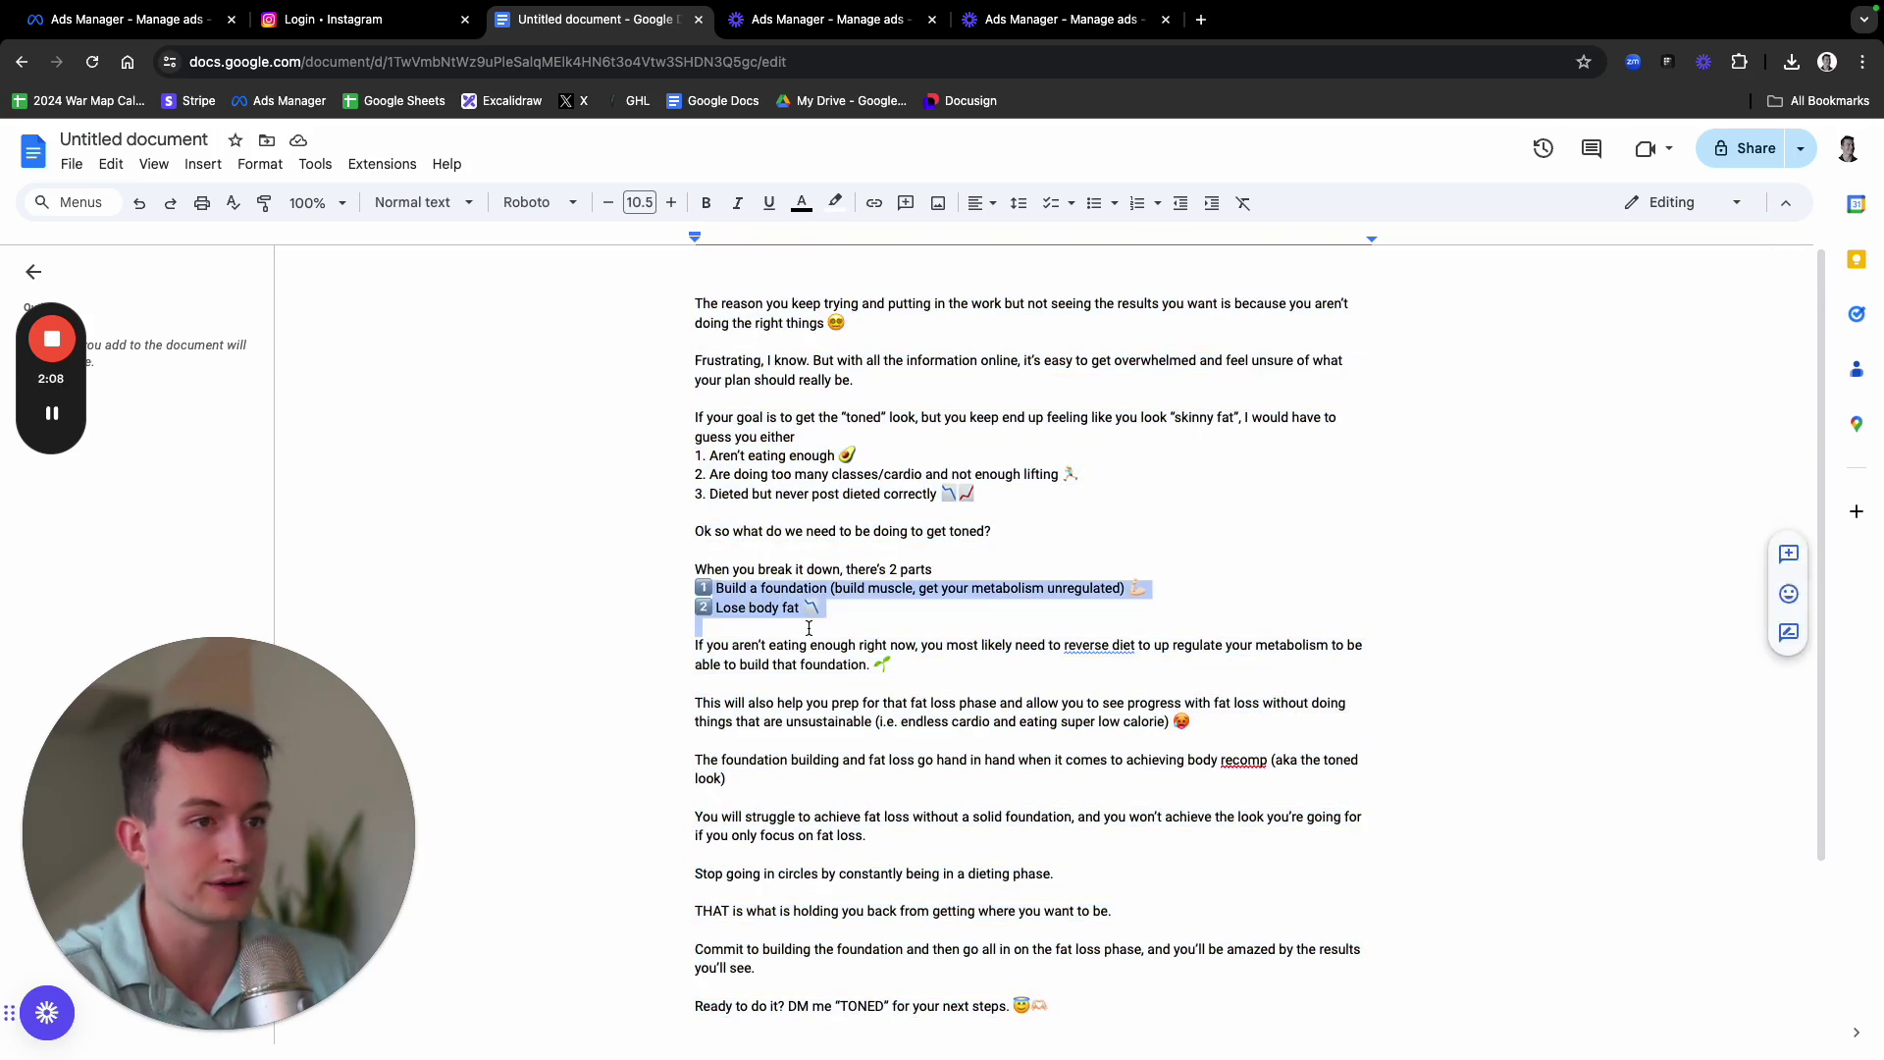
{"action": "left_click", "coordinate": [814, 665]}
{"action": "left_click_drag", "start_coordinate": [1060, 1003], "coordinate": [677, 310]}
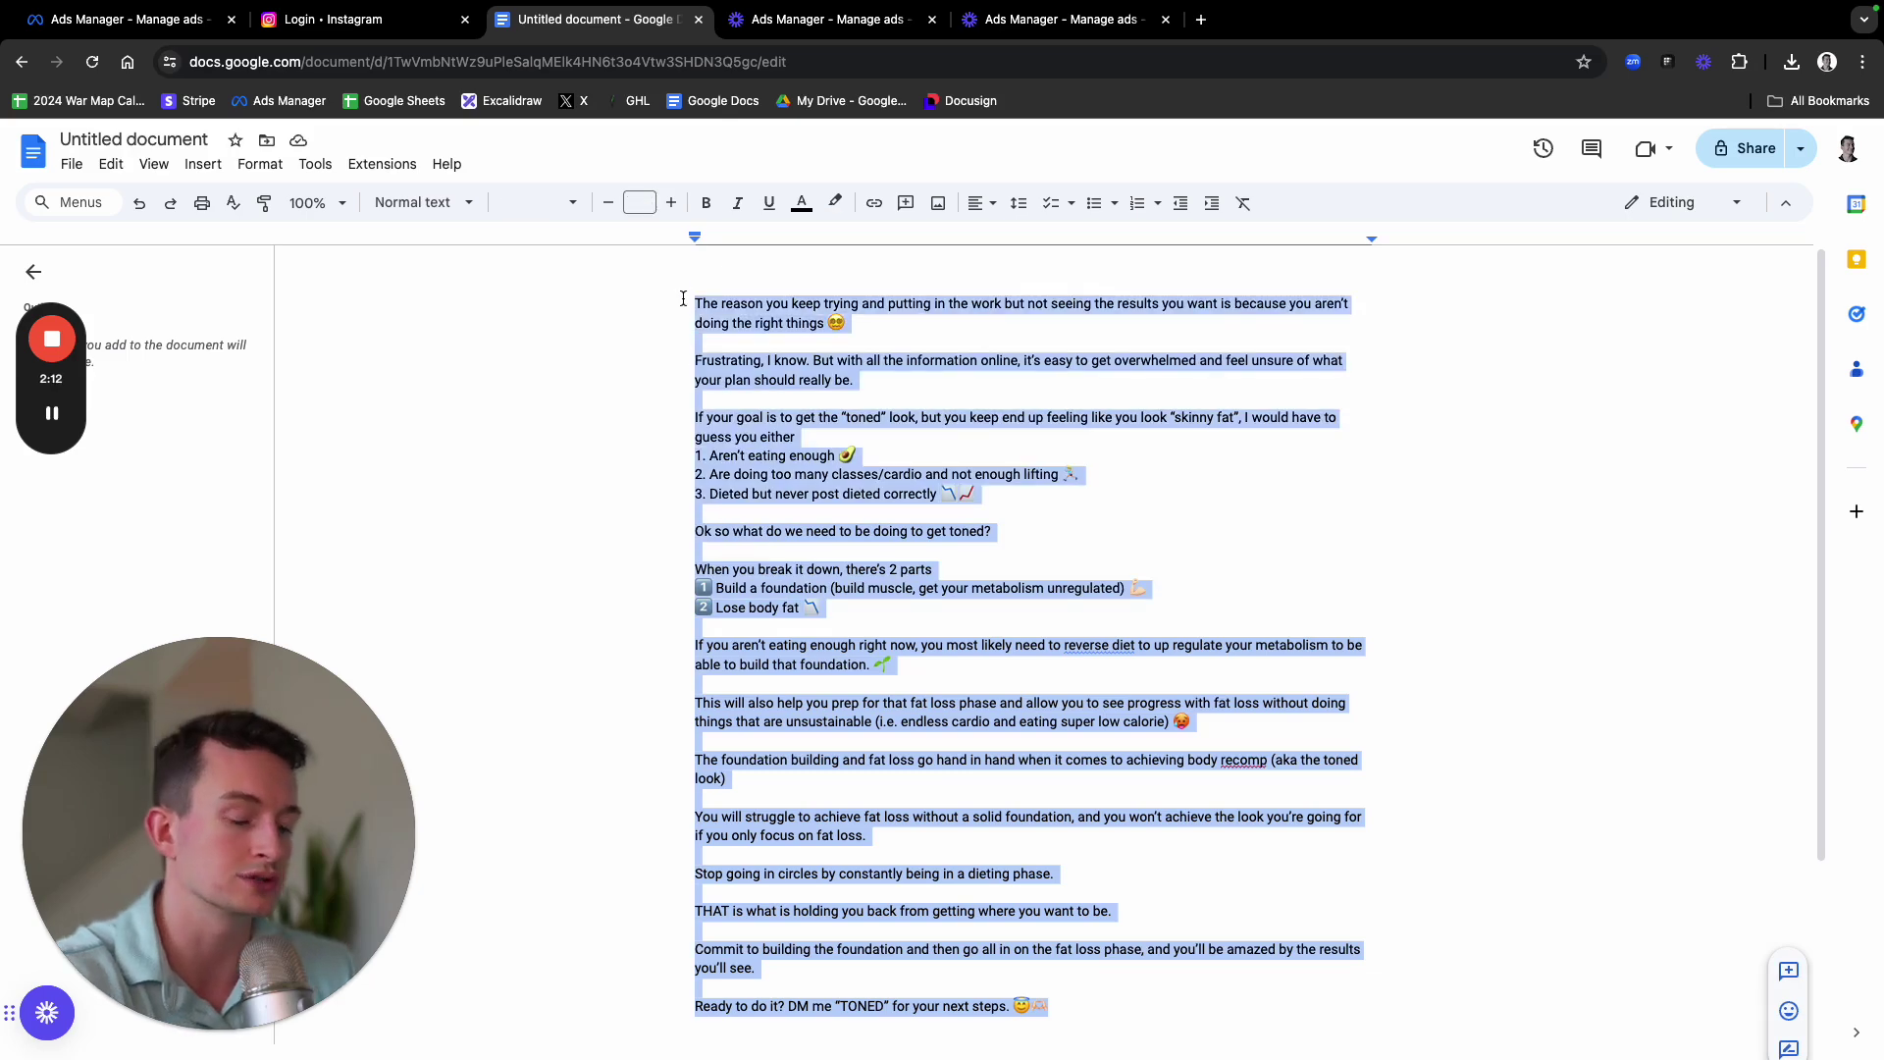
Replace Video-1's primary text with the pasted toned ad script
{"action": "left_click", "coordinate": [128, 18]}
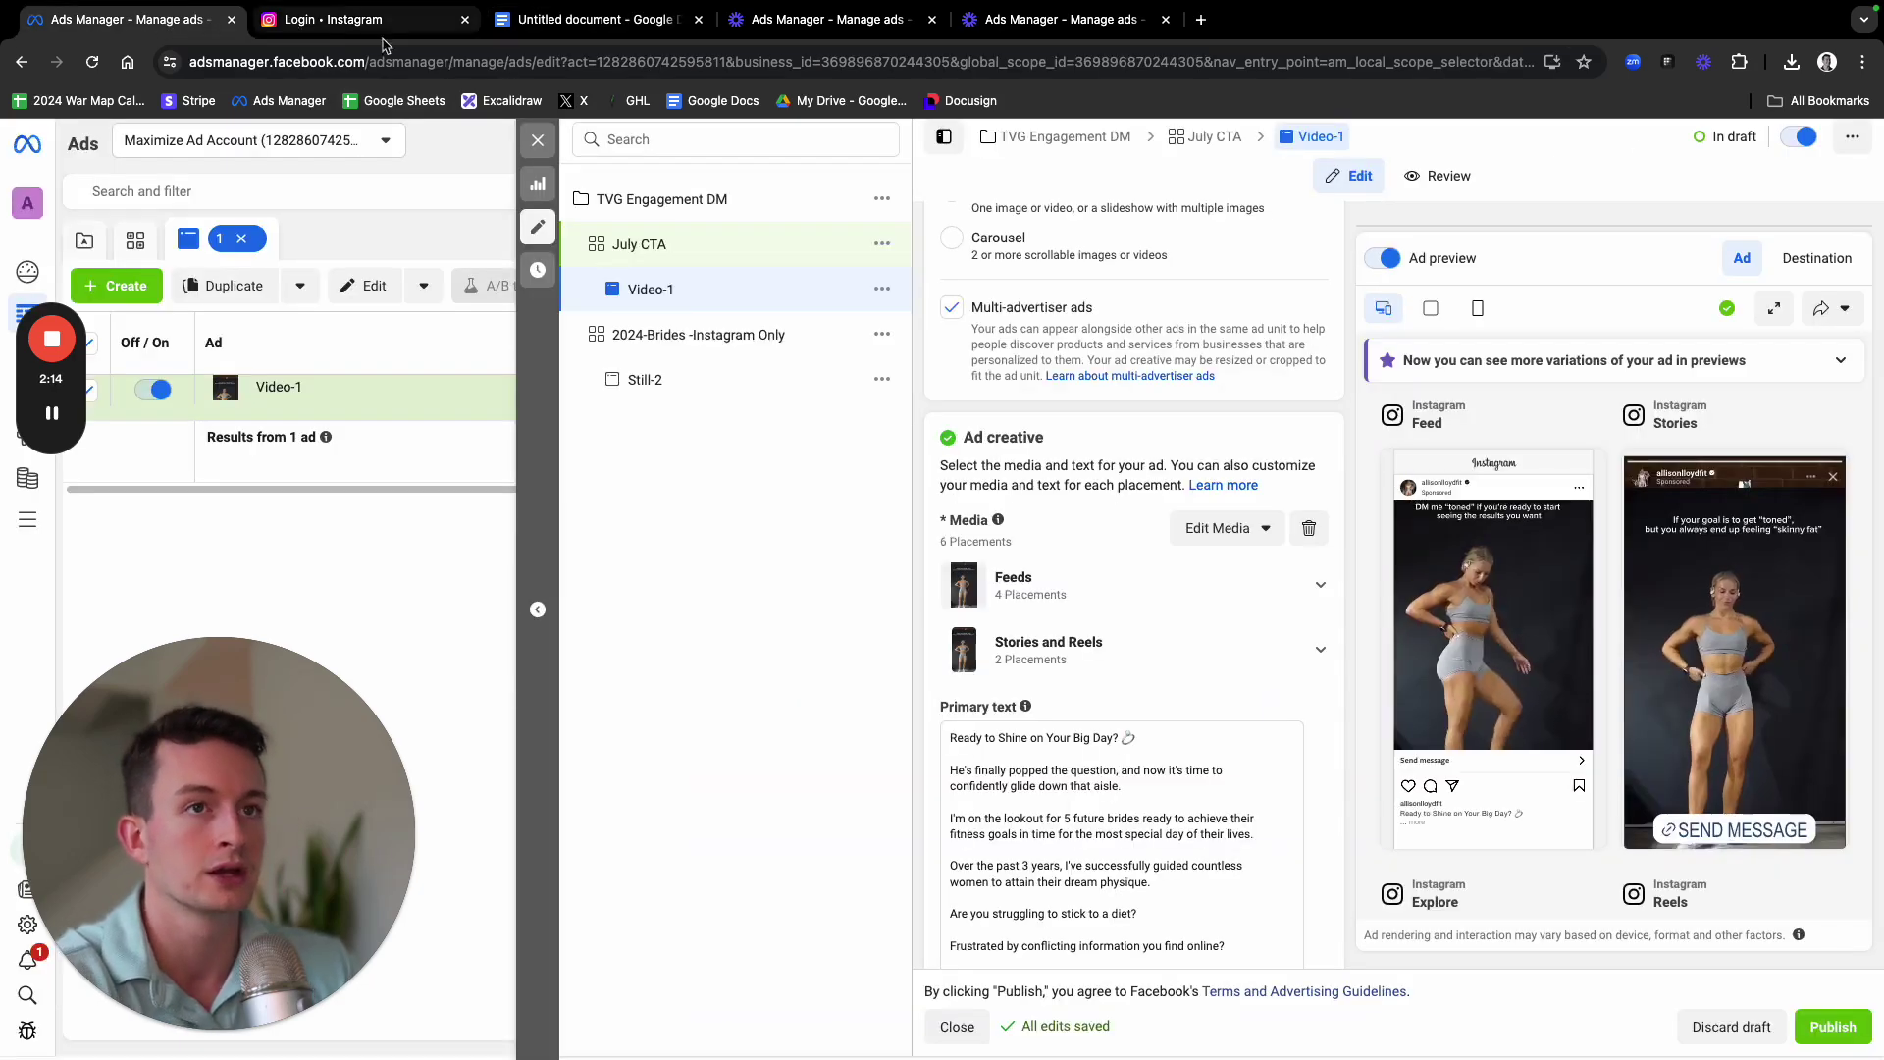
{"action": "scroll", "coordinate": [1080, 512], "scroll_direction": "down", "scroll_amount": 4}
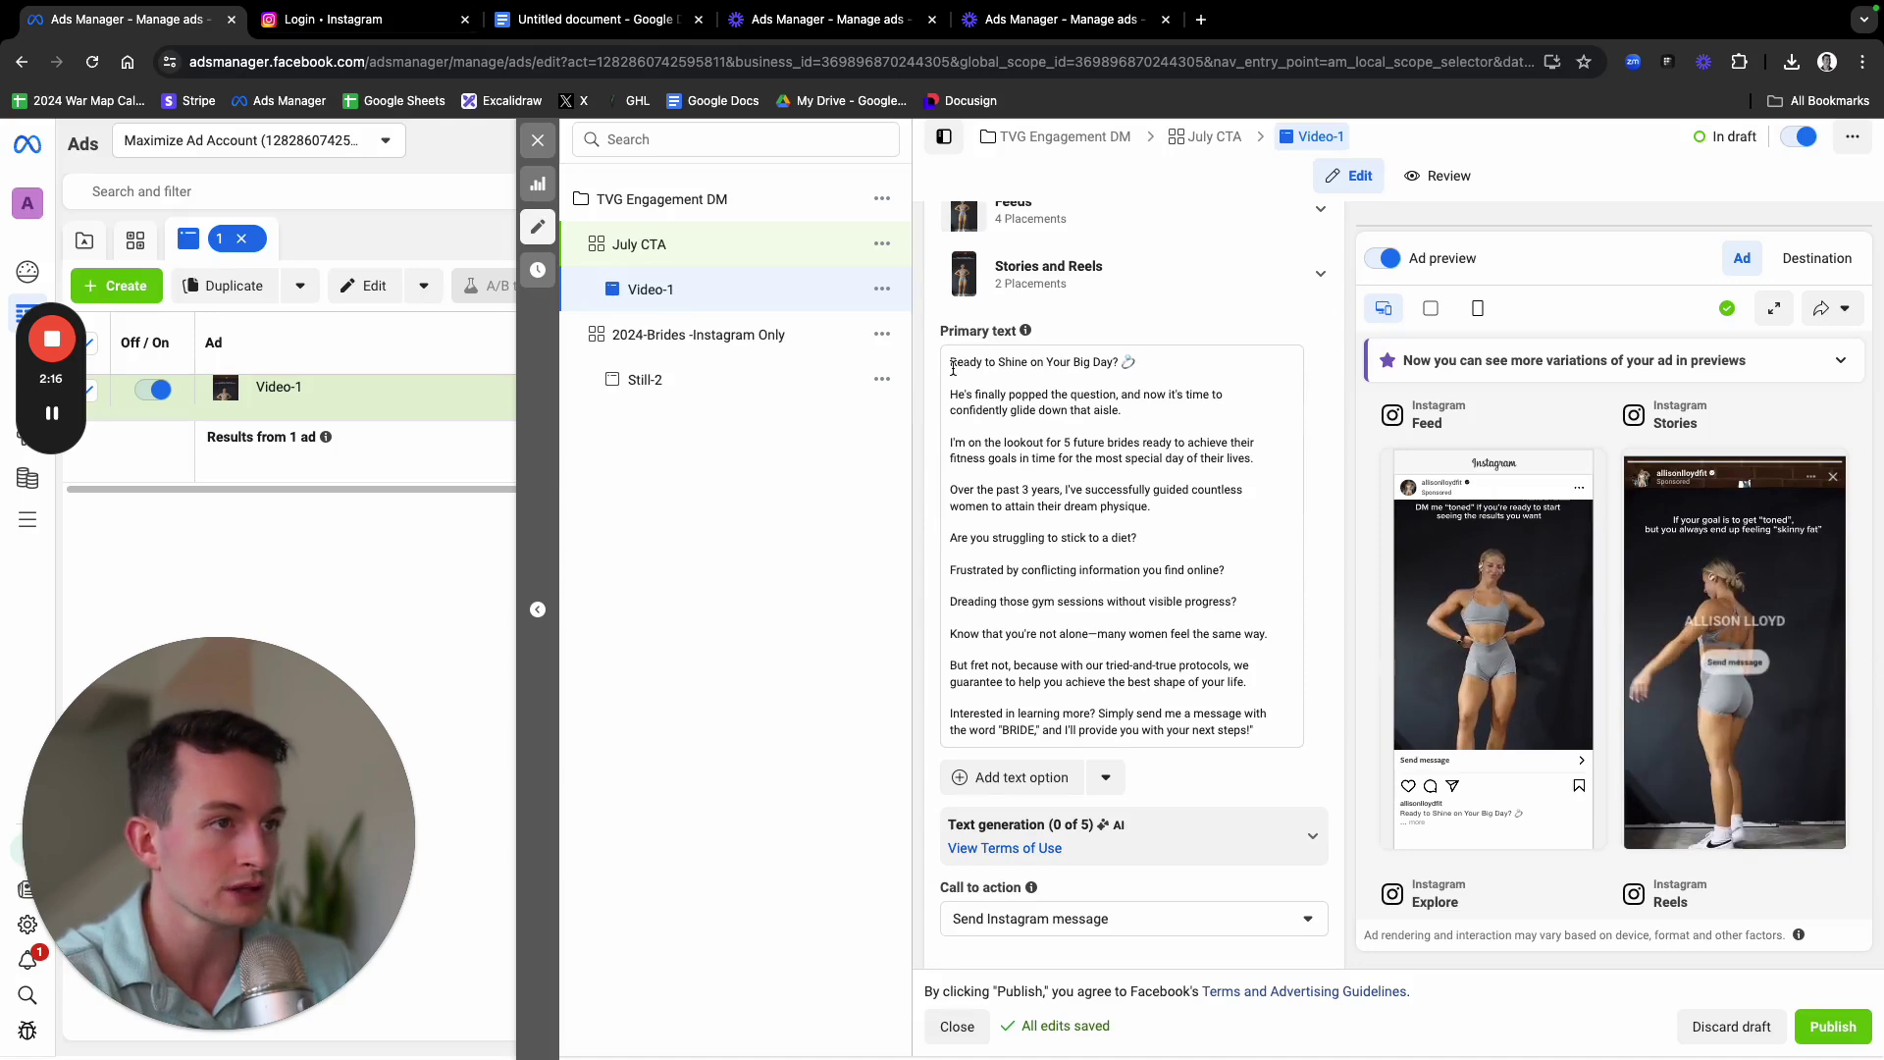
{"action": "left_click_drag", "start_coordinate": [949, 361], "coordinate": [978, 384]}
{"action": "key", "text": "ctrl+a"}
{"action": "key", "text": "BackSpace"}
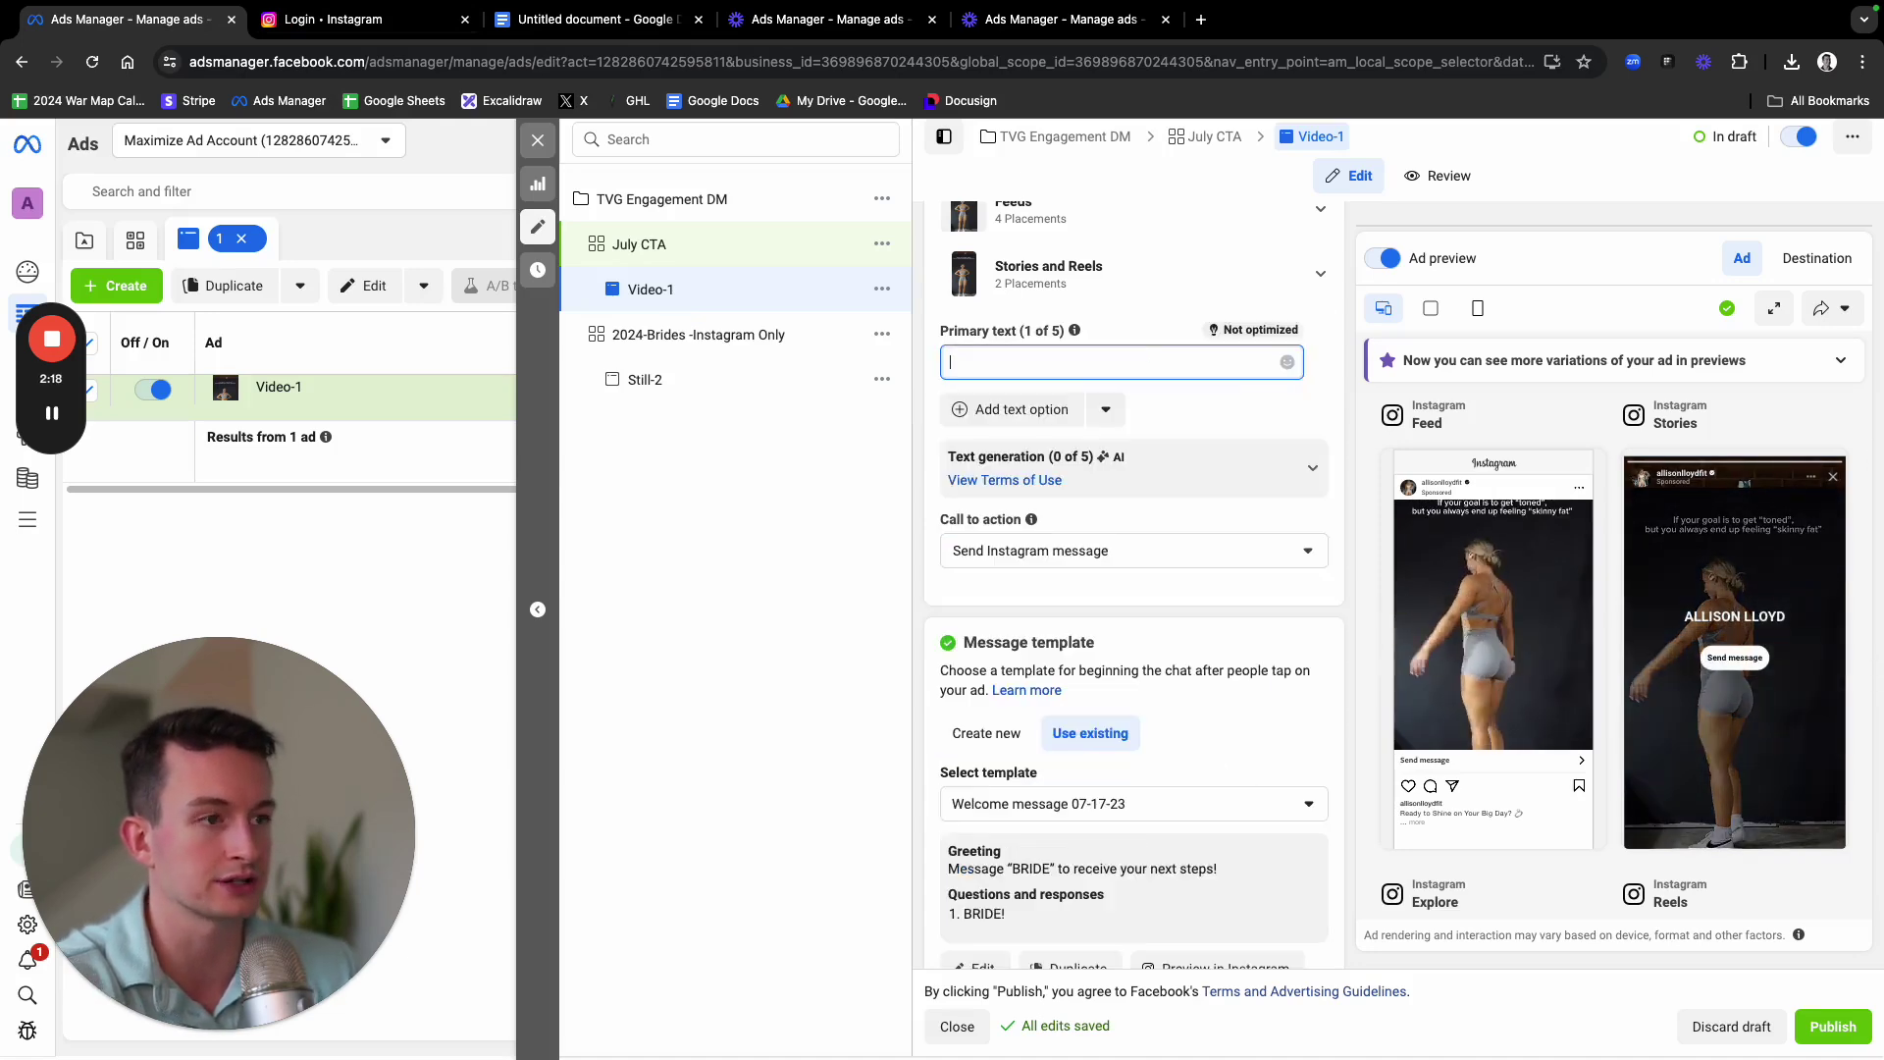
{"action": "key", "text": "ctrl+v"}
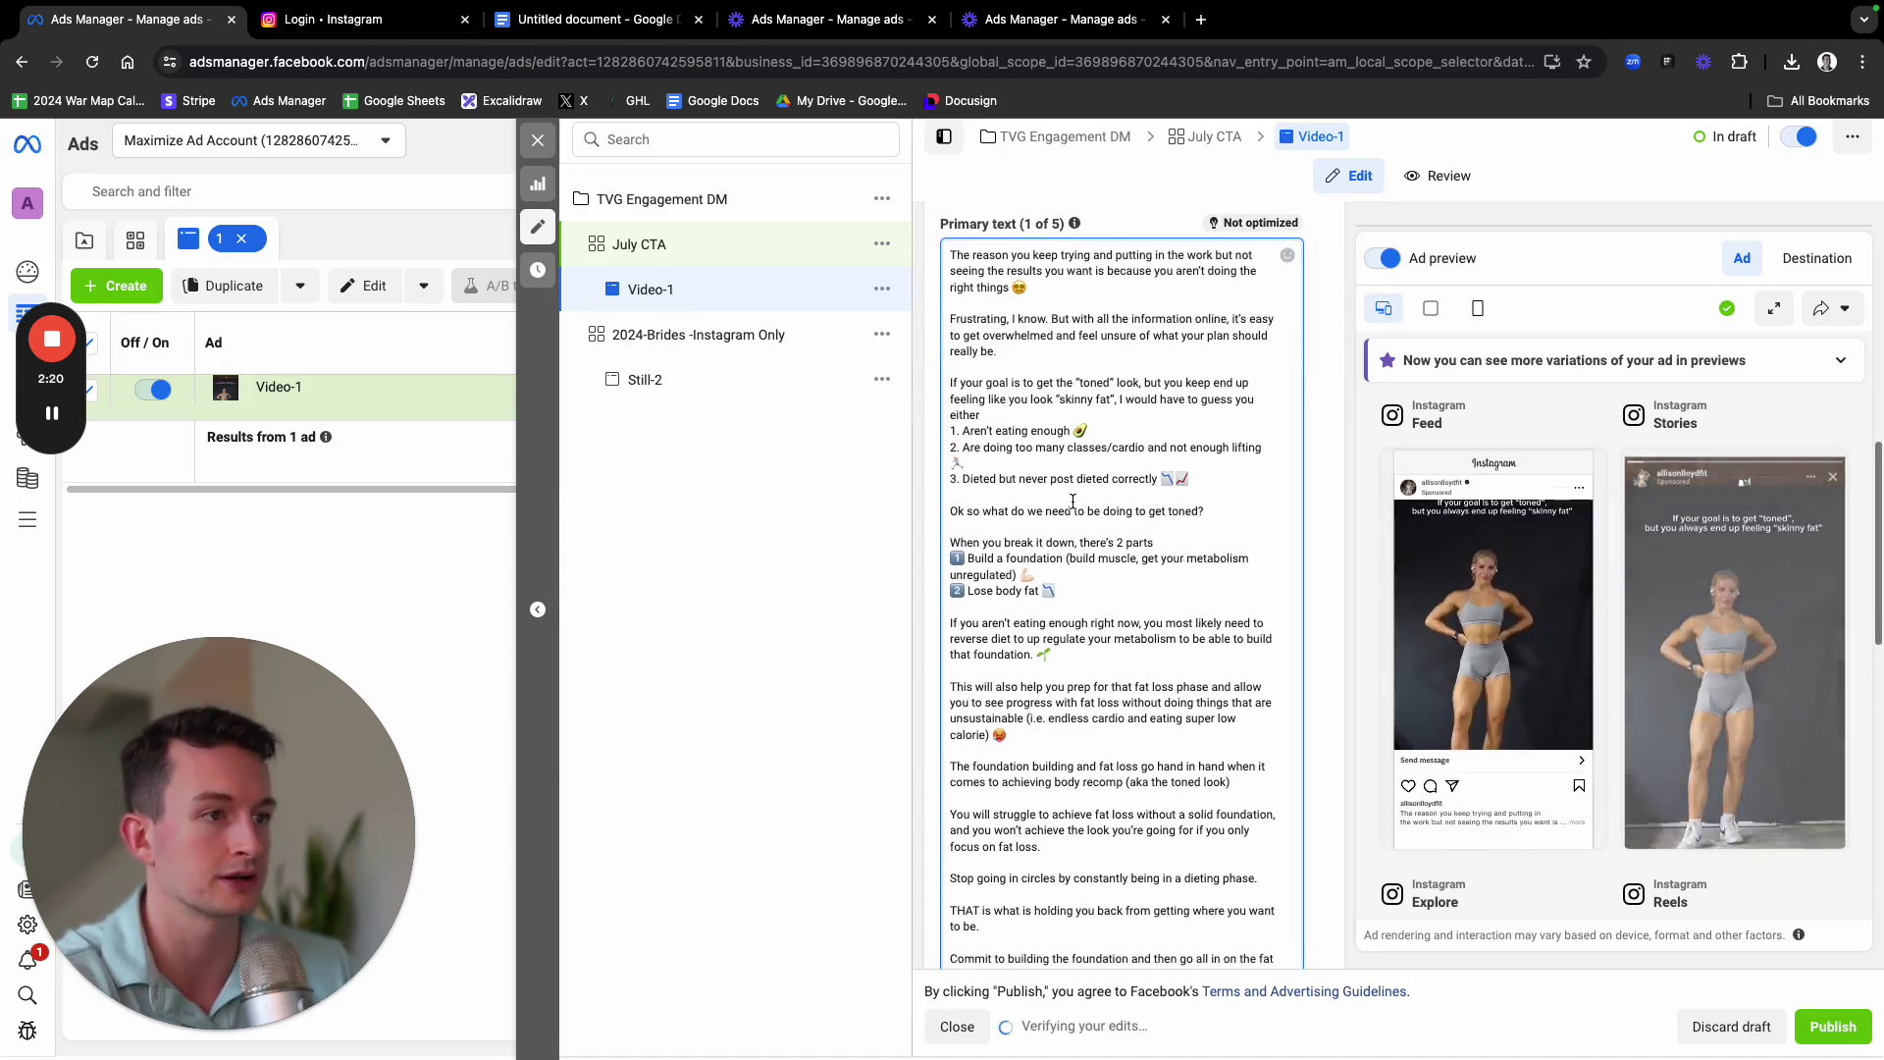
Remove the trailing empty line and expand the primary text box to review the full script
{"action": "scroll", "coordinate": [1105, 756], "scroll_direction": "down", "scroll_amount": 2}
{"action": "scroll", "coordinate": [1105, 756], "scroll_direction": "down", "scroll_amount": 3}
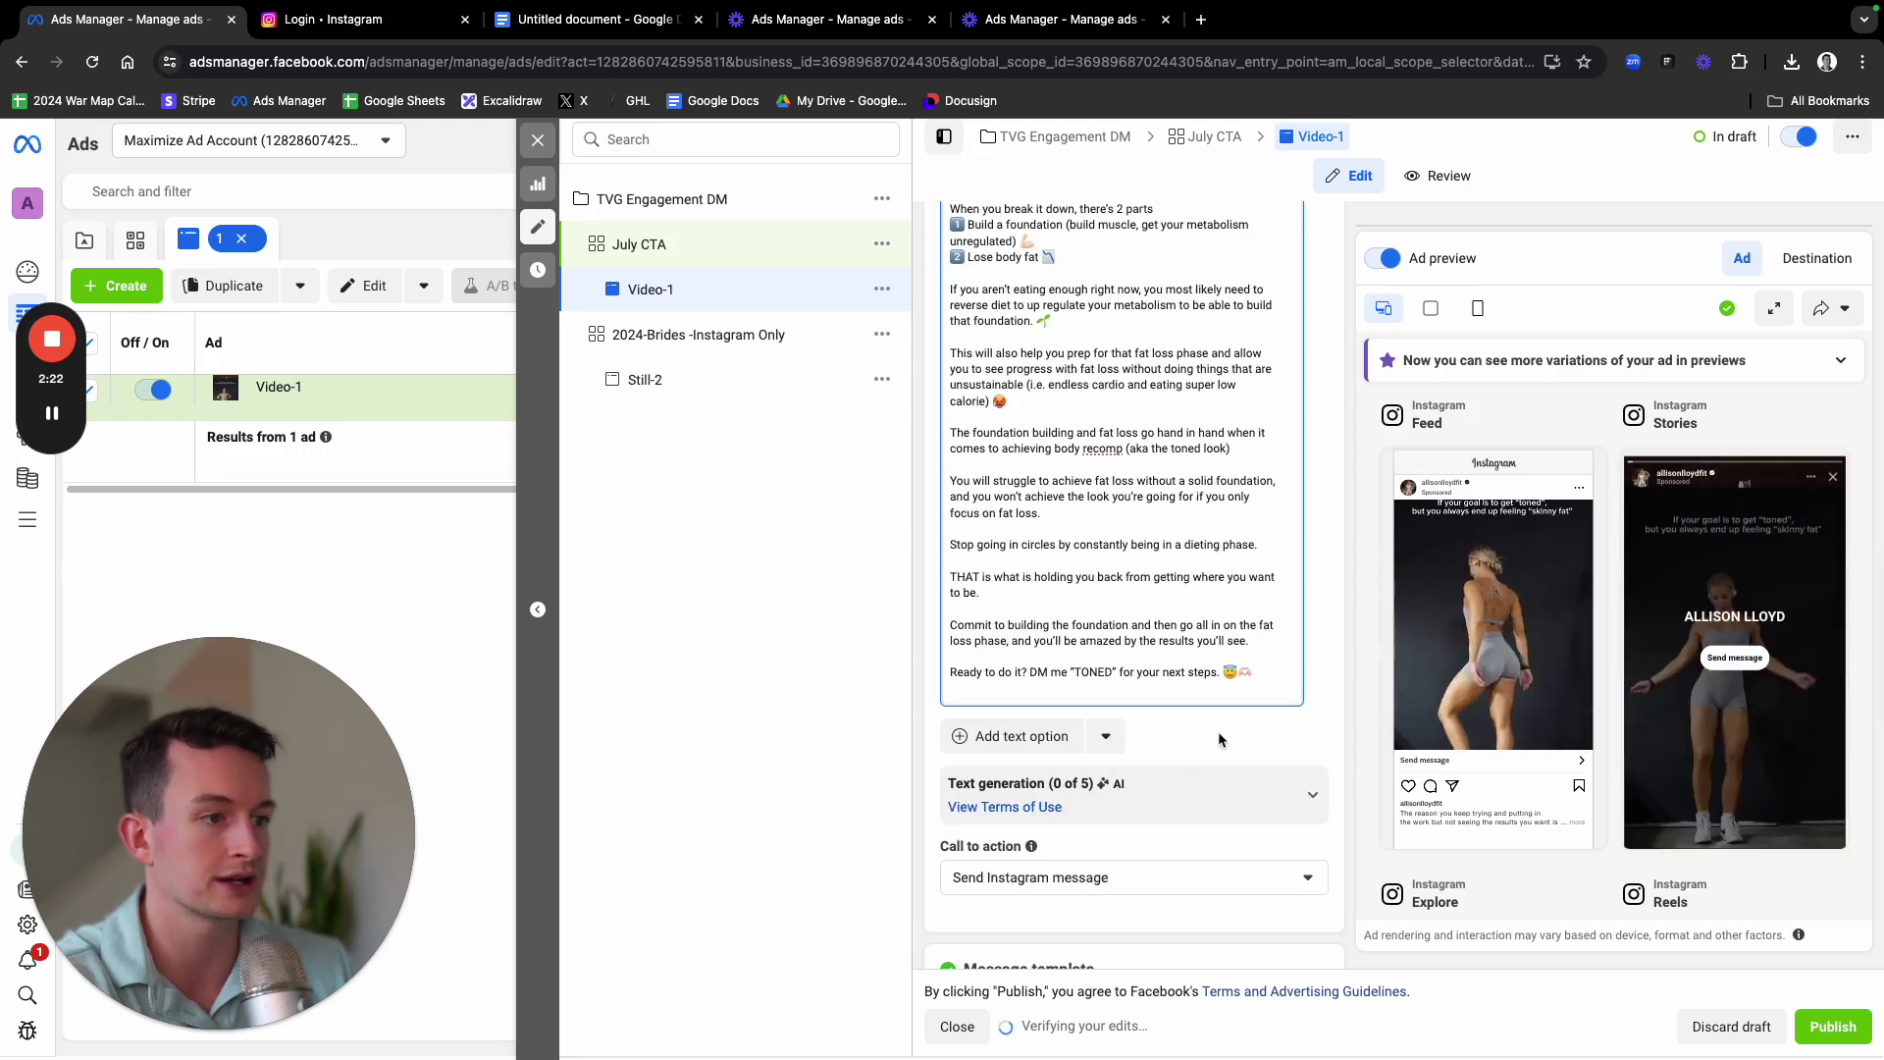
{"action": "key", "text": "BackSpace"}
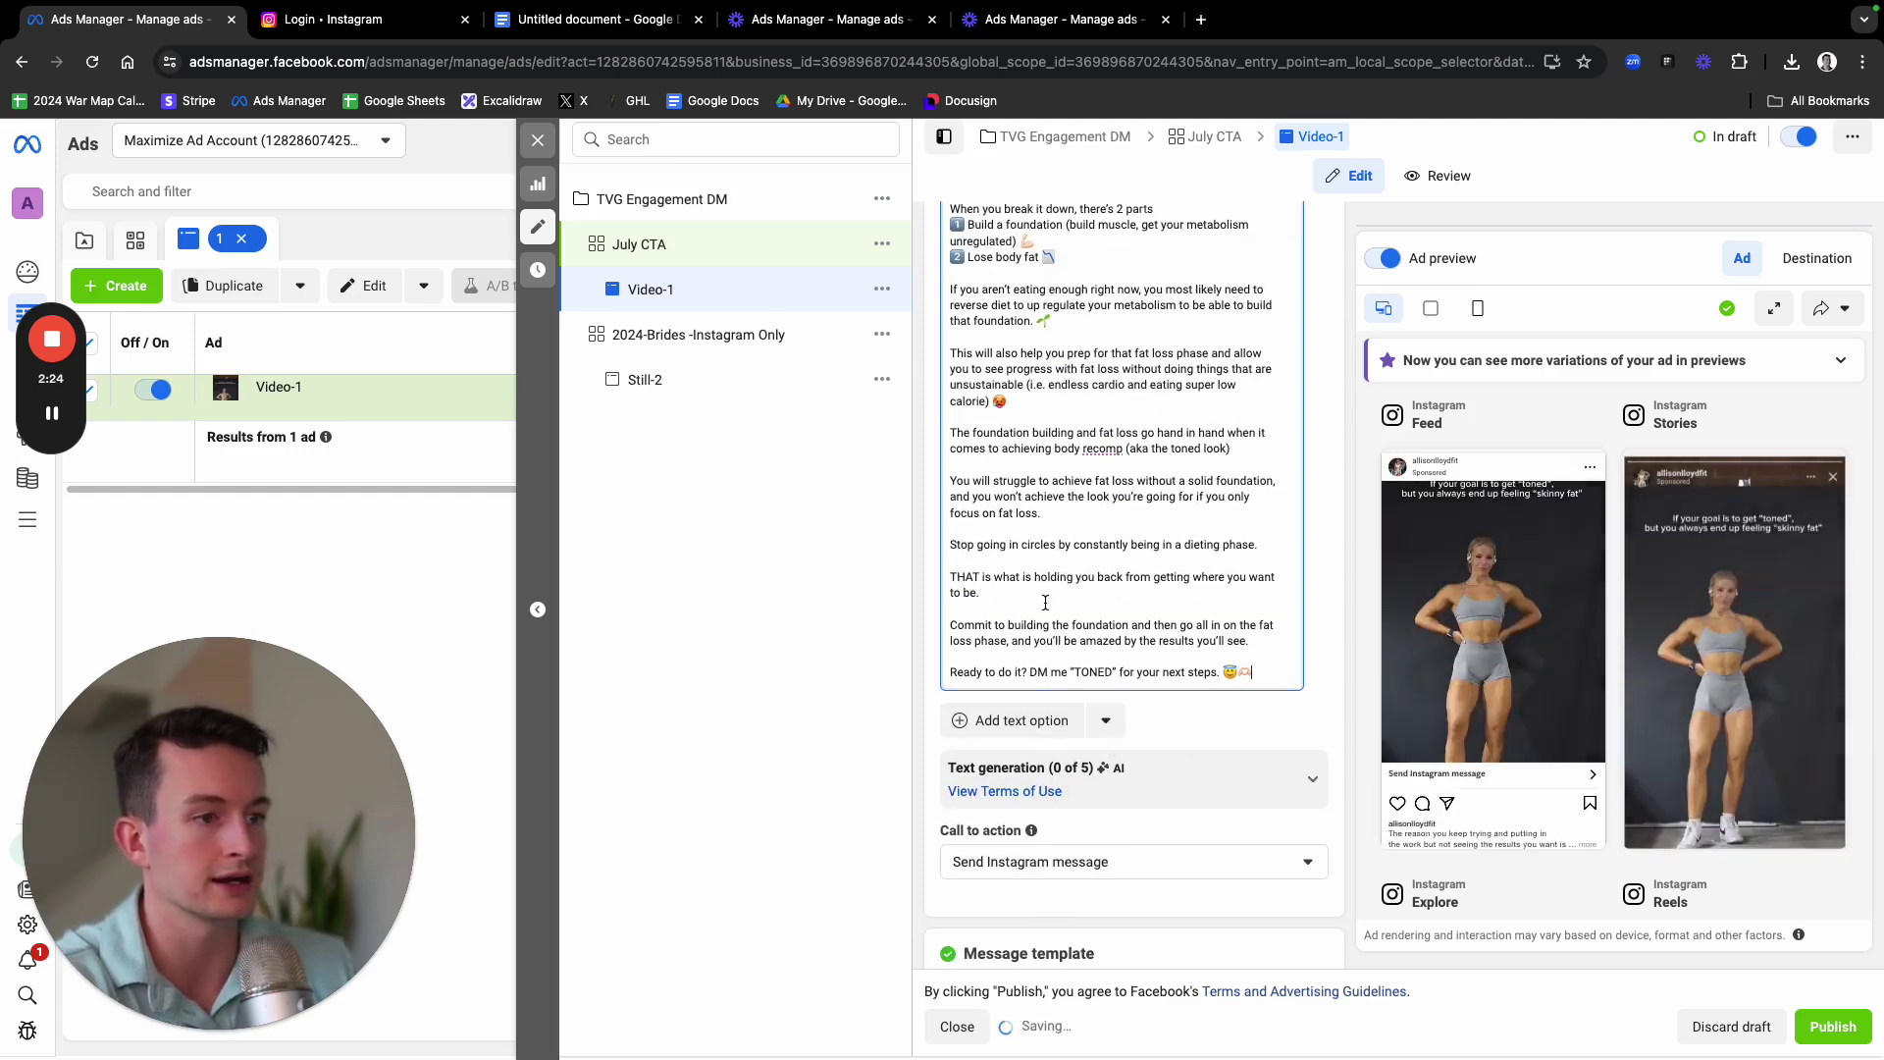
{"action": "scroll", "coordinate": [1044, 884], "scroll_direction": "up", "scroll_amount": 10}
{"action": "scroll", "coordinate": [1195, 602], "scroll_direction": "down", "scroll_amount": 8}
{"action": "scroll", "coordinate": [1196, 602], "scroll_direction": "down", "scroll_amount": 12}
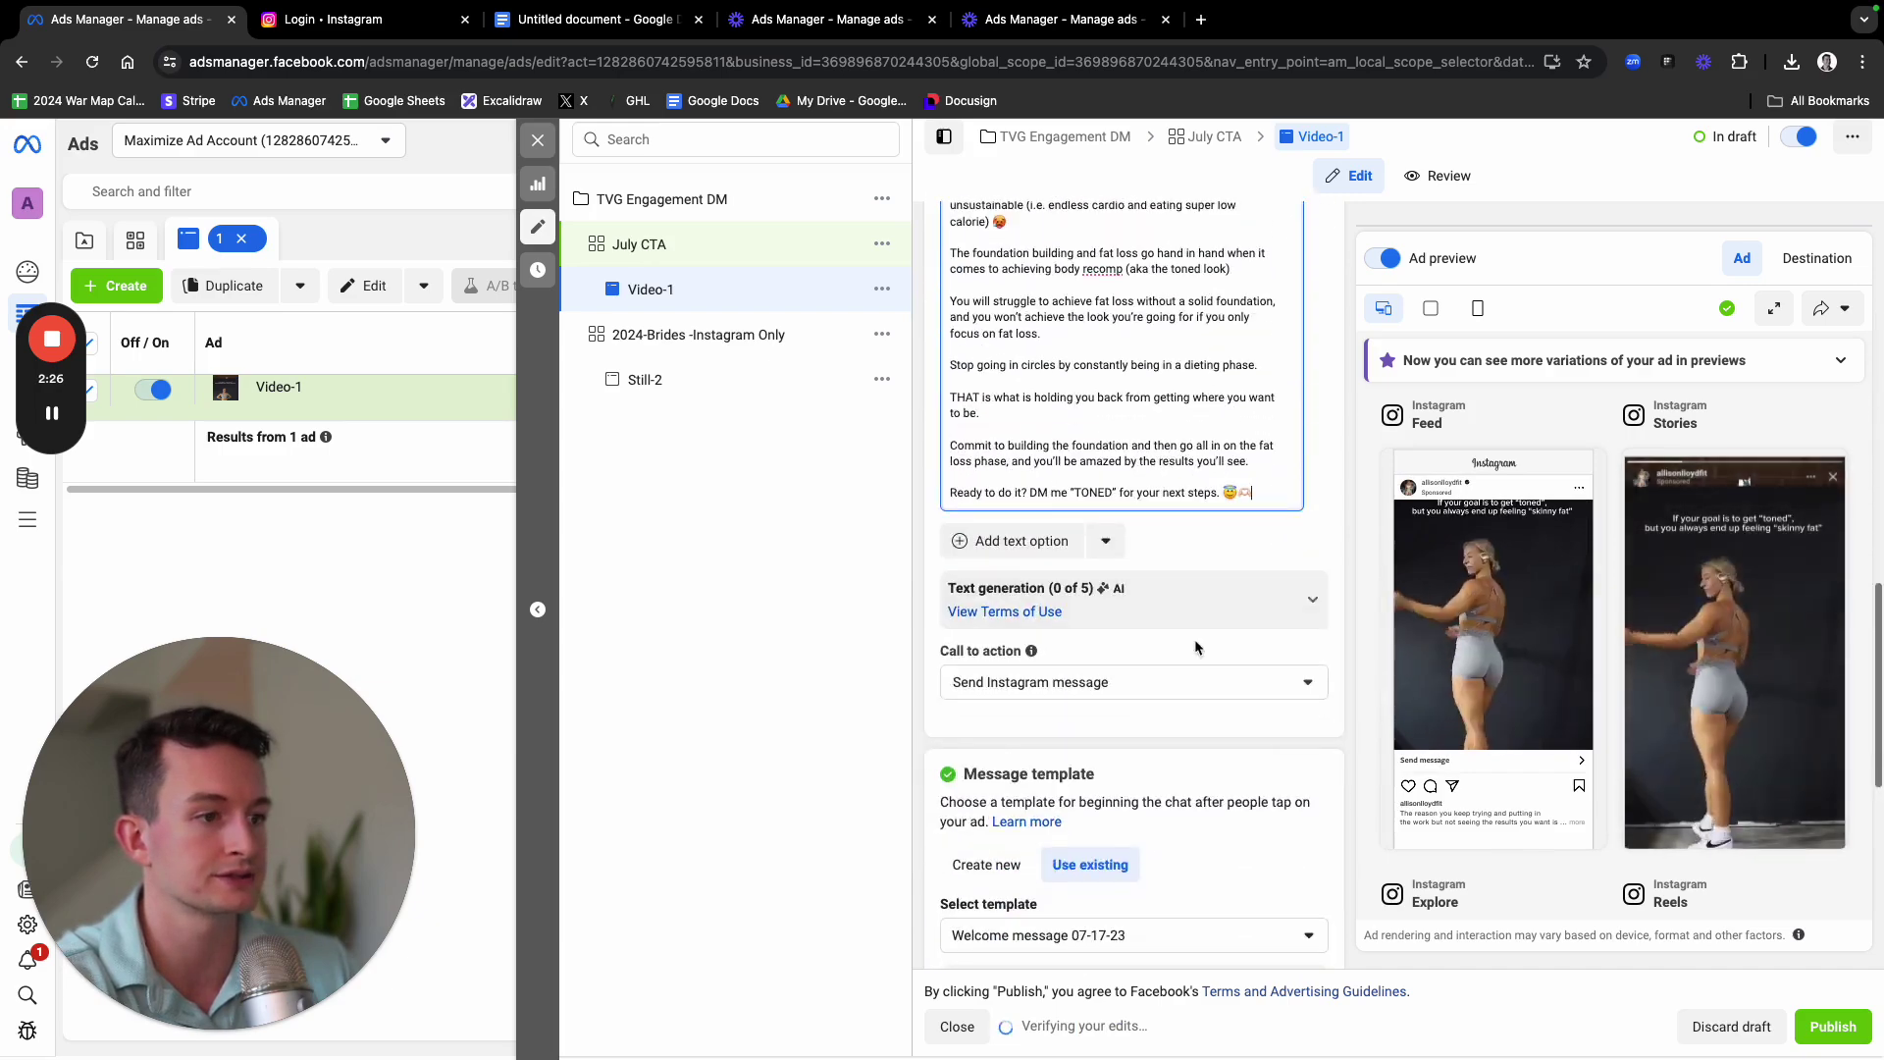
{"action": "scroll", "coordinate": [1077, 668], "scroll_direction": "up", "scroll_amount": 2}
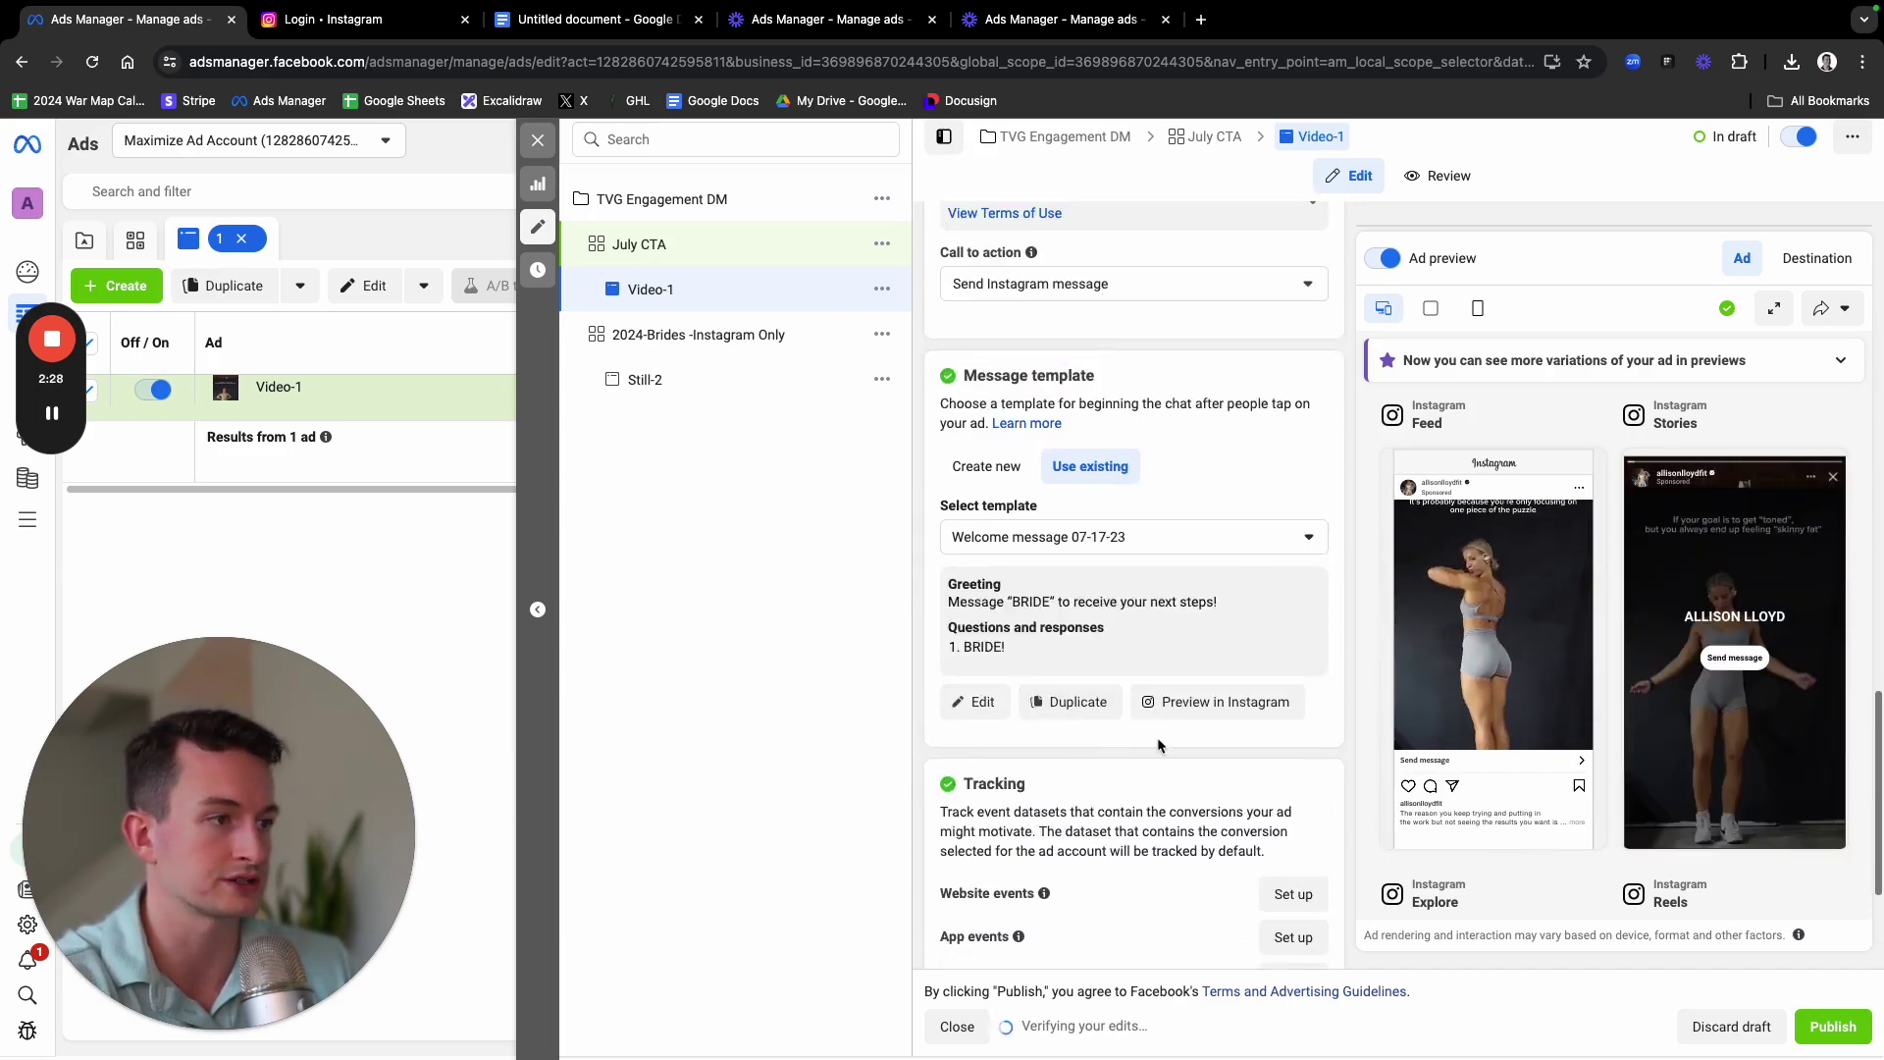
{"action": "scroll", "coordinate": [1034, 523], "scroll_direction": "down", "scroll_amount": 3}
{"action": "scroll", "coordinate": [1040, 523], "scroll_direction": "up", "scroll_amount": 15}
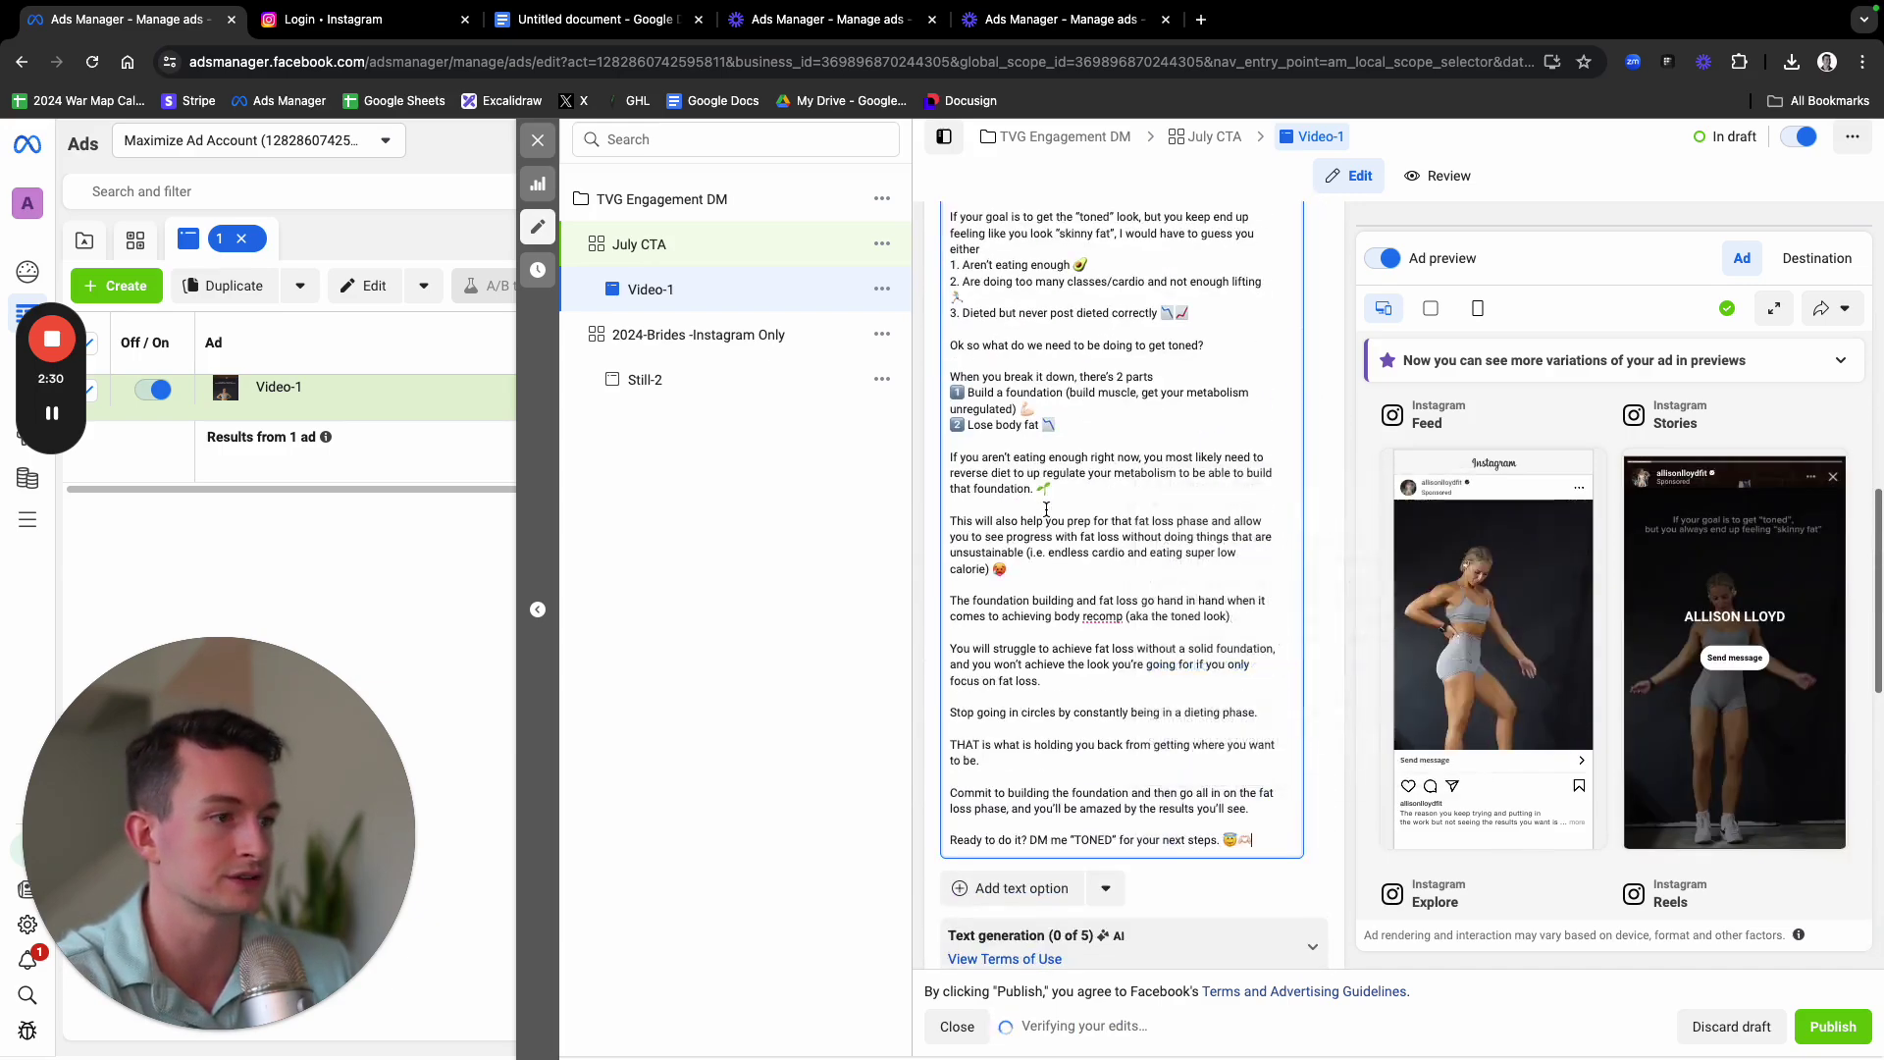
{"action": "scroll", "coordinate": [1129, 540], "scroll_direction": "up", "scroll_amount": 1}
{"action": "scroll", "coordinate": [1079, 559], "scroll_direction": "down", "scroll_amount": 5}
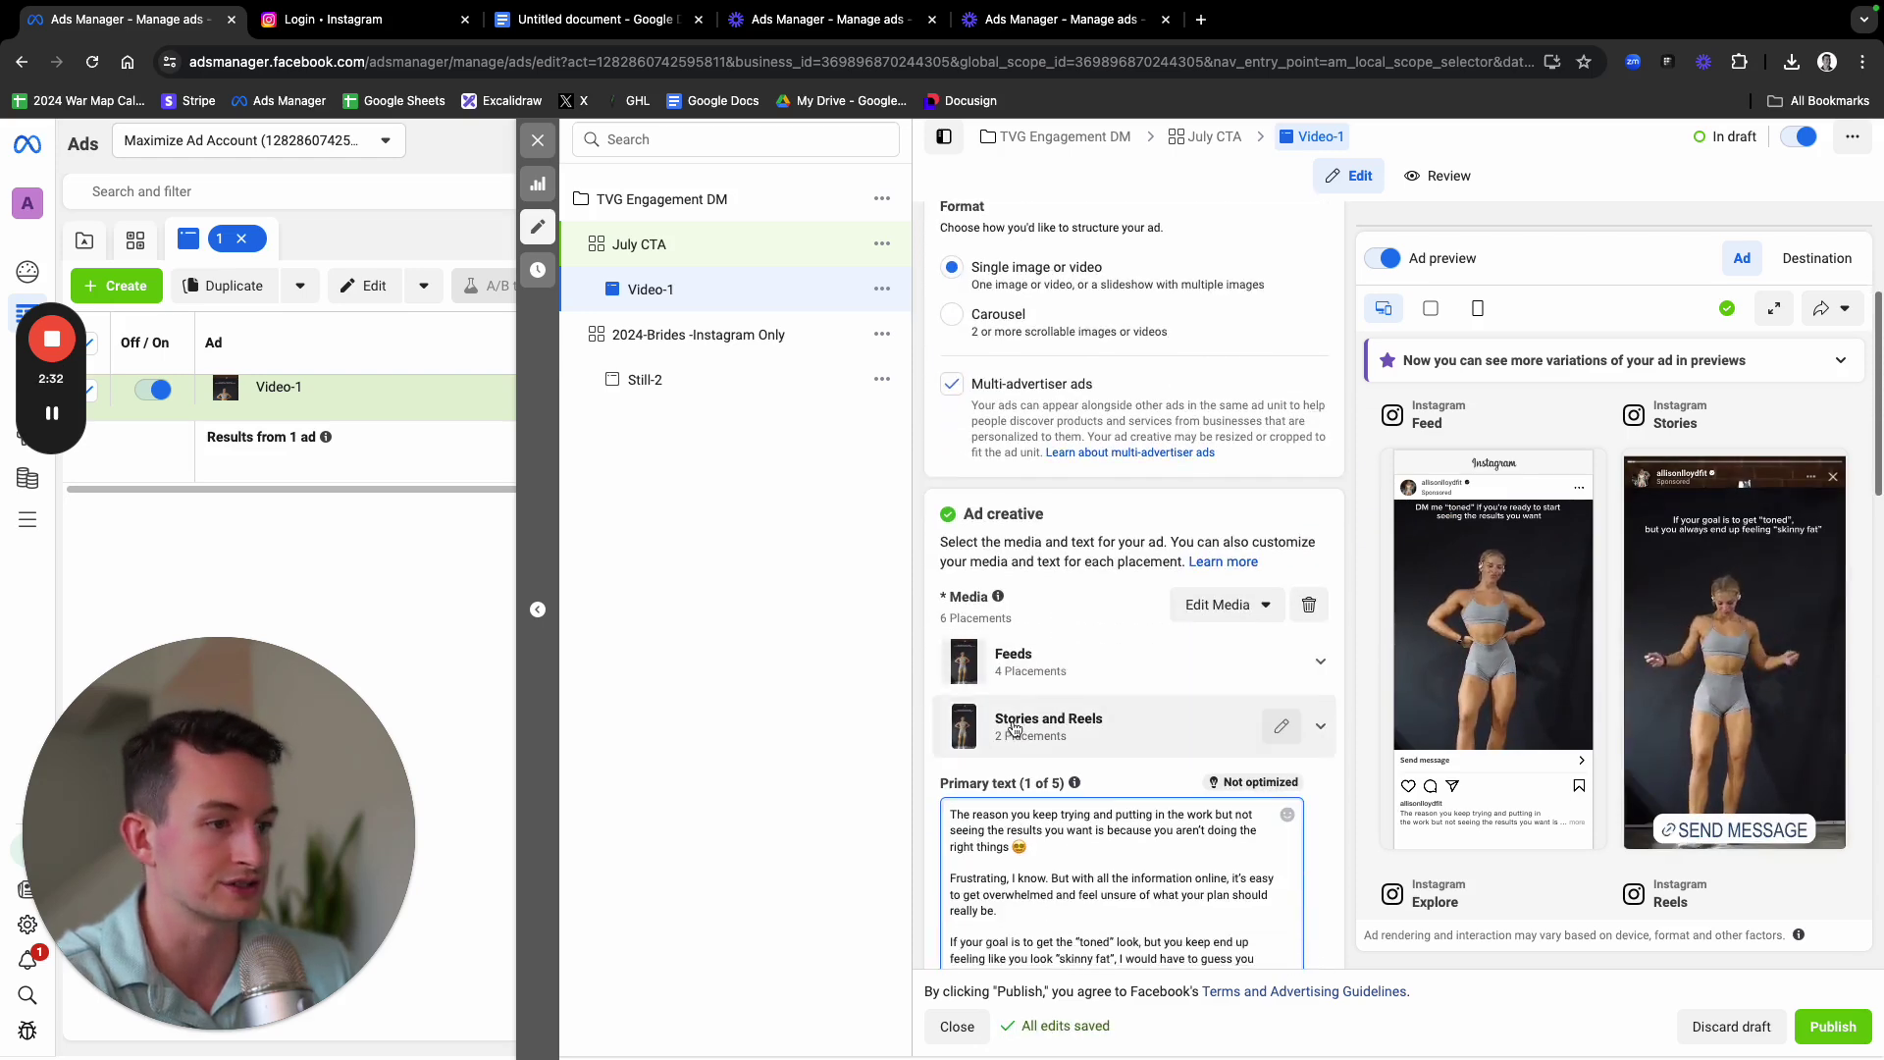
{"action": "left_click", "coordinate": [966, 604]}
{"action": "scroll", "coordinate": [981, 614], "scroll_direction": "up", "scroll_amount": 1}
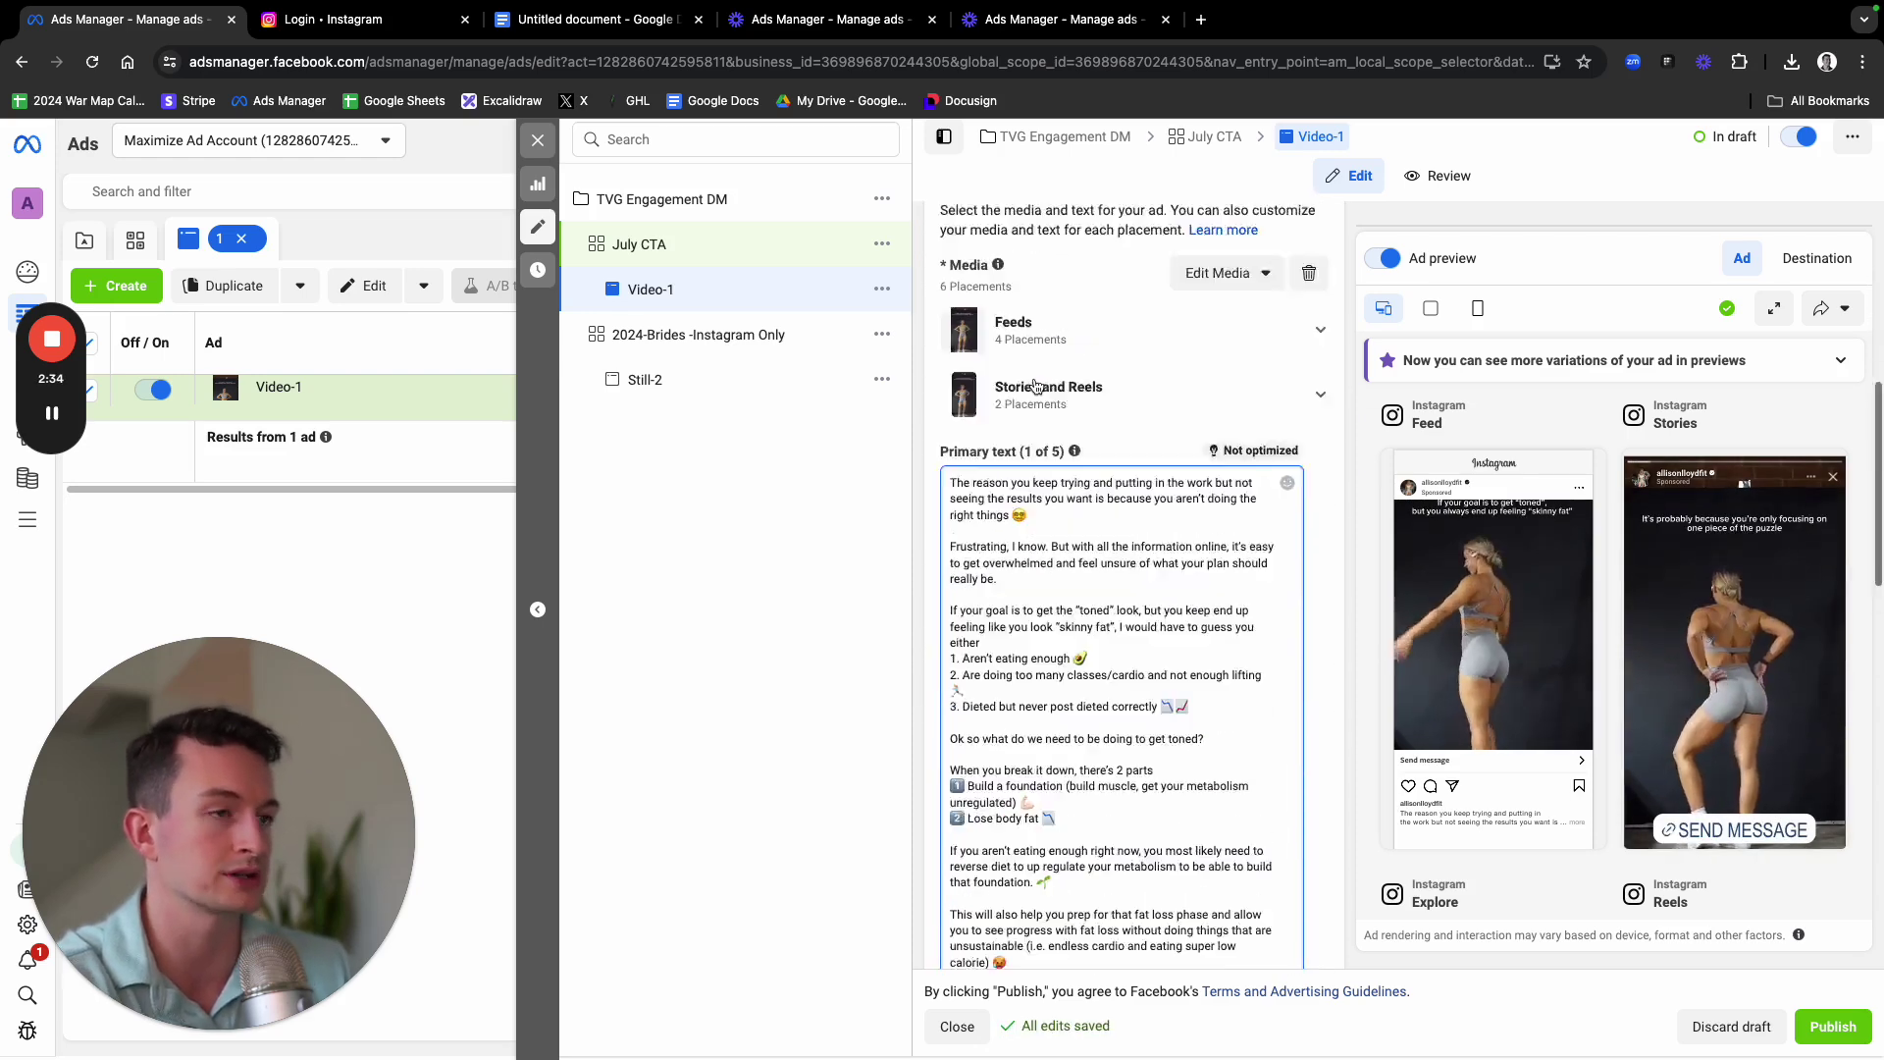
{"action": "scroll", "coordinate": [1108, 781], "scroll_direction": "down", "scroll_amount": 7}
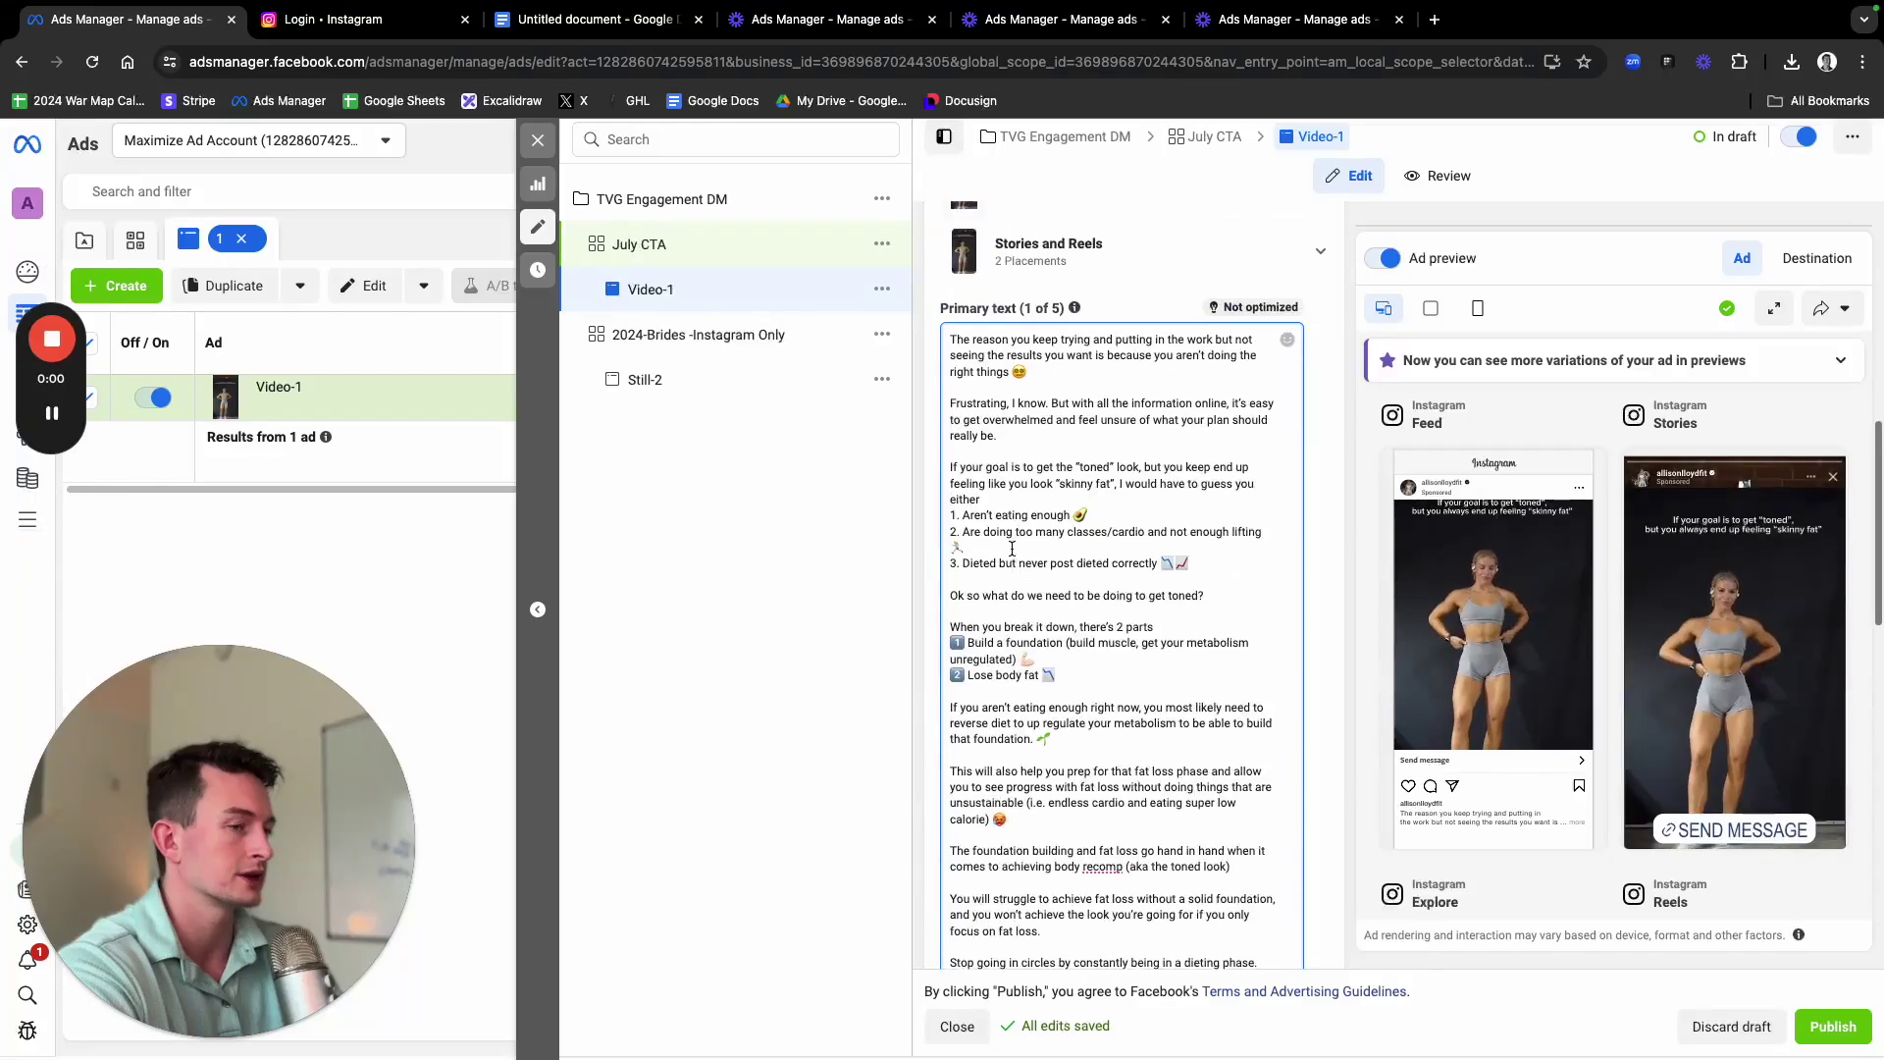
{"action": "scroll", "coordinate": [1100, 648], "scroll_direction": "up", "scroll_amount": 5}
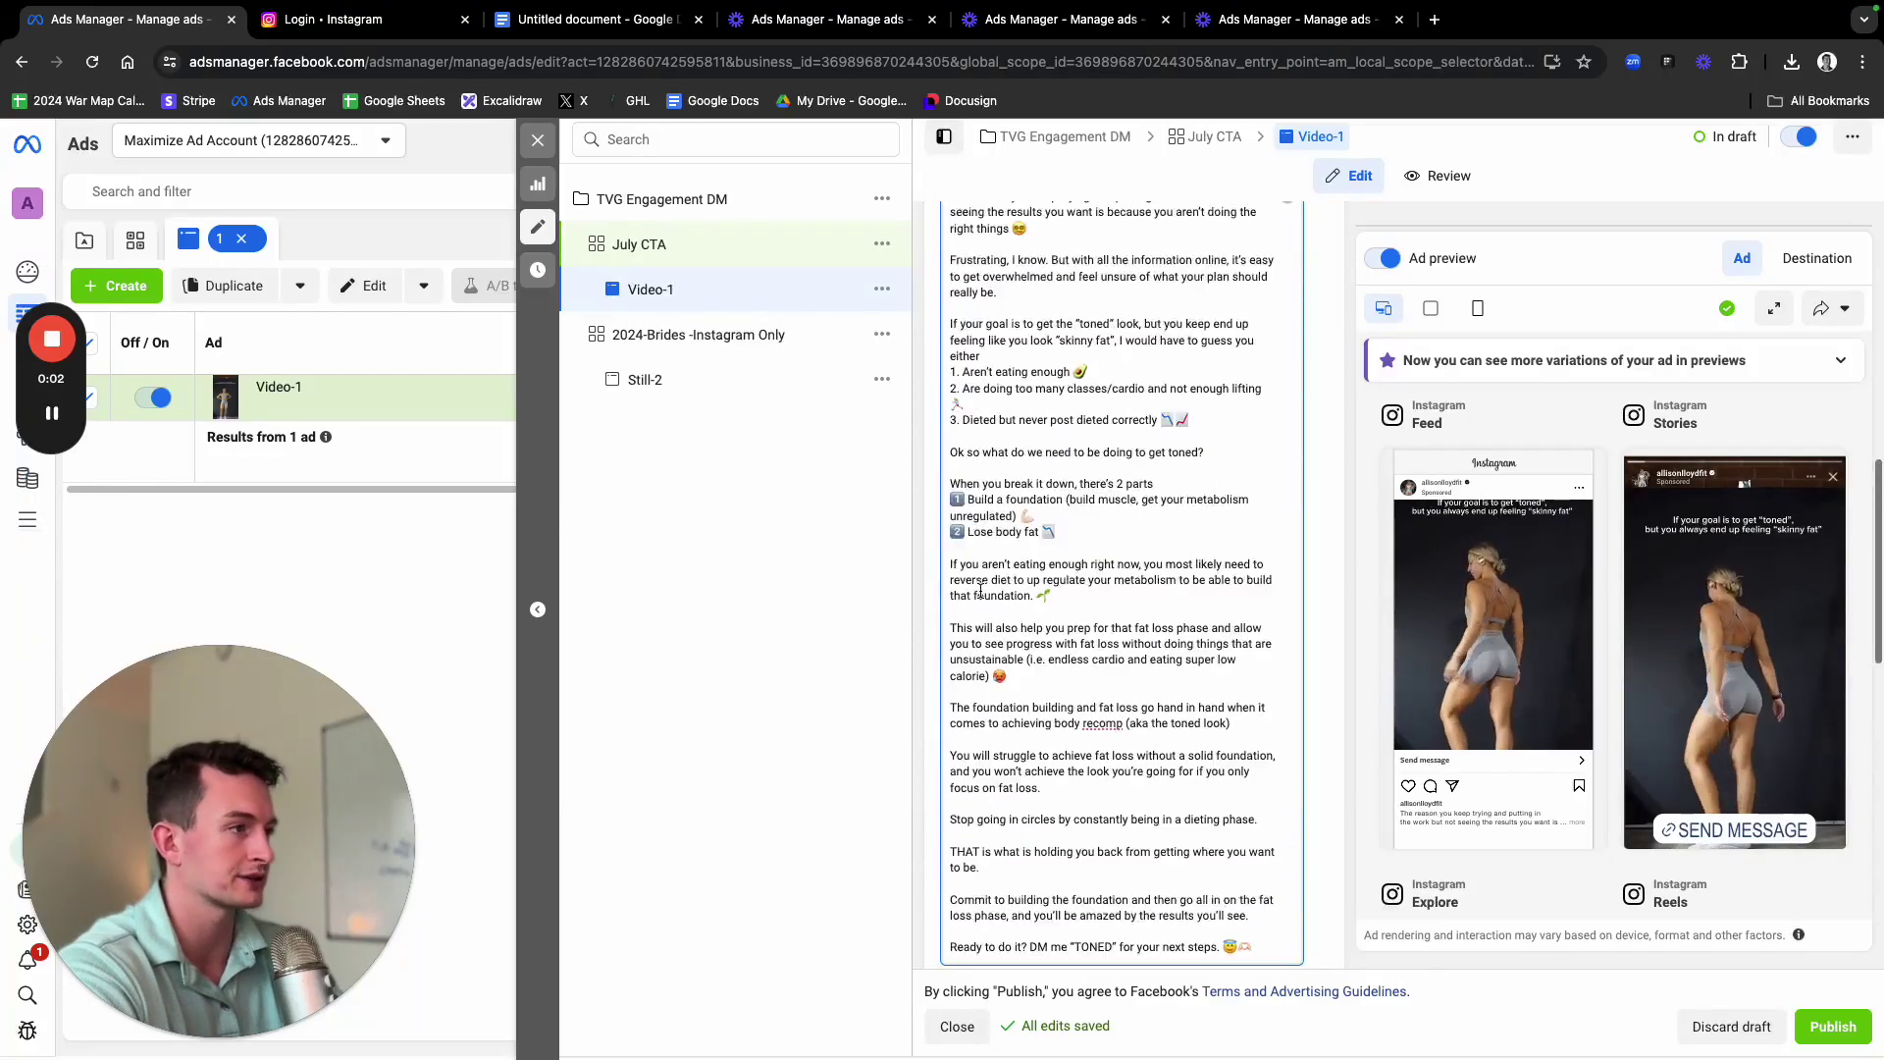
{"action": "scroll", "coordinate": [1100, 649], "scroll_direction": "down", "scroll_amount": 7}
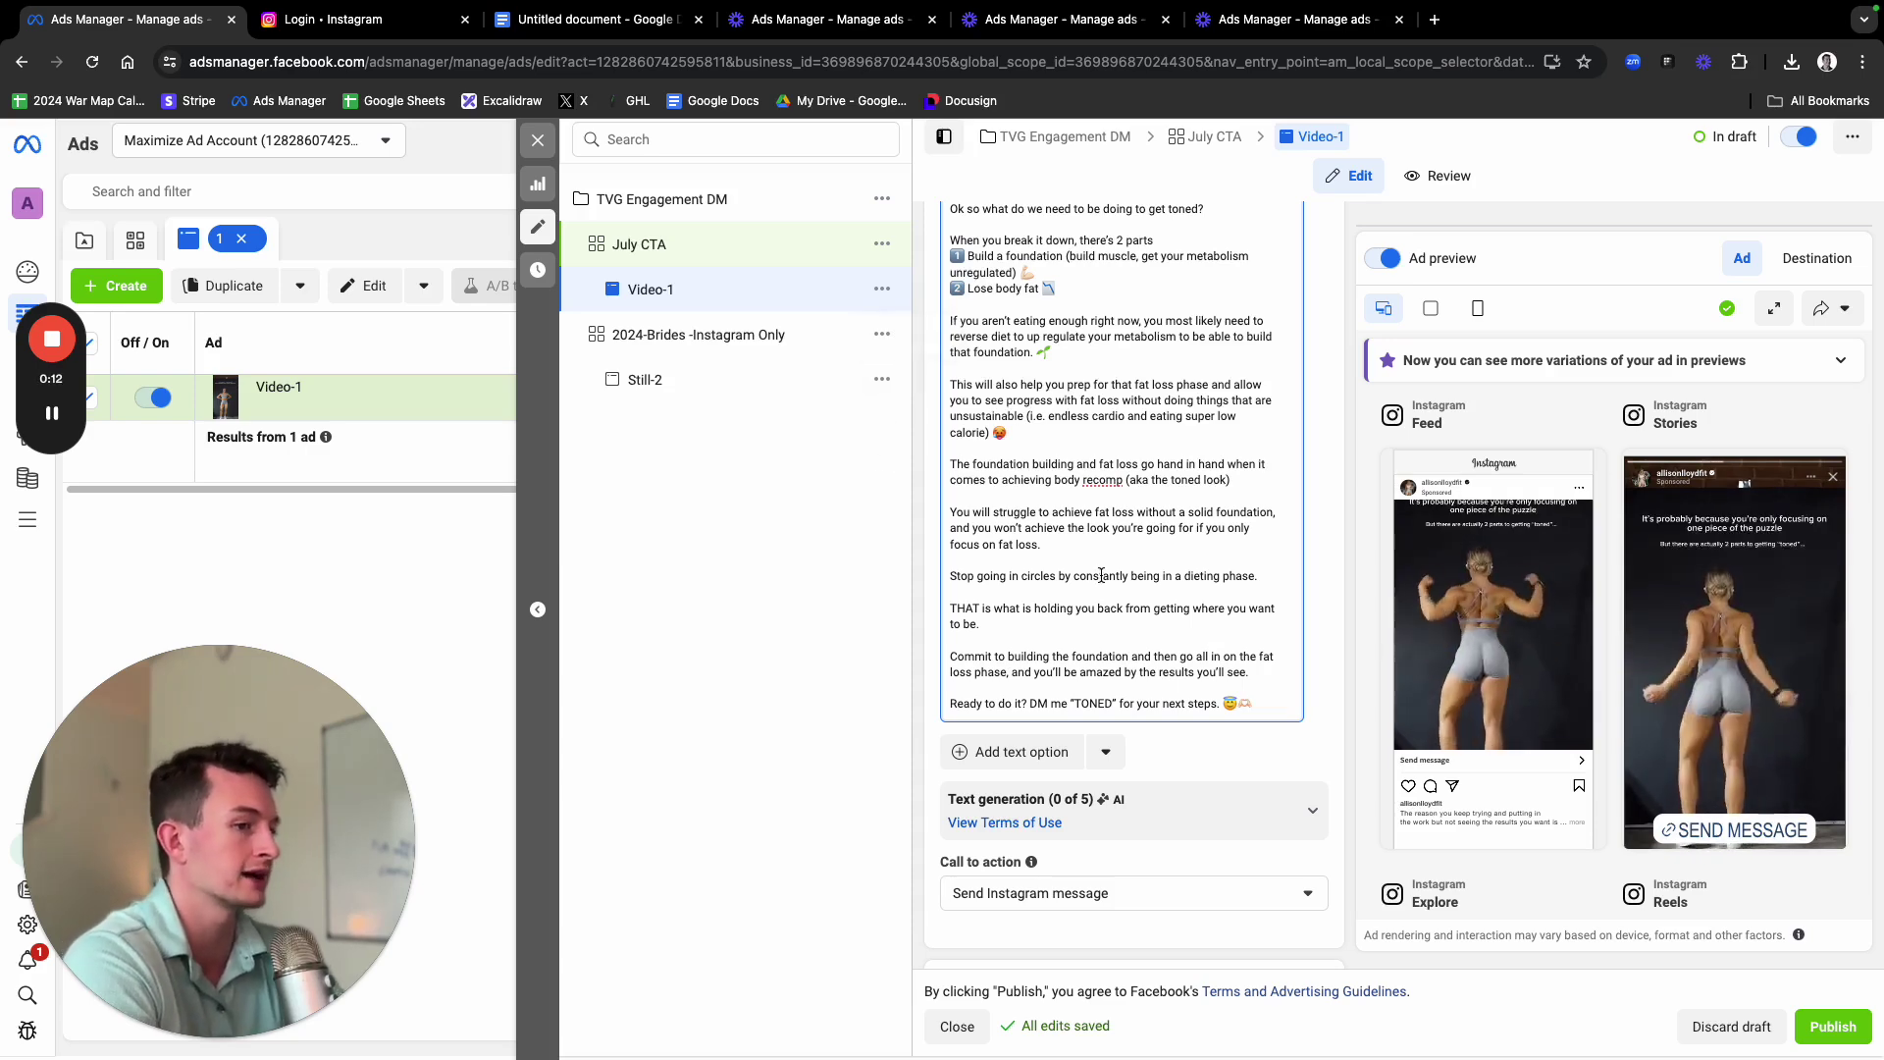
{"action": "scroll", "coordinate": [1214, 684], "scroll_direction": "down", "scroll_amount": 4}
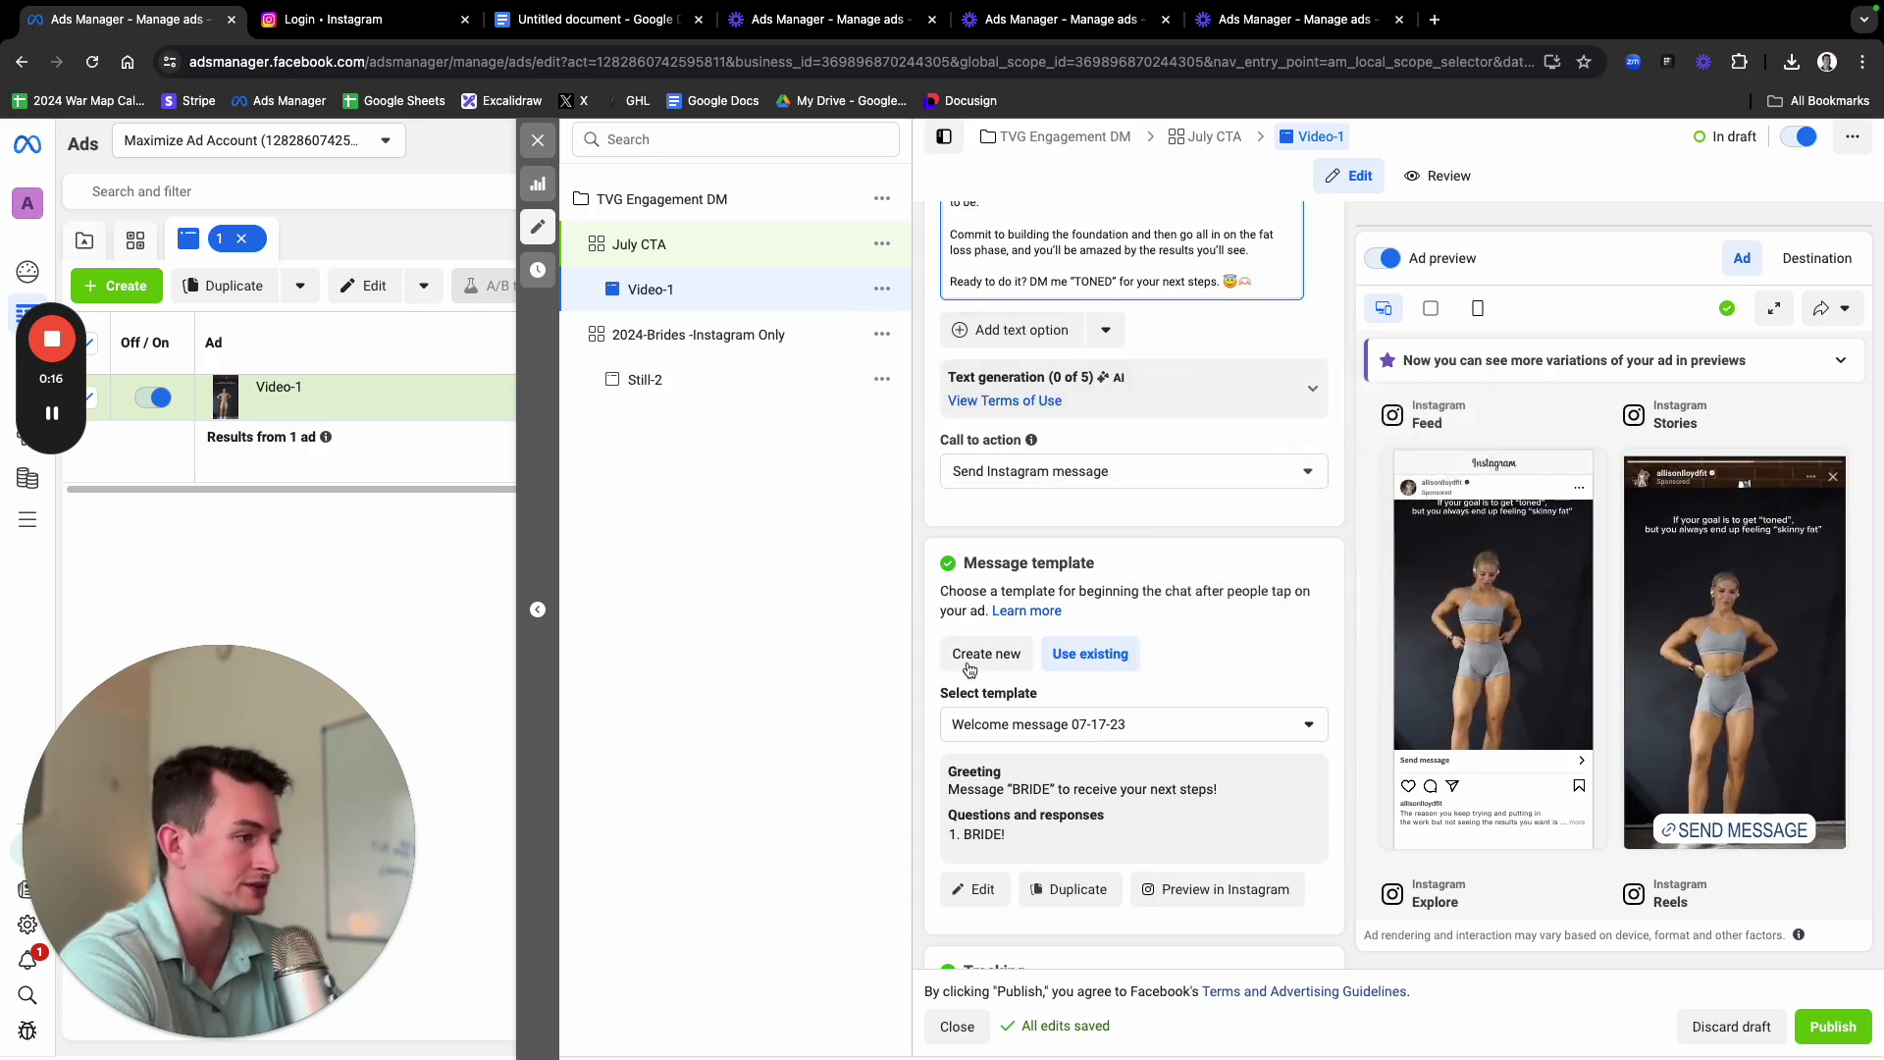
{"action": "scroll", "coordinate": [989, 660], "scroll_direction": "up", "scroll_amount": 10}
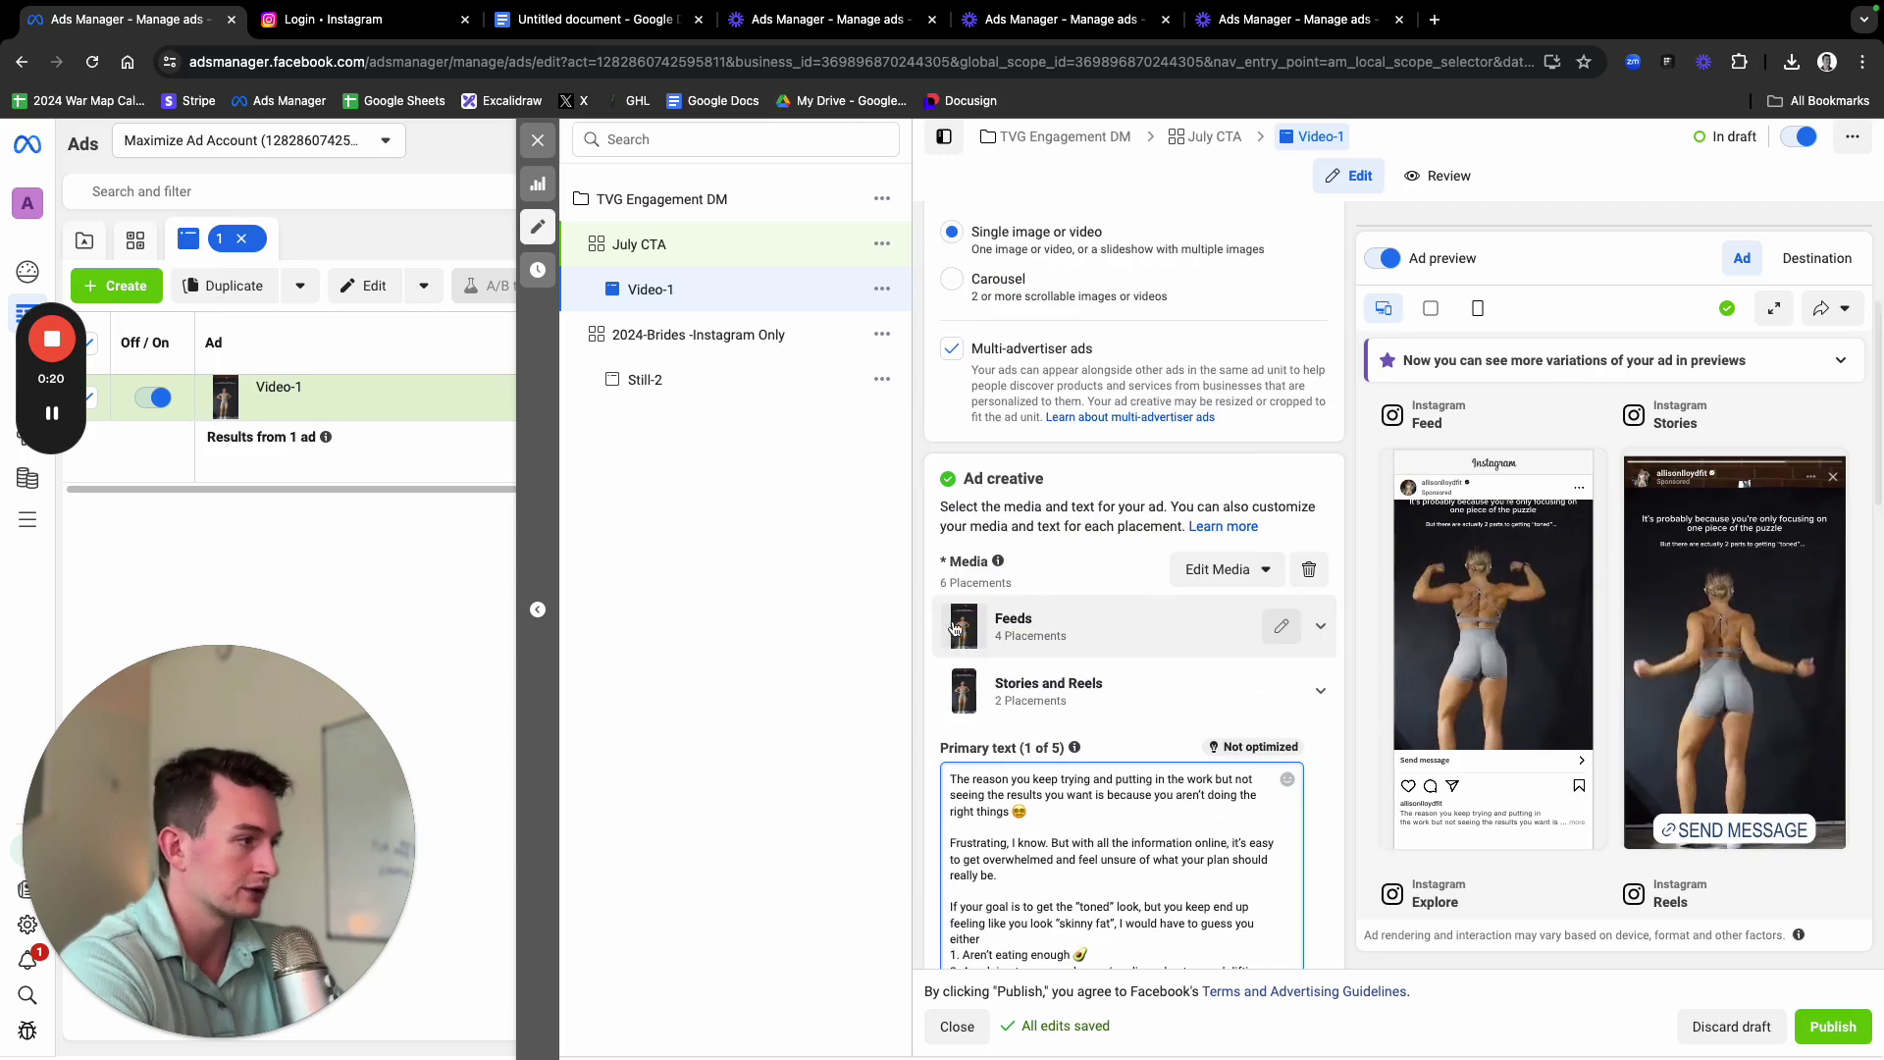
{"action": "scroll", "coordinate": [1065, 549], "scroll_direction": "up", "scroll_amount": 3}
{"action": "scroll", "coordinate": [1073, 524], "scroll_direction": "up", "scroll_amount": 2}
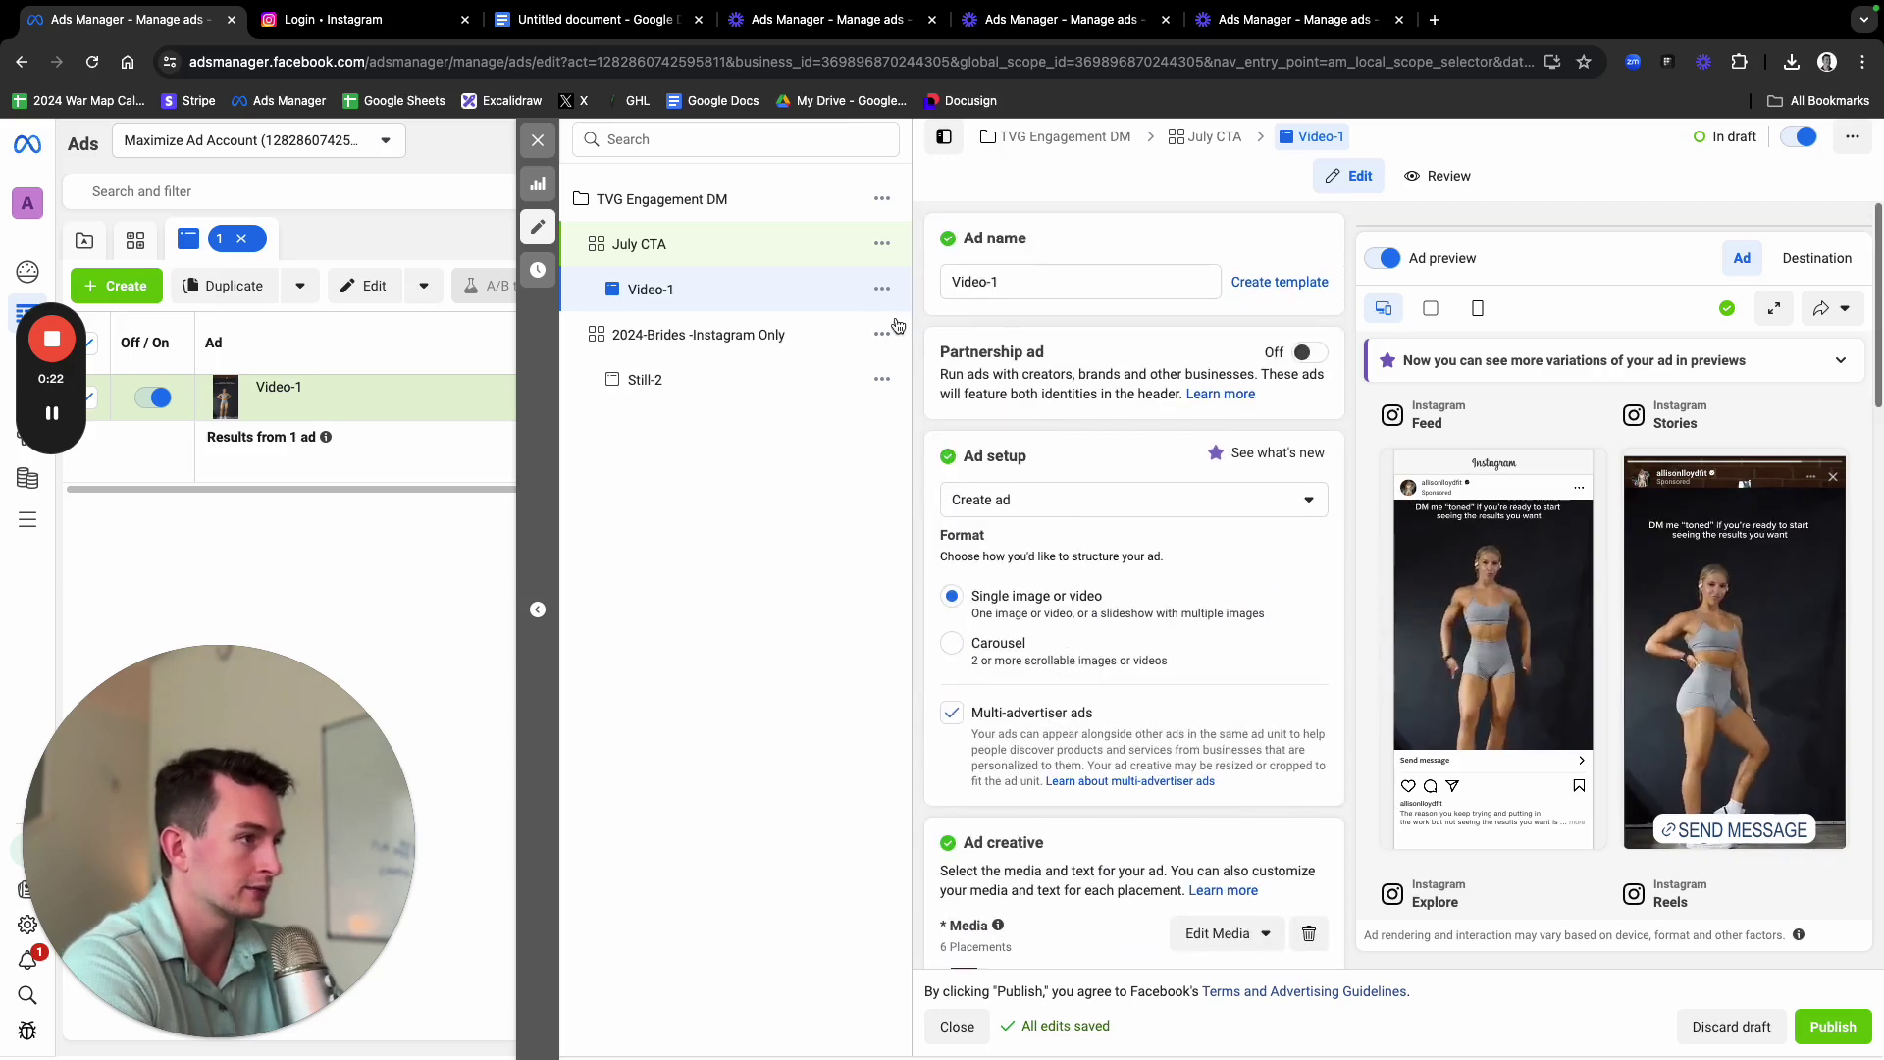
{"action": "scroll", "coordinate": [1071, 820], "scroll_direction": "down", "scroll_amount": 15}
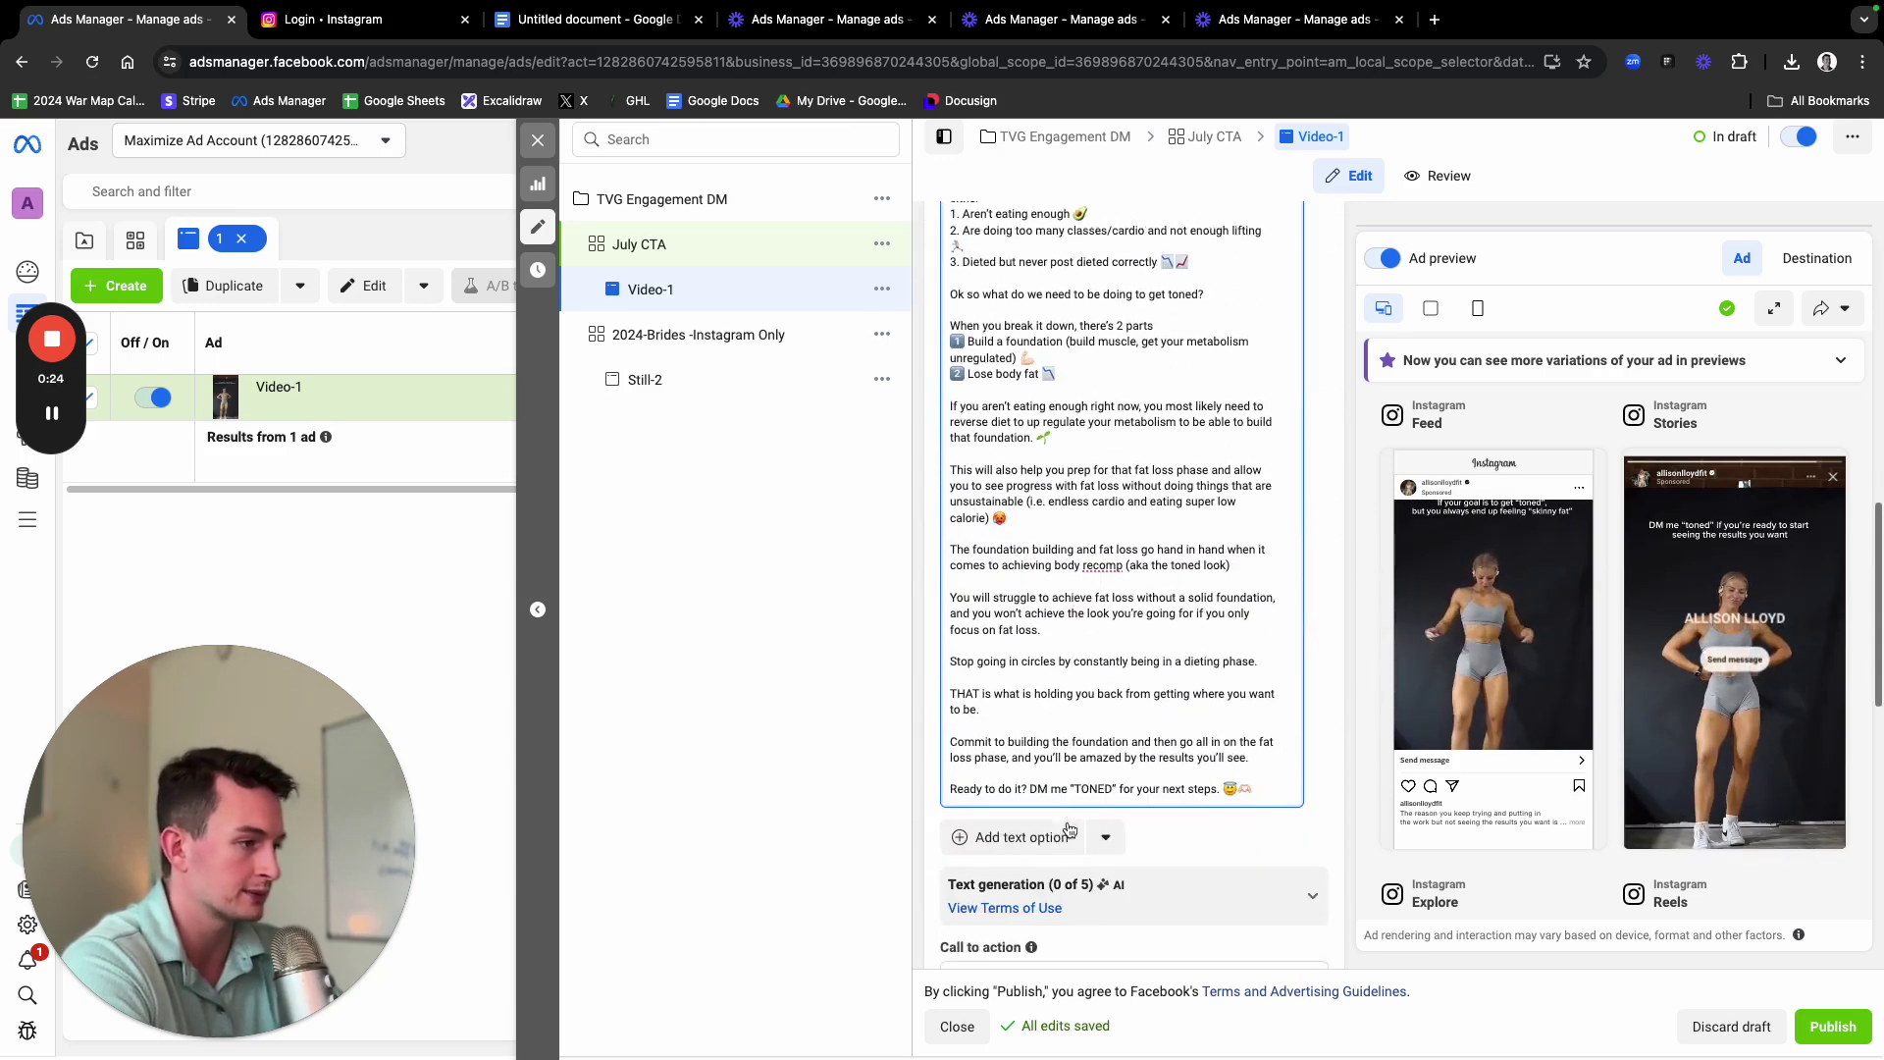
{"action": "scroll", "coordinate": [989, 694], "scroll_direction": "down", "scroll_amount": 3}
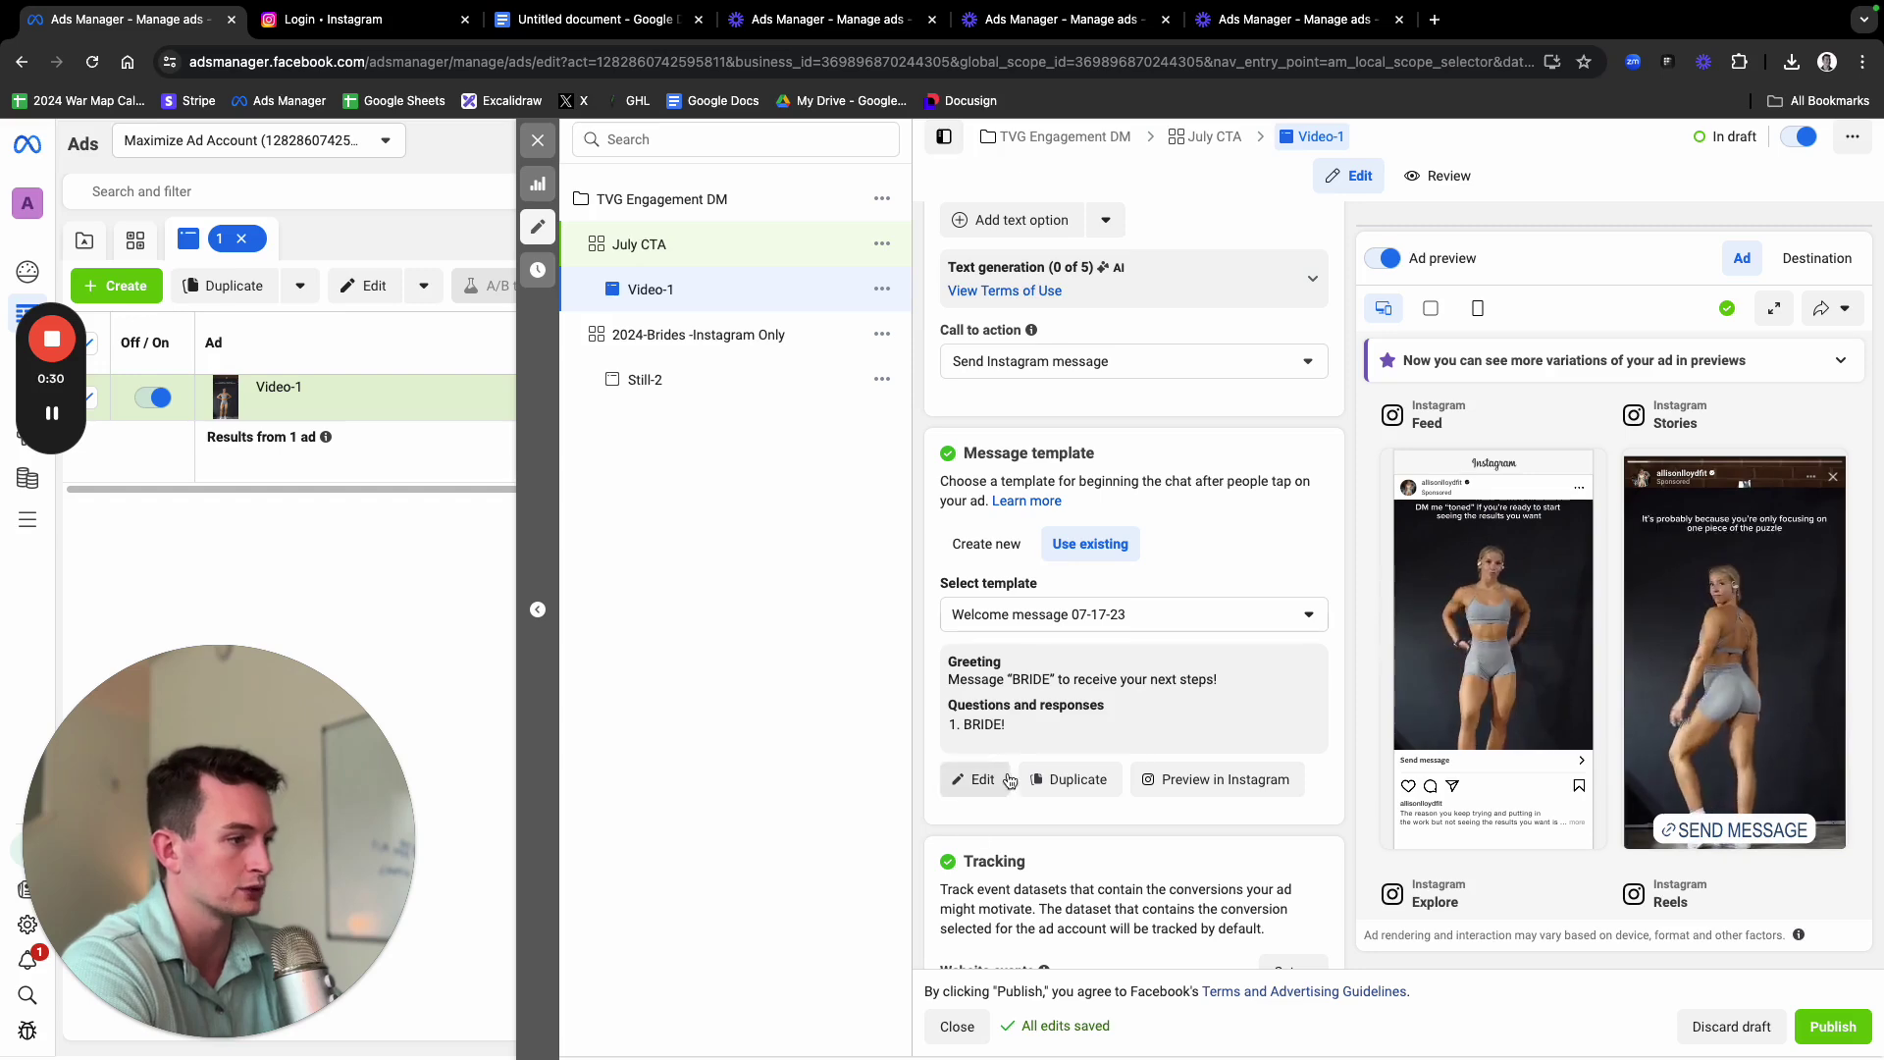
Create a new message template for Video-1 and open it for editing
{"action": "left_click", "coordinate": [969, 547]}
{"action": "scroll", "coordinate": [1037, 695], "scroll_direction": "down", "scroll_amount": 2}
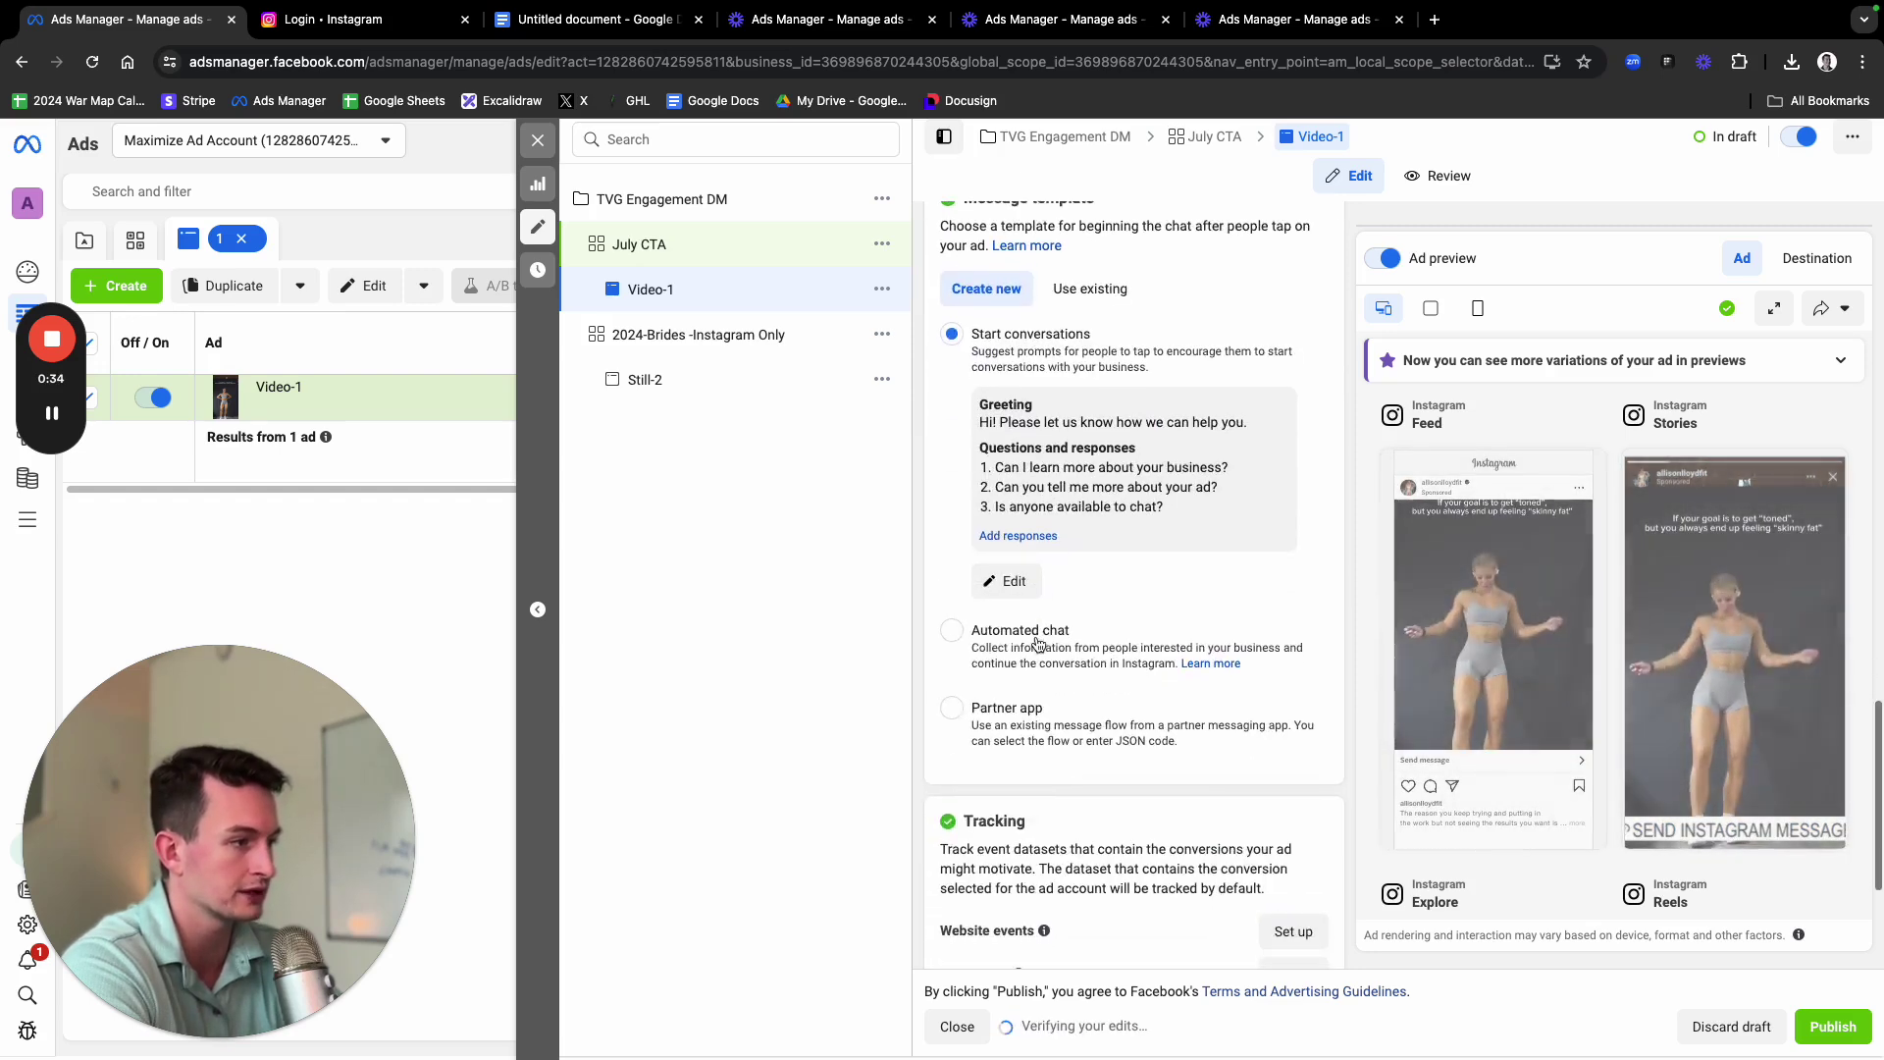
{"action": "left_click", "coordinate": [1013, 580]}
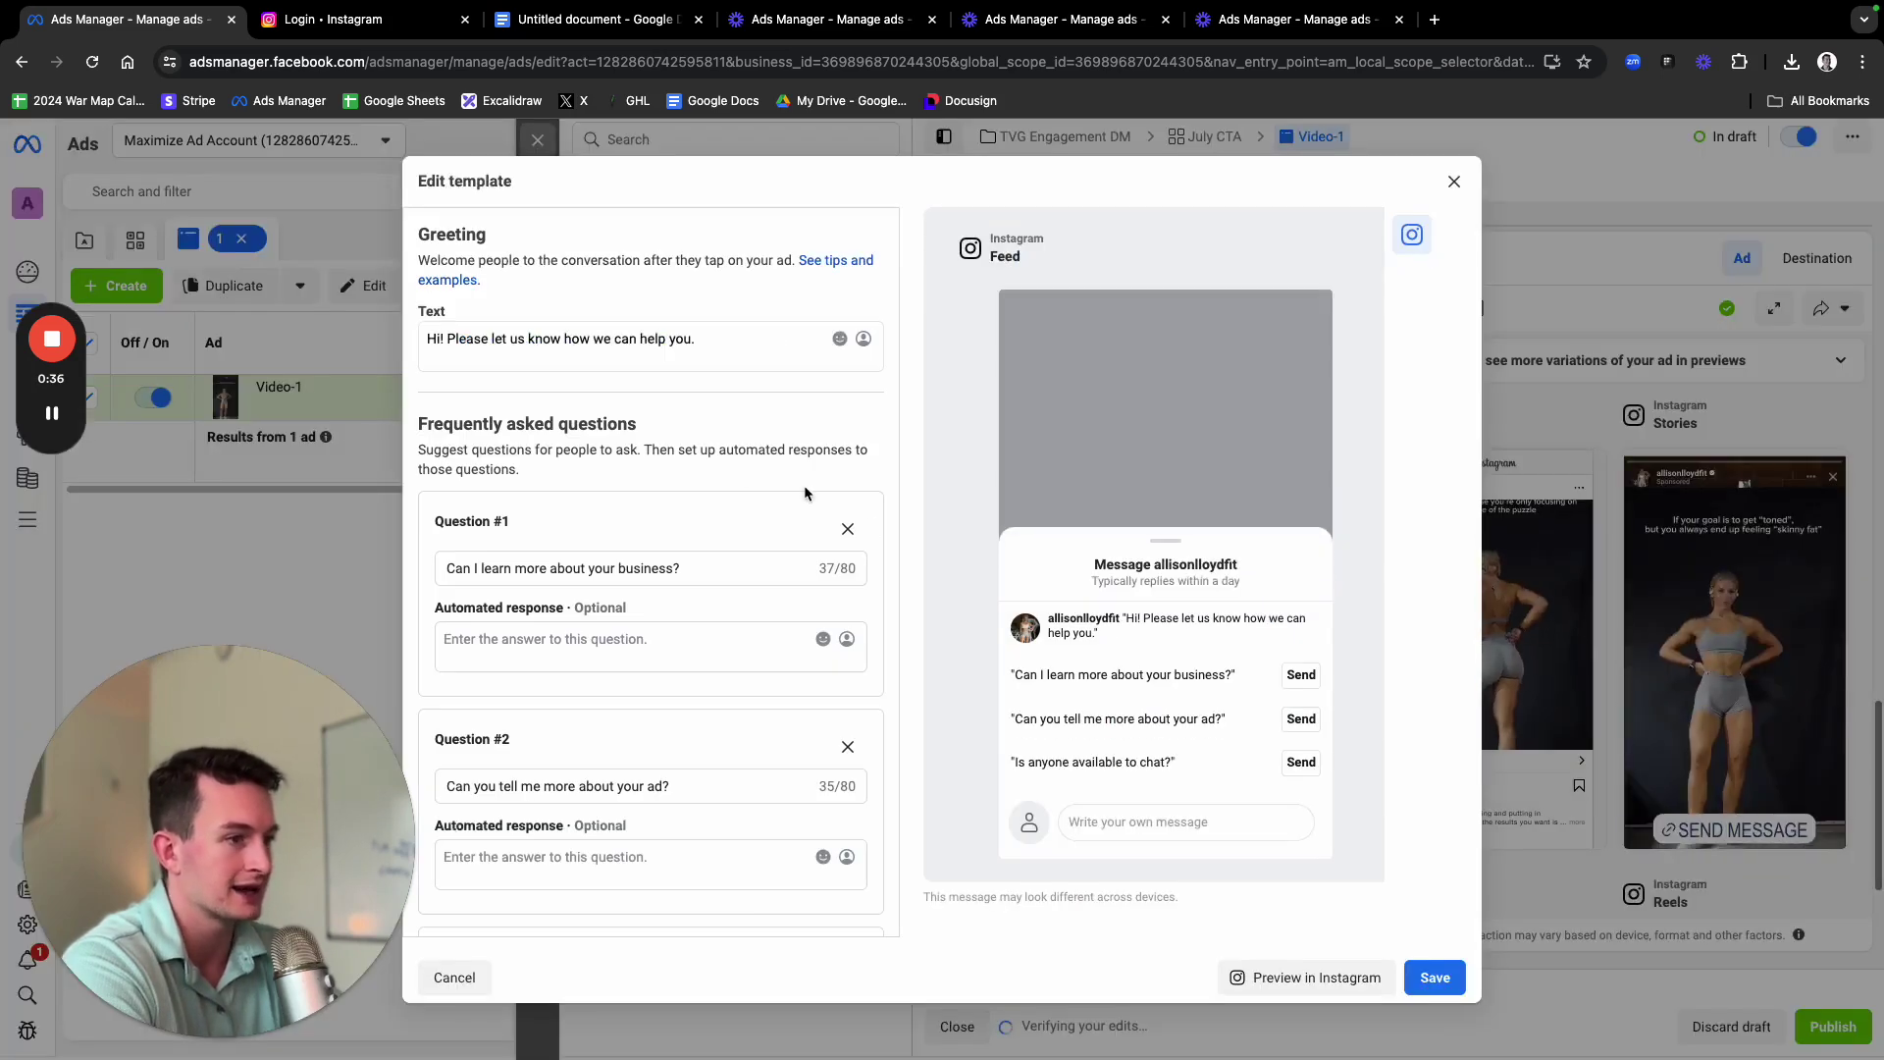
{"action": "scroll", "coordinate": [562, 384], "scroll_direction": "down", "scroll_amount": 4}
{"action": "scroll", "coordinate": [589, 402], "scroll_direction": "up", "scroll_amount": 4}
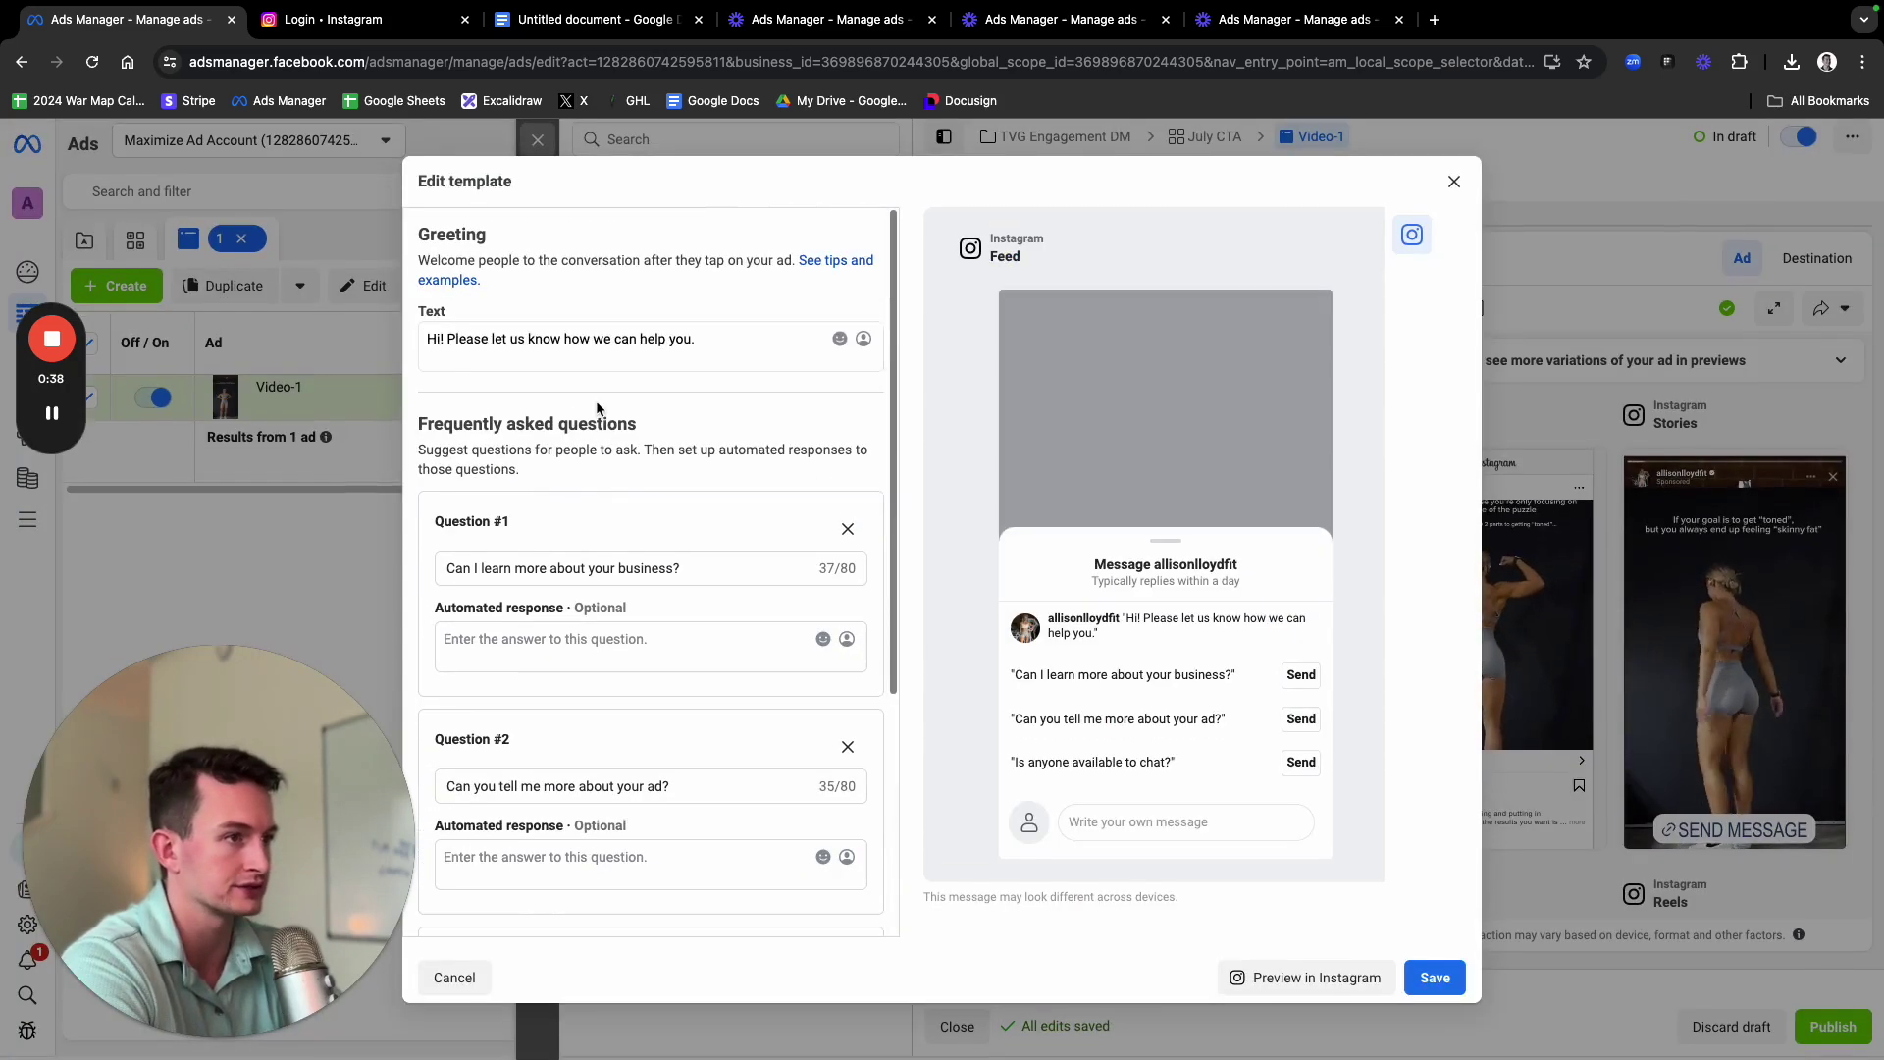
Change the template greeting to 'Hi! Message me "TONED" for your next steps.'
{"action": "left_click", "coordinate": [560, 343]}
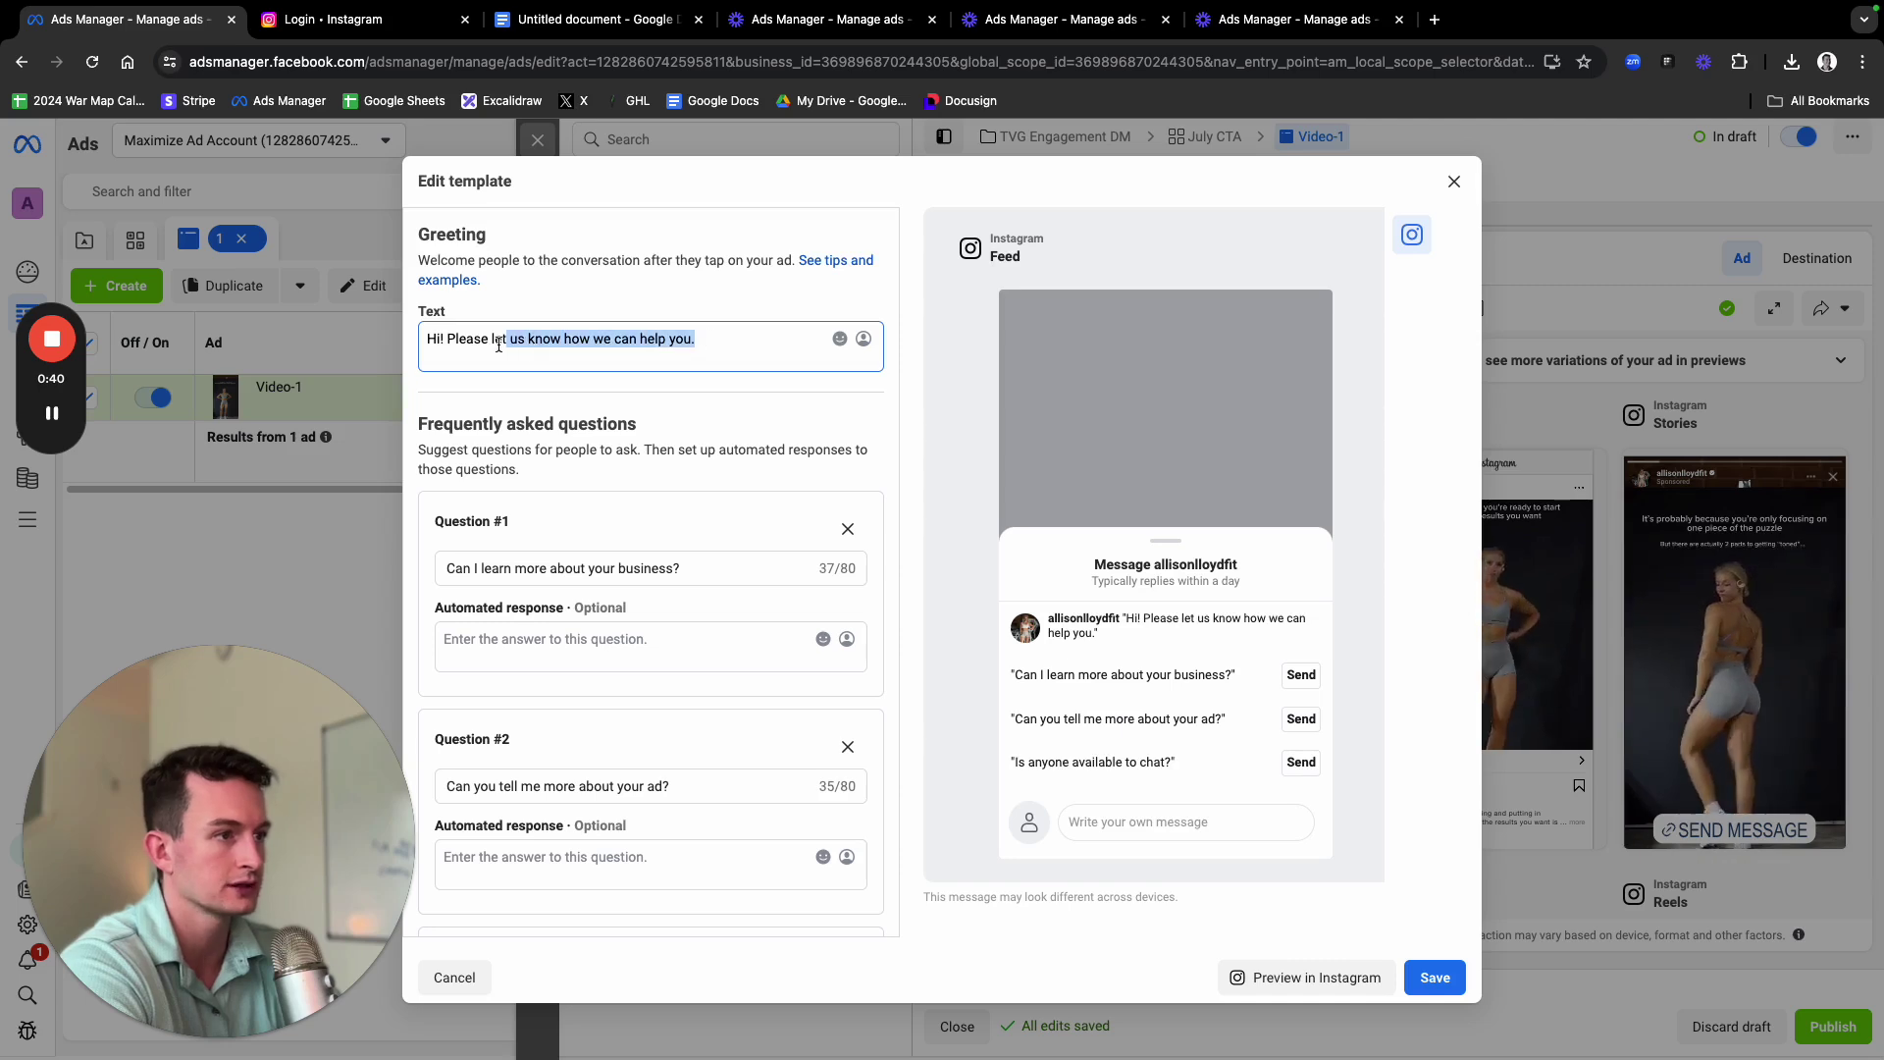
{"action": "type", "text": "Mess"}
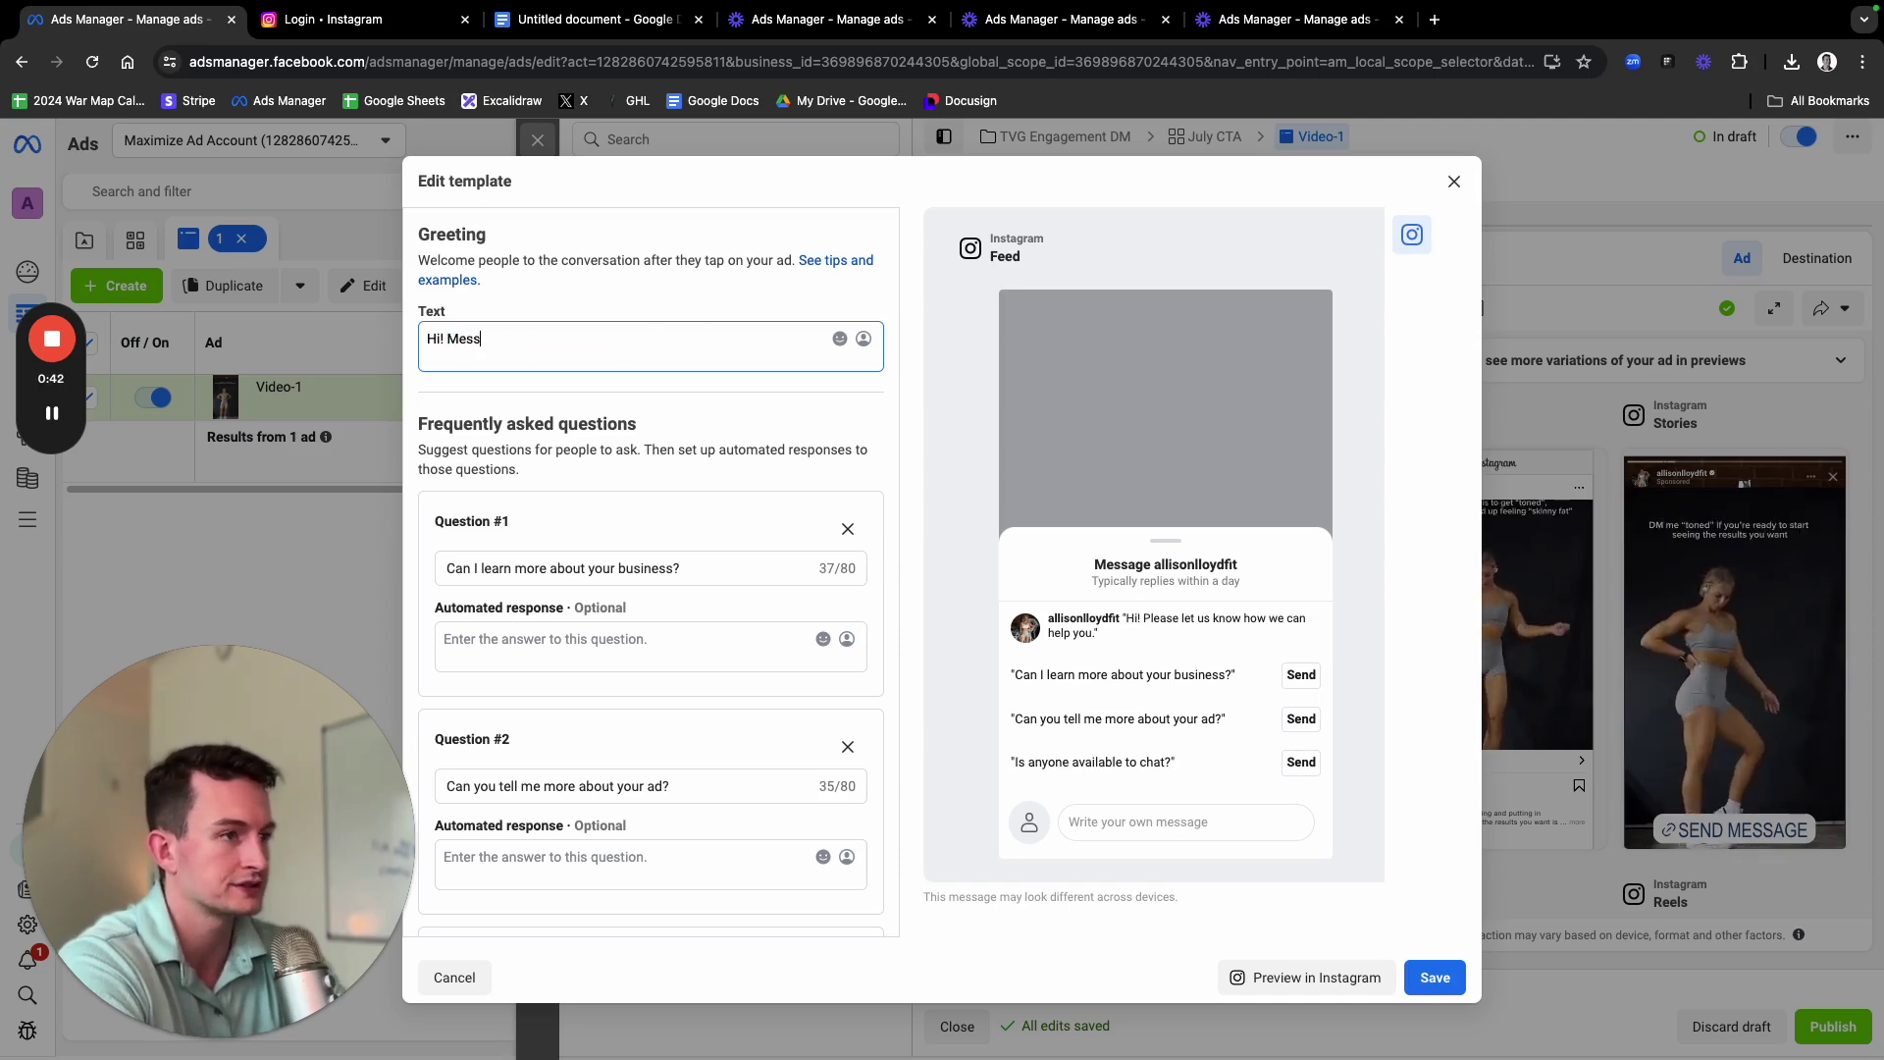
{"action": "type", "text": "age me \"TONED\""}
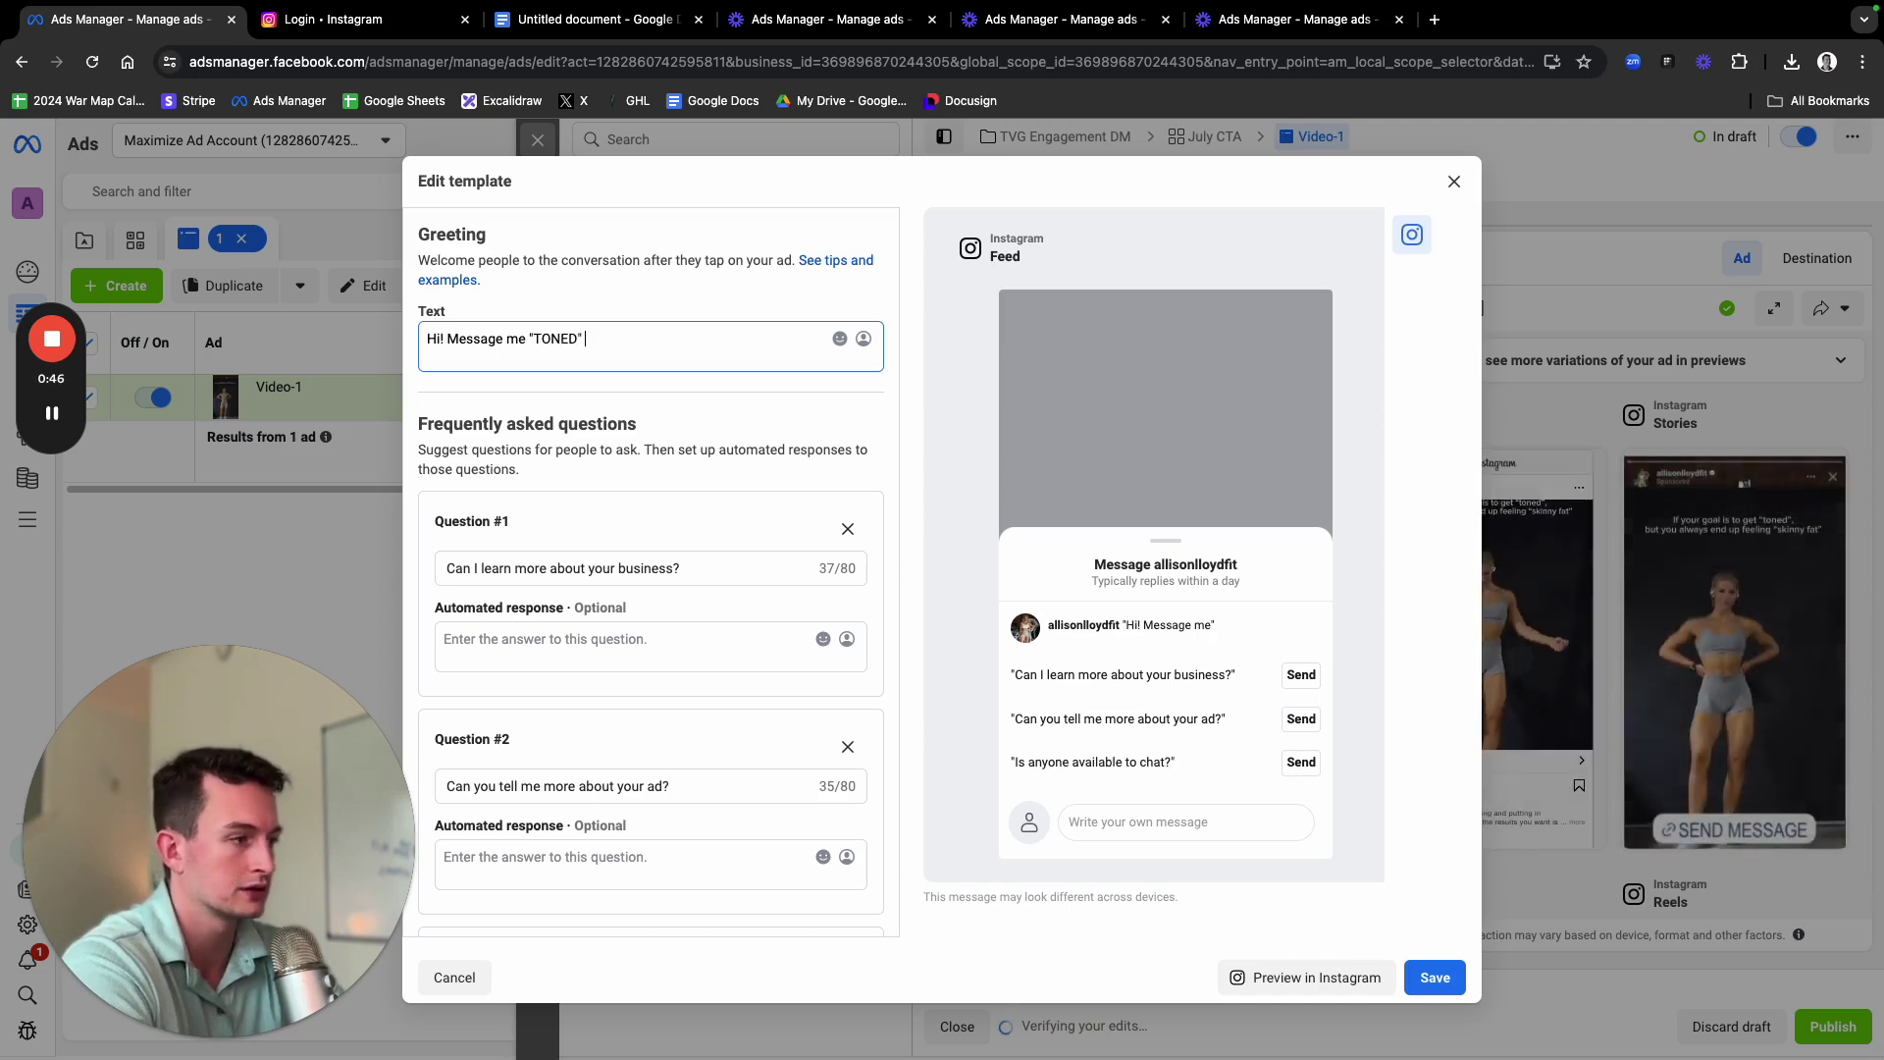
{"action": "type", "text": " for your next s"}
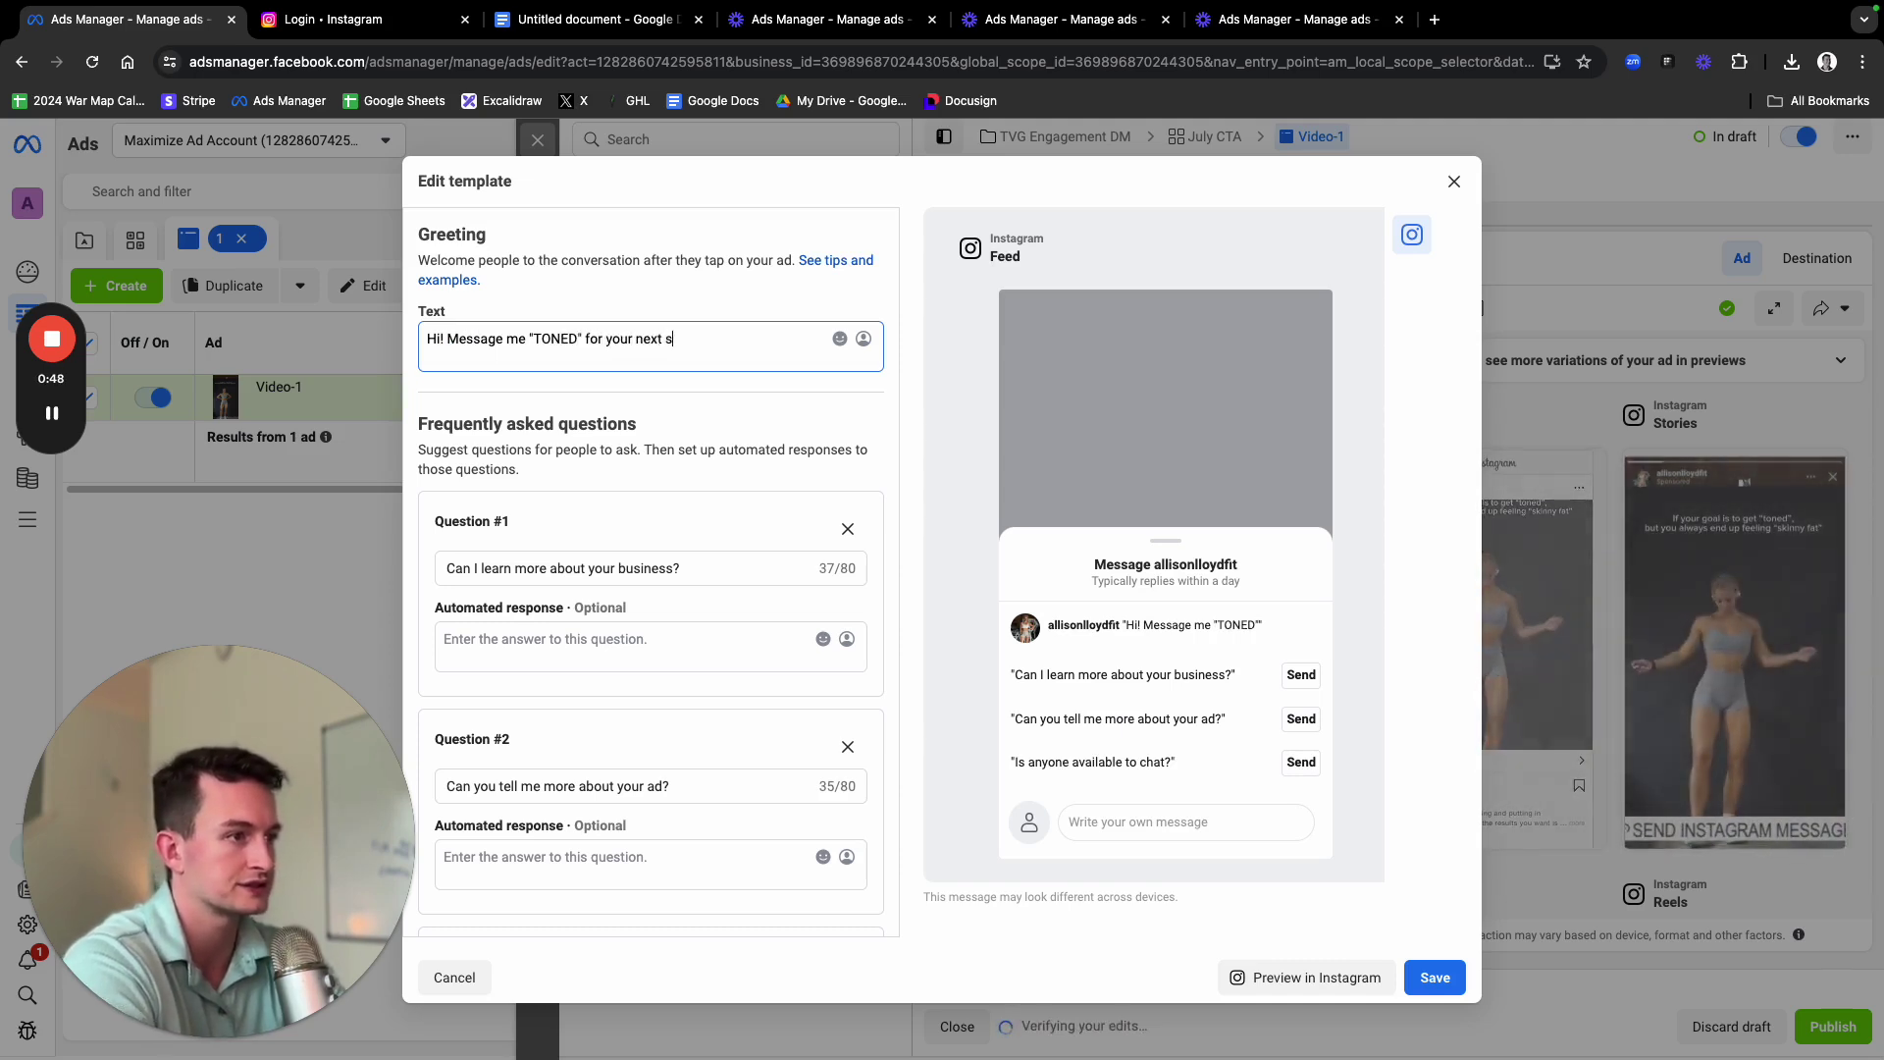
{"action": "type", "text": "teps."}
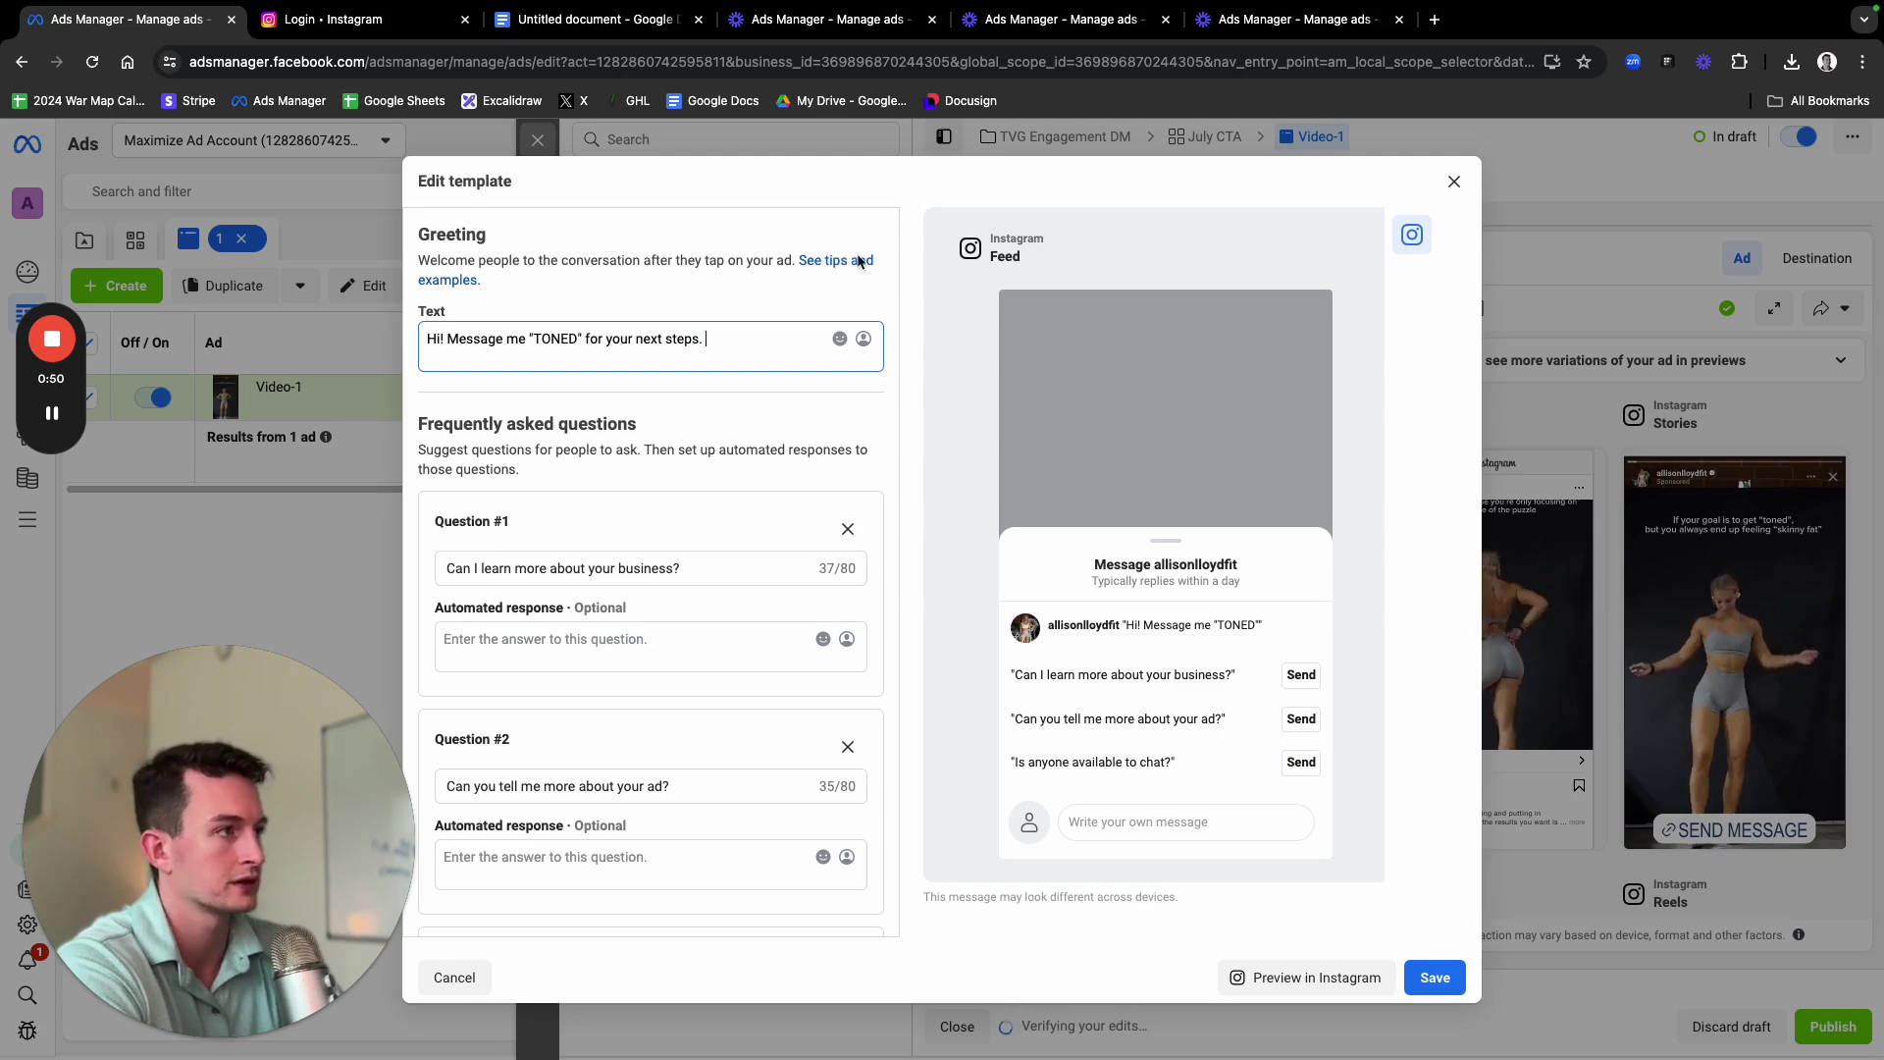
{"action": "key", "text": "super+3"}
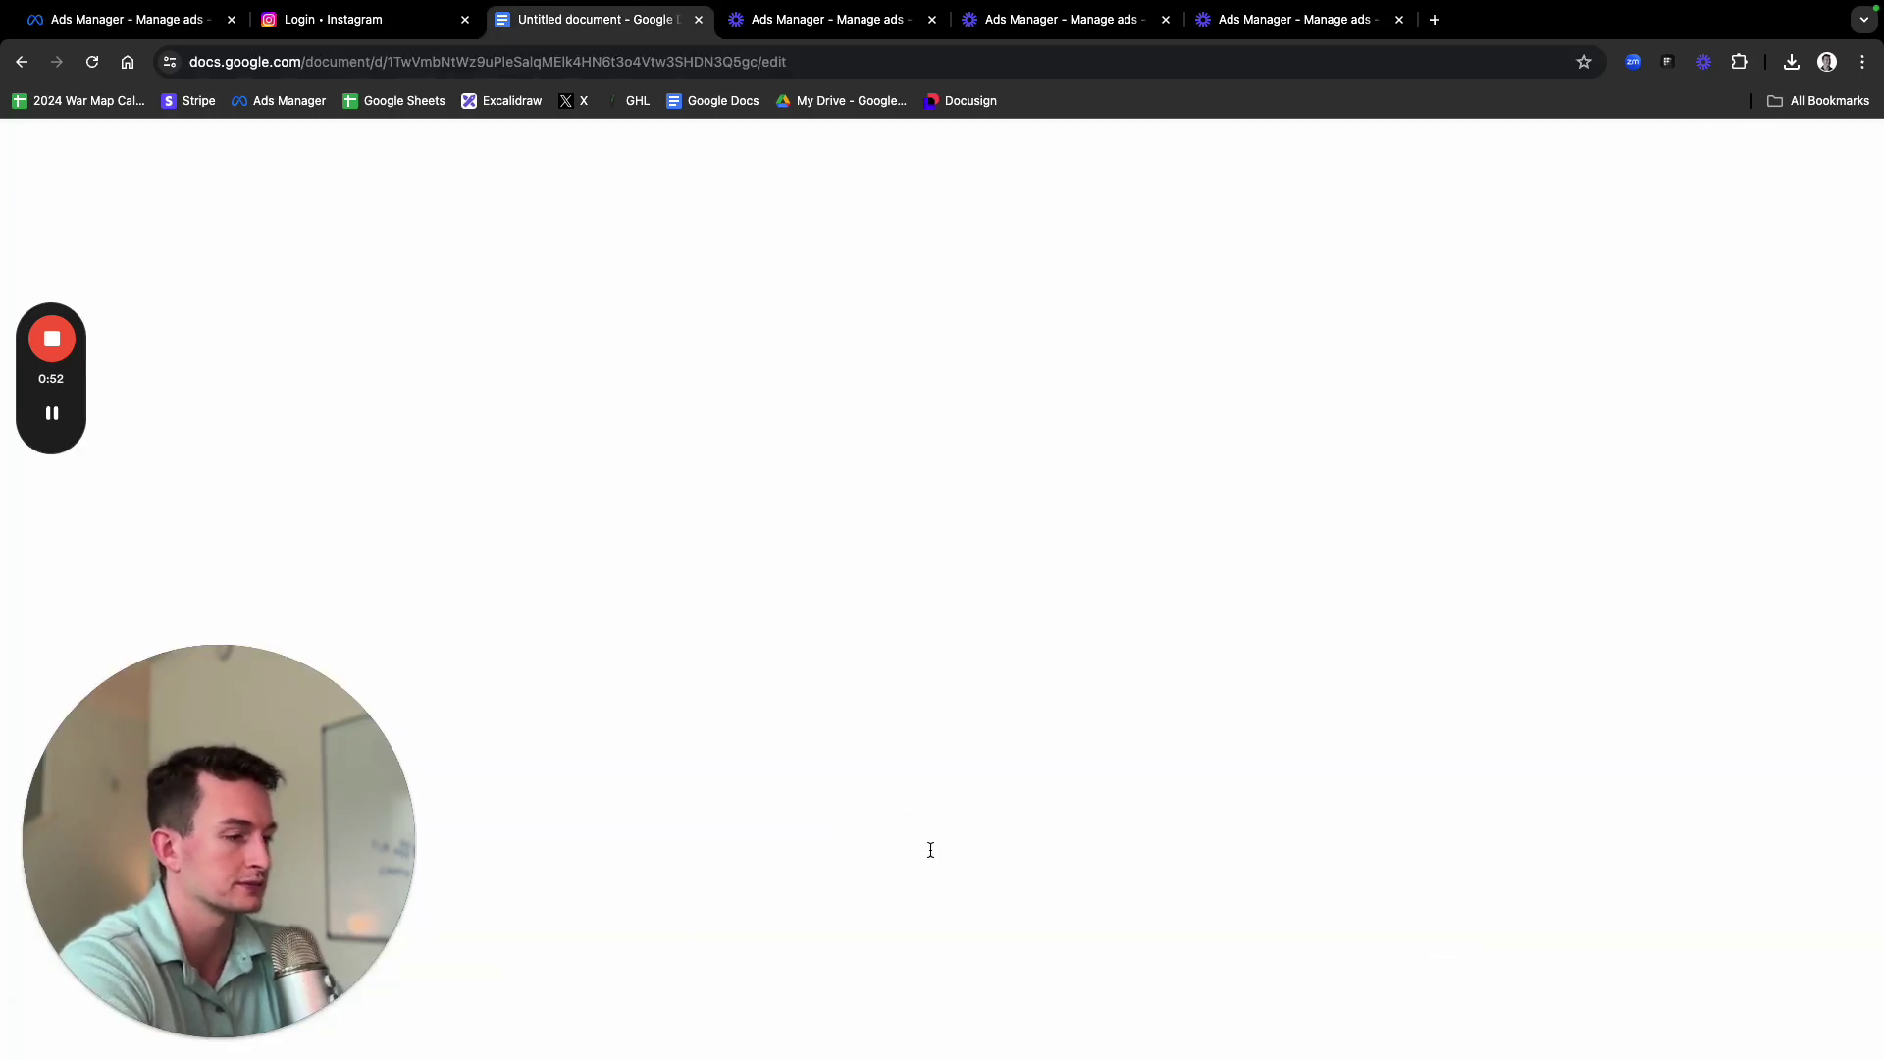
Copy the two emojis ending the Google Docs script into the template greeting
{"action": "left_click_drag", "start_coordinate": [1012, 1006], "coordinate": [1057, 1009]}
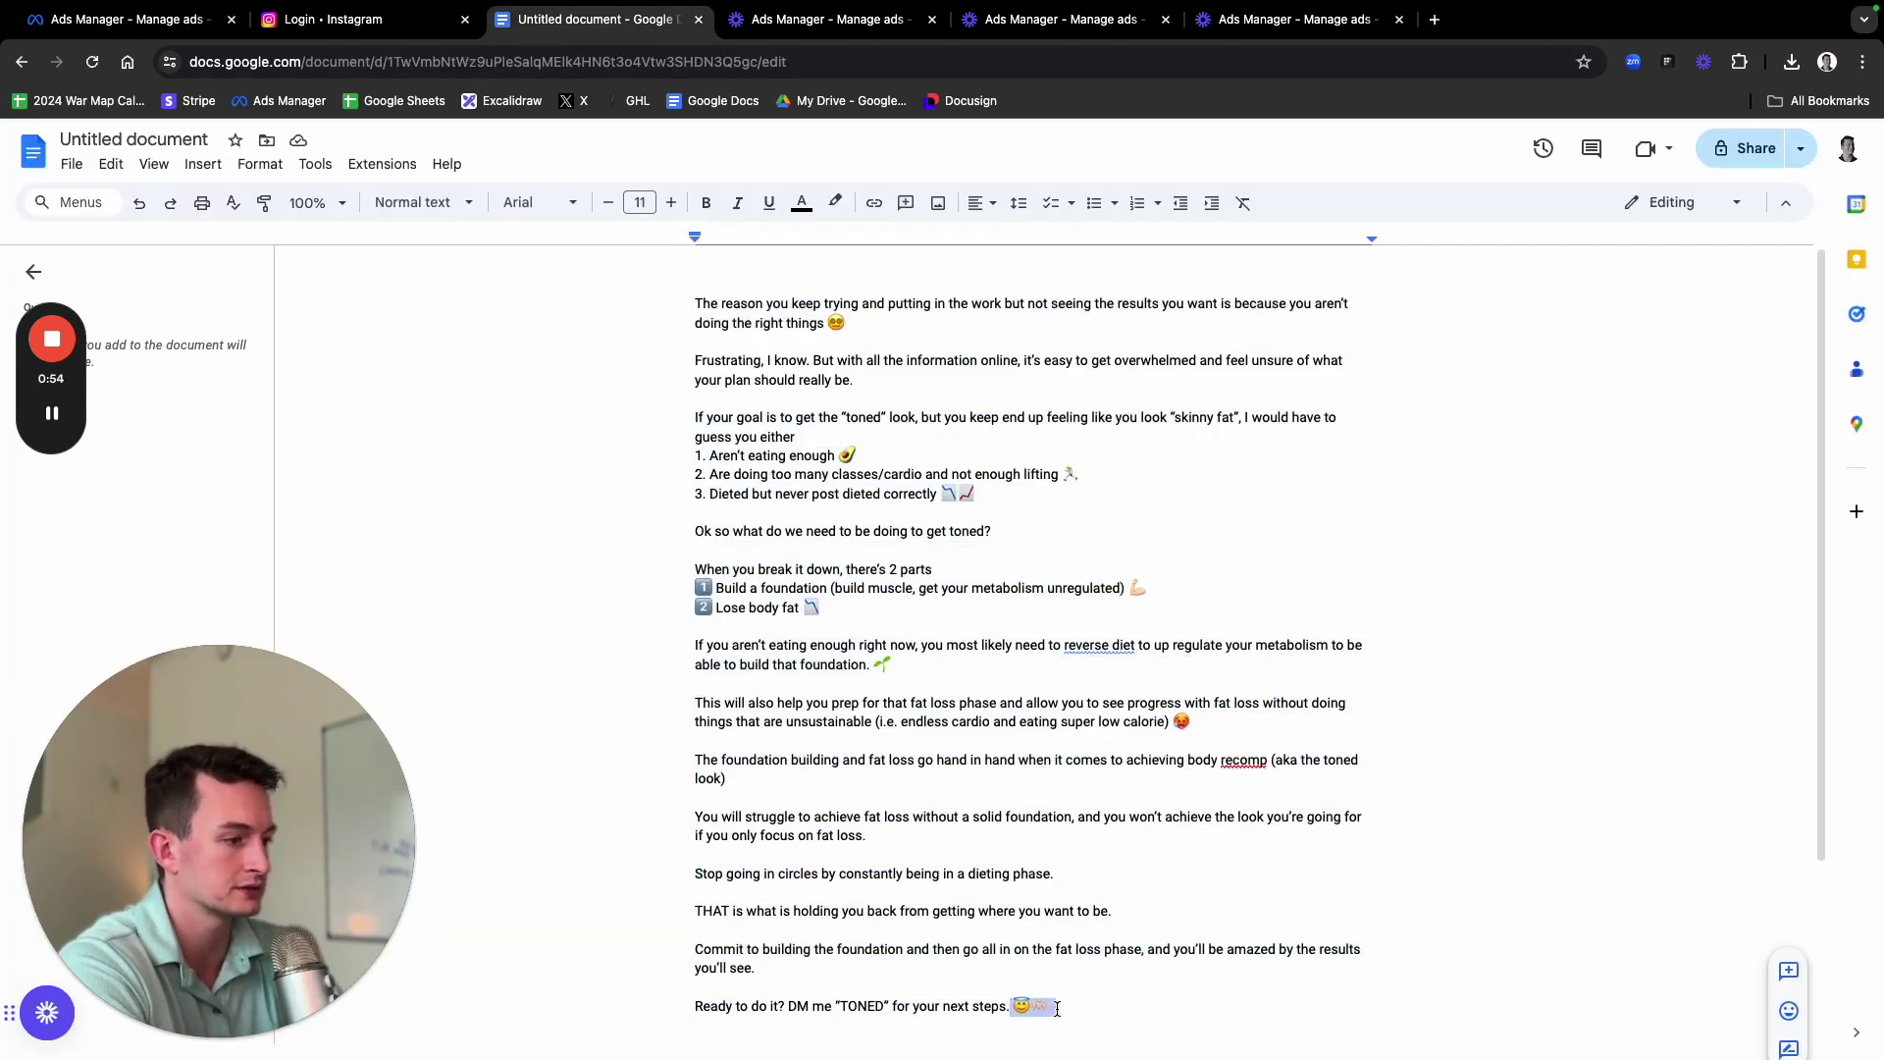
{"action": "key", "text": "super+1"}
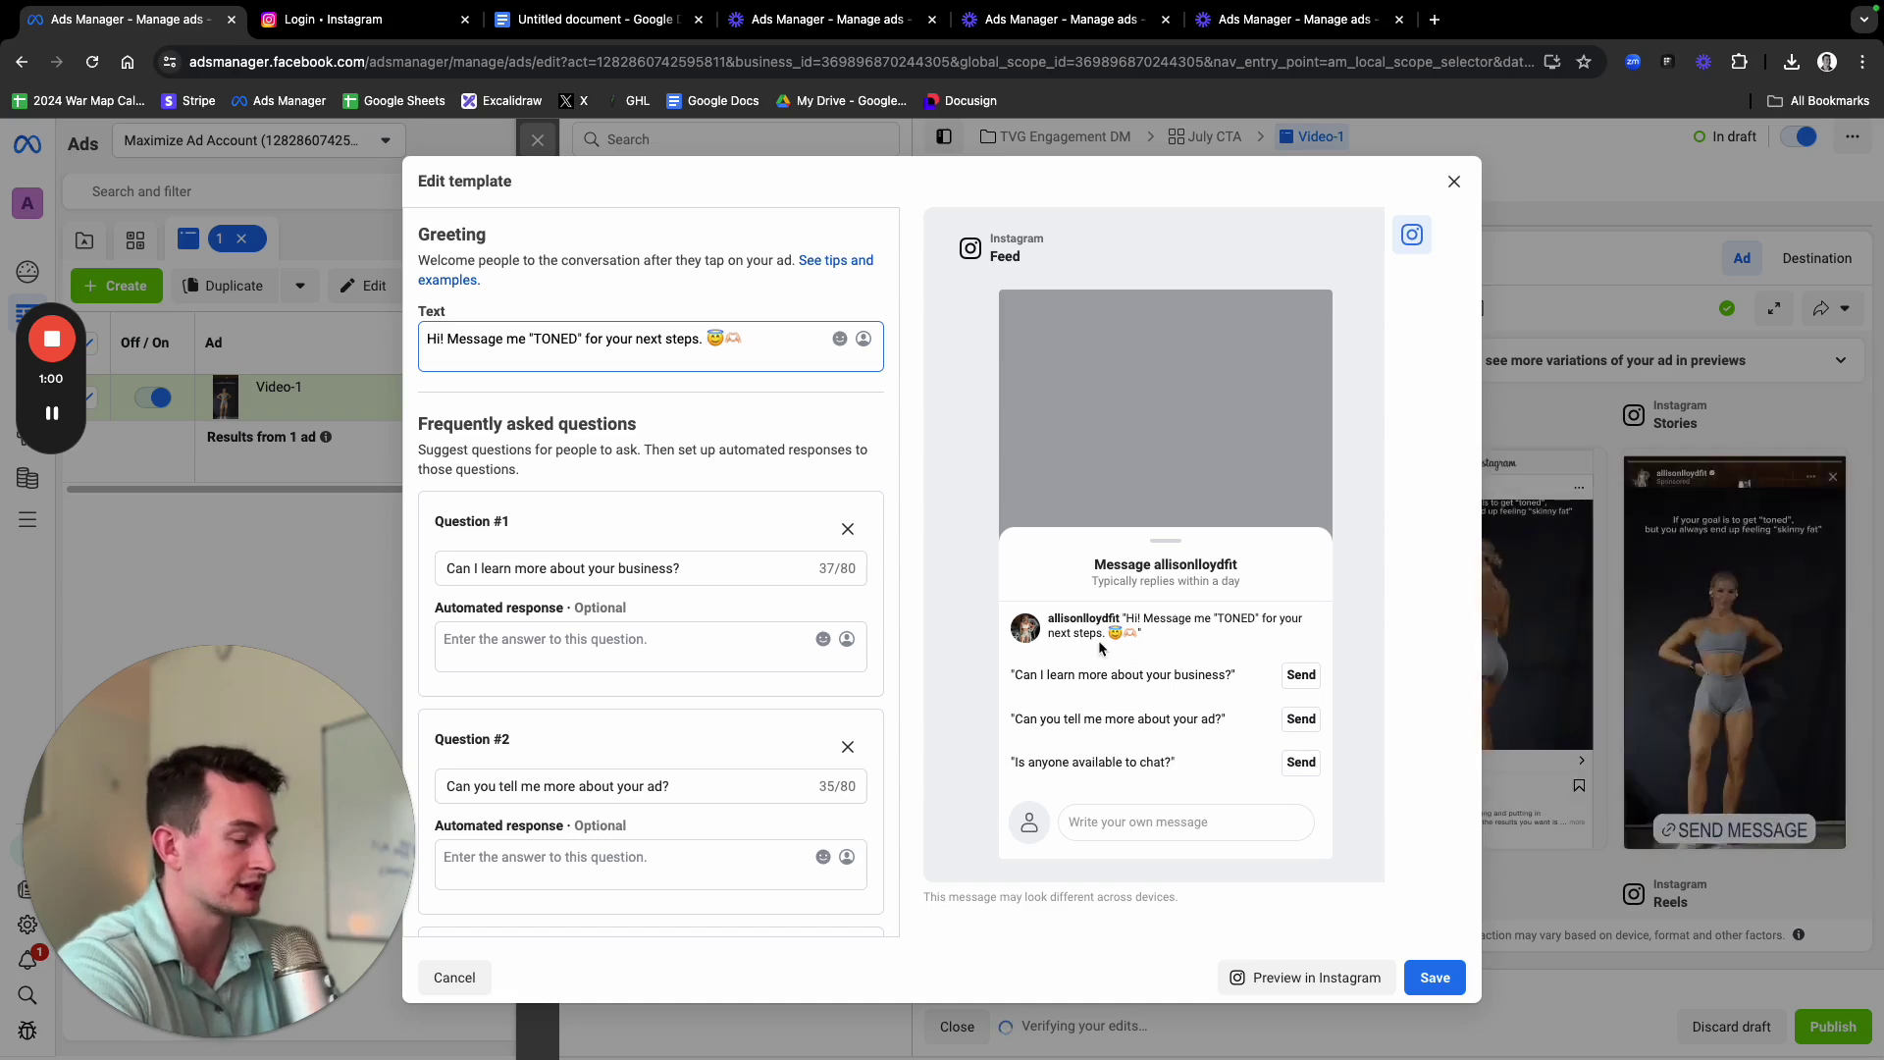
Set Question #1 to TONED and delete the other two suggested questions
{"action": "triple_click", "coordinate": [654, 568]}
{"action": "type", "text": "TONED"}
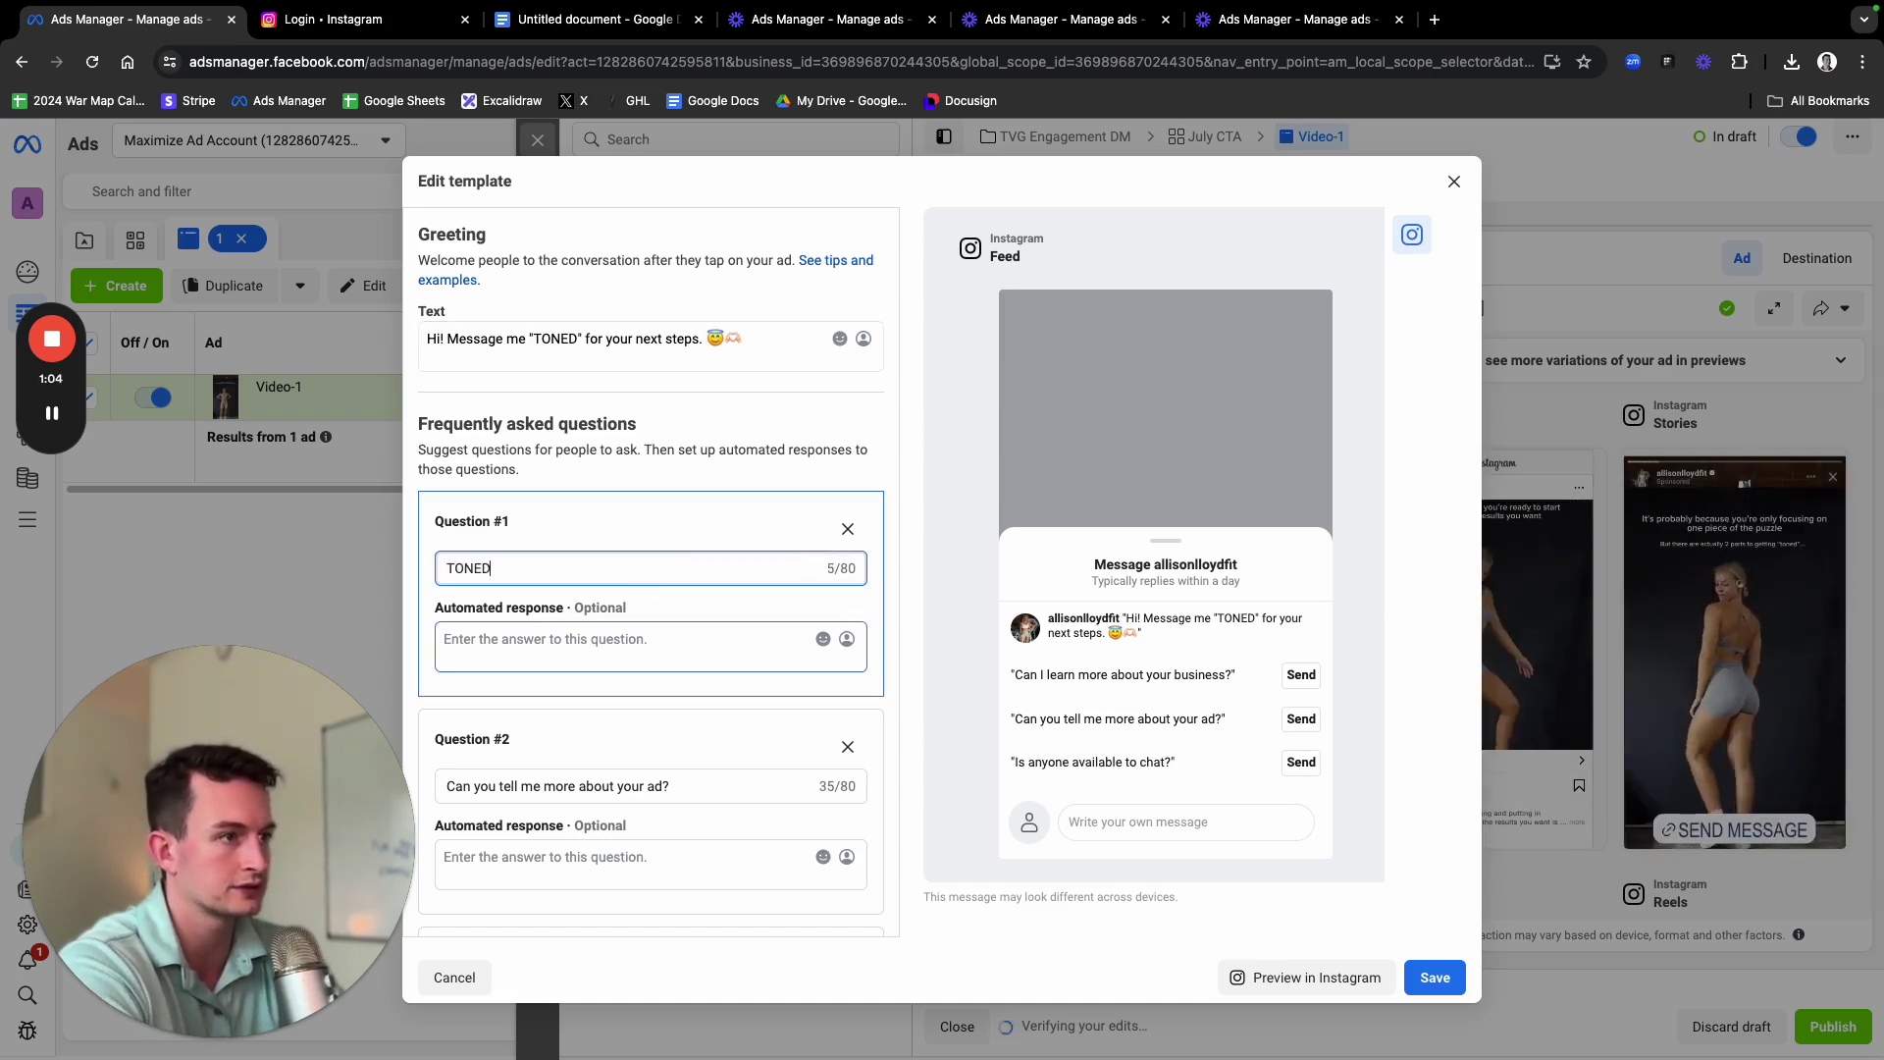
{"action": "scroll", "coordinate": [694, 639], "scroll_direction": "down", "scroll_amount": 3}
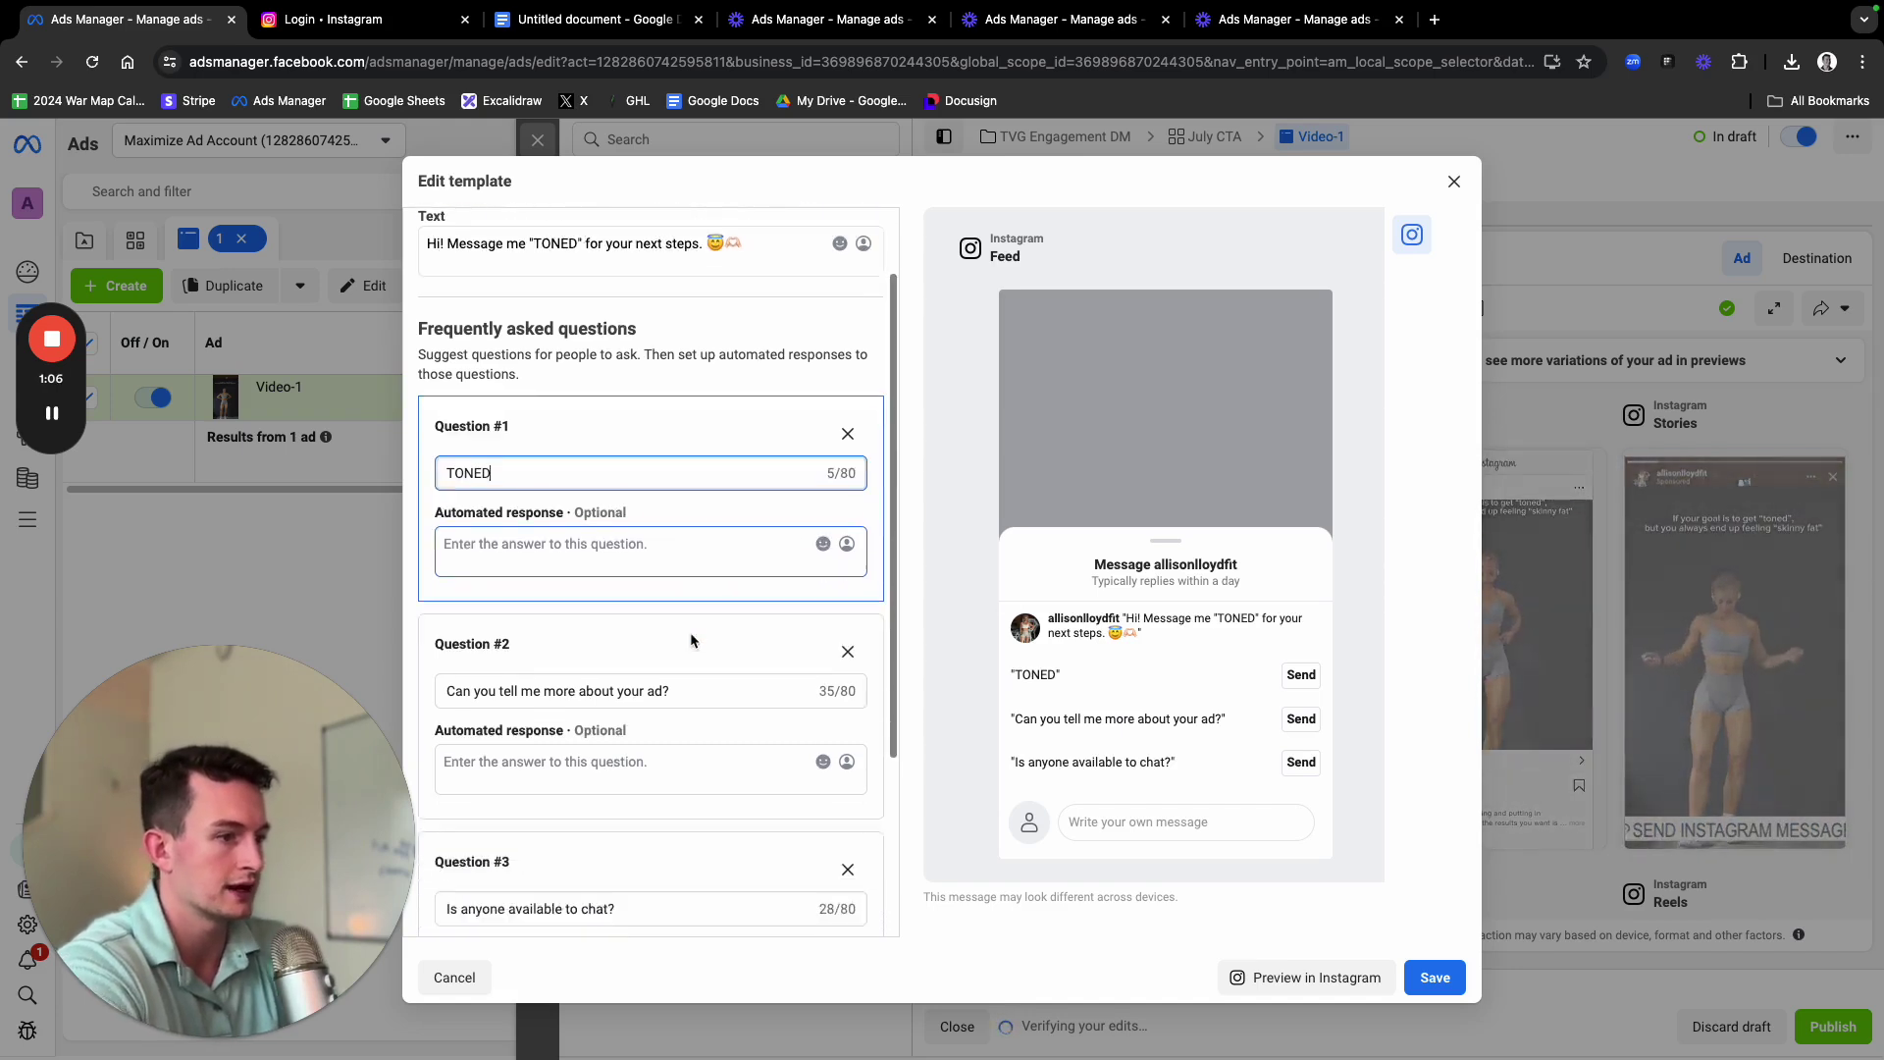
{"action": "left_click", "coordinate": [846, 596]}
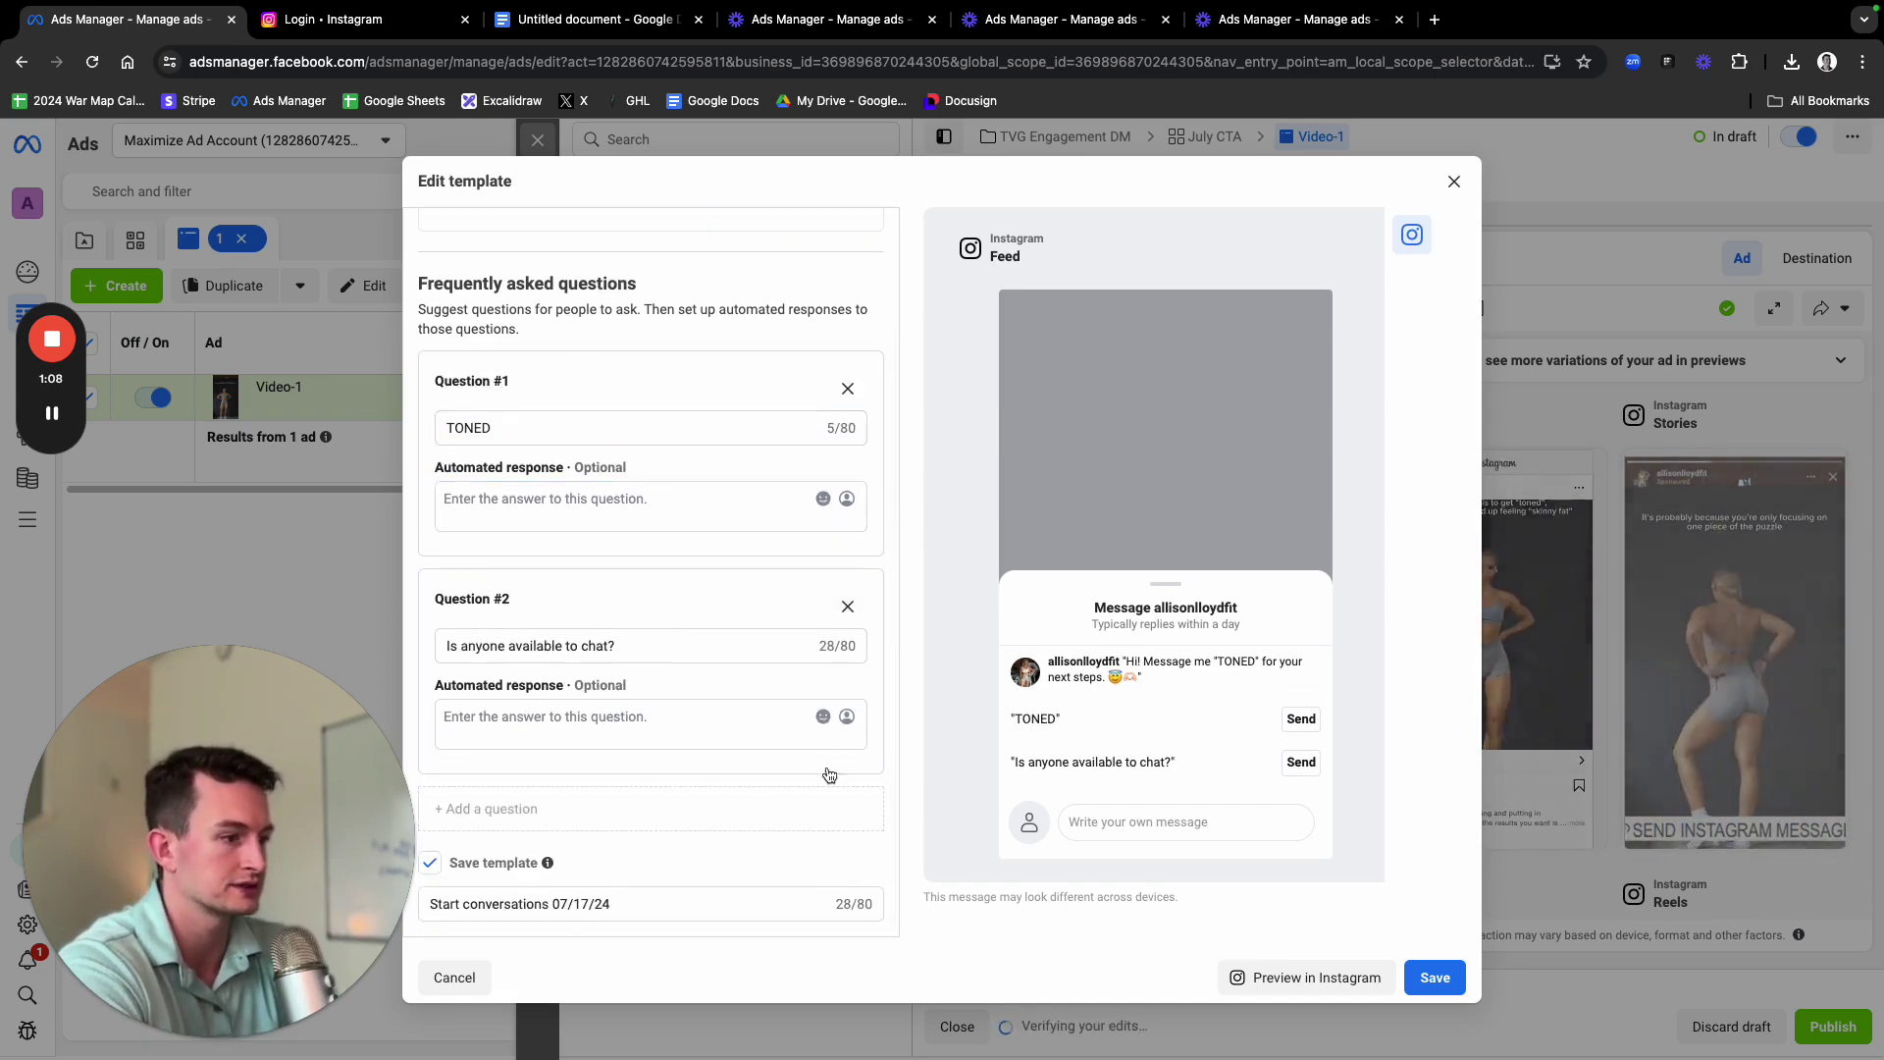
{"action": "left_click", "coordinate": [844, 606]}
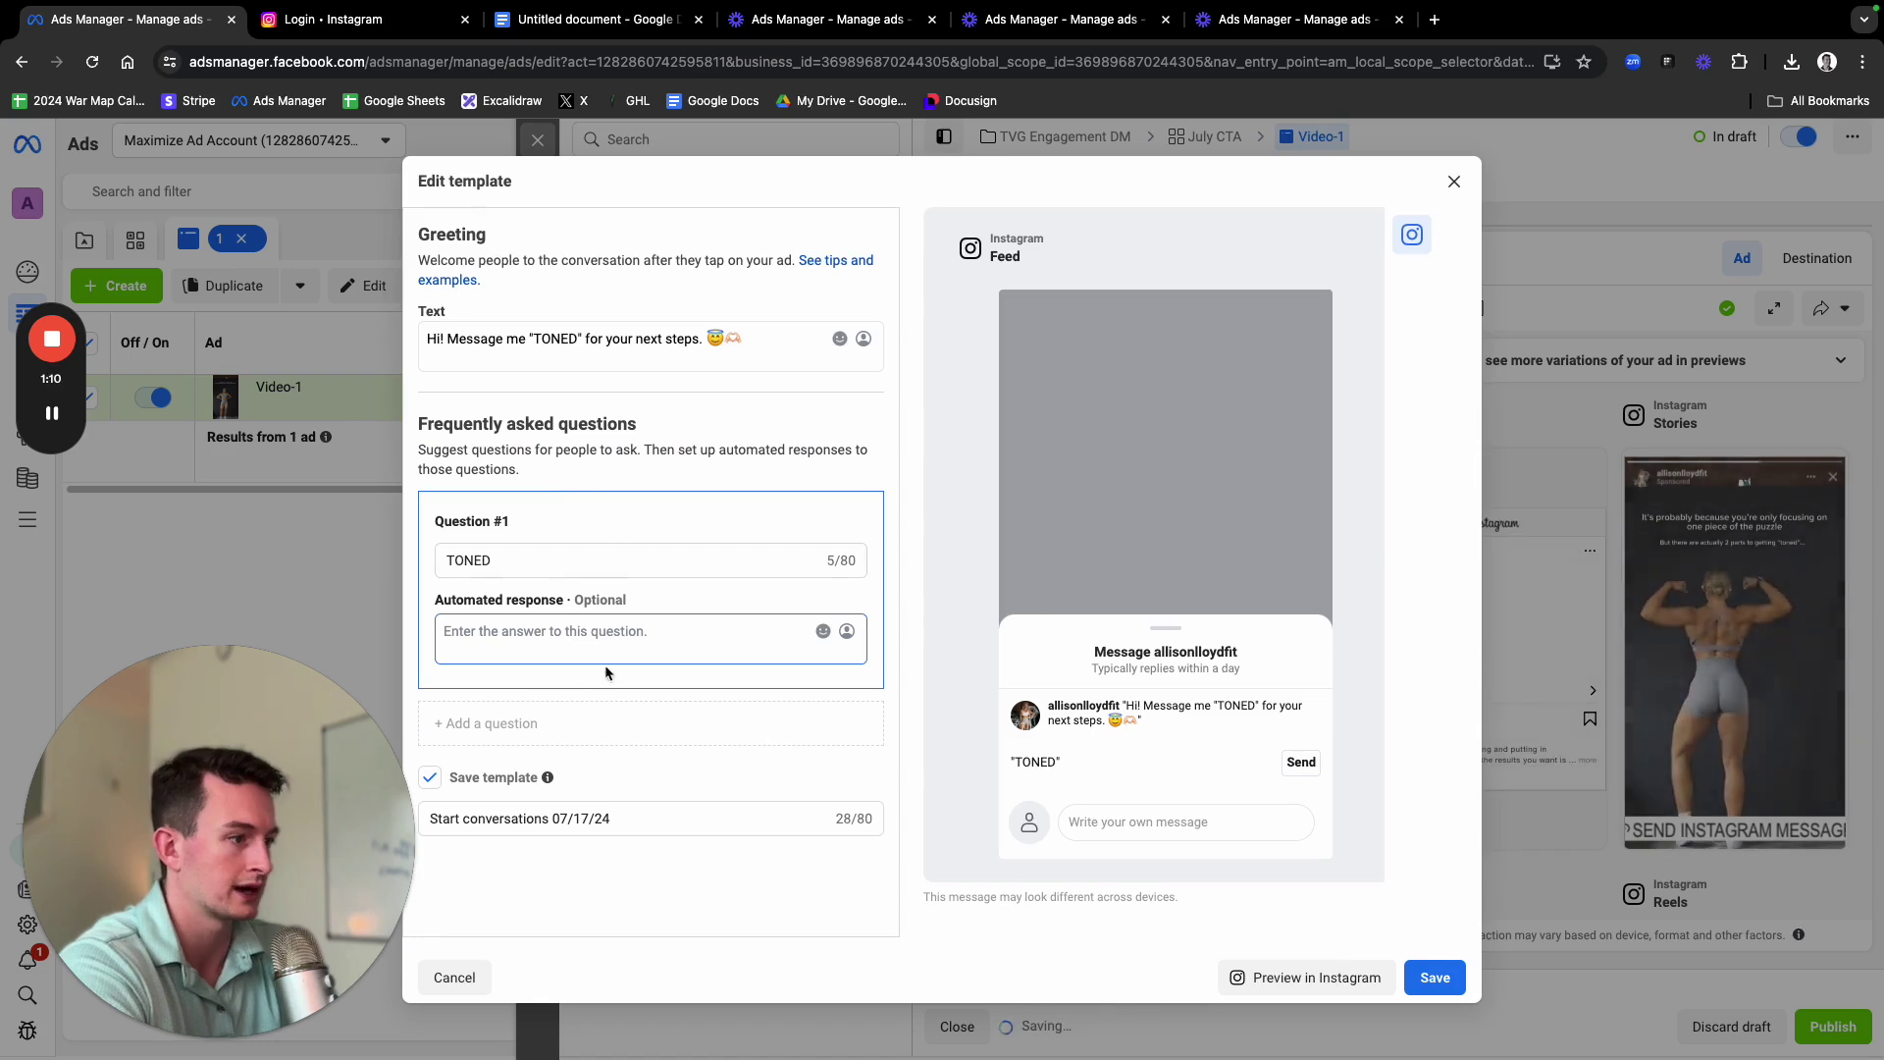
Rename the message template to 'Toned CTA' and save it
{"action": "left_click", "coordinate": [604, 818]}
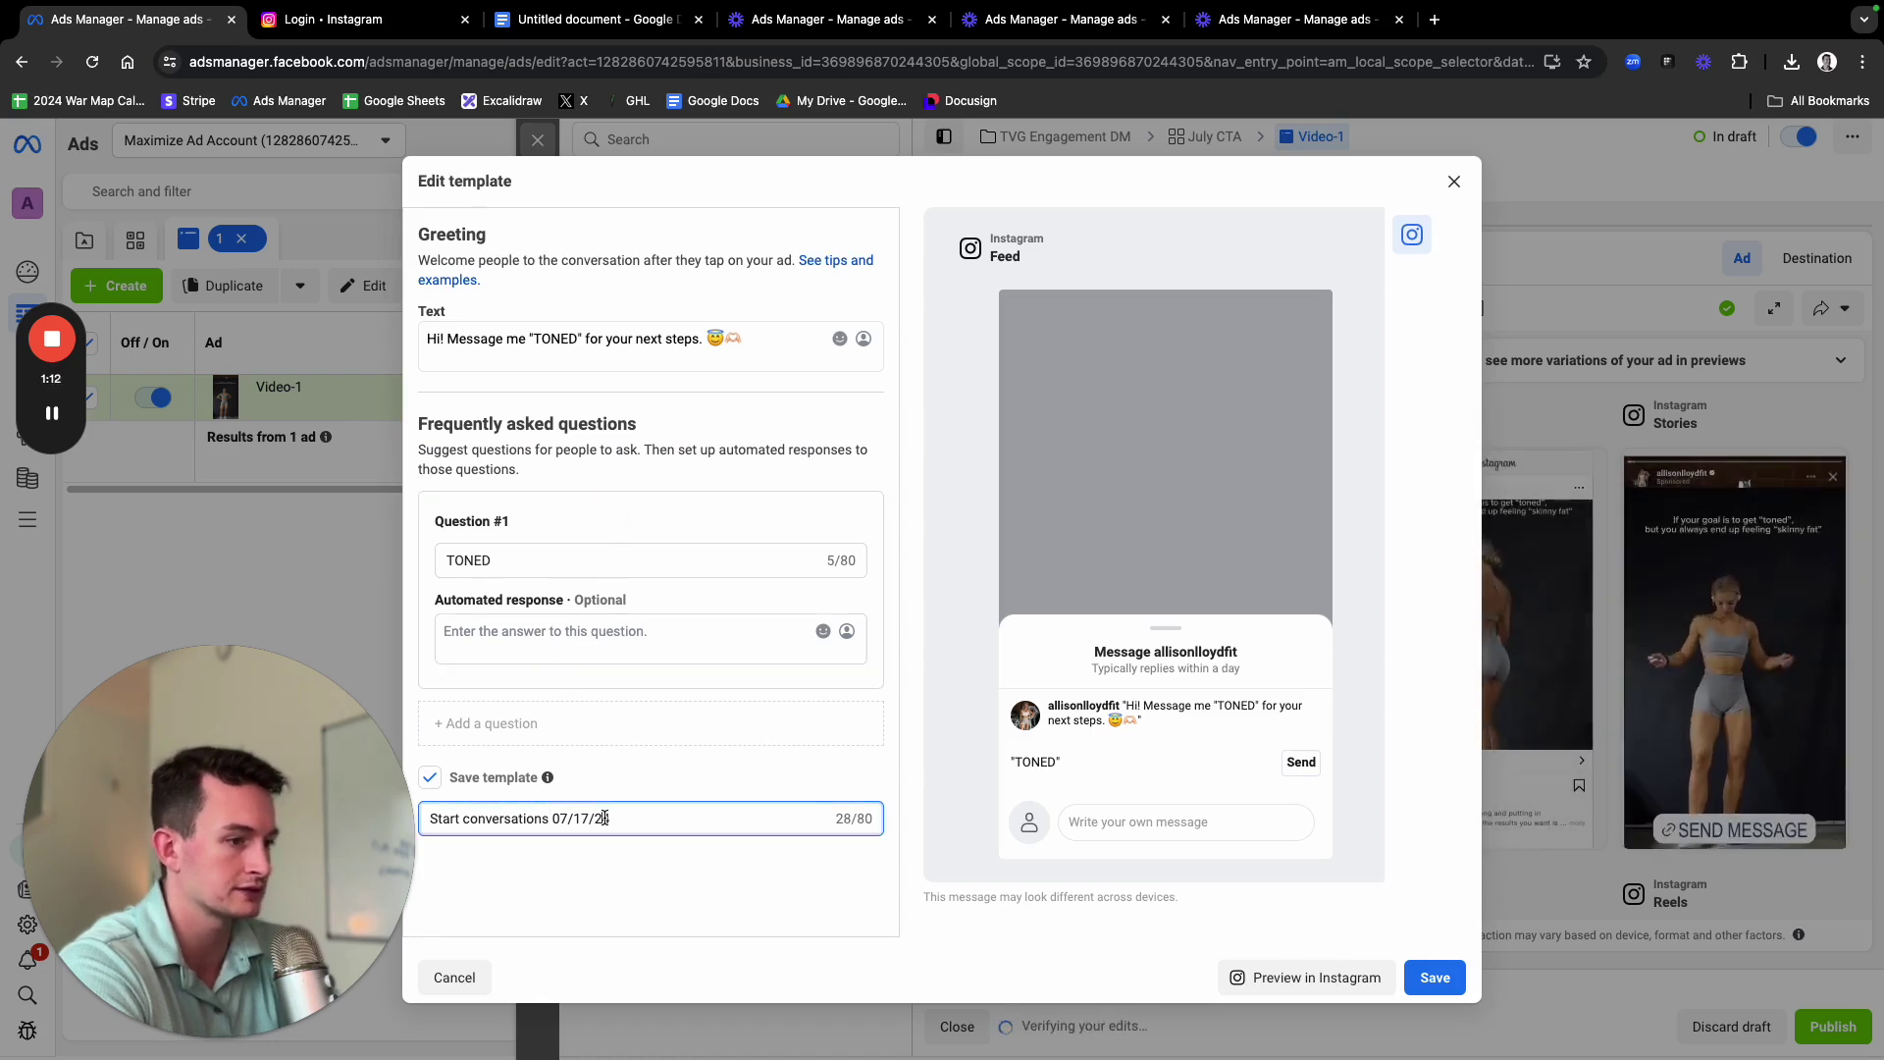
{"action": "key", "text": "ctrl+a"}
{"action": "key", "text": "BackSpace"}
{"action": "type", "text": "Ton"}
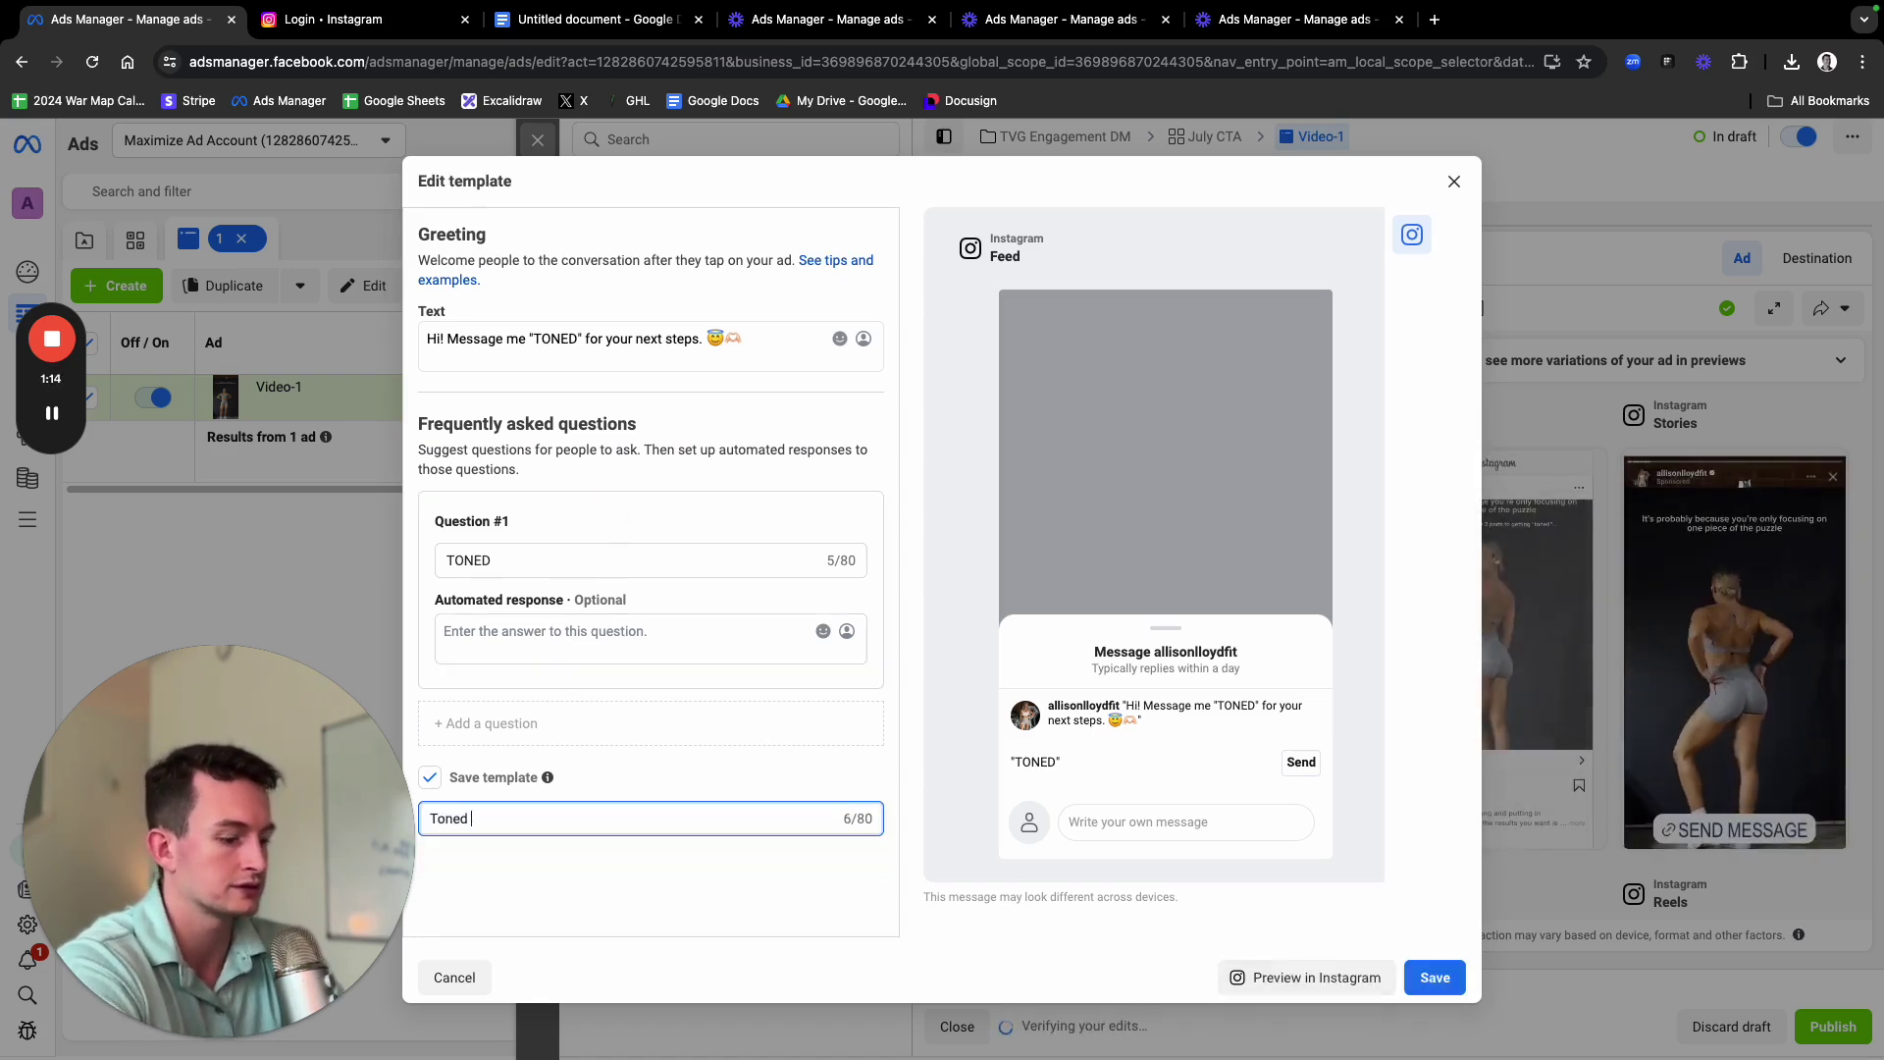
{"action": "left_click", "coordinate": [602, 874]}
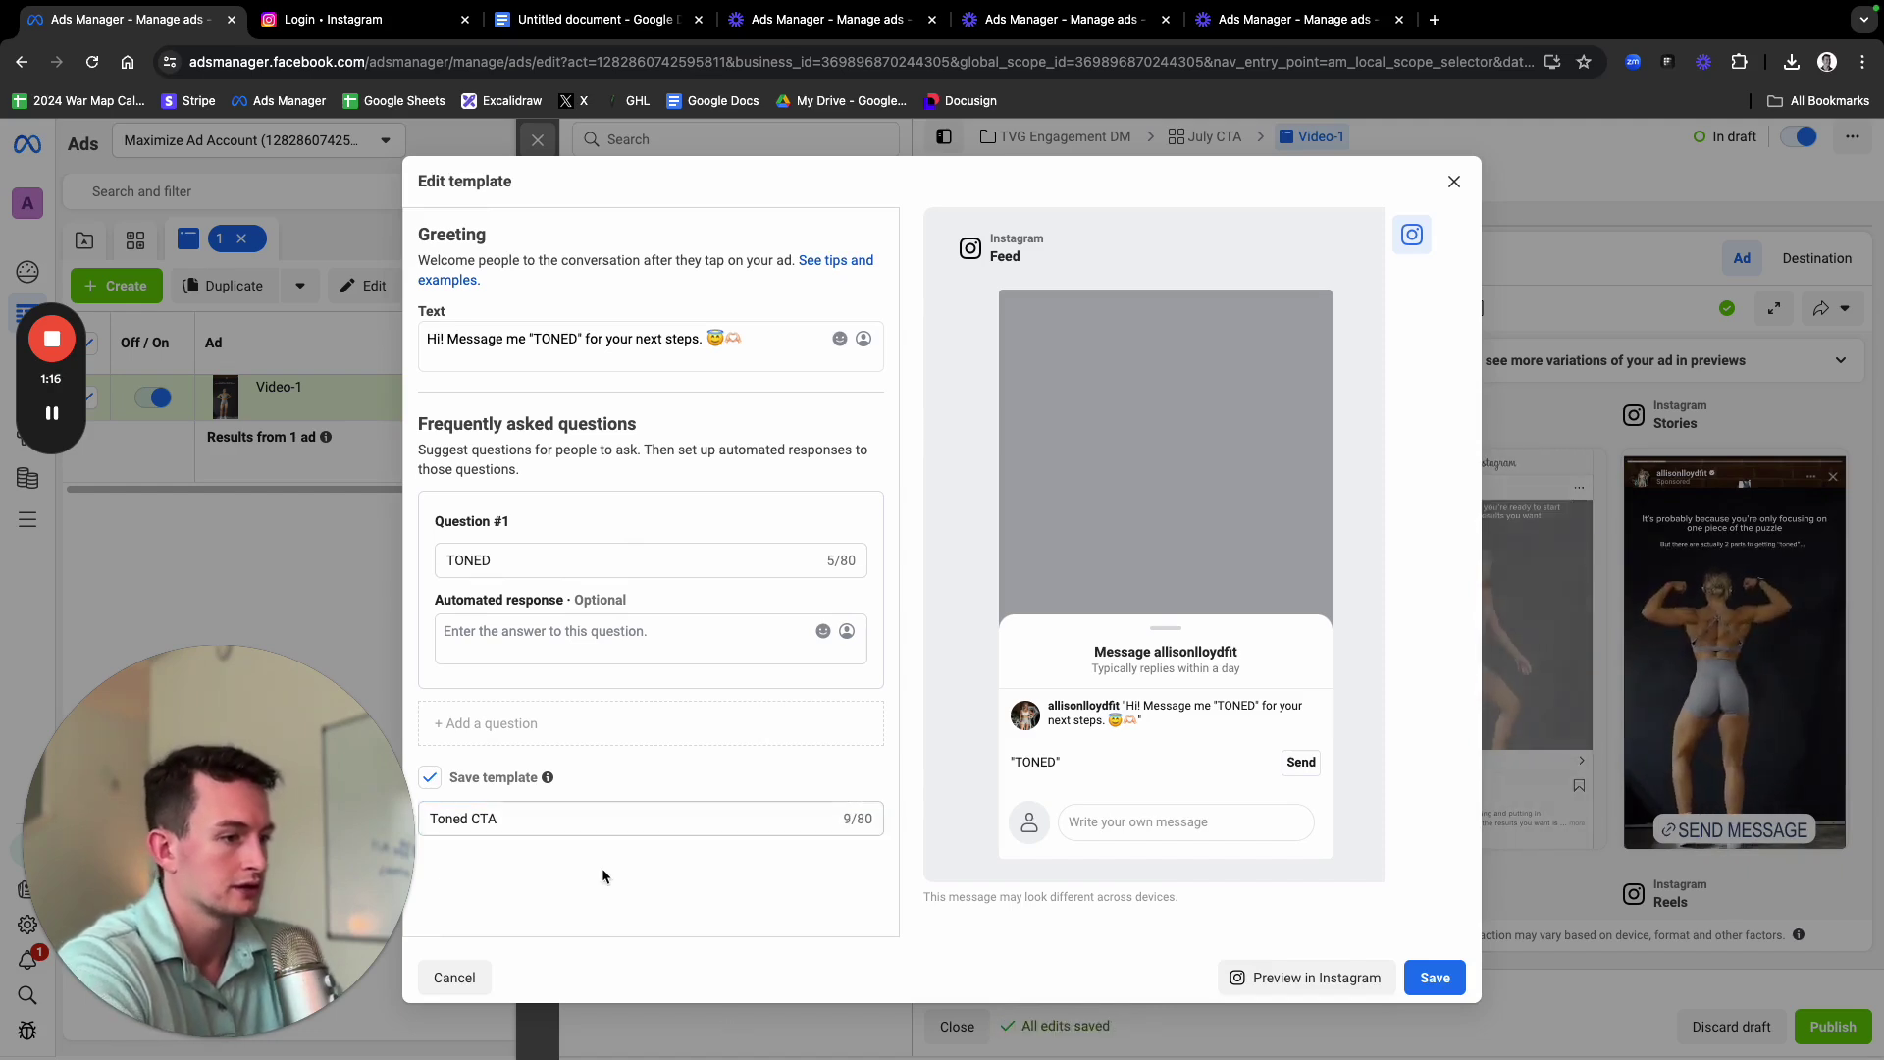
{"action": "left_click", "coordinate": [1434, 978]}
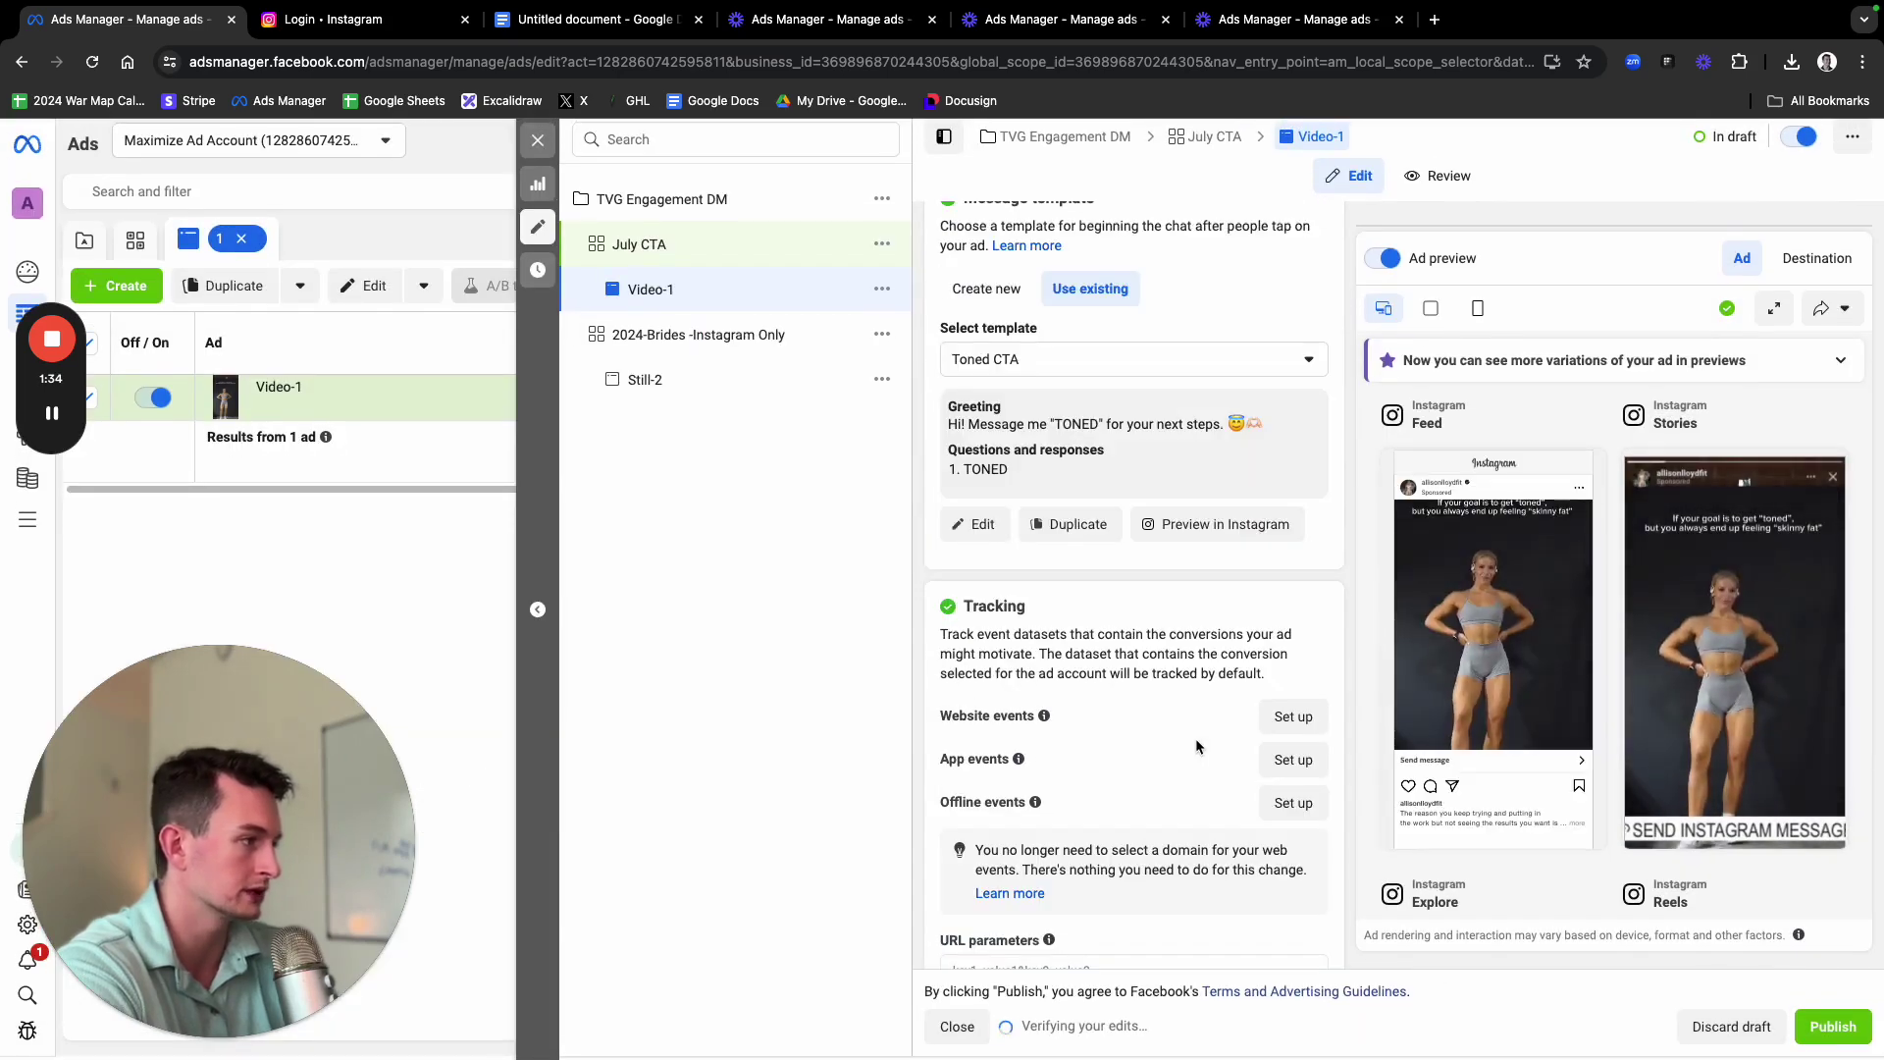
{"action": "scroll", "coordinate": [1107, 710], "scroll_direction": "down", "scroll_amount": 1}
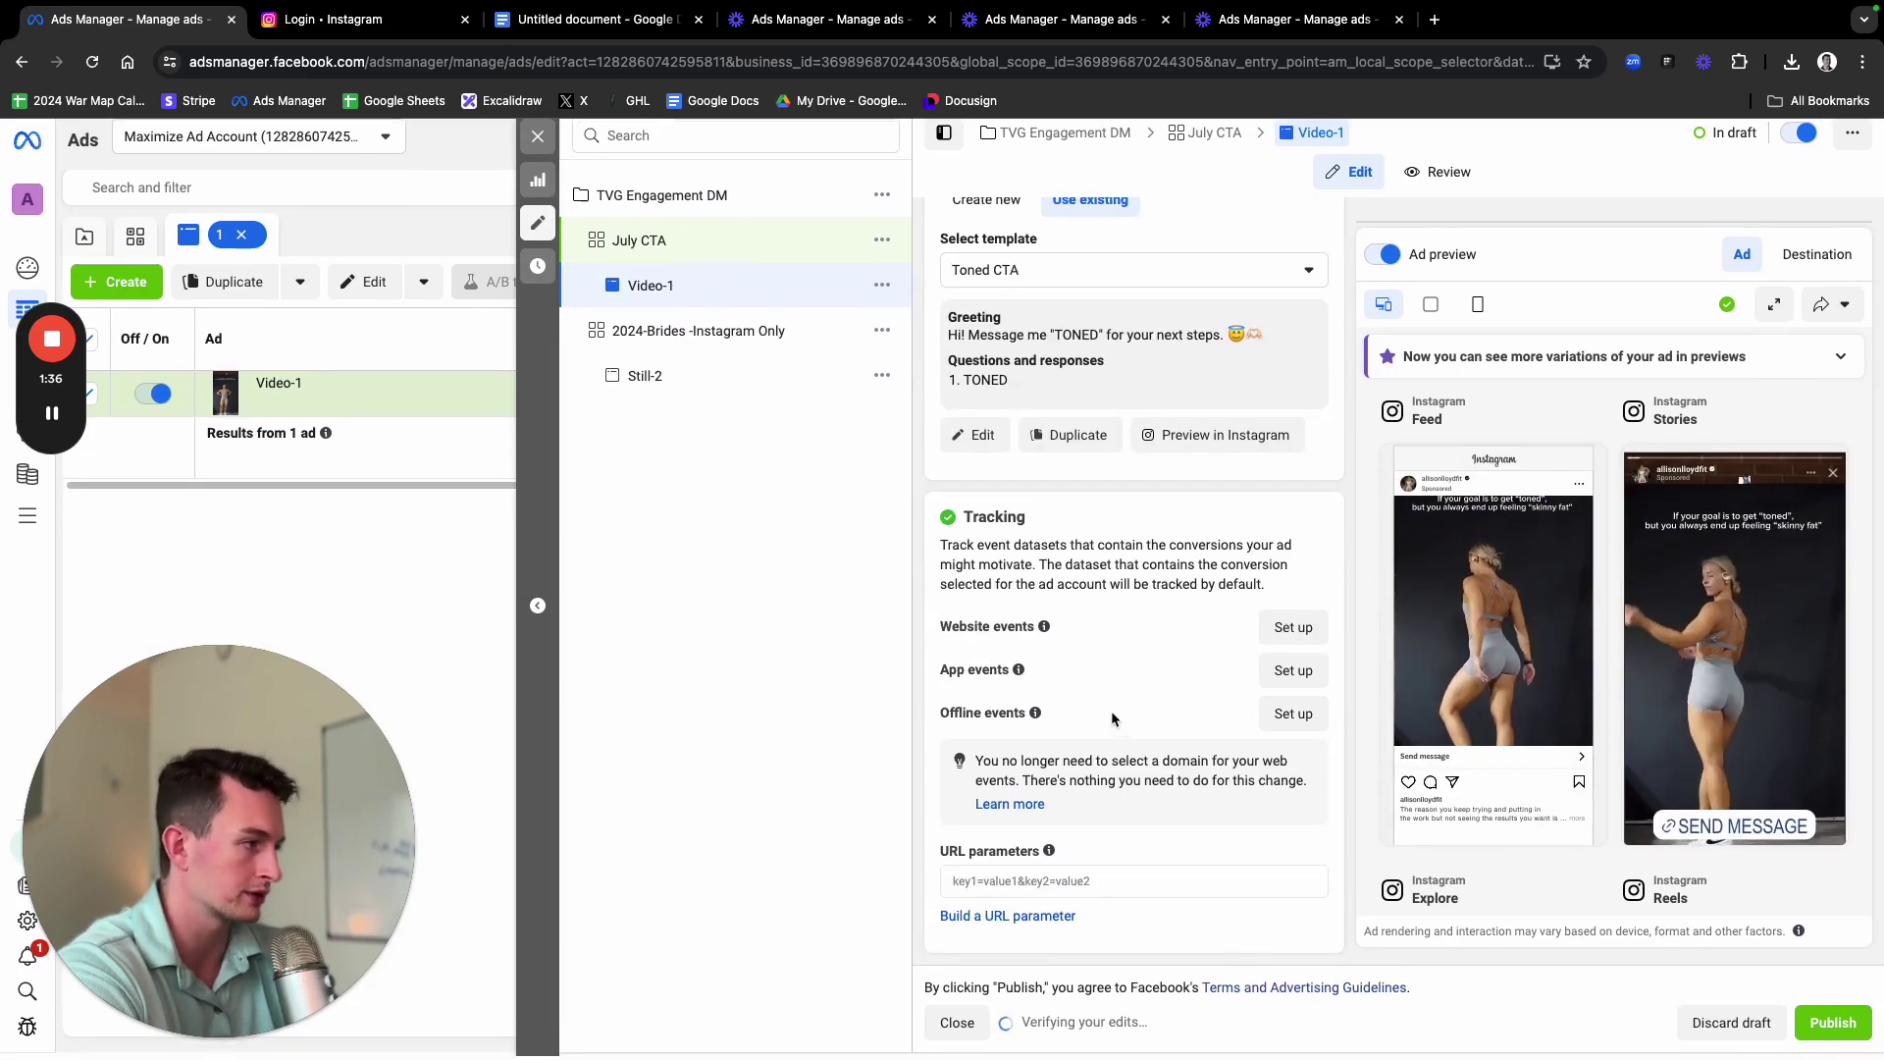
{"action": "scroll", "coordinate": [1122, 741], "scroll_direction": "down", "scroll_amount": 7}
{"action": "scroll", "coordinate": [1122, 741], "scroll_direction": "down", "scroll_amount": 8}
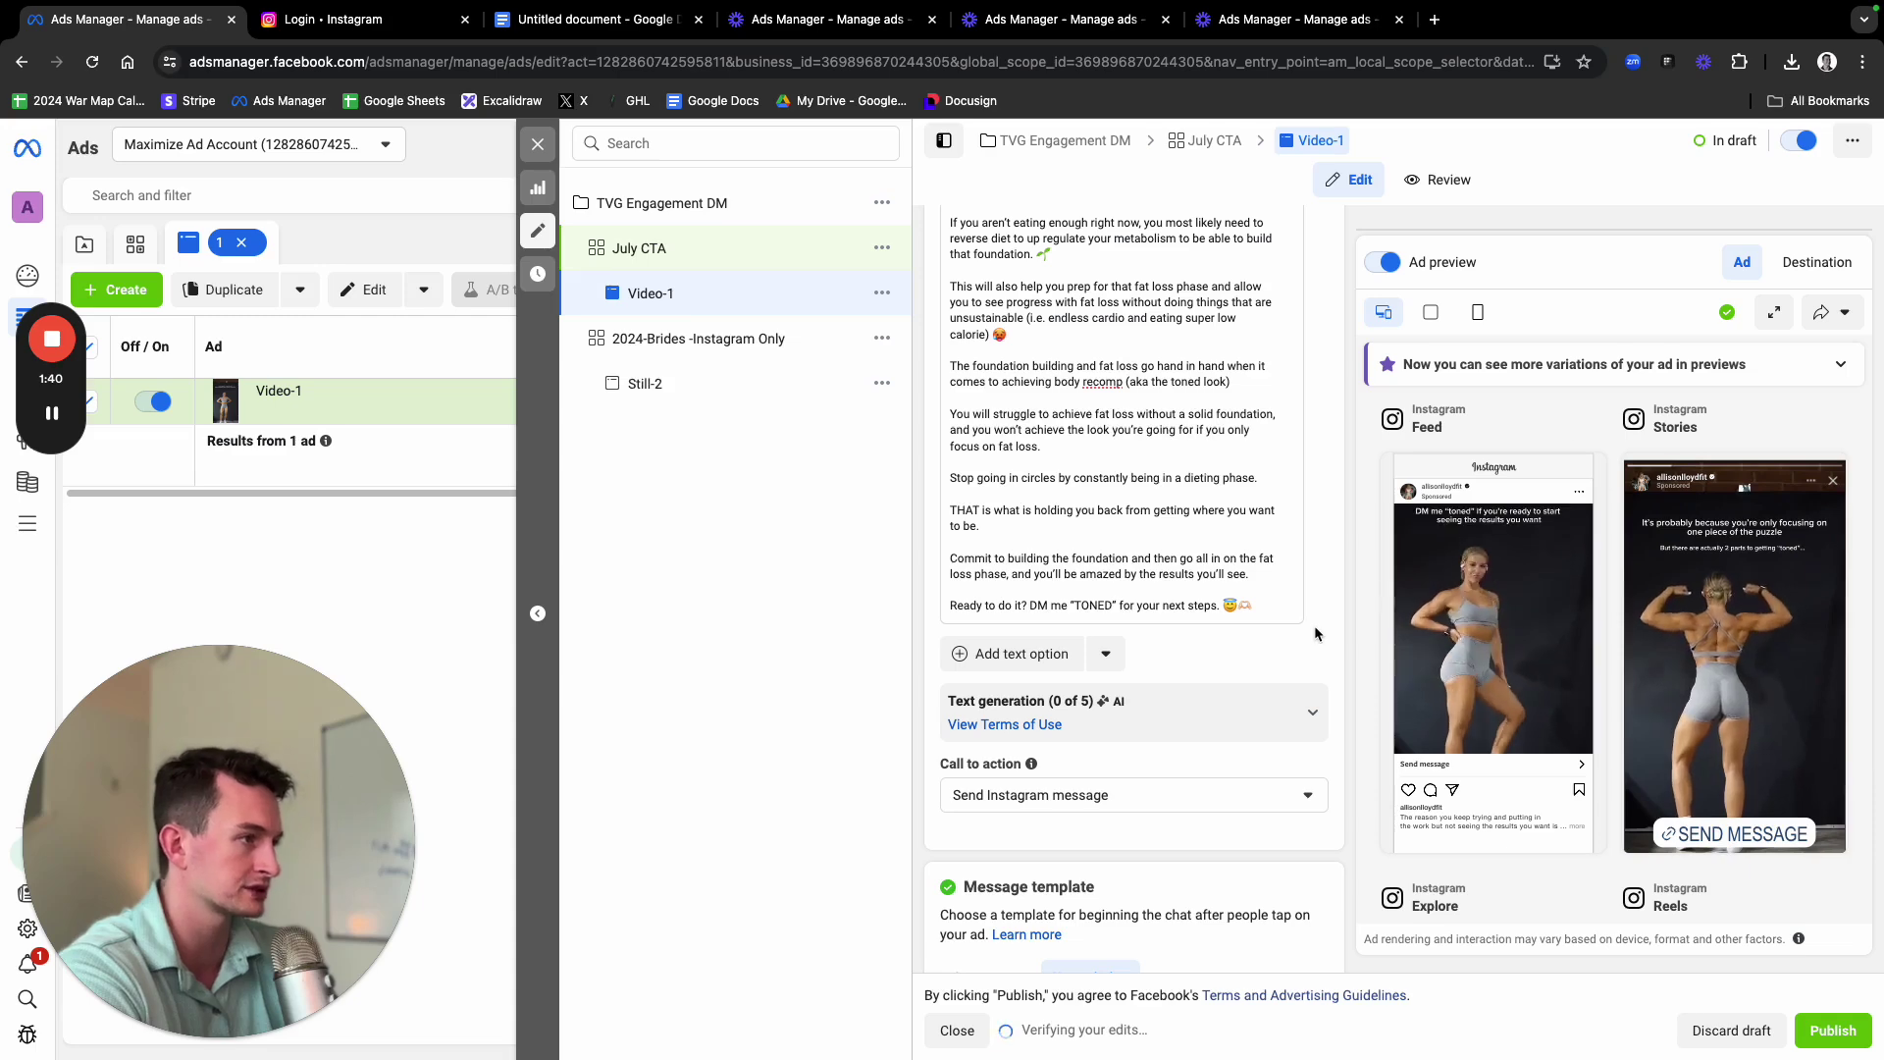
{"action": "scroll", "coordinate": [1260, 651], "scroll_direction": "down", "scroll_amount": 3}
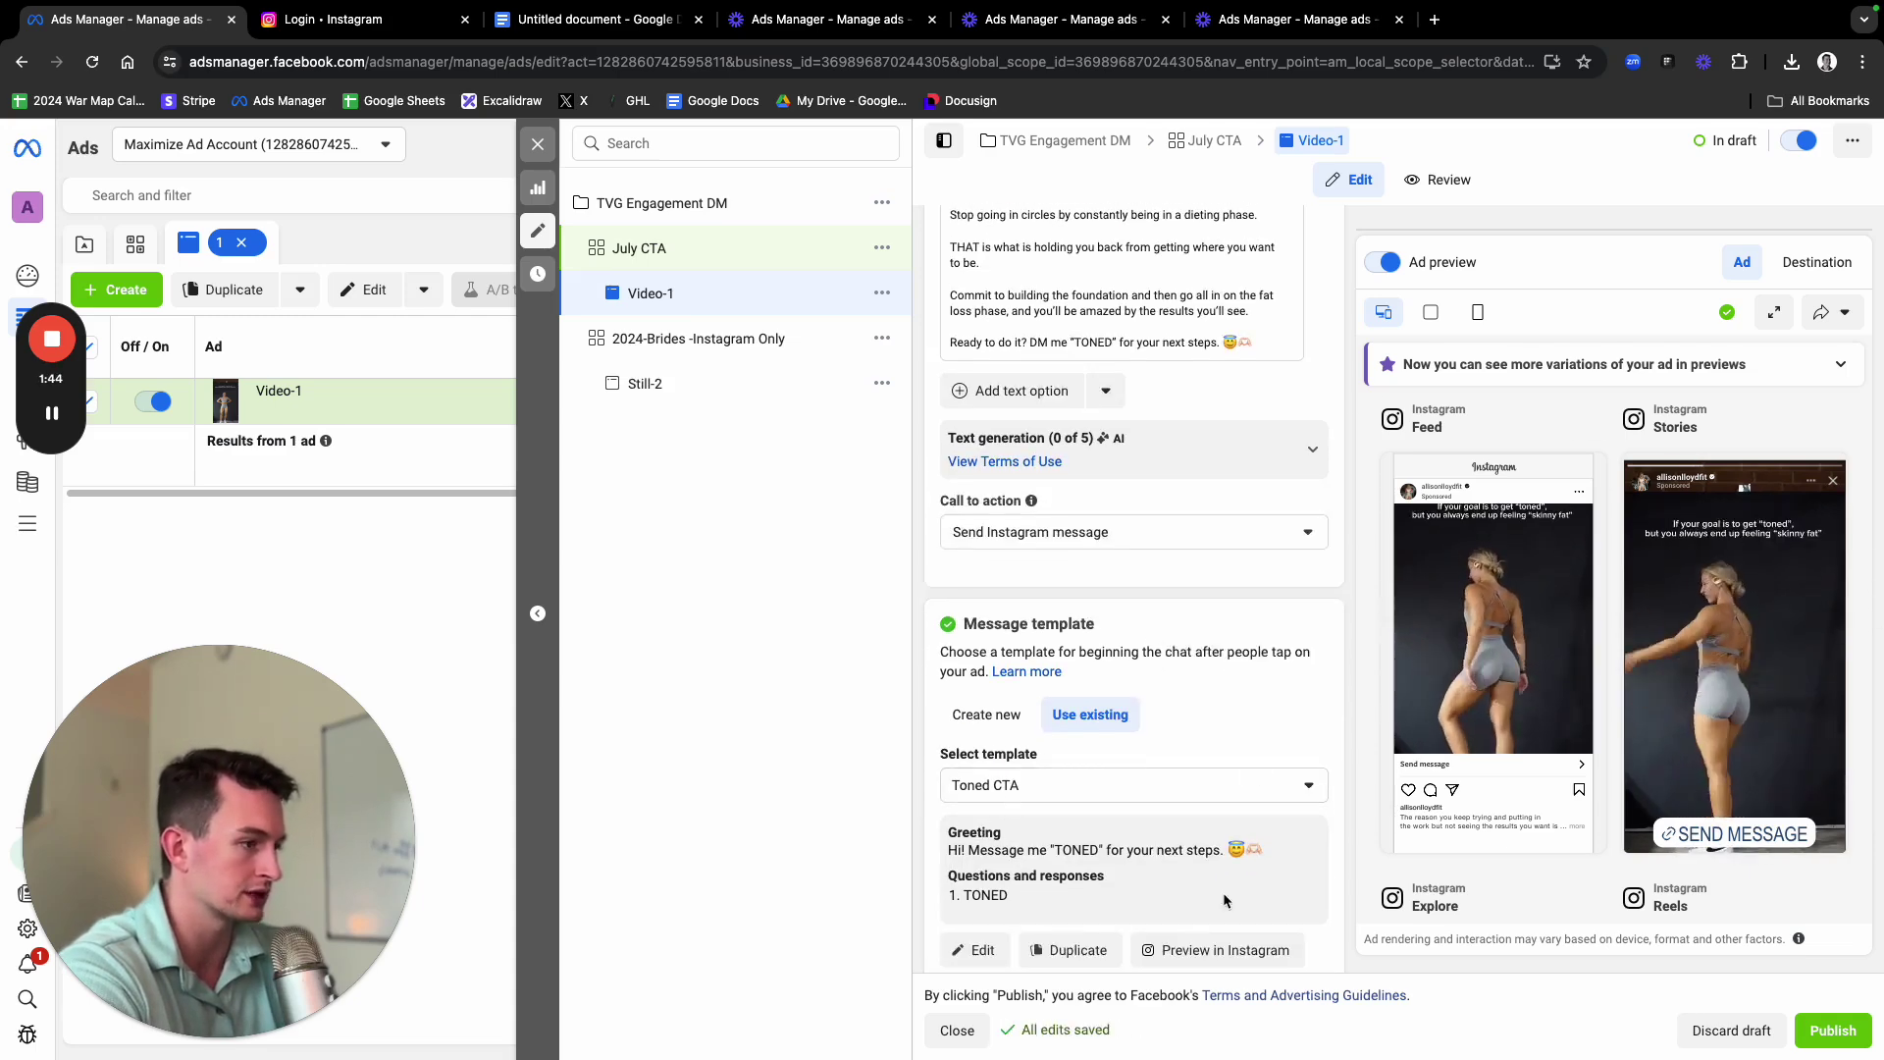
{"action": "scroll", "coordinate": [1050, 814], "scroll_direction": "down", "scroll_amount": 5}
{"action": "scroll", "coordinate": [1064, 812], "scroll_direction": "up", "scroll_amount": 9}
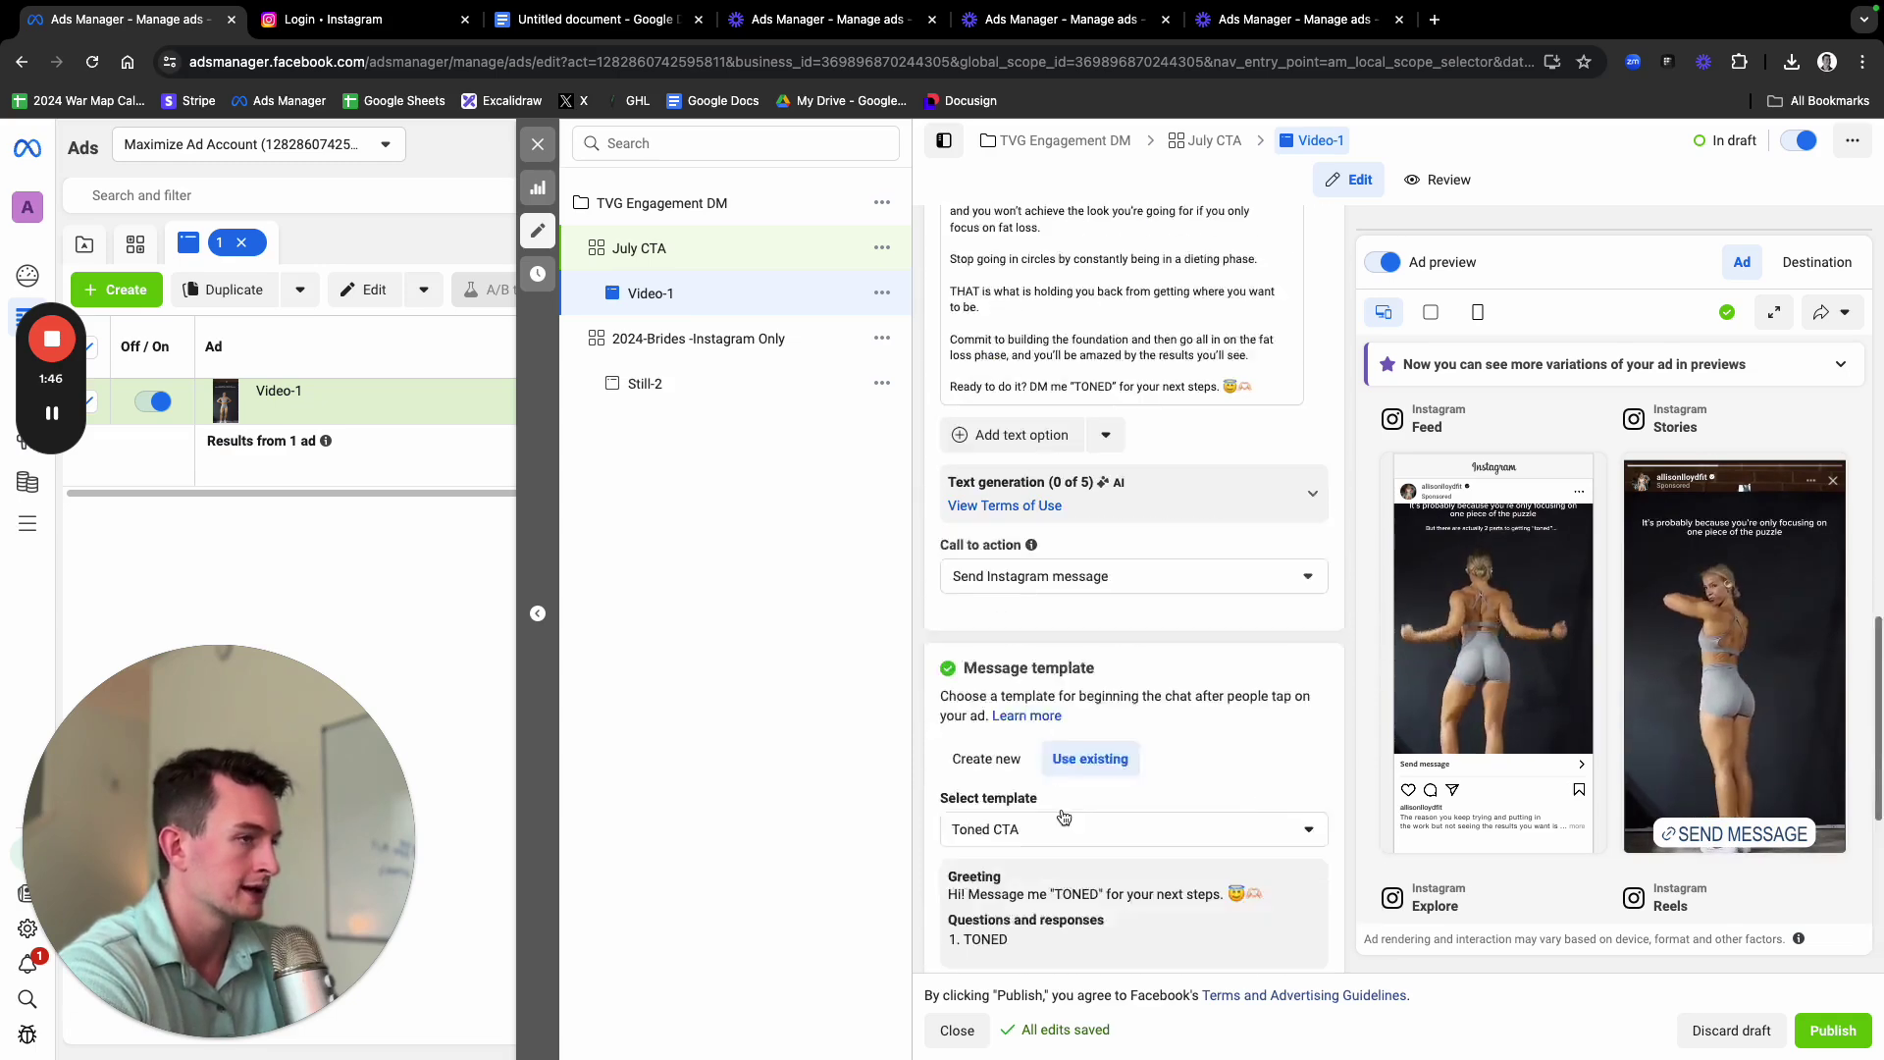
{"action": "left_click", "coordinate": [746, 248]}
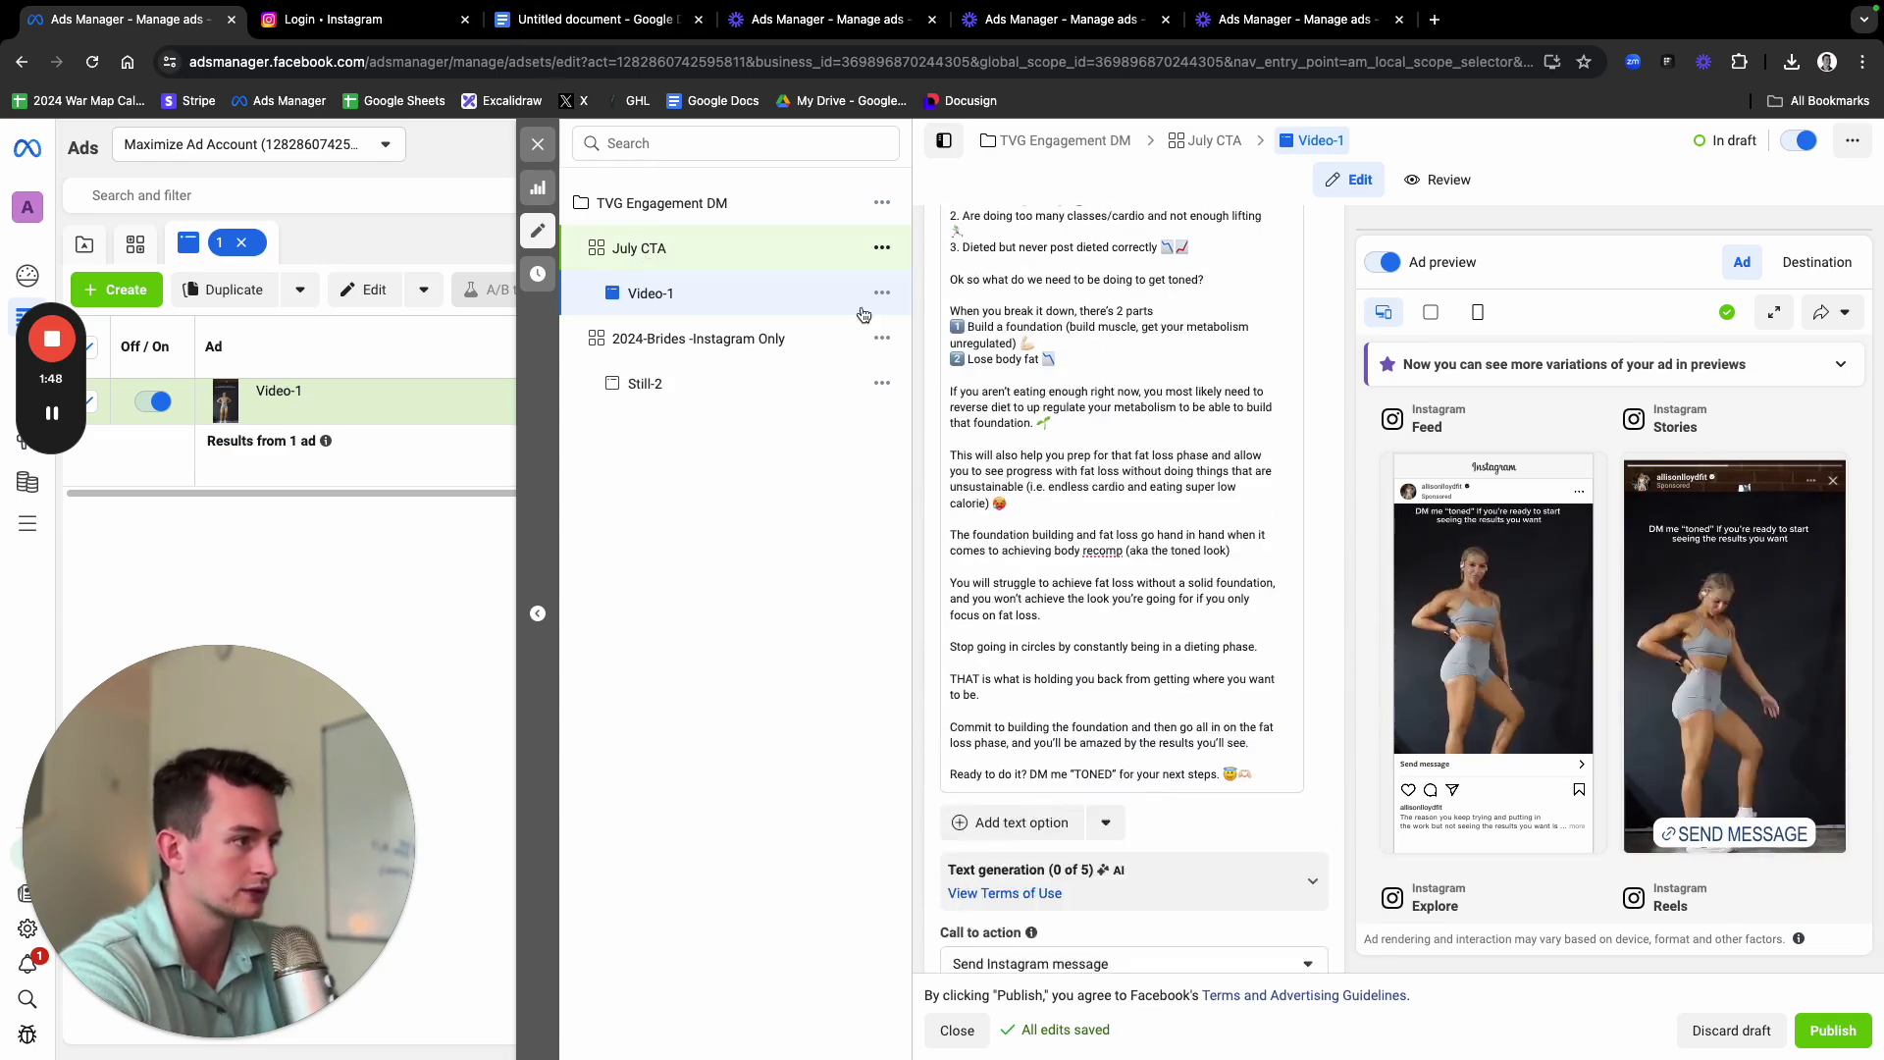
{"action": "scroll", "coordinate": [1249, 704], "scroll_direction": "down", "scroll_amount": 15}
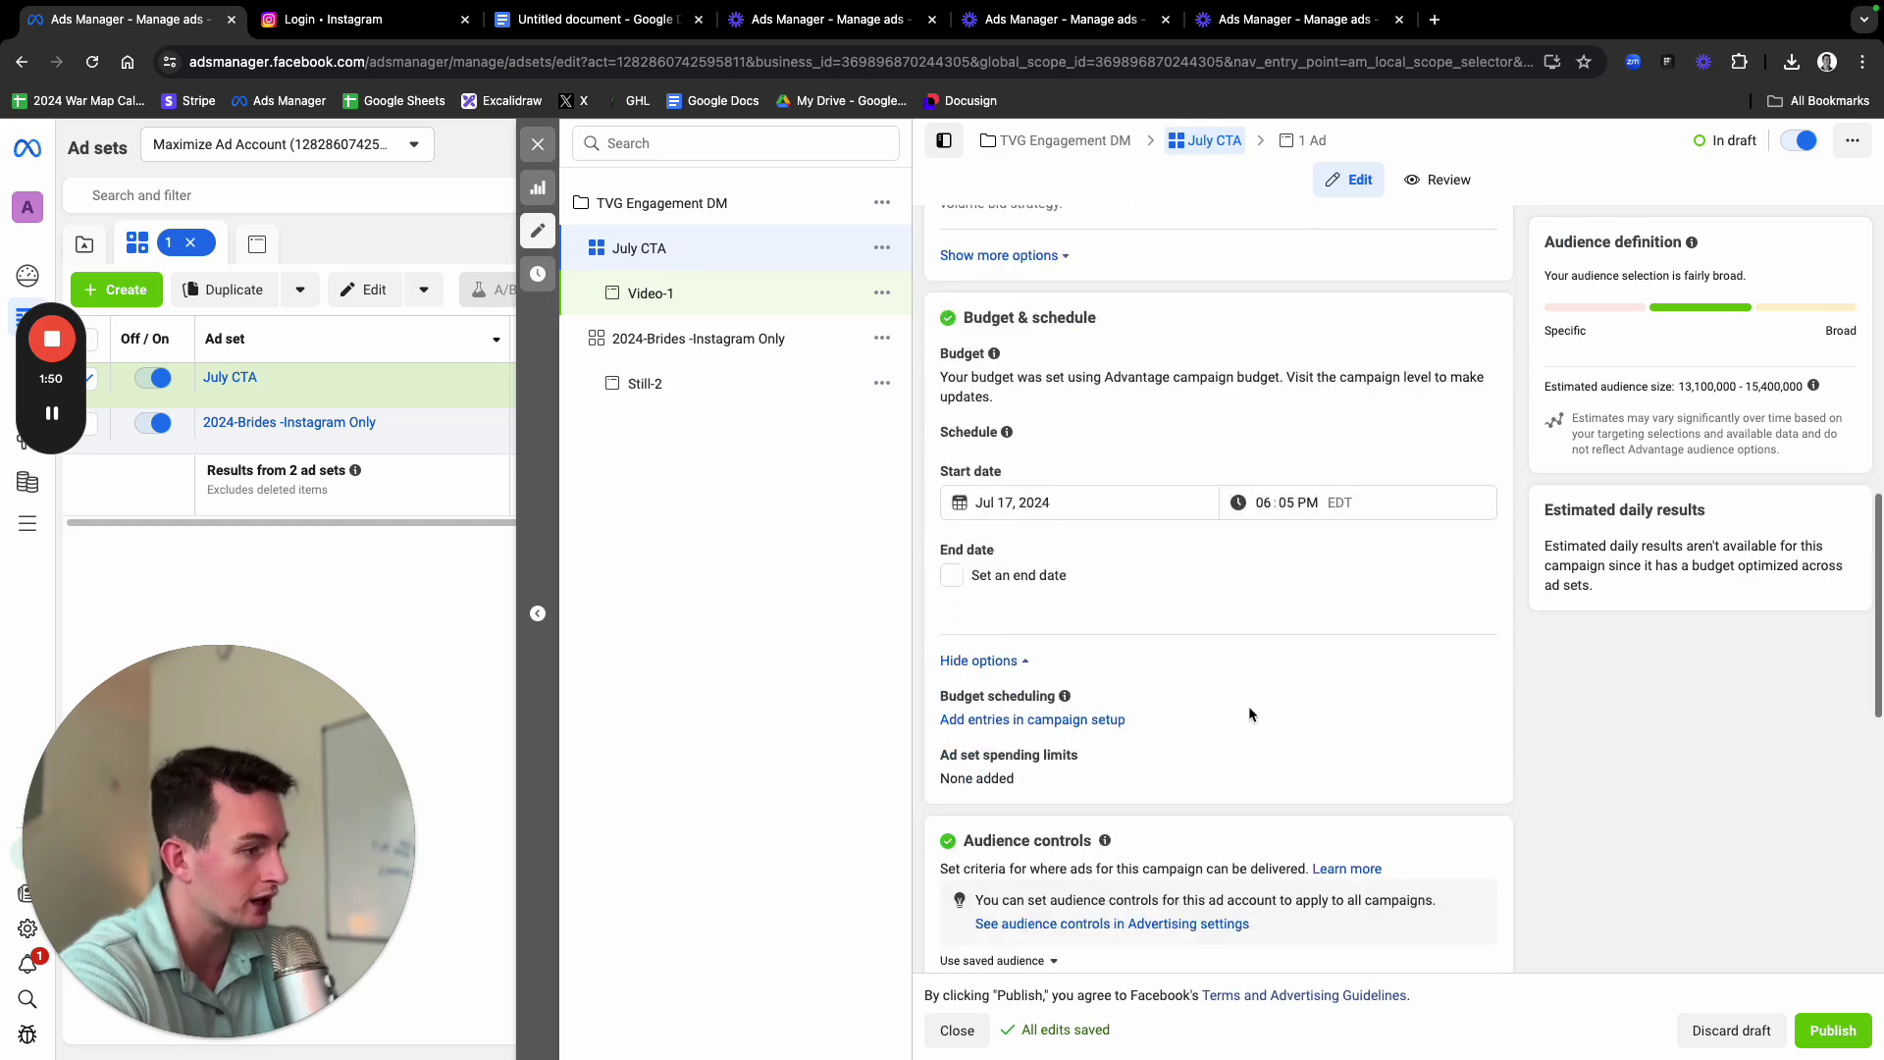
{"action": "scroll", "coordinate": [1249, 722], "scroll_direction": "down", "scroll_amount": 1}
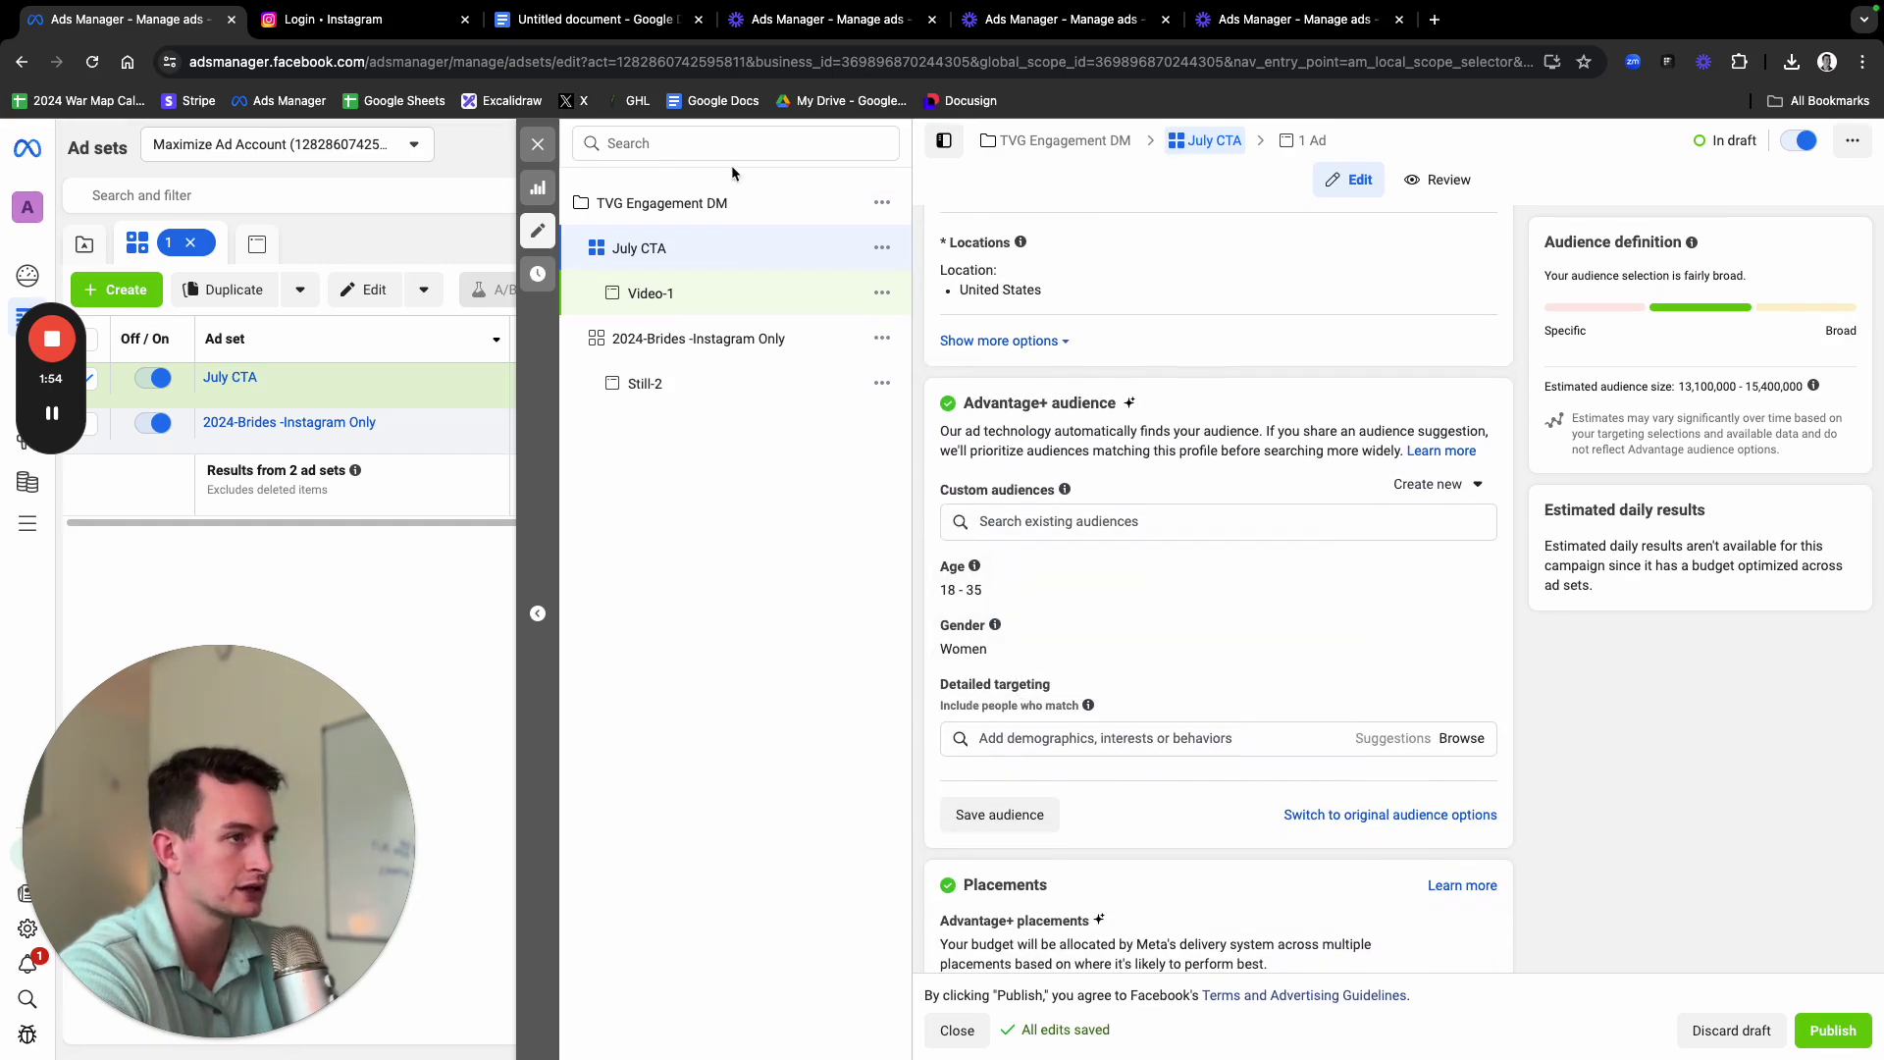
{"action": "left_click", "coordinate": [717, 211]}
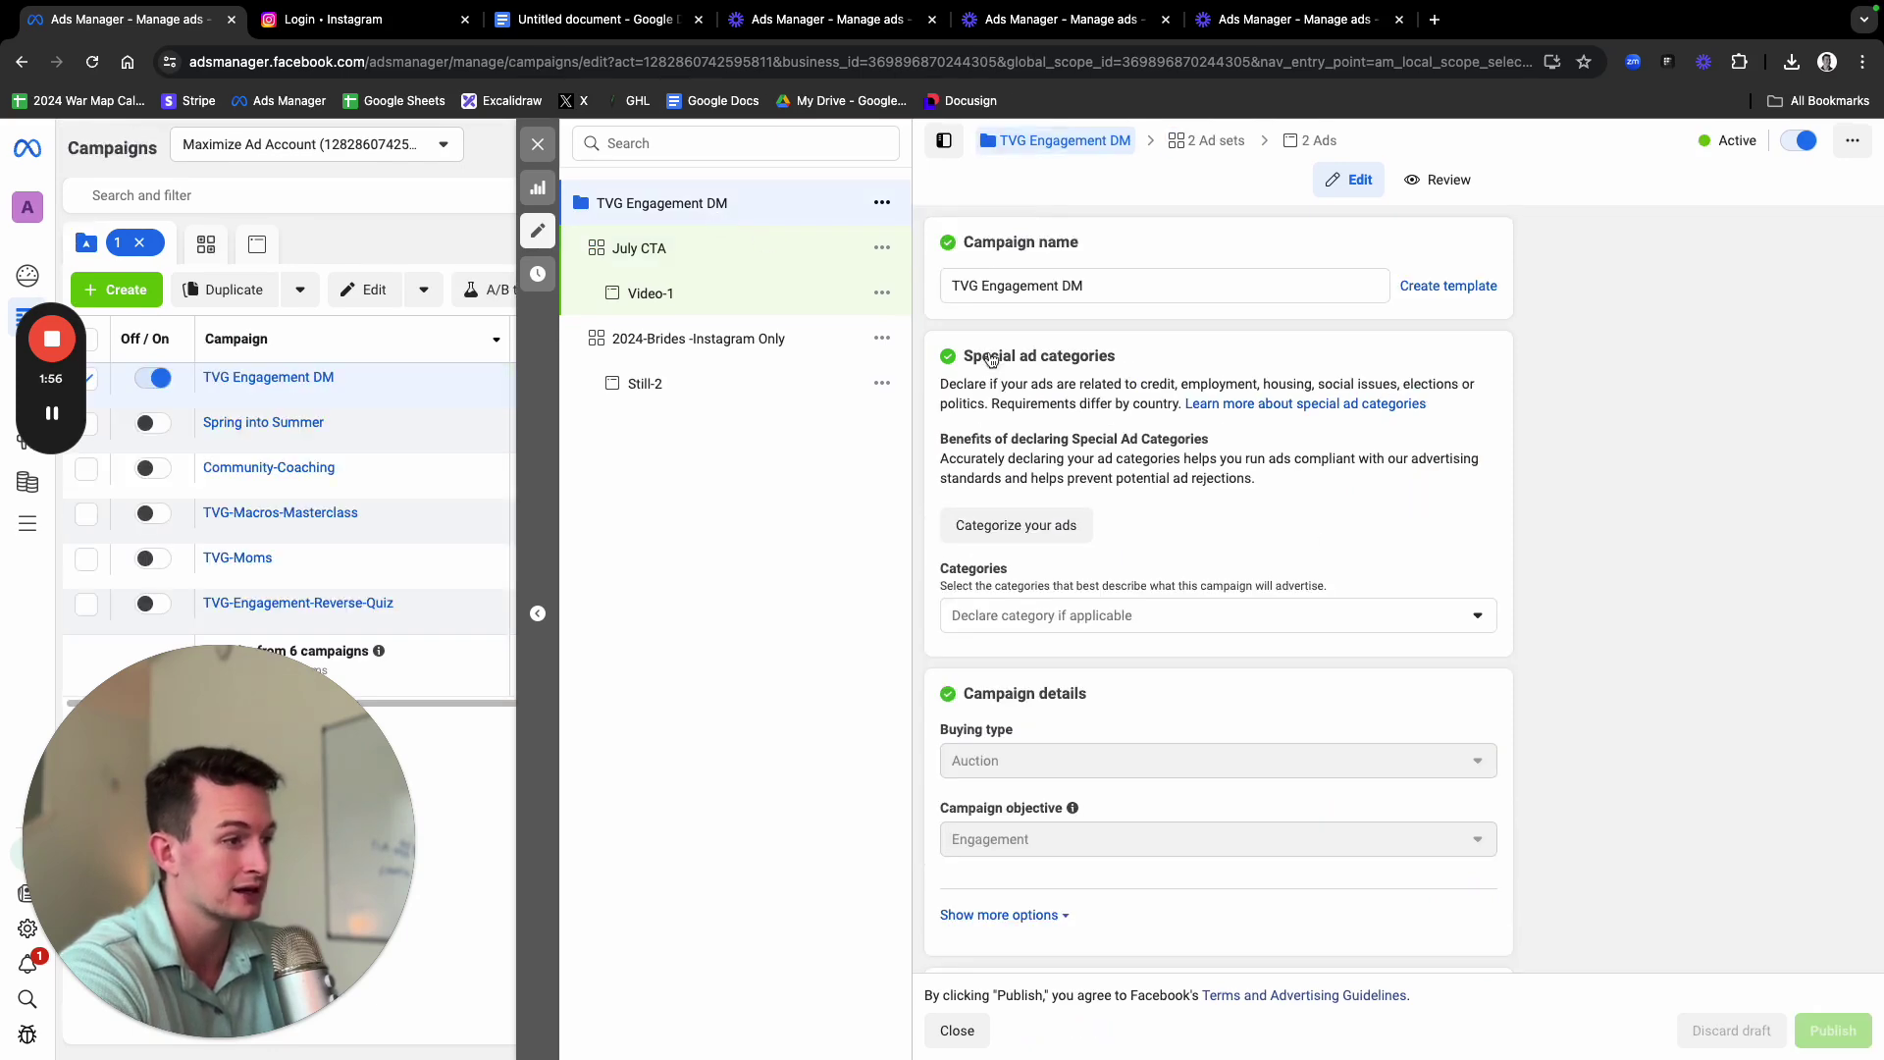
{"action": "scroll", "coordinate": [1317, 534], "scroll_direction": "down", "scroll_amount": 2}
{"action": "scroll", "coordinate": [1317, 534], "scroll_direction": "down", "scroll_amount": 3}
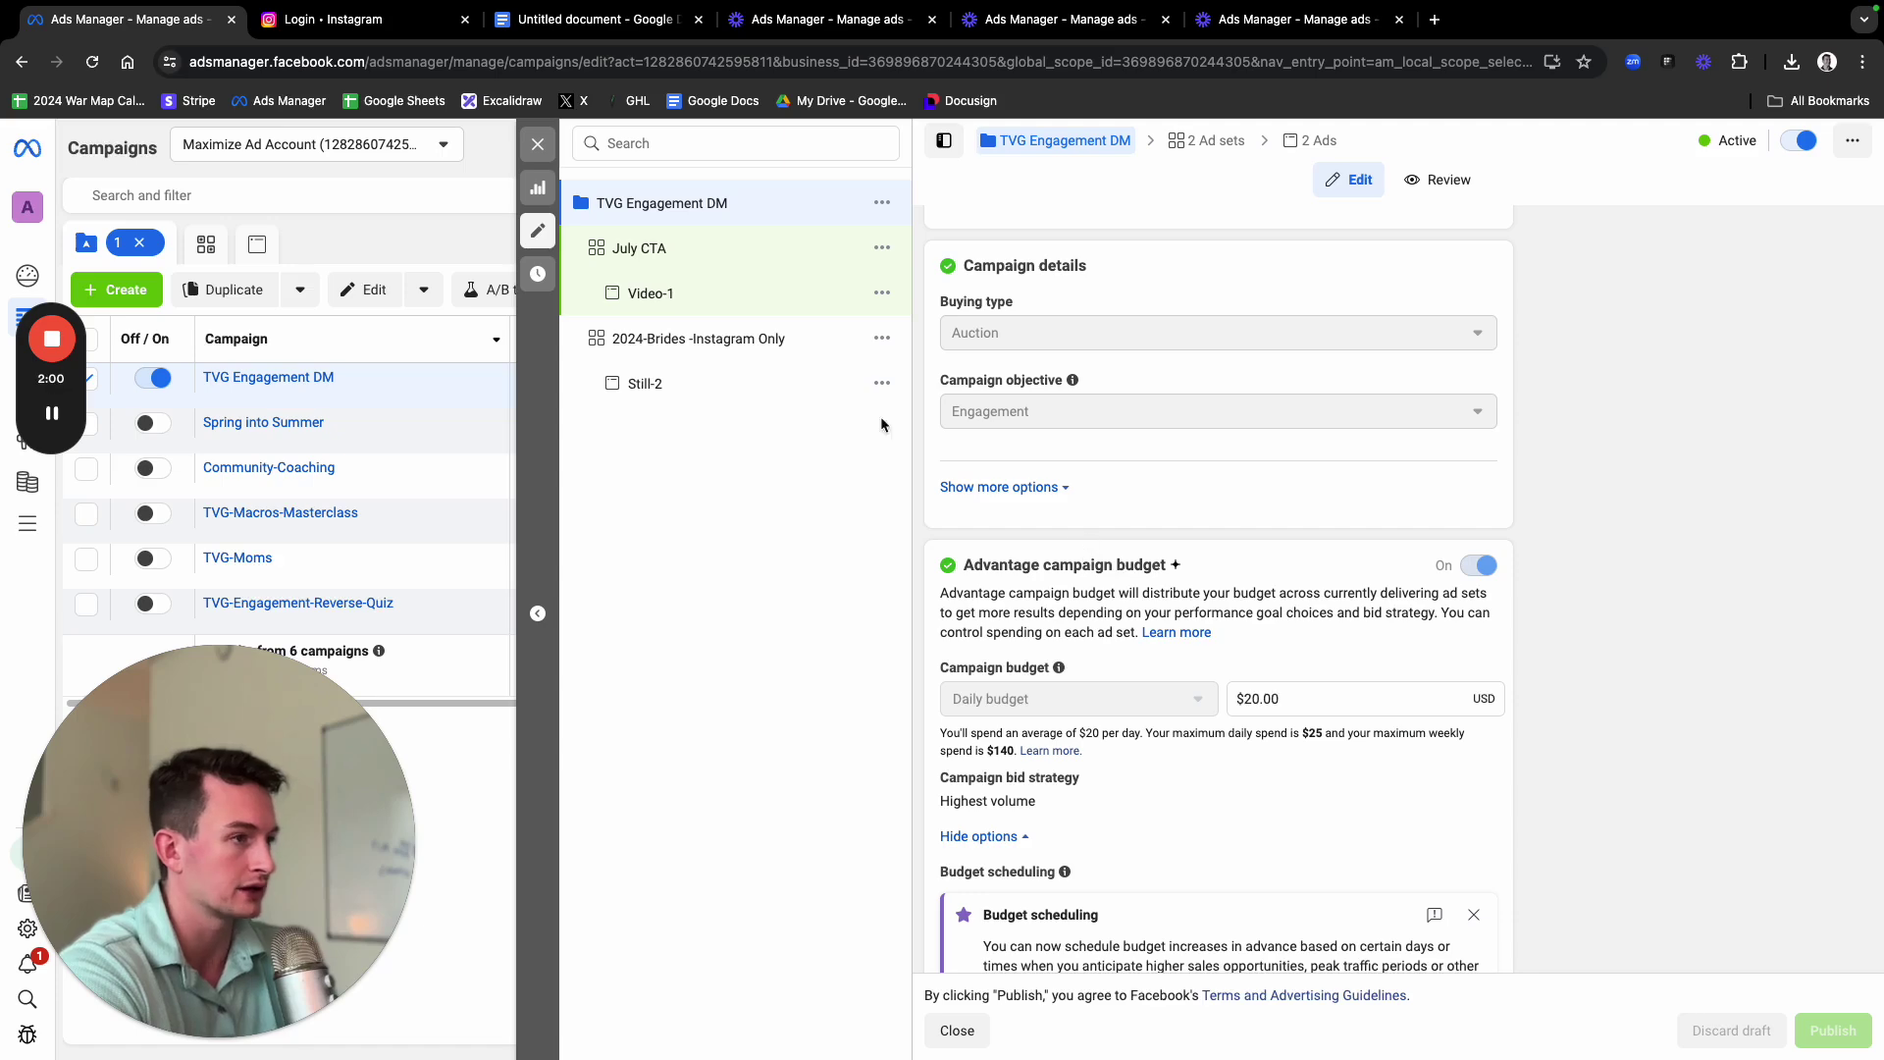
{"action": "left_click", "coordinate": [684, 247]}
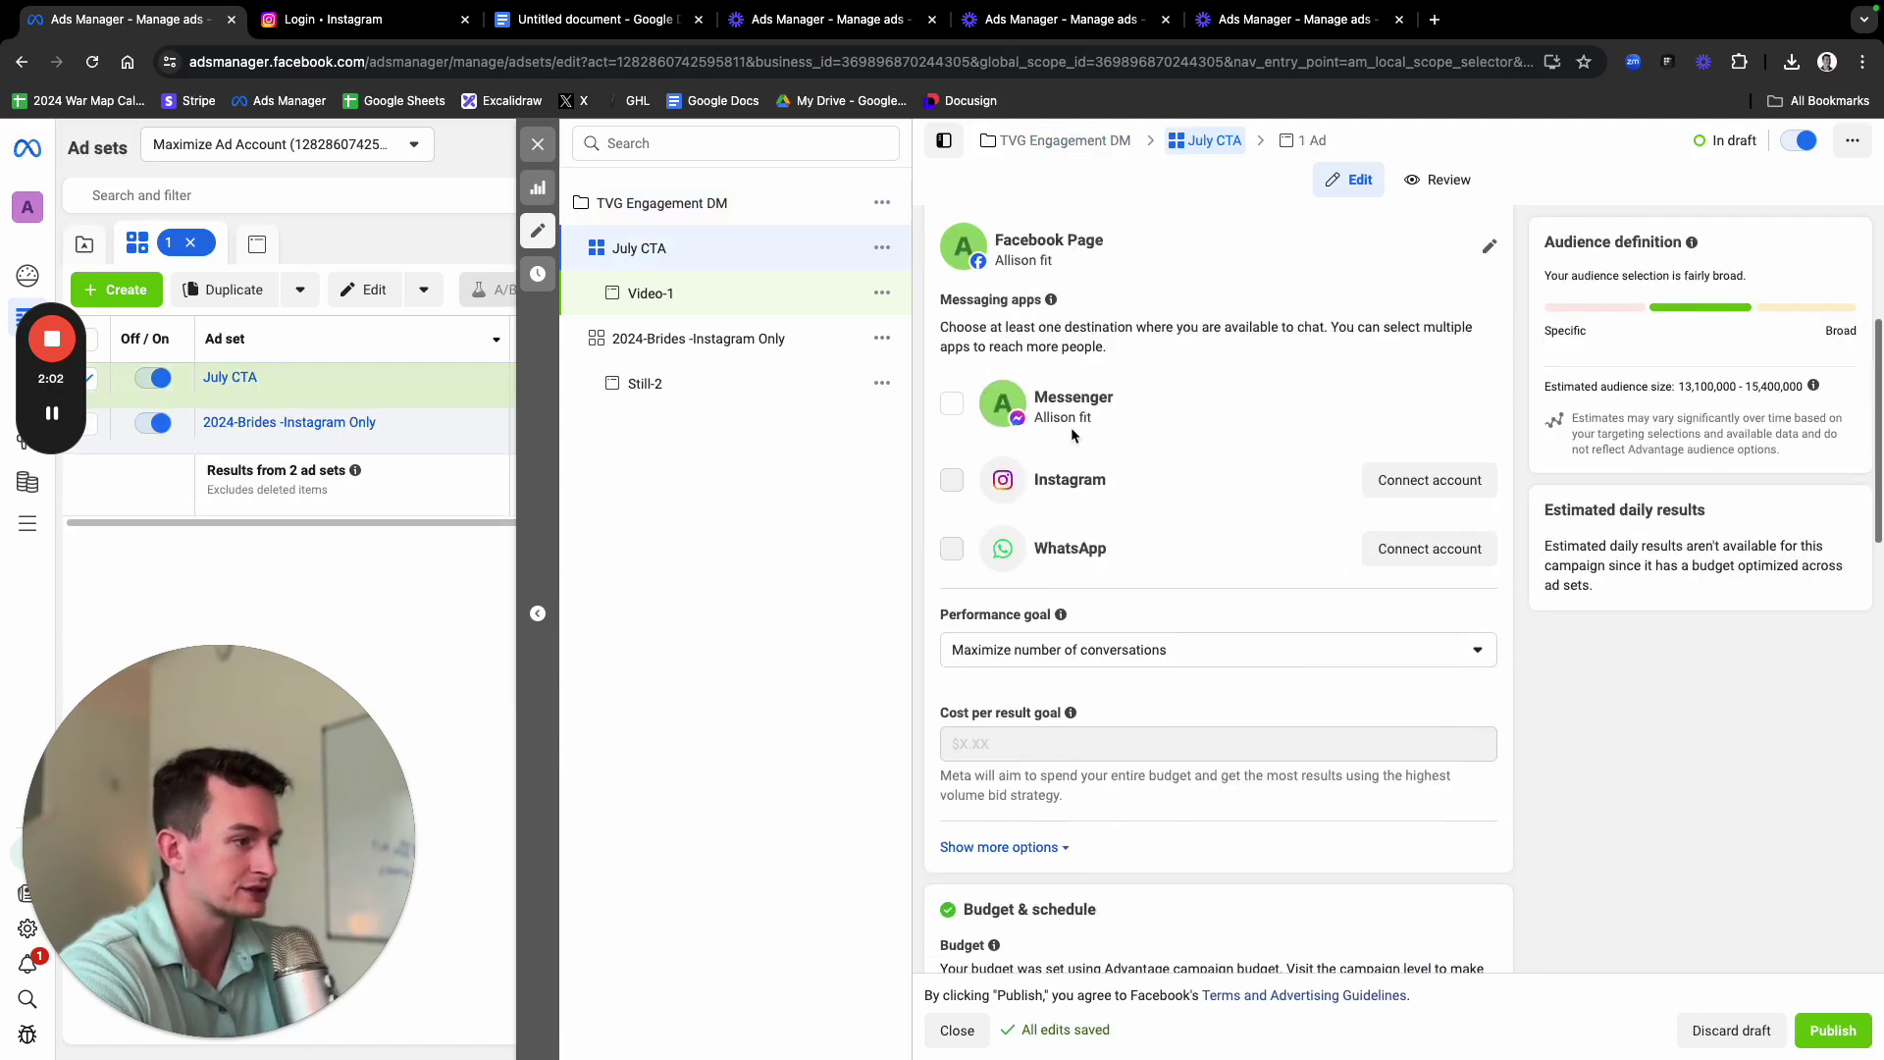
{"action": "left_click", "coordinate": [702, 295]}
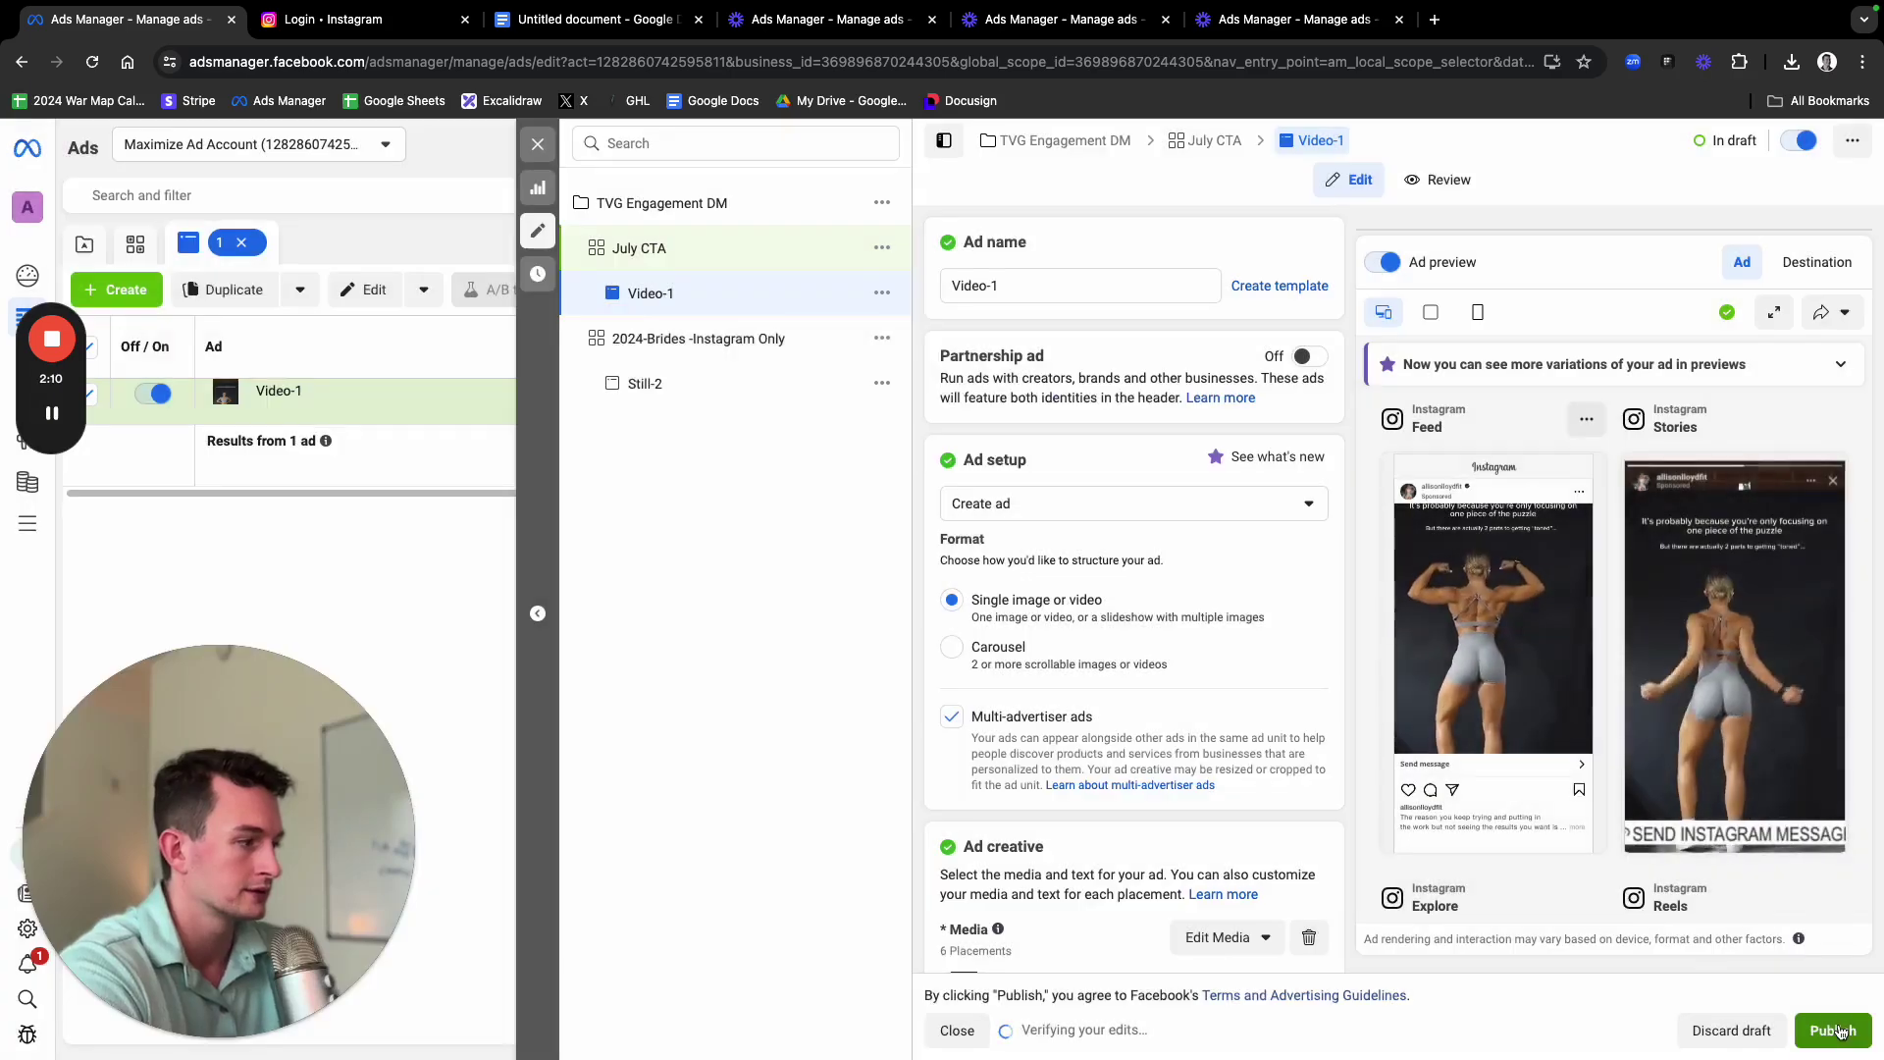
Publish the July CTA ad set and its Video-1 ad
{"action": "left_click", "coordinate": [1836, 1032]}
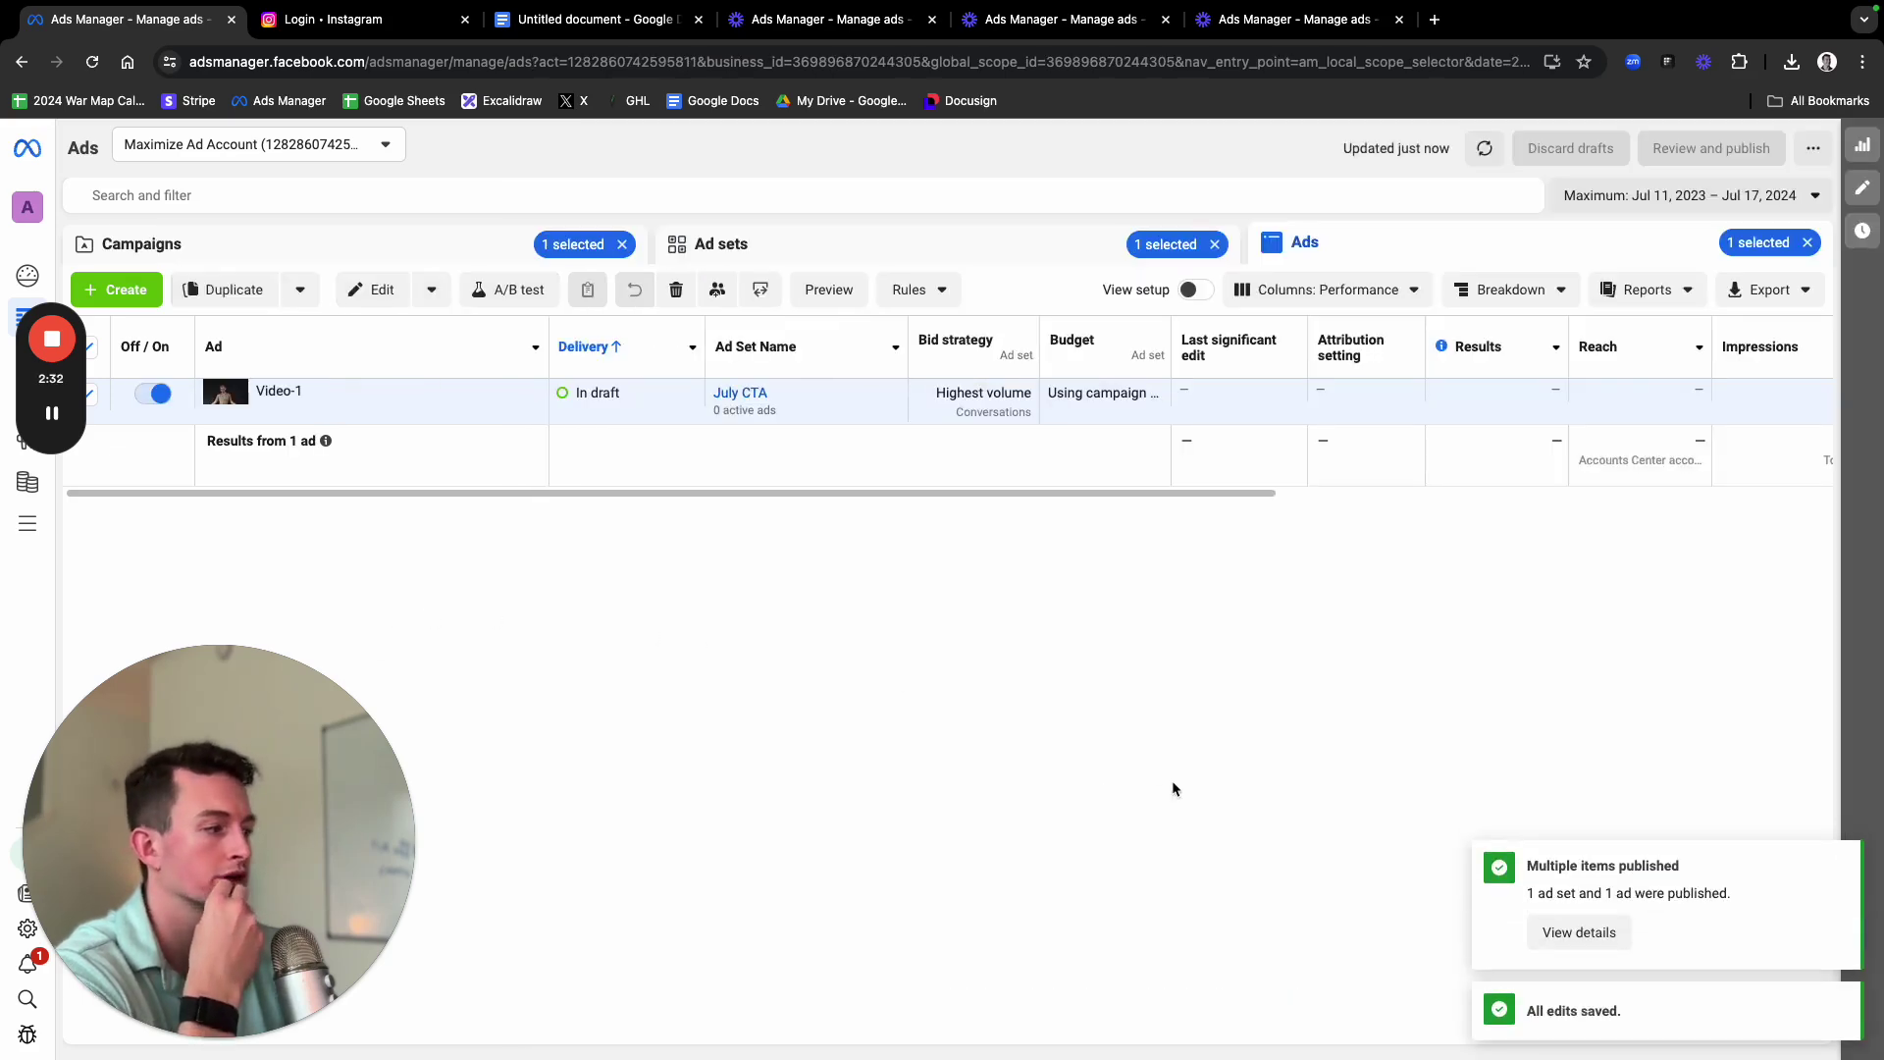
Open TVG Engagement DM's July CTA ad set to confirm Video-1 shows Processing
{"action": "left_click", "coordinate": [210, 245]}
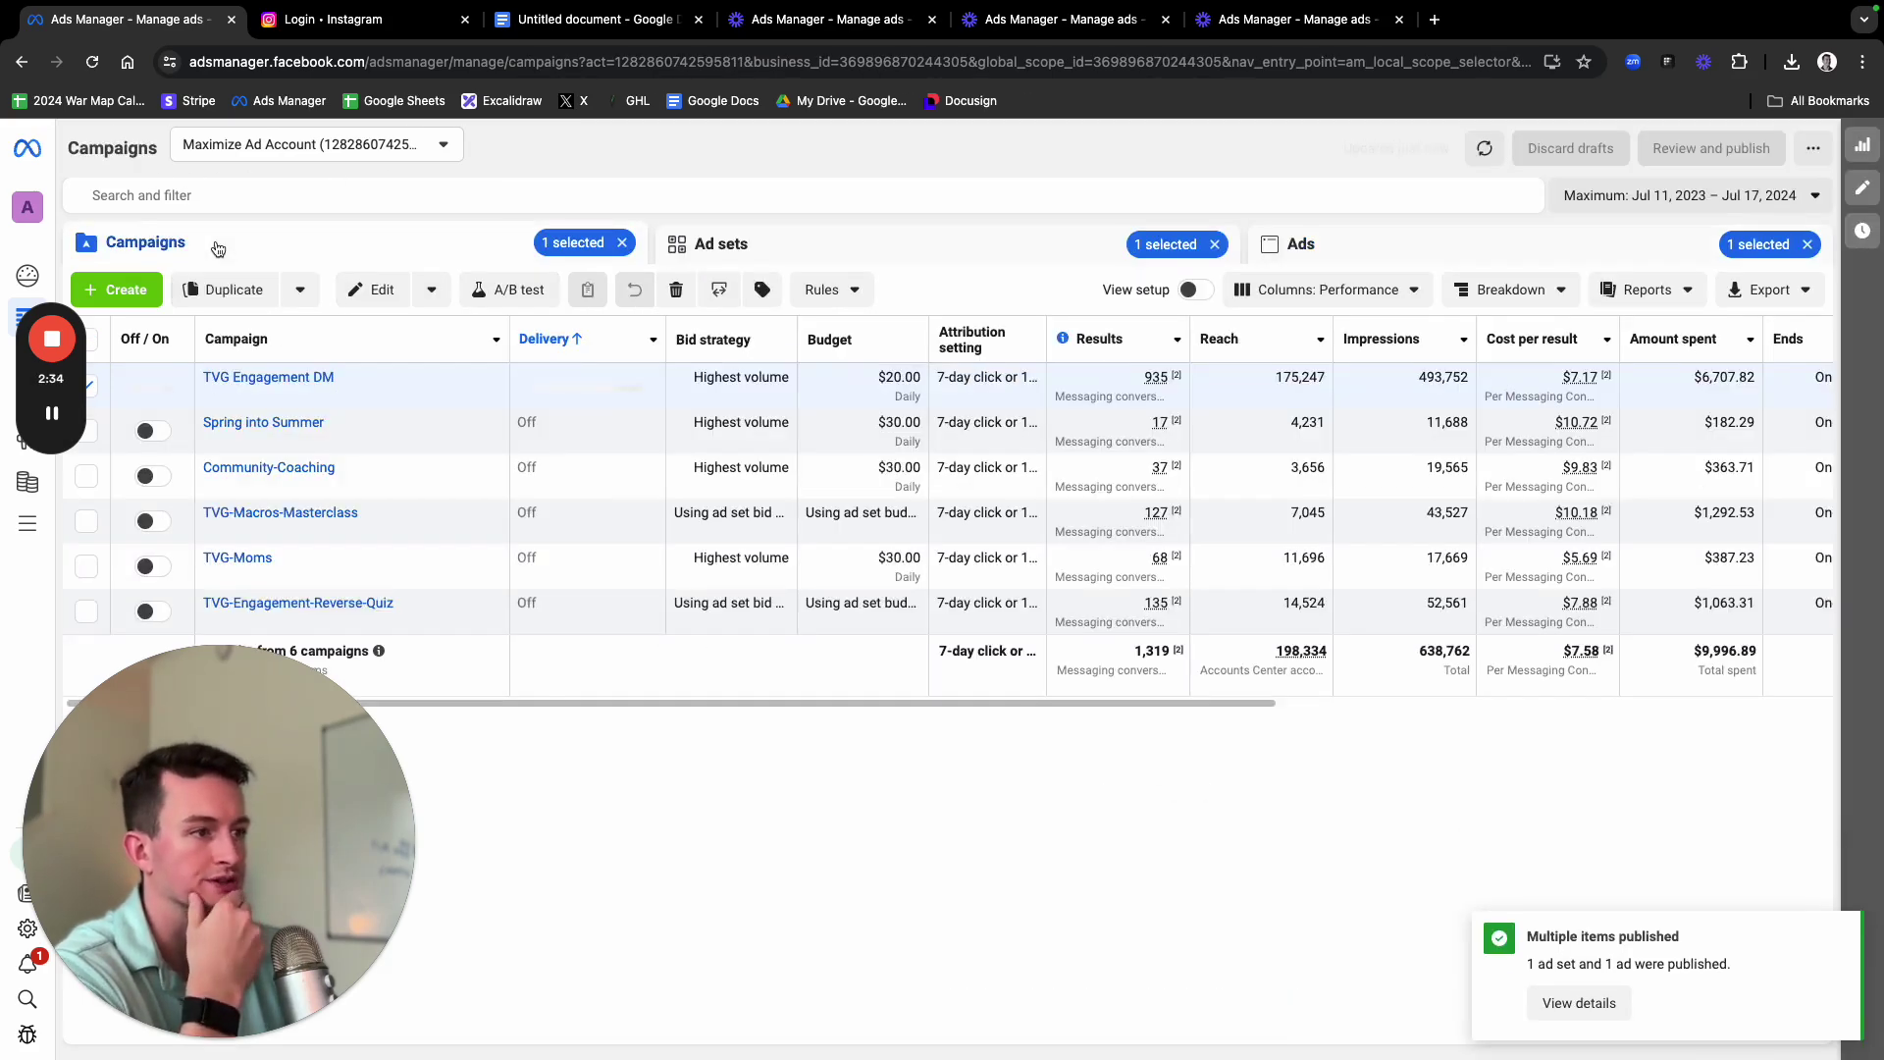
{"action": "left_click", "coordinate": [278, 377]}
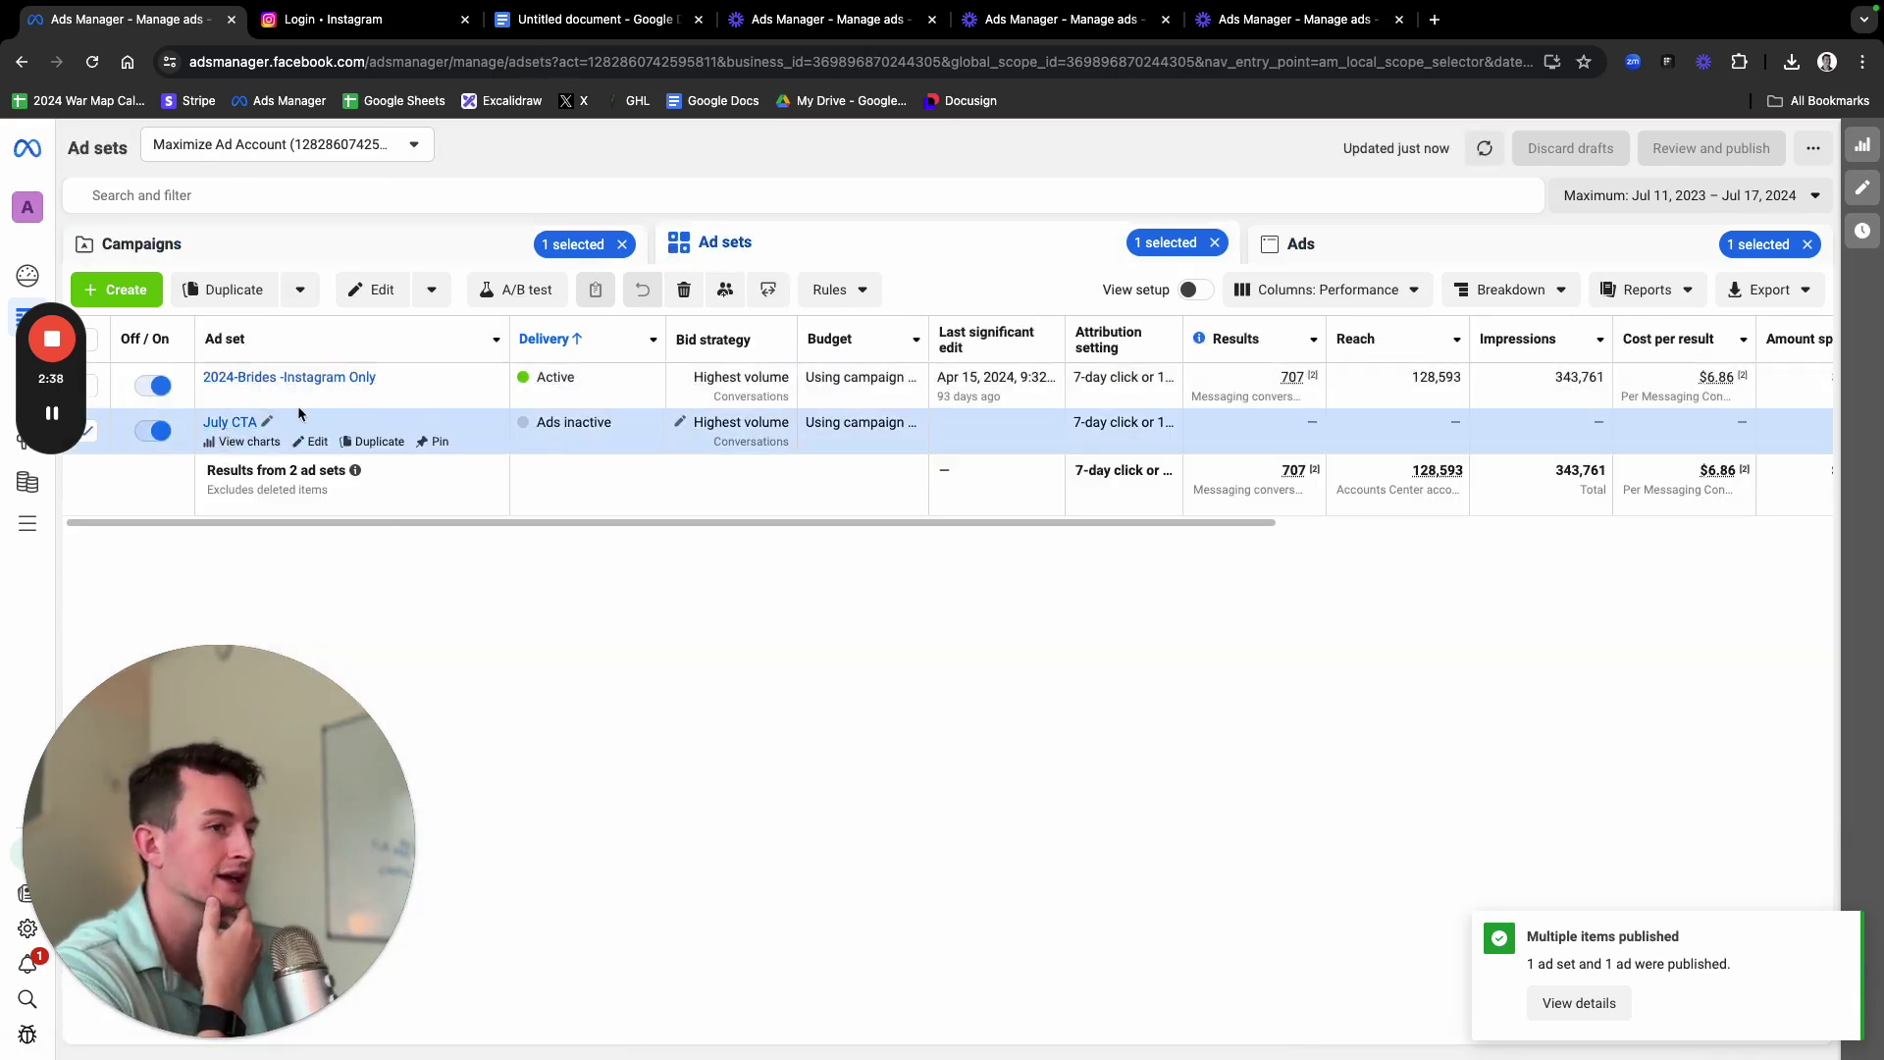
{"action": "left_click", "coordinate": [230, 422]}
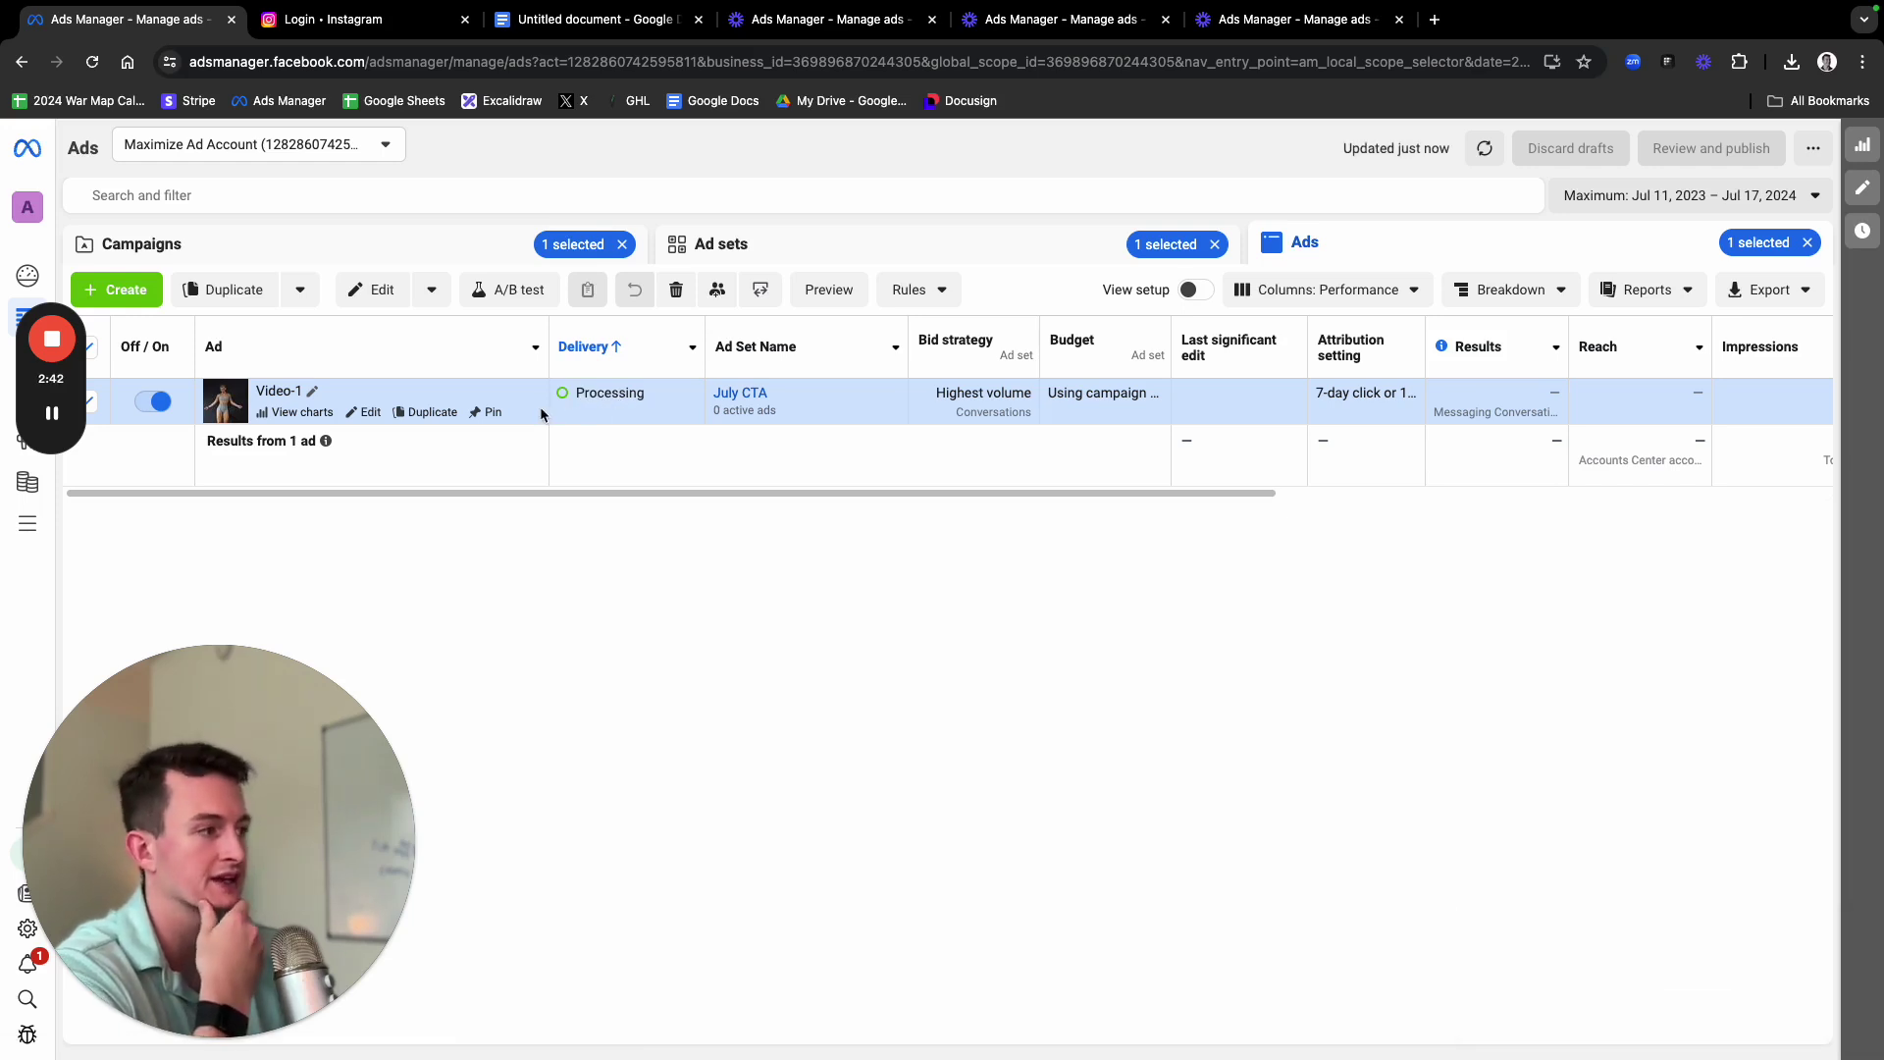
{"action": "left_click_drag", "start_coordinate": [1047, 495], "coordinate": [1389, 469]}
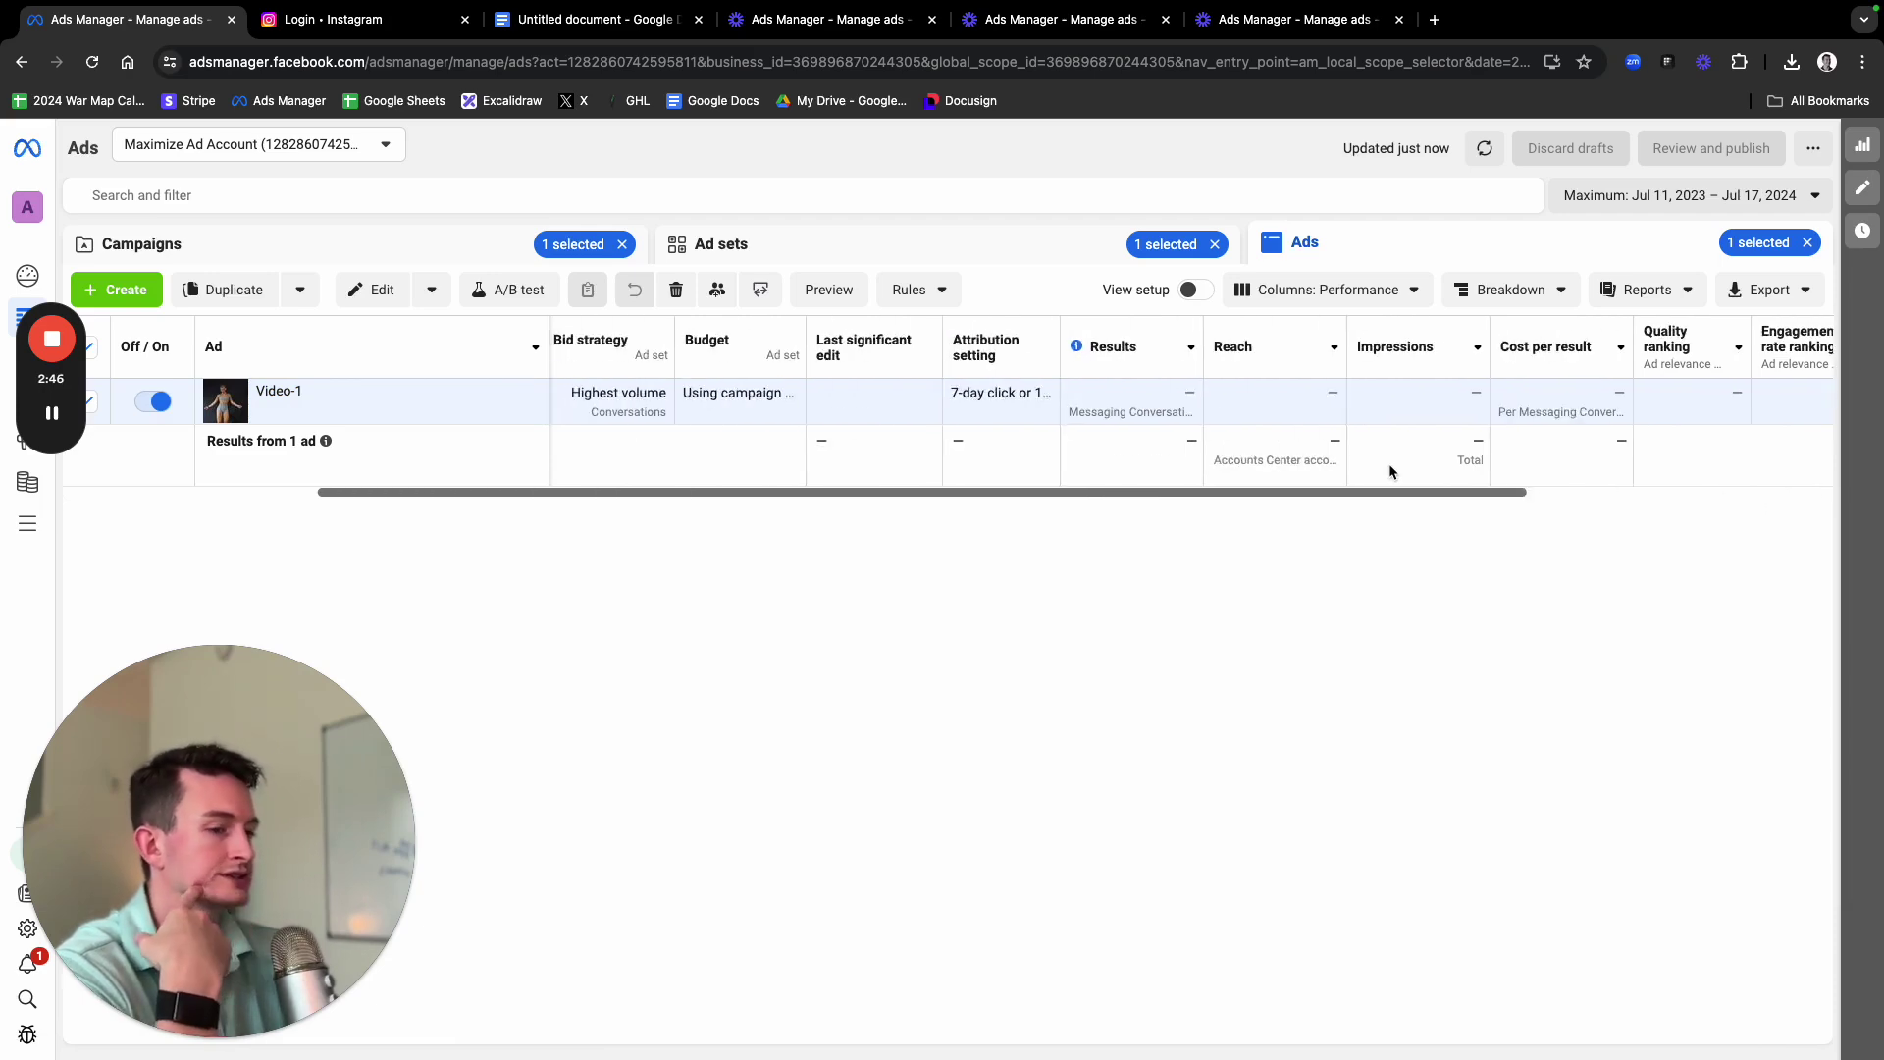
{"action": "scroll", "coordinate": [1388, 463], "scroll_direction": "right", "scroll_amount": 10}
{"action": "scroll", "coordinate": [1079, 392], "scroll_direction": "left", "scroll_amount": 10}
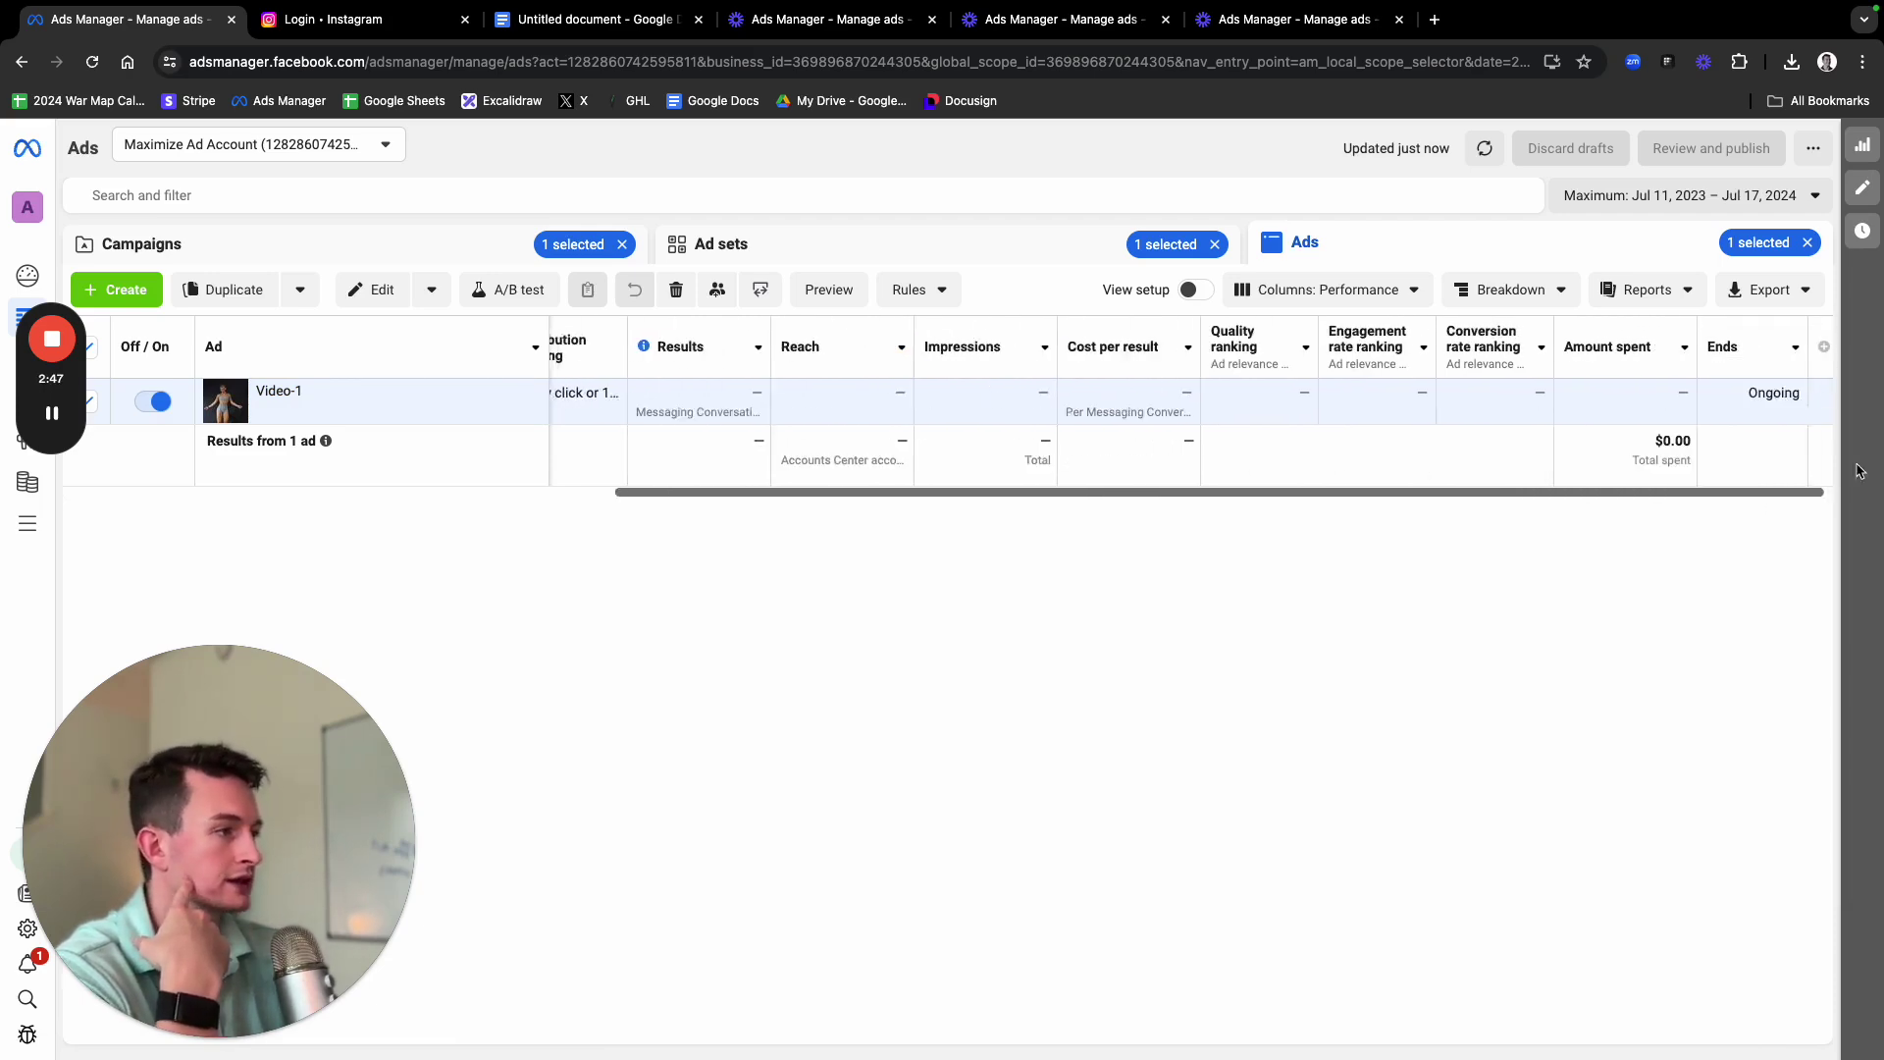
Go back to Campaigns and reopen TVG Engagement DM's ad sets
{"action": "left_click", "coordinate": [487, 257]}
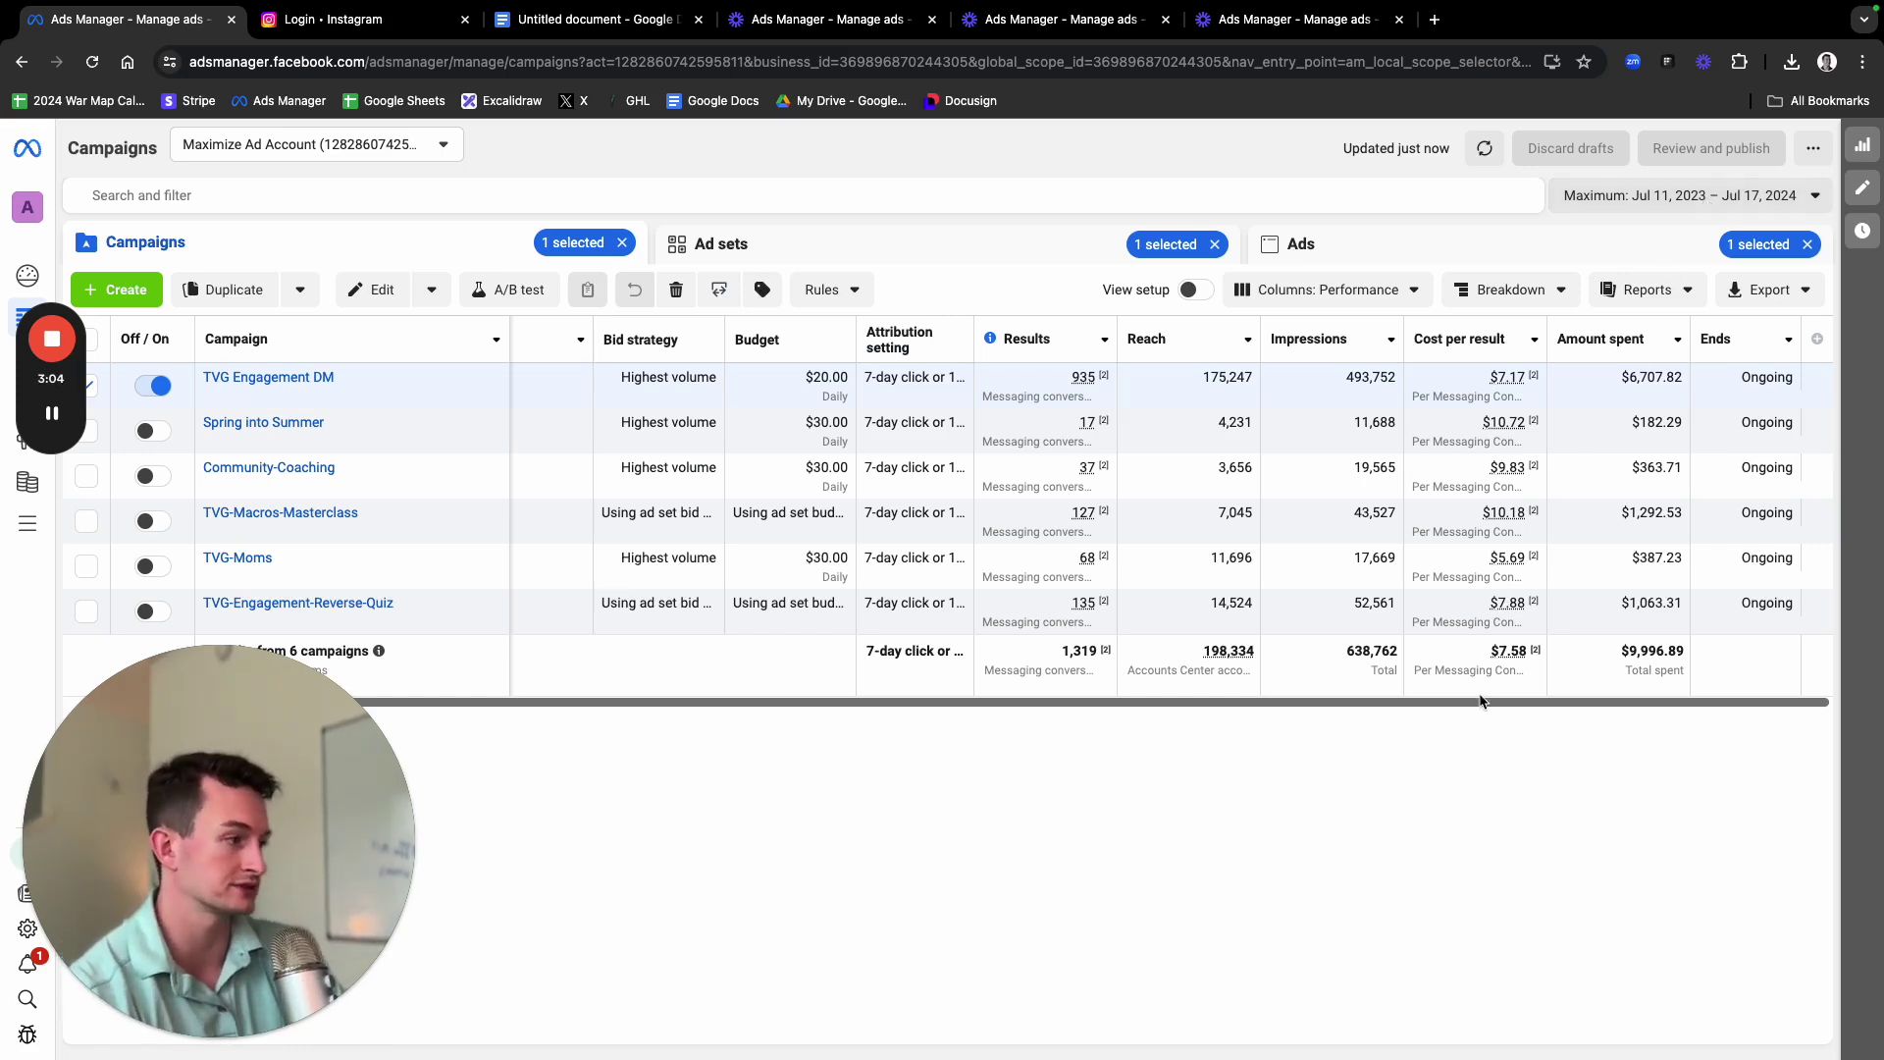
{"action": "left_click_drag", "start_coordinate": [1479, 702], "coordinate": [1634, 698]}
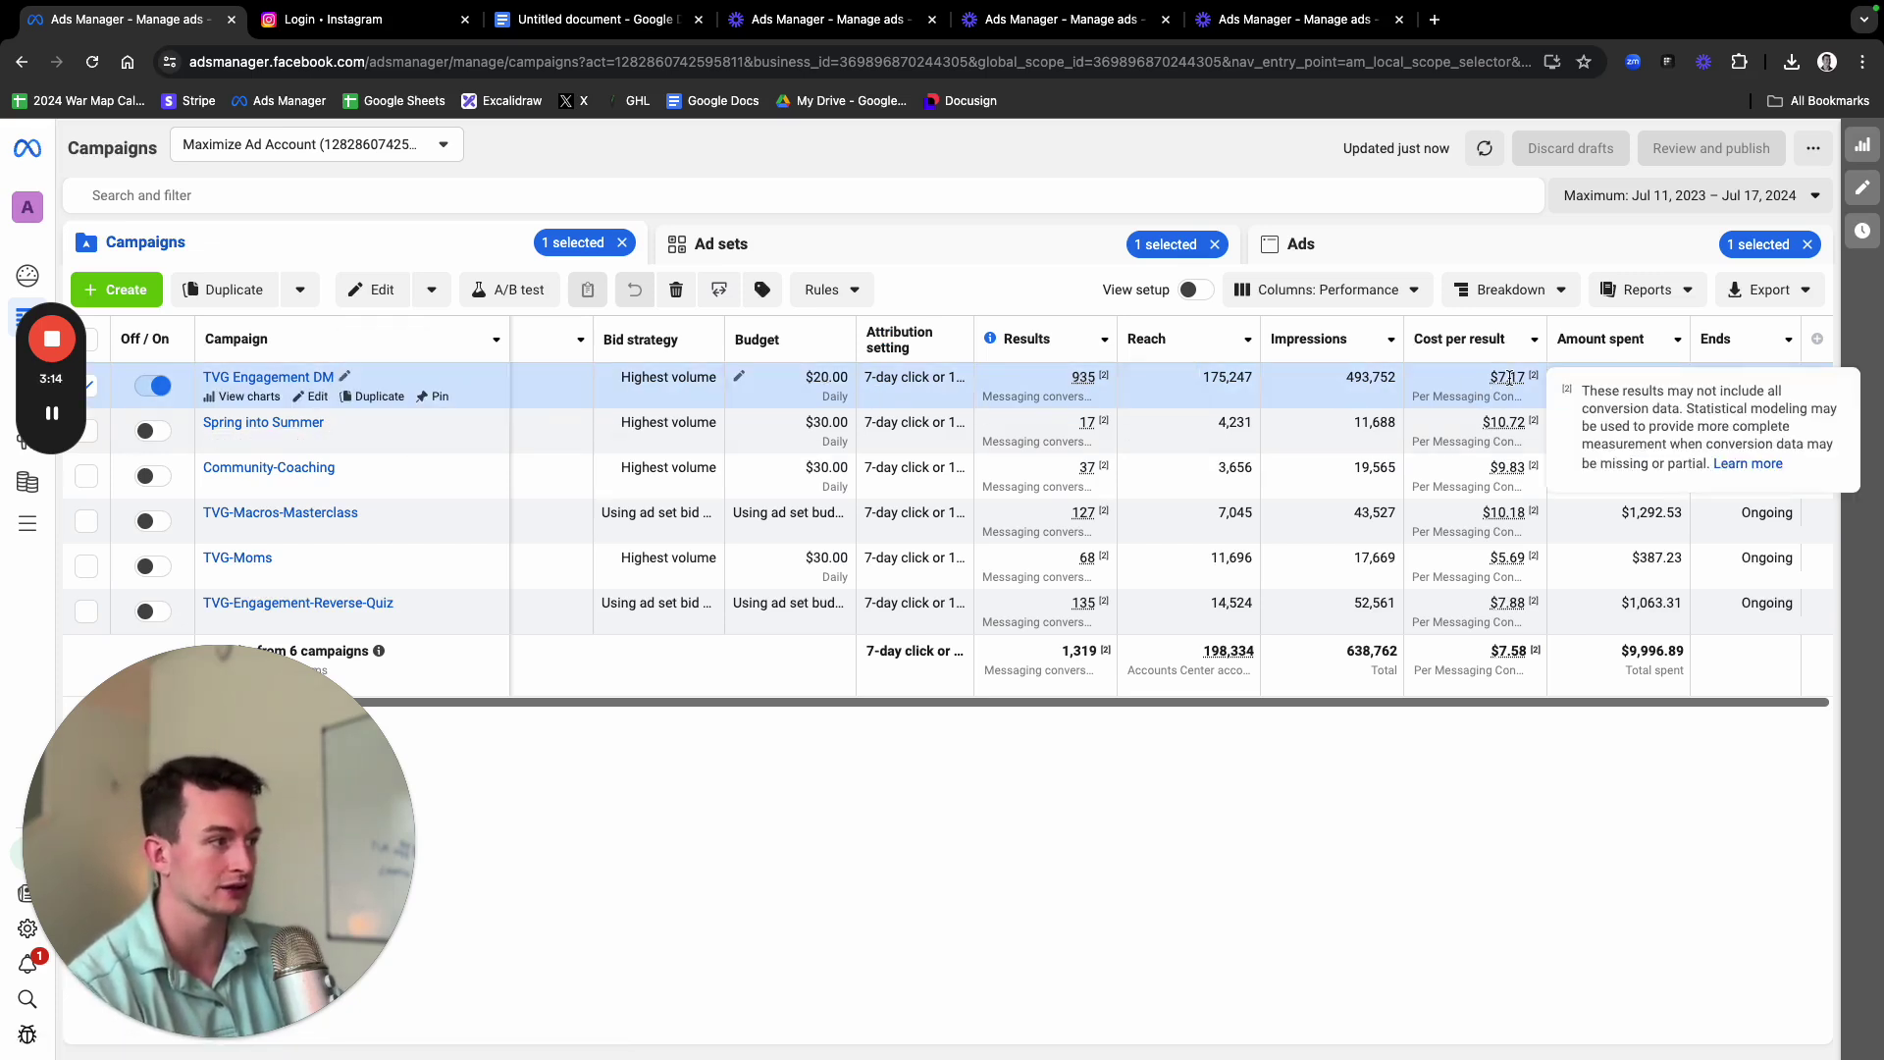
{"action": "left_click", "coordinate": [318, 379]}
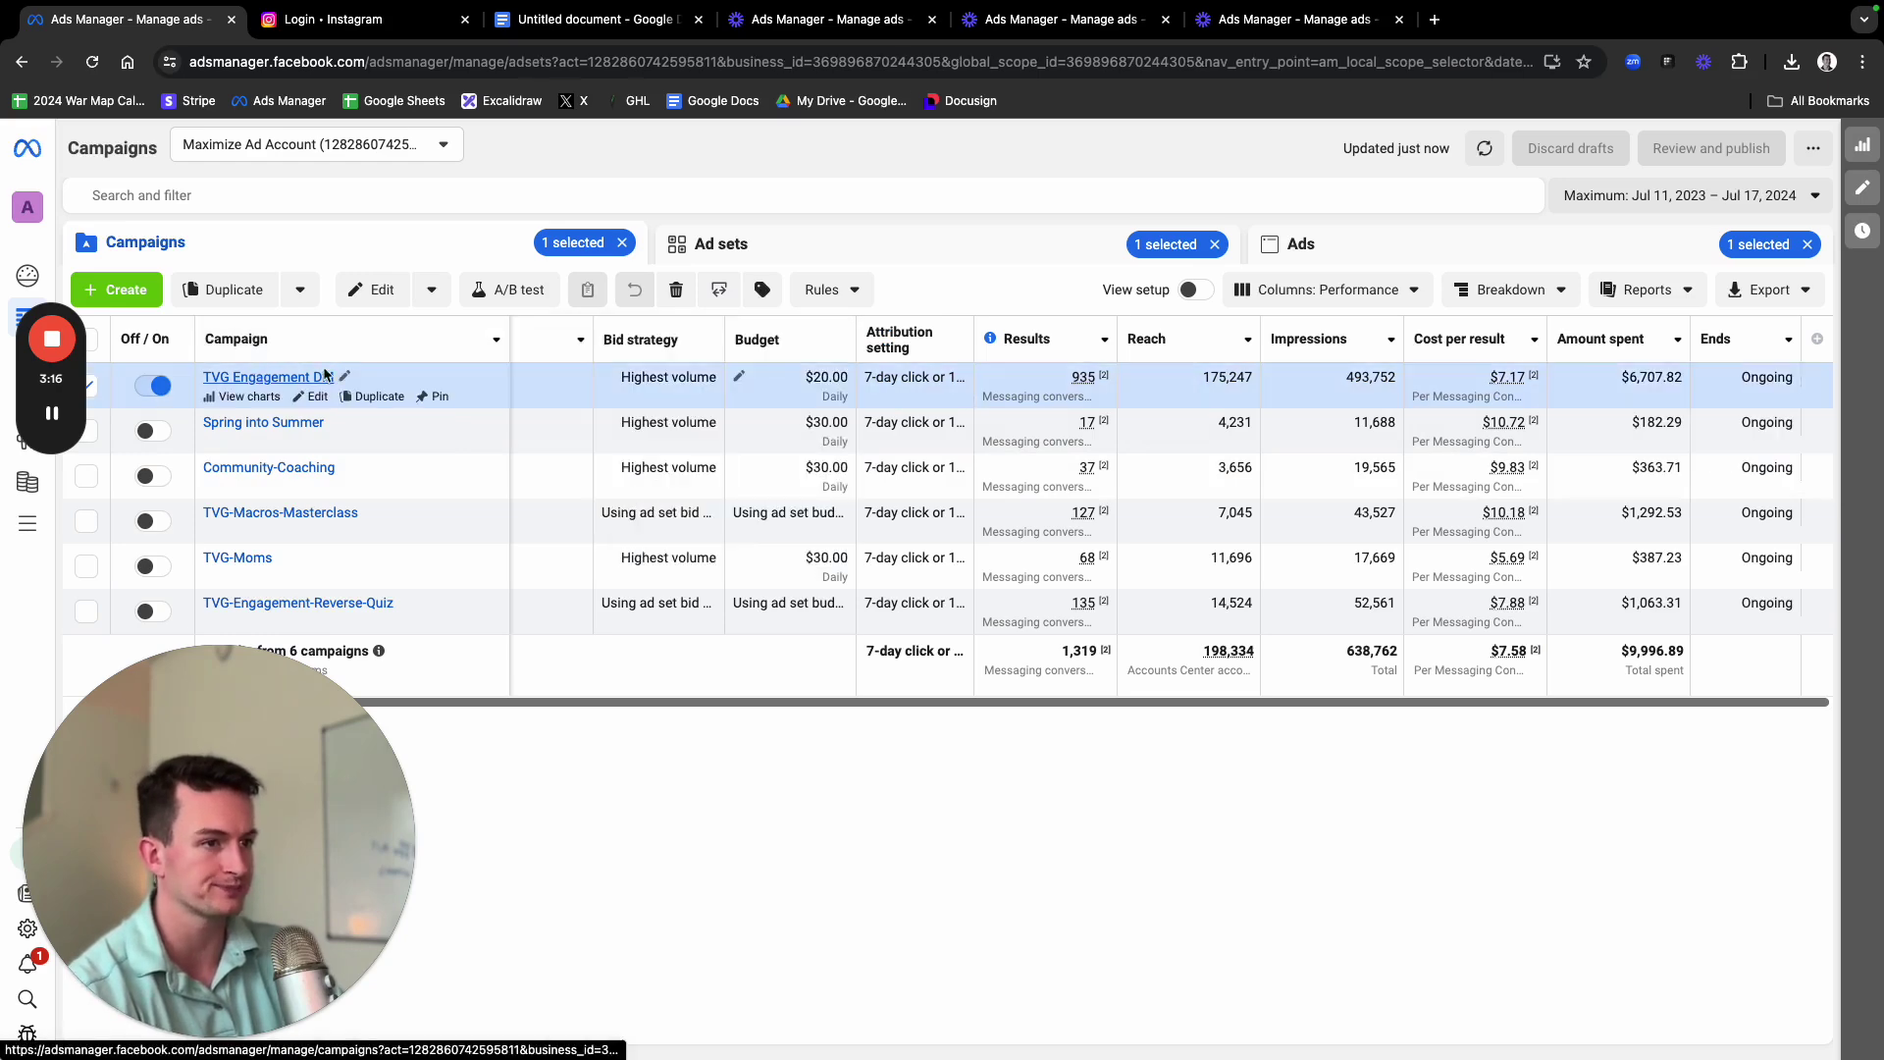
Set the reporting date range to This month (Jul 1 – Jul 17, 2024)
{"action": "left_click", "coordinate": [1590, 199]}
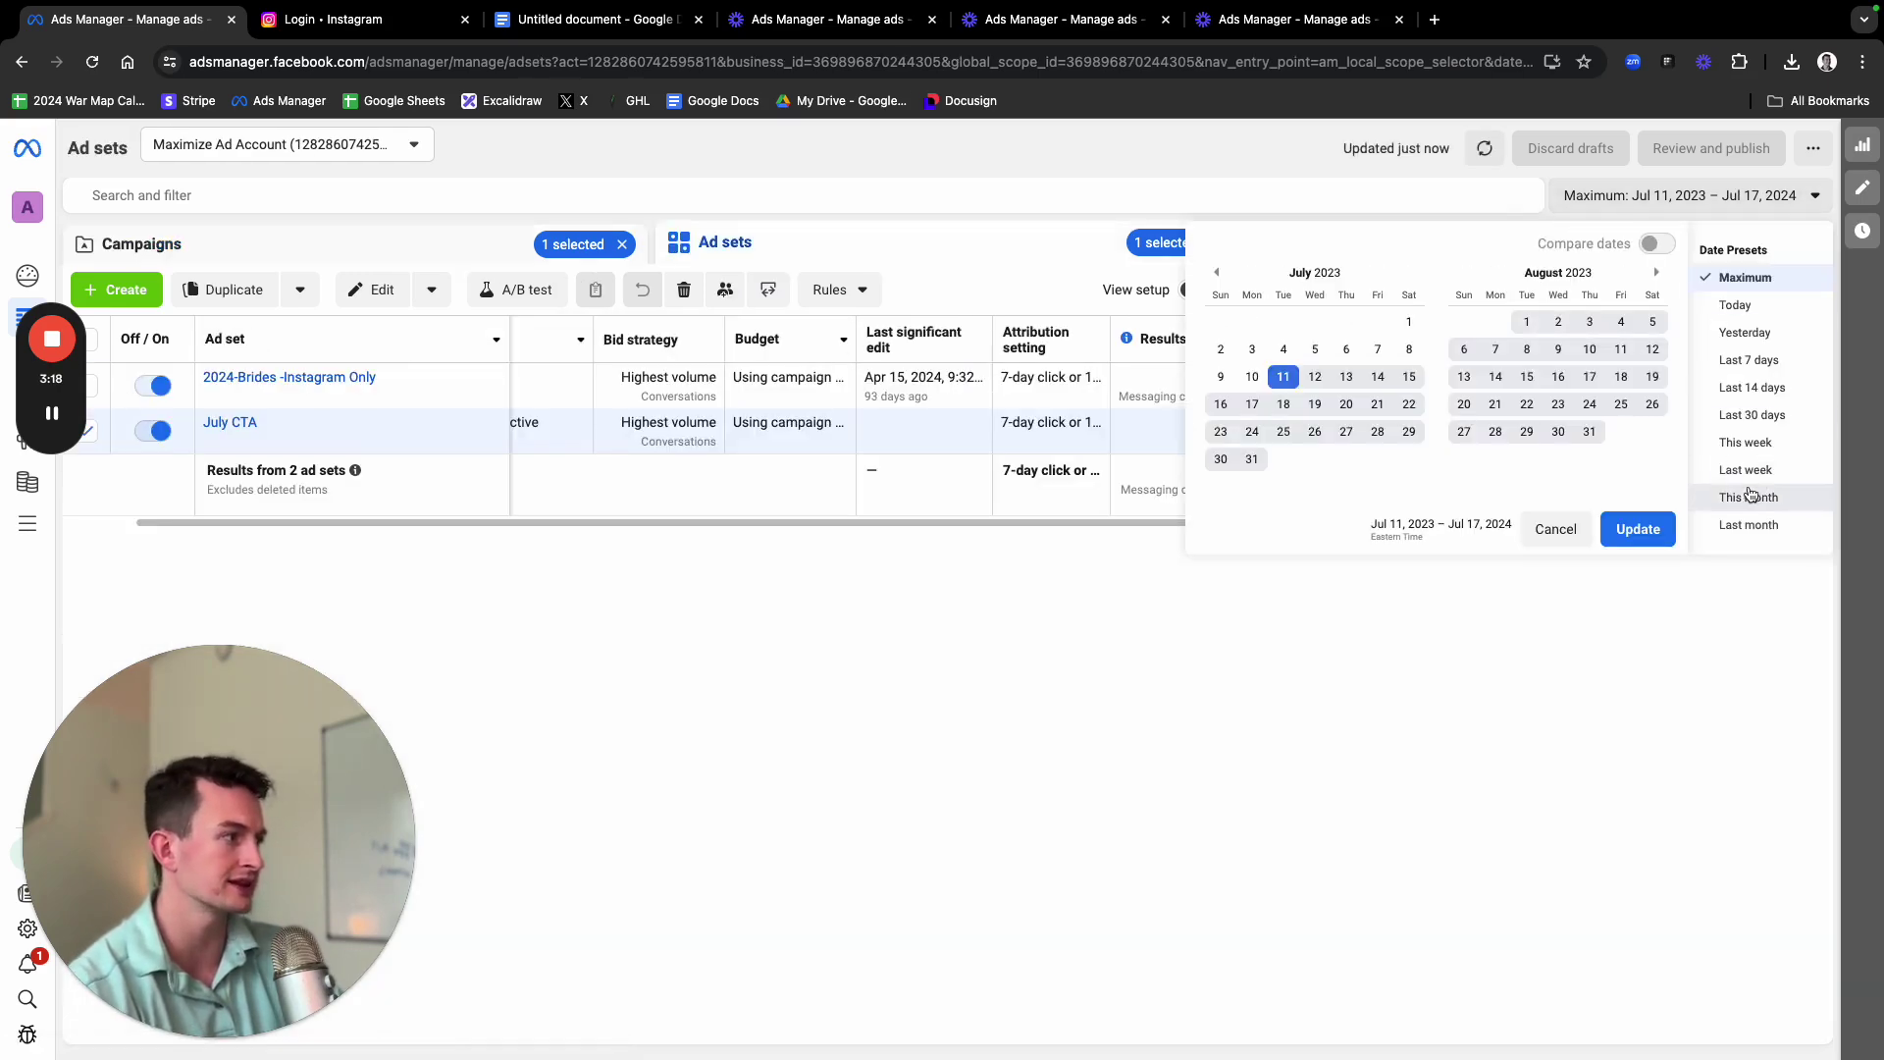
{"action": "left_click_drag", "start_coordinate": [774, 523], "coordinate": [834, 522]}
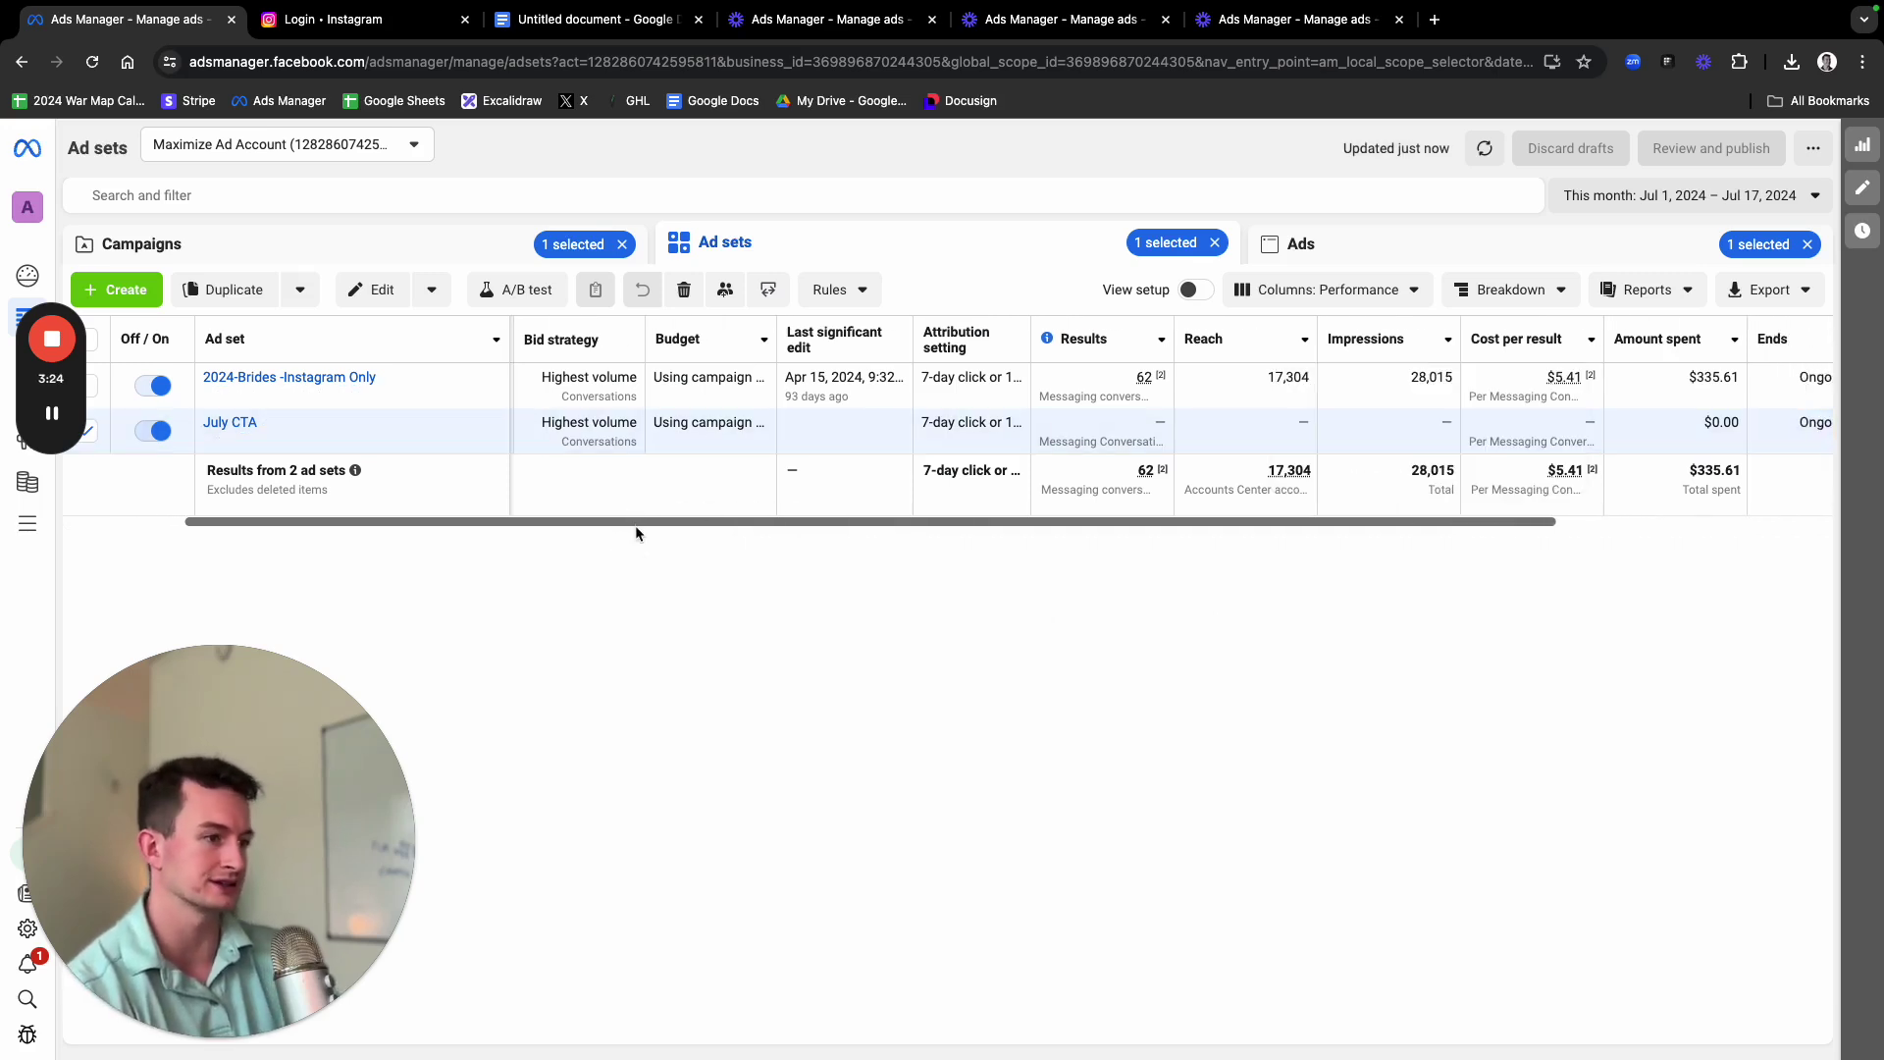
{"action": "left_click_drag", "start_coordinate": [634, 526], "coordinate": [559, 442]}
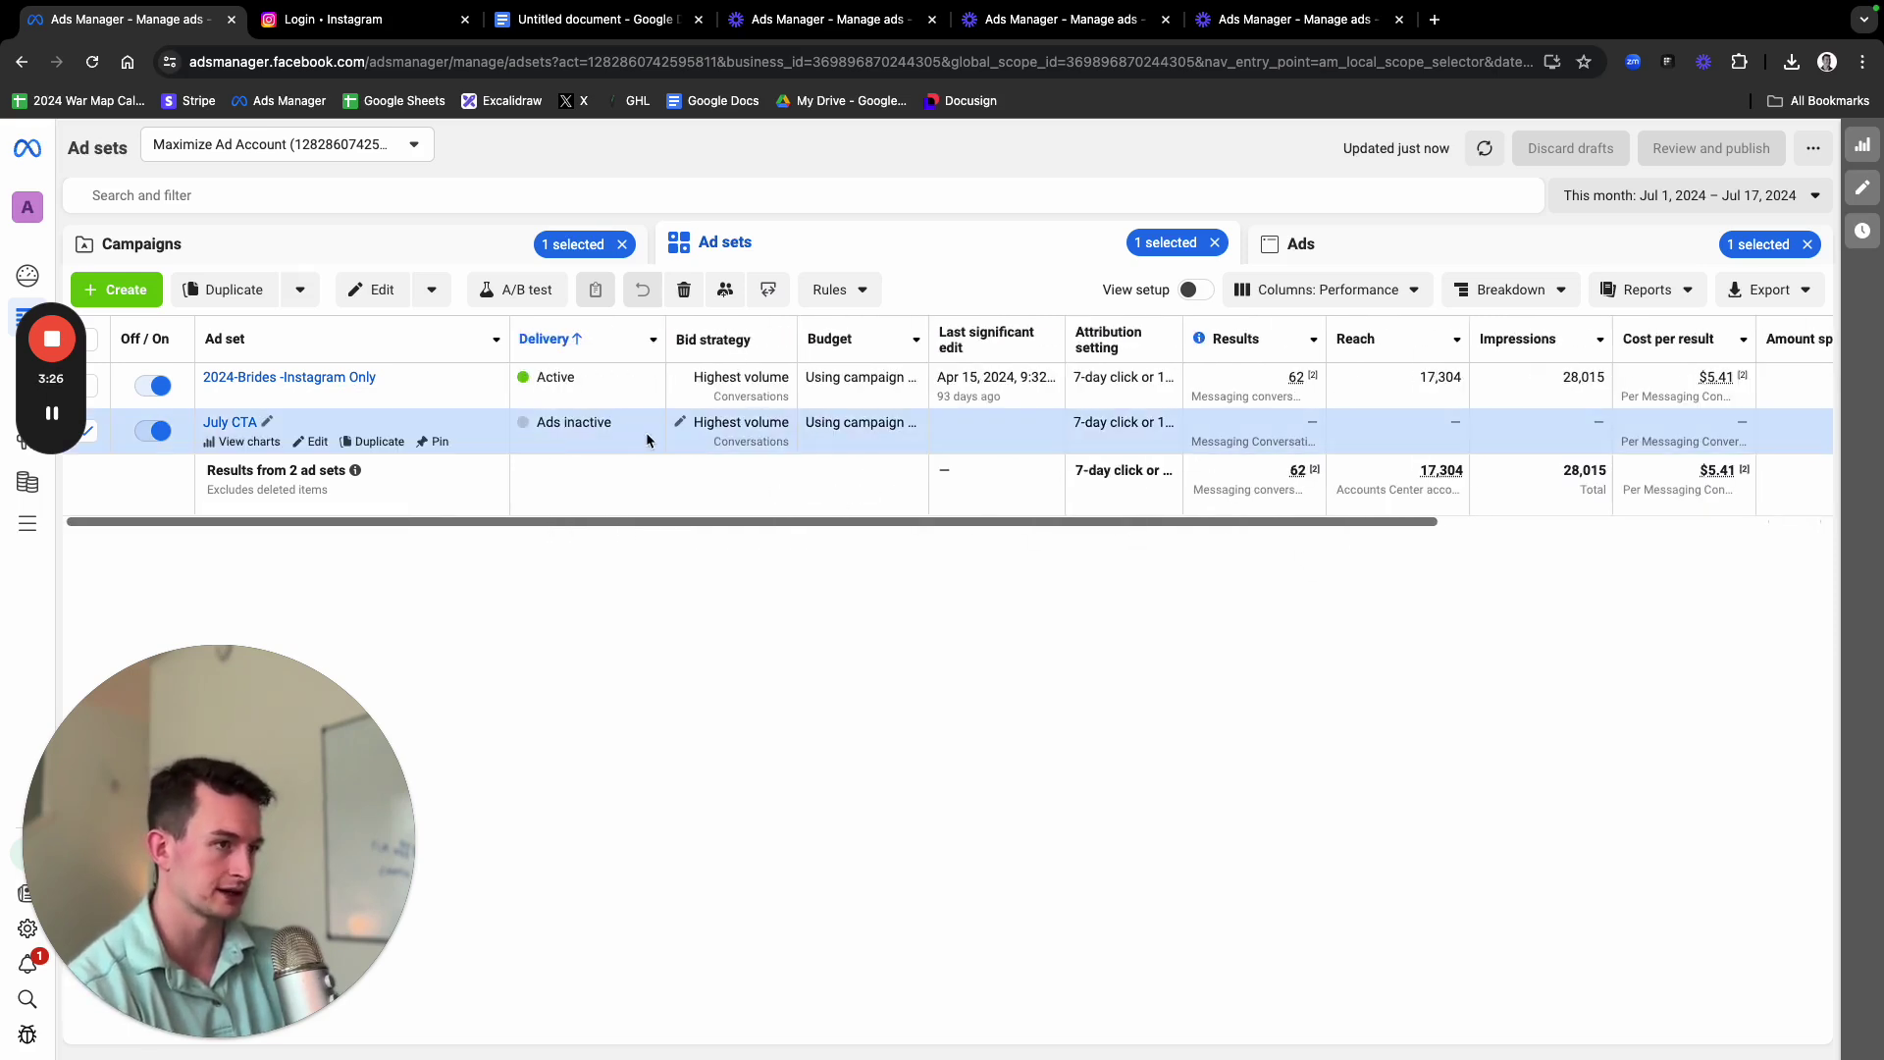
Preview the Video-1 ad in July CTA with its full caption, then return to campaigns
{"action": "left_click", "coordinate": [231, 423]}
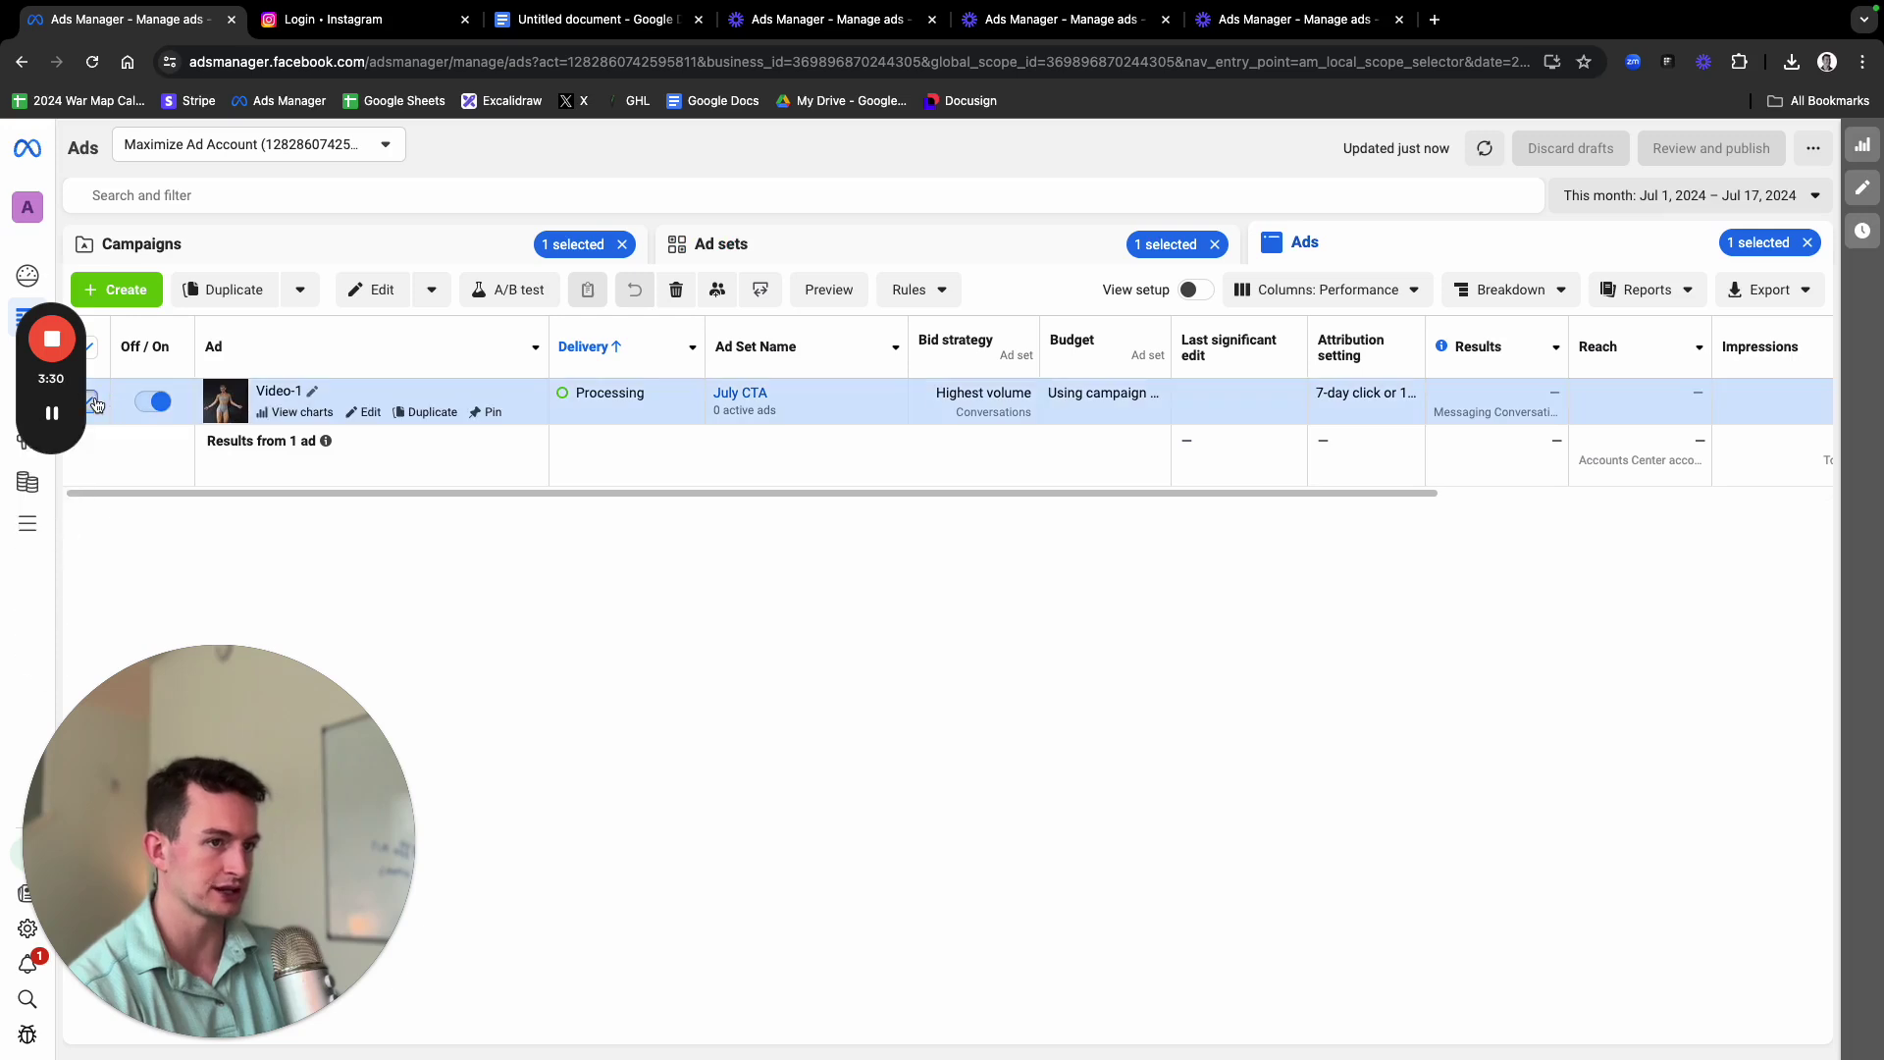
{"action": "left_click", "coordinate": [832, 289]}
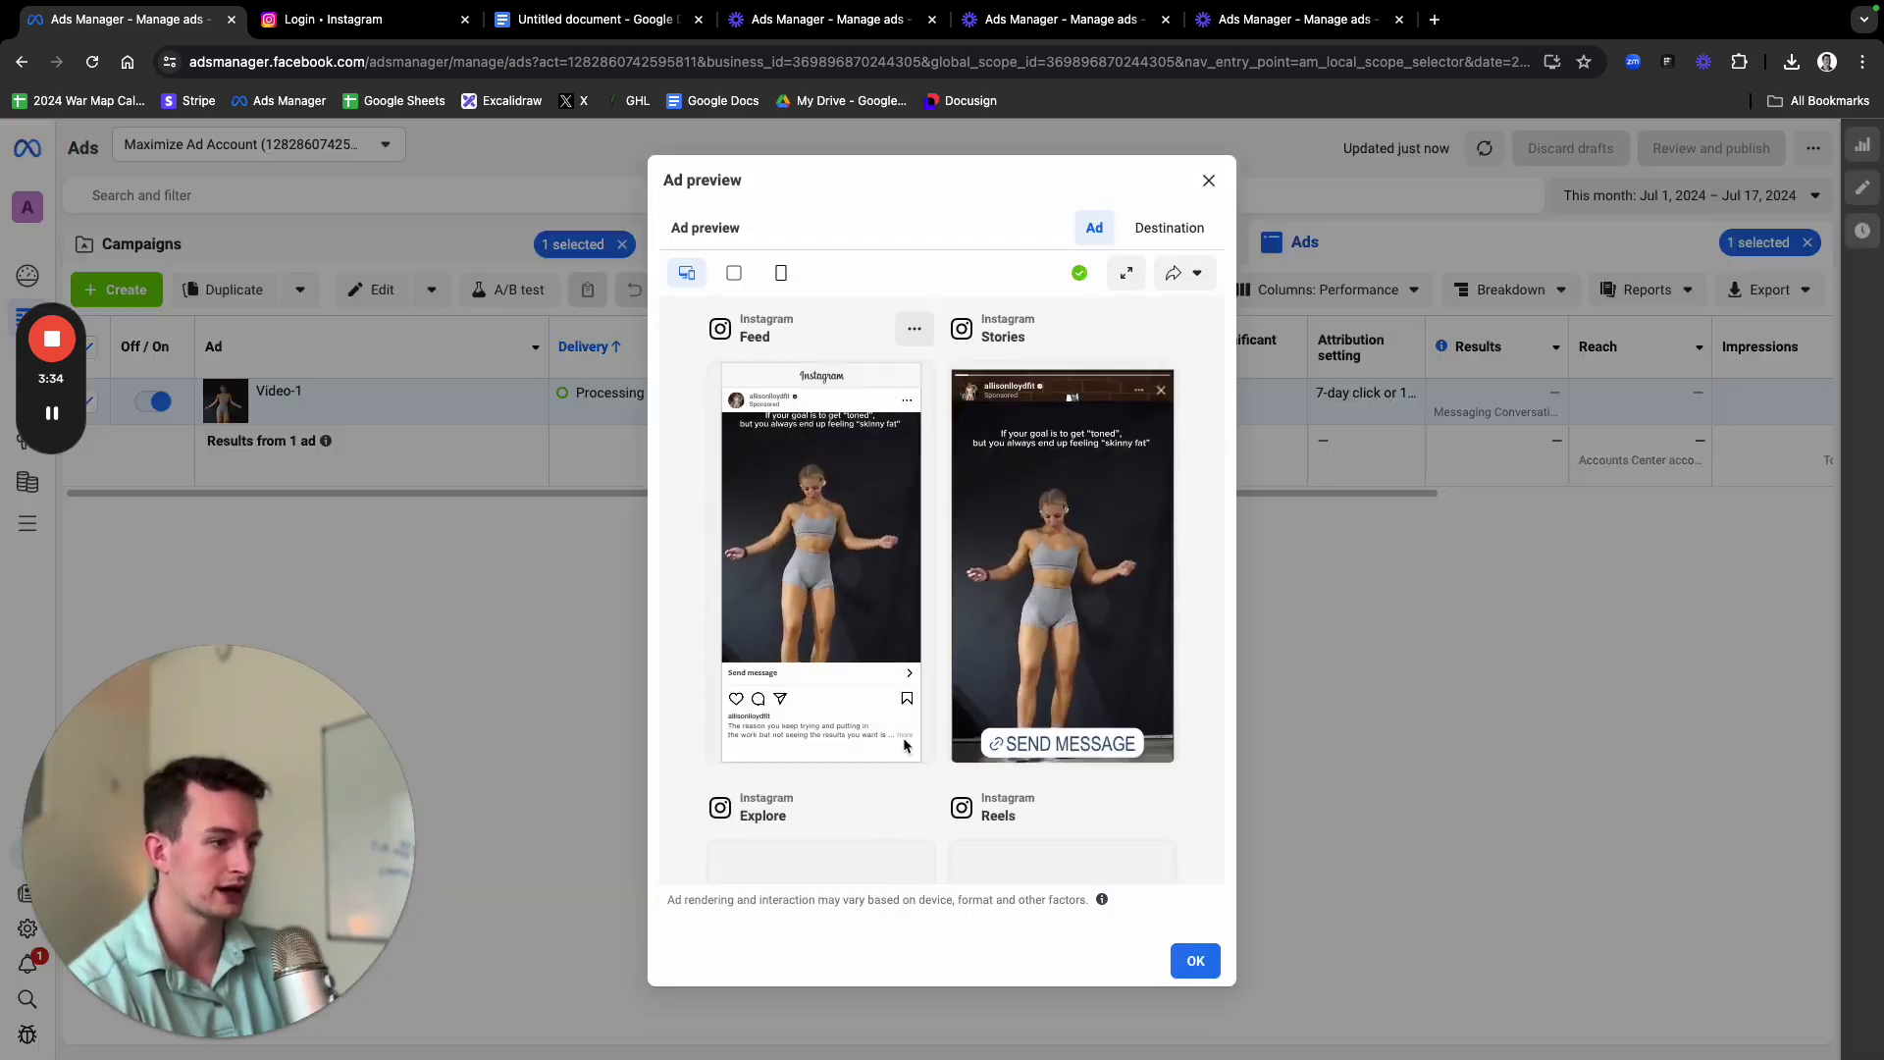
{"action": "left_click", "coordinate": [904, 737]}
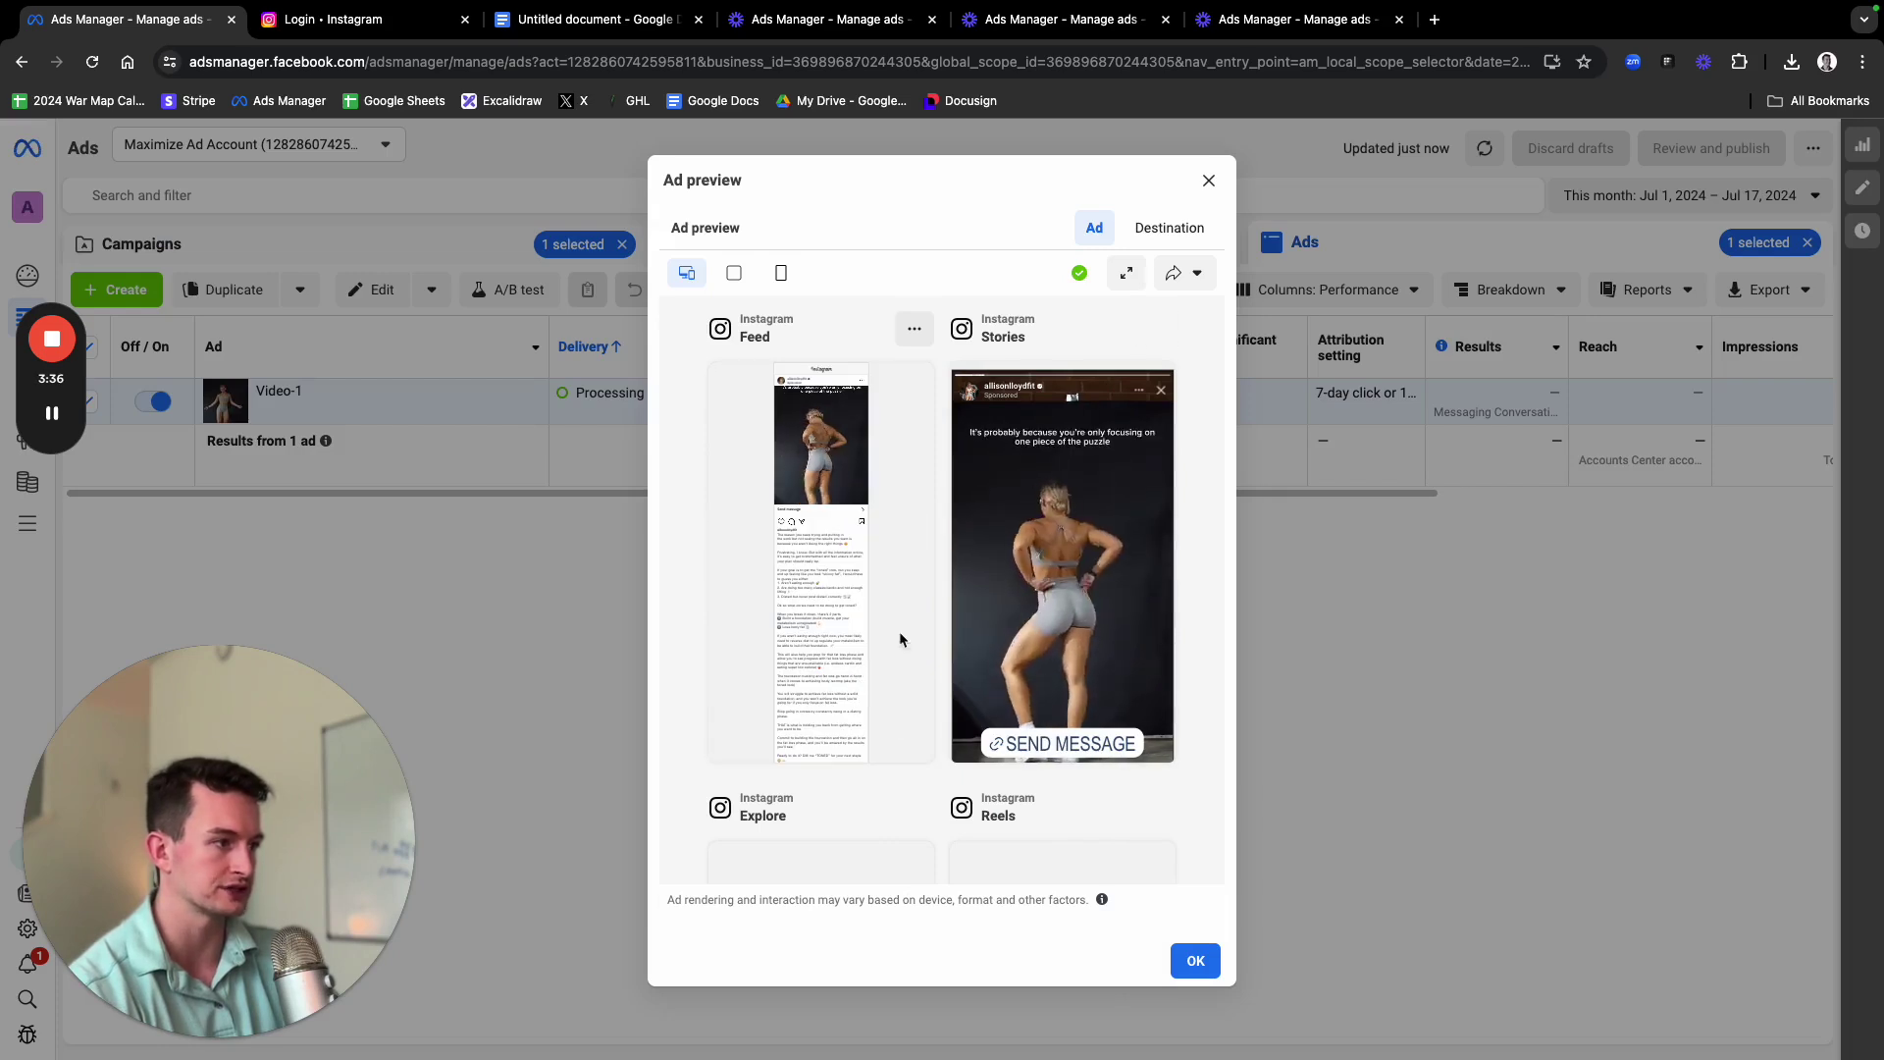
{"action": "left_click", "coordinate": [406, 265]}
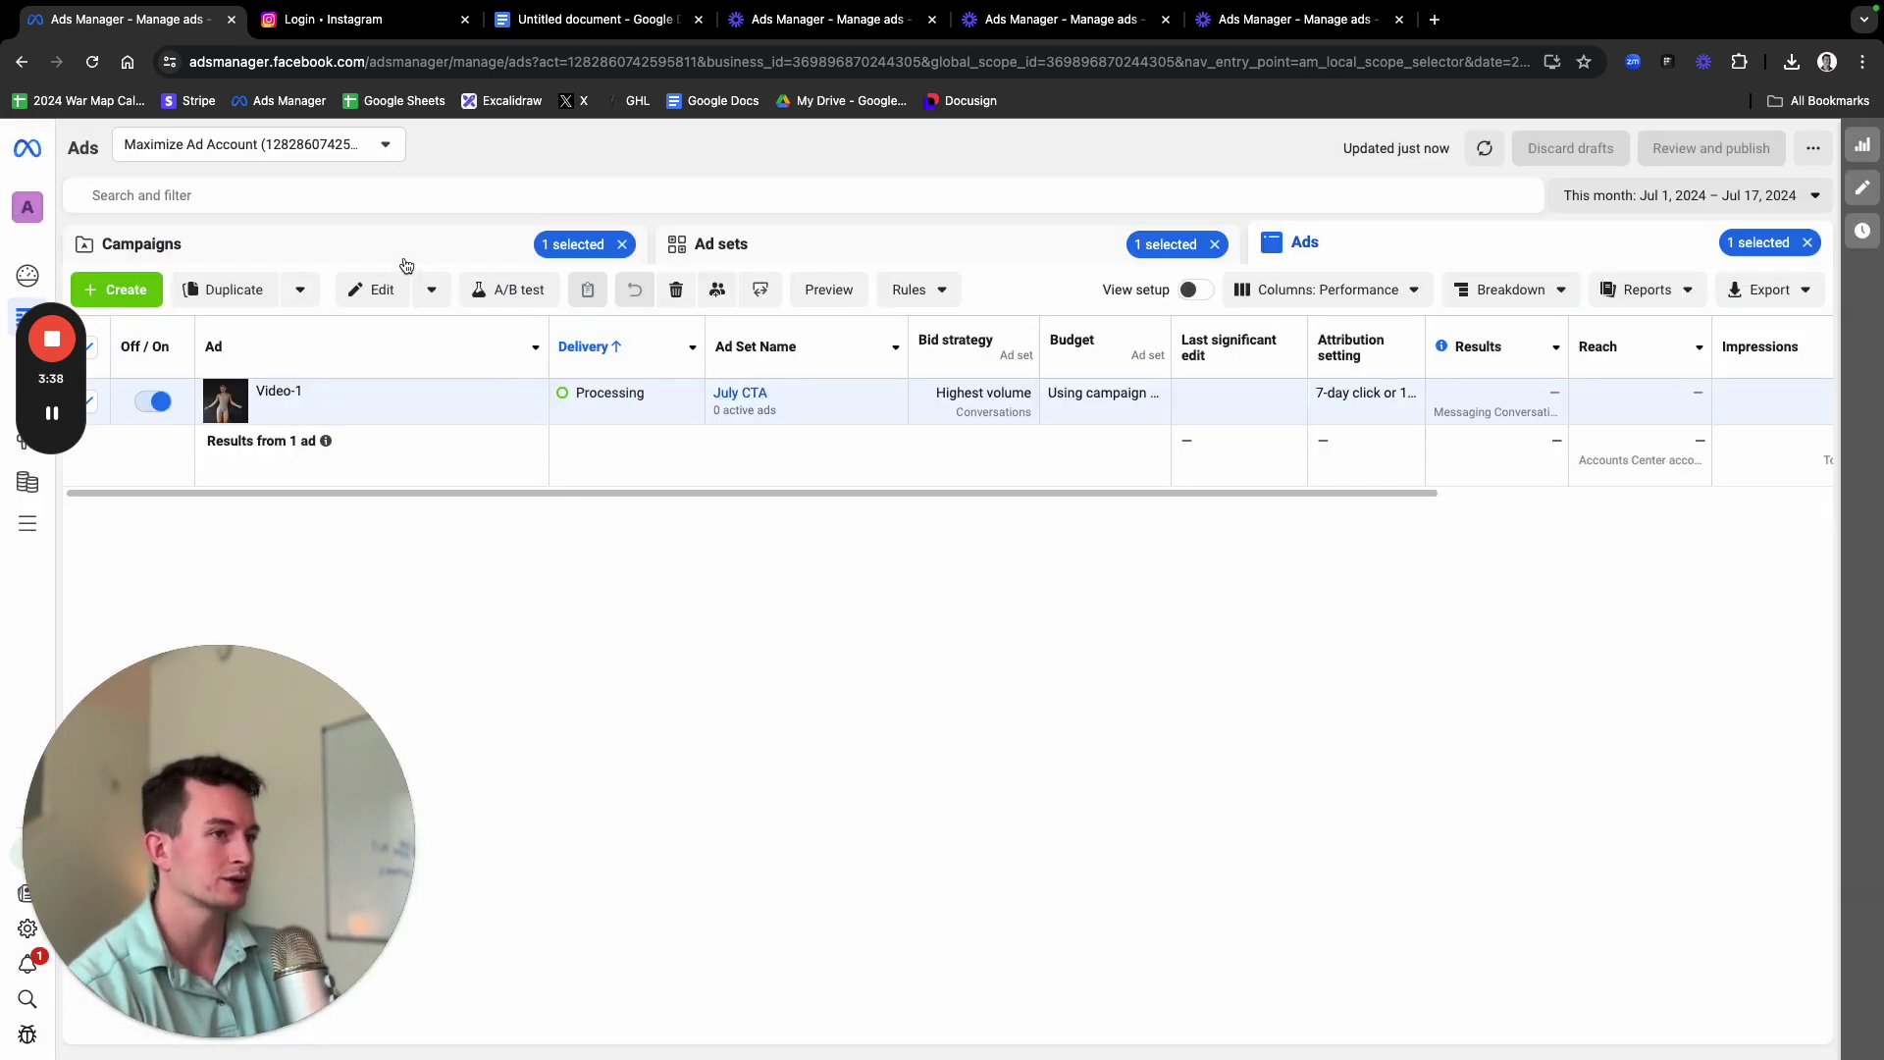
{"action": "left_click", "coordinate": [405, 265]}
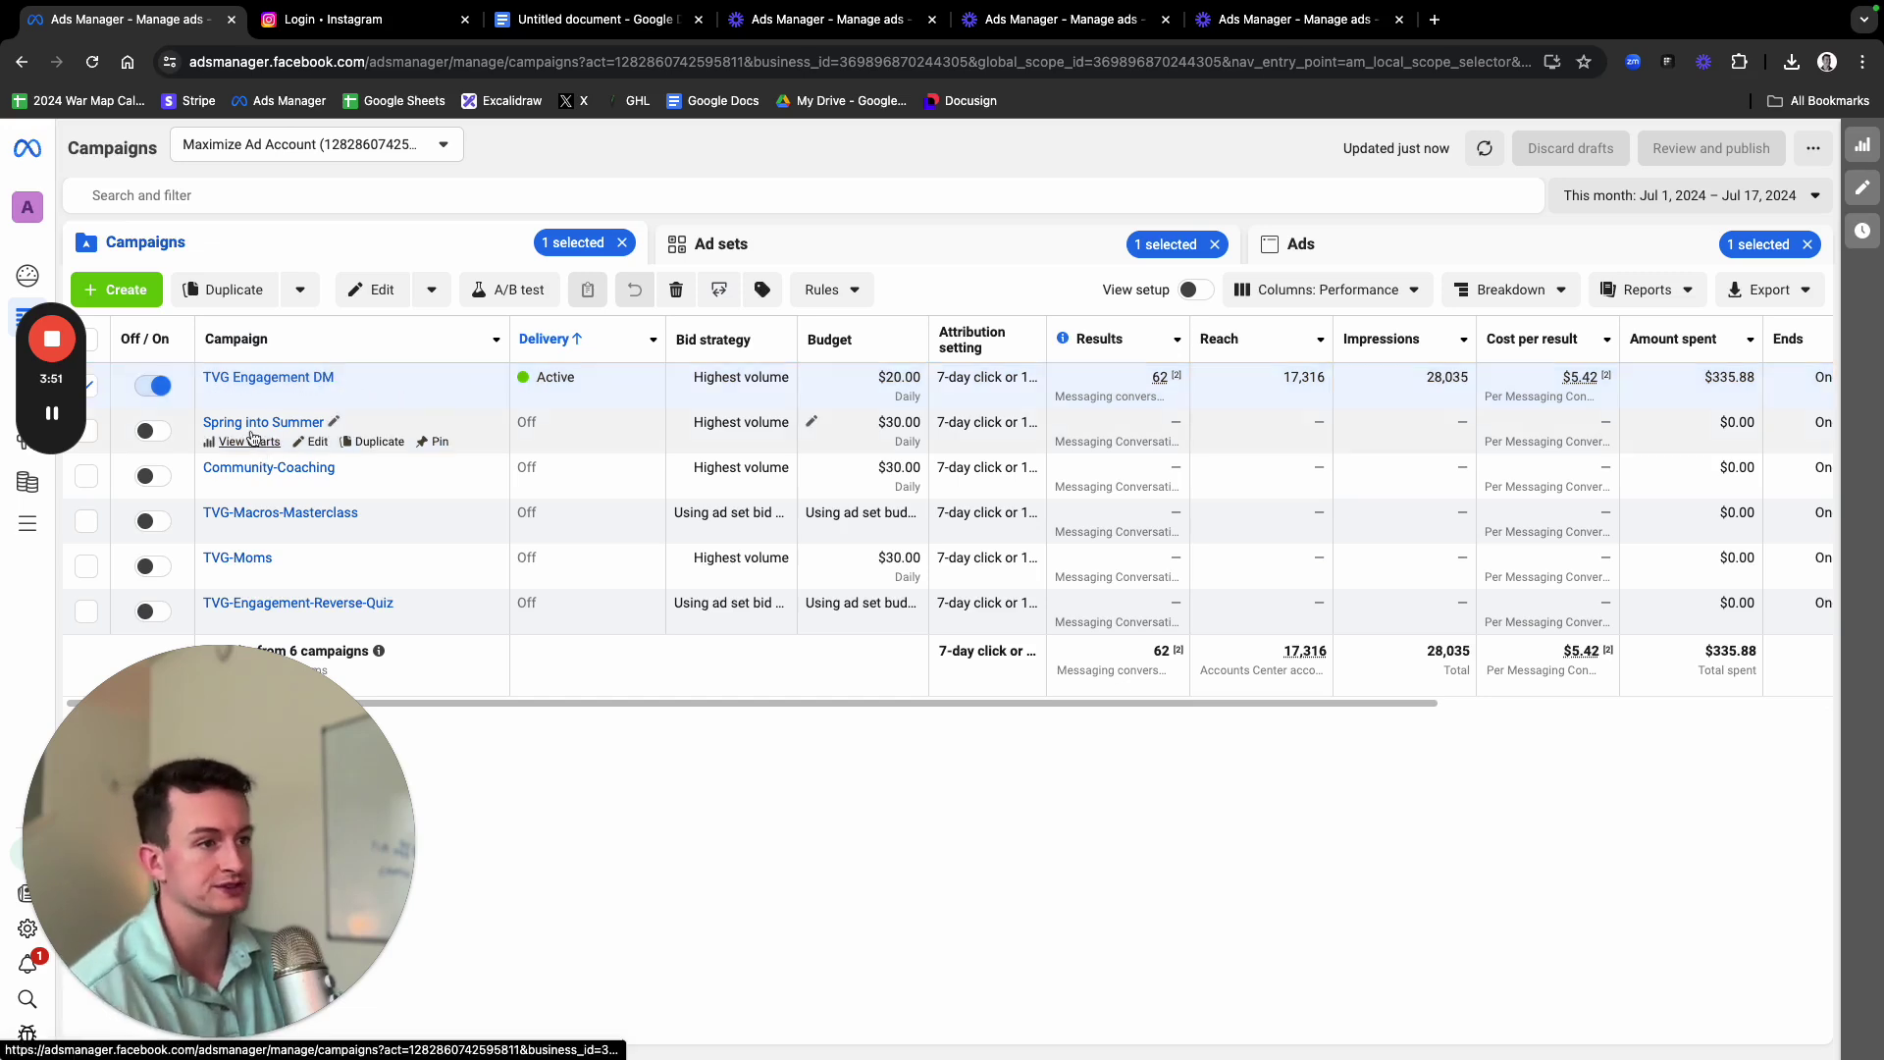
Open the TVG Engagement DM campaign's ad sets table for this month
{"action": "left_click", "coordinate": [287, 382]}
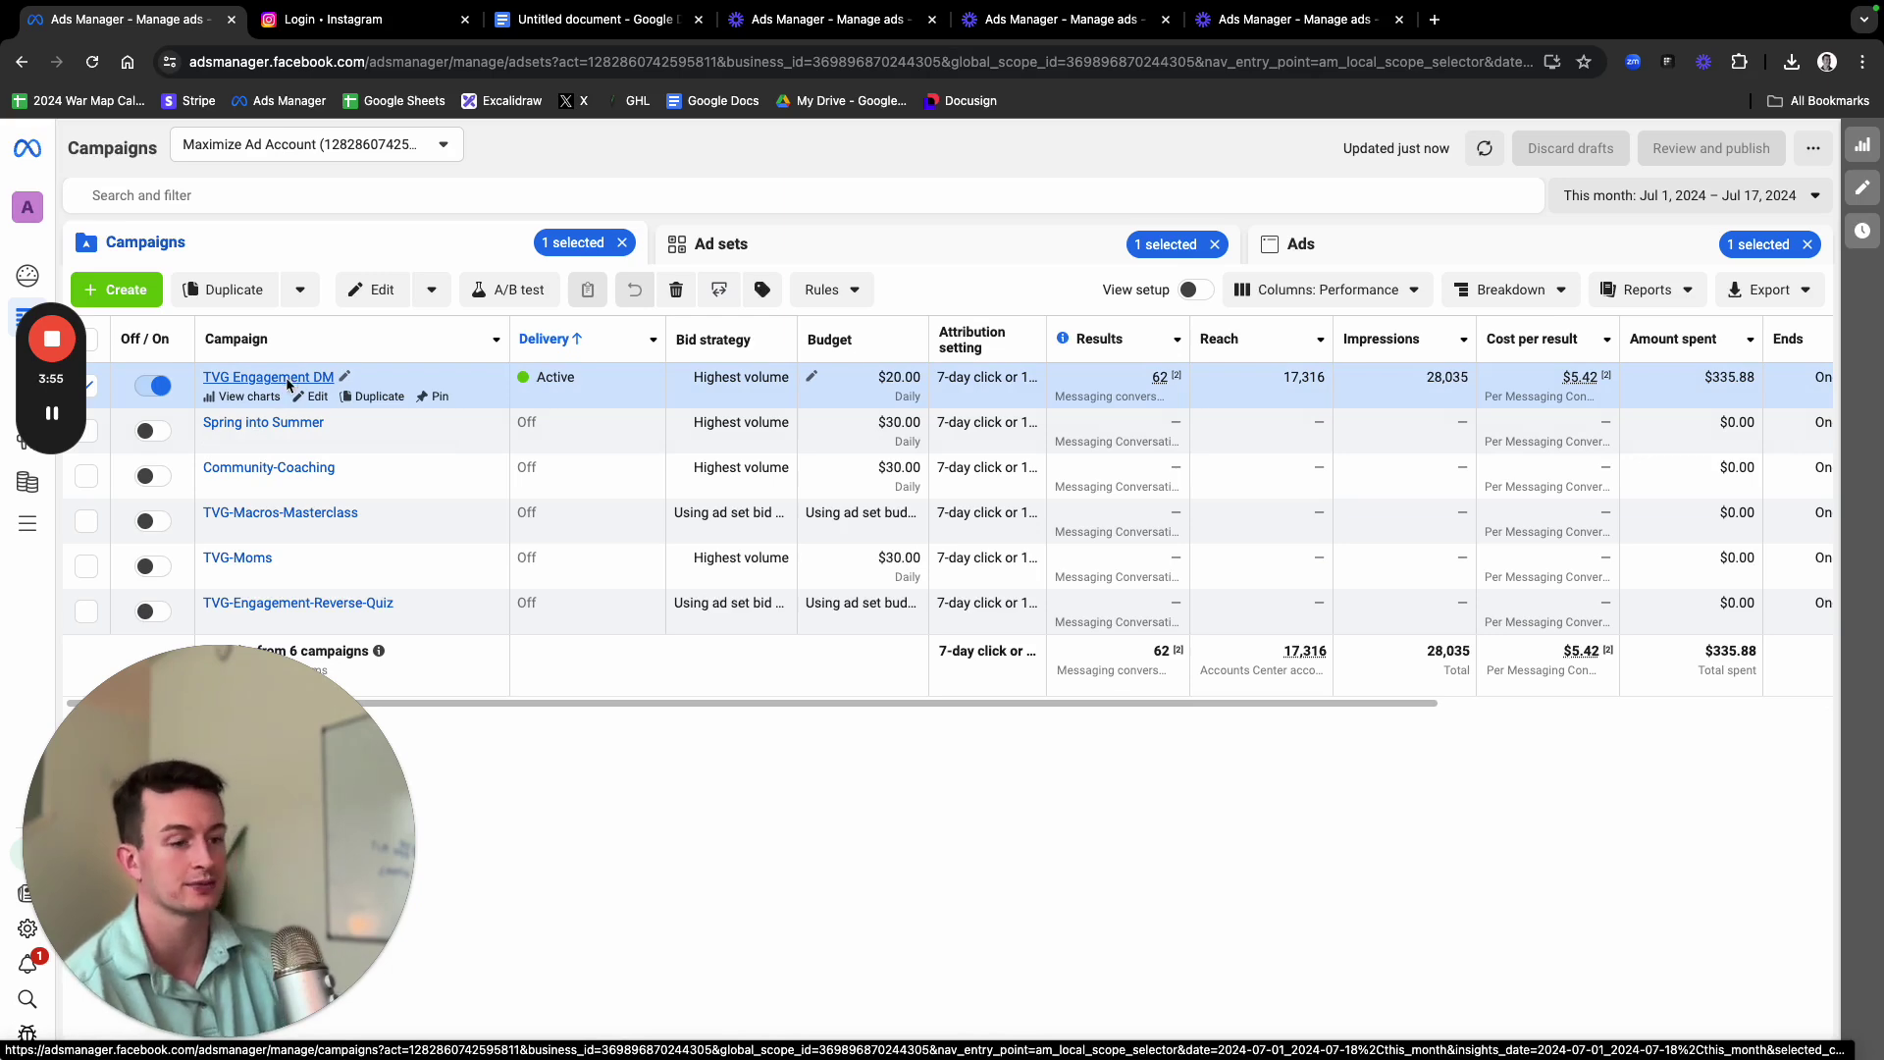